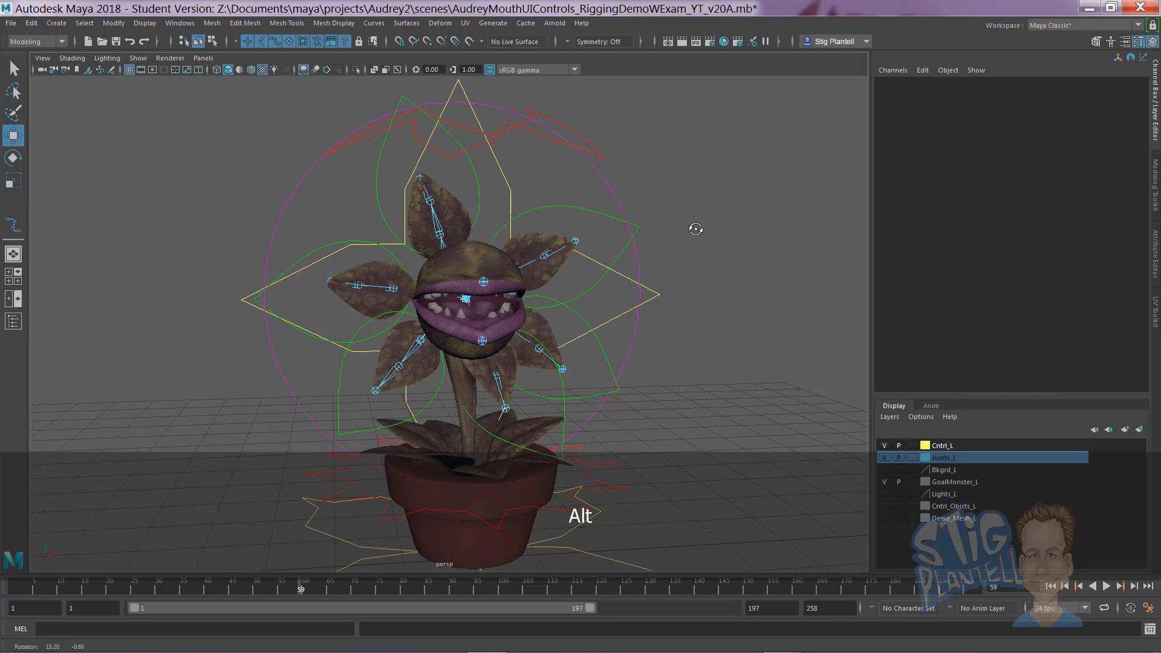
Step: Hide the Cntrl_L, Joints_L and GoalMonster_L layers, and show the Cntrl_Objcts_L and Demo_Mesh_L layers
left_click_drag(695, 228, 728, 298, "alt")
left_click(884, 445)
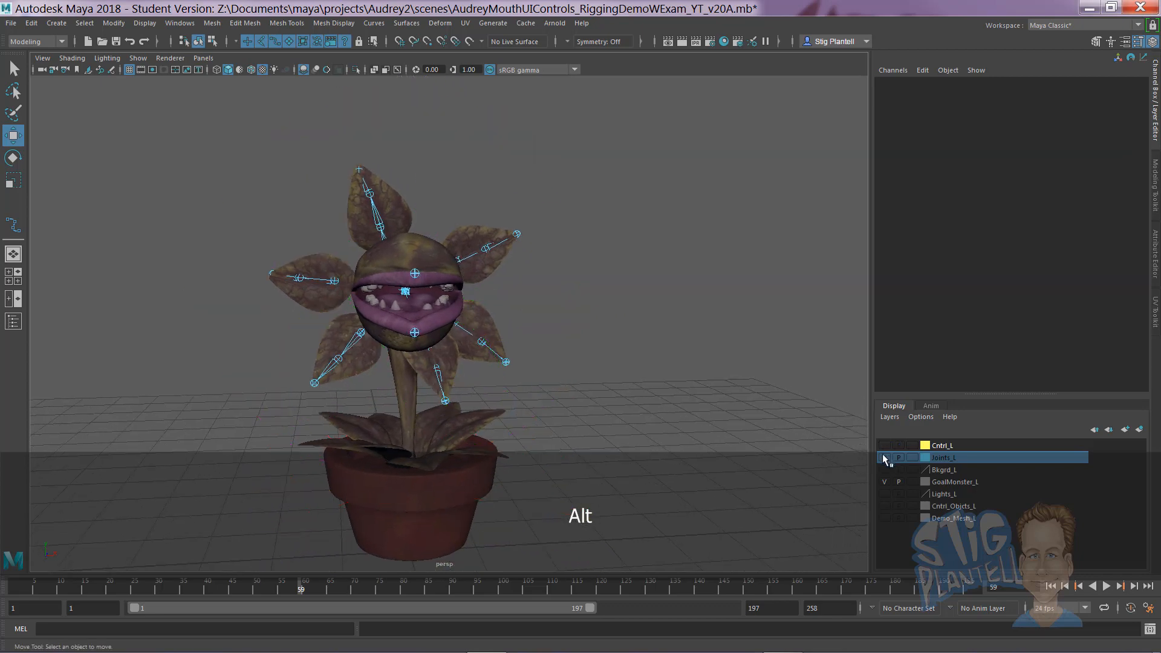
left_click(885, 457)
left_click(885, 482)
left_click(884, 506)
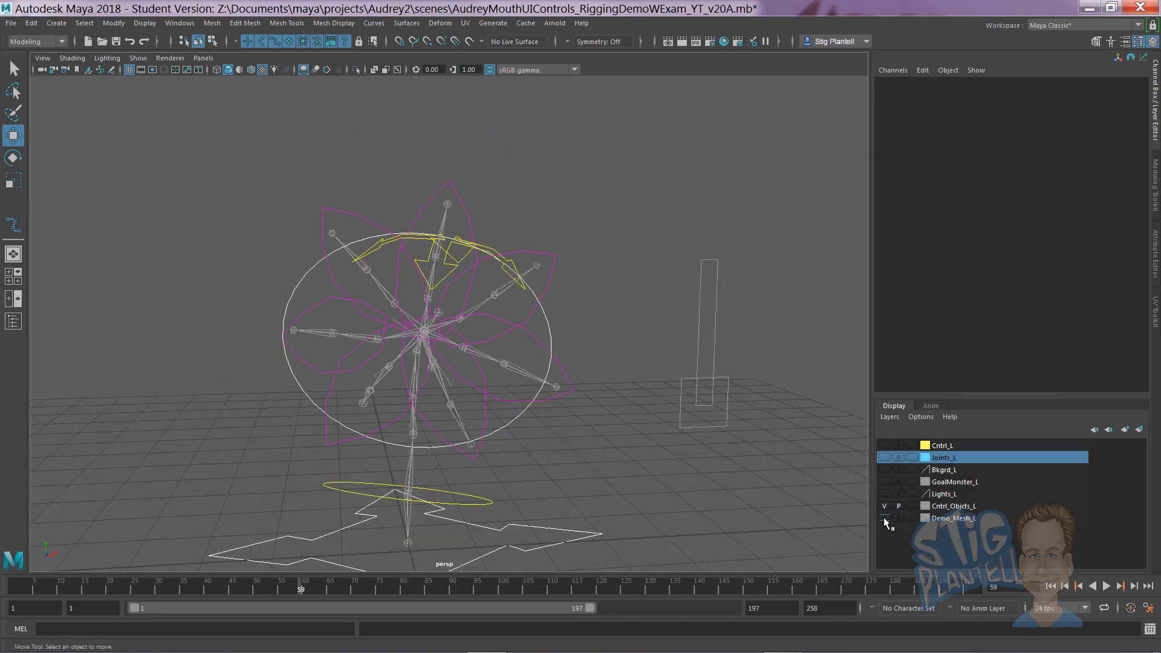
left_click(883, 518)
Step: Raise the demo rig's mouth handle inside its slider frame to a Translate Y of about 0.423
left_click(715, 426)
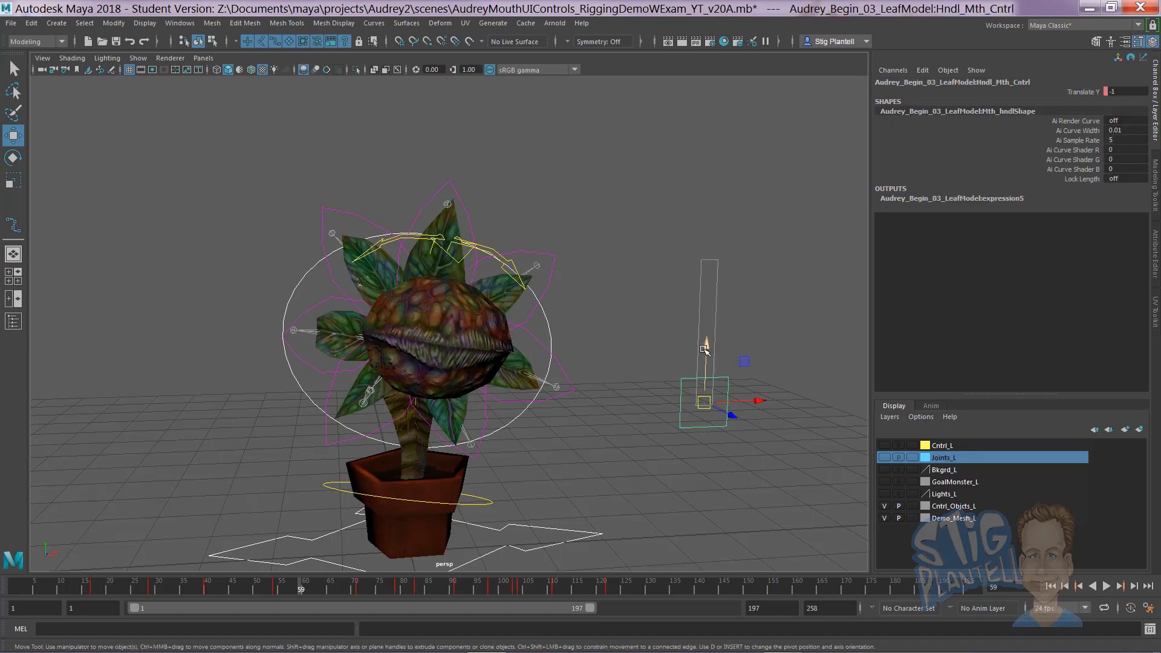
left_click_drag(704, 349, 740, 293)
Step: Hide the Cntrl_Objcts_L and Demo_Mesh_L layers, and show the Cntrl_L and Joints_L layers again
left_click(883, 506)
left_click(884, 518)
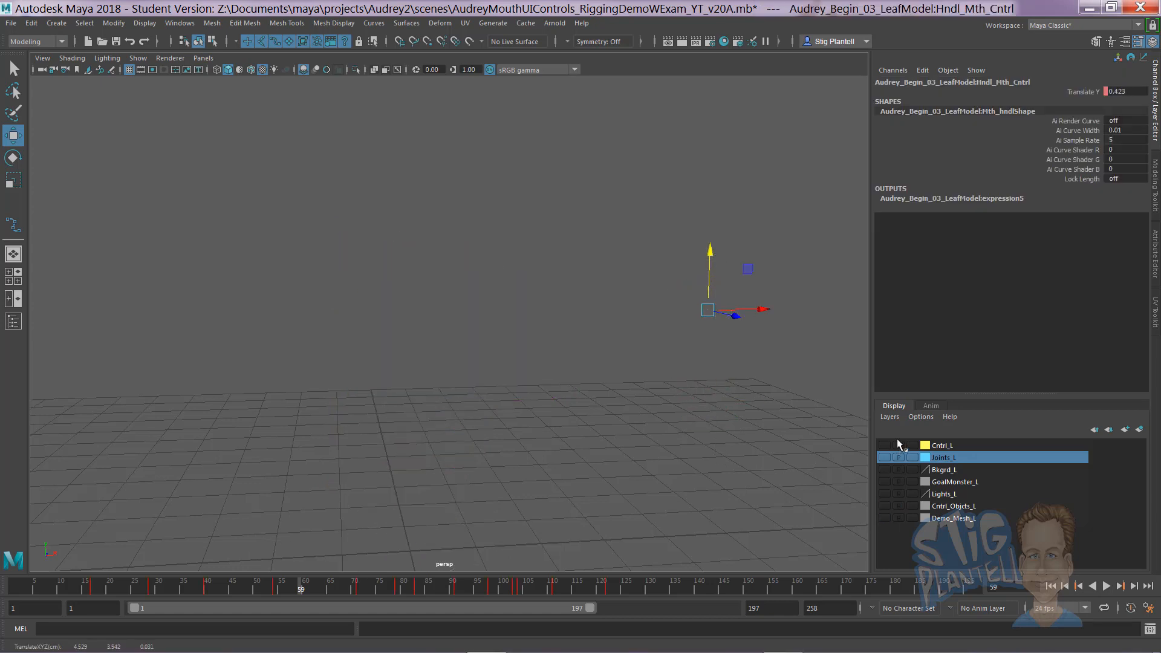
left_click(883, 445)
left_click(883, 458)
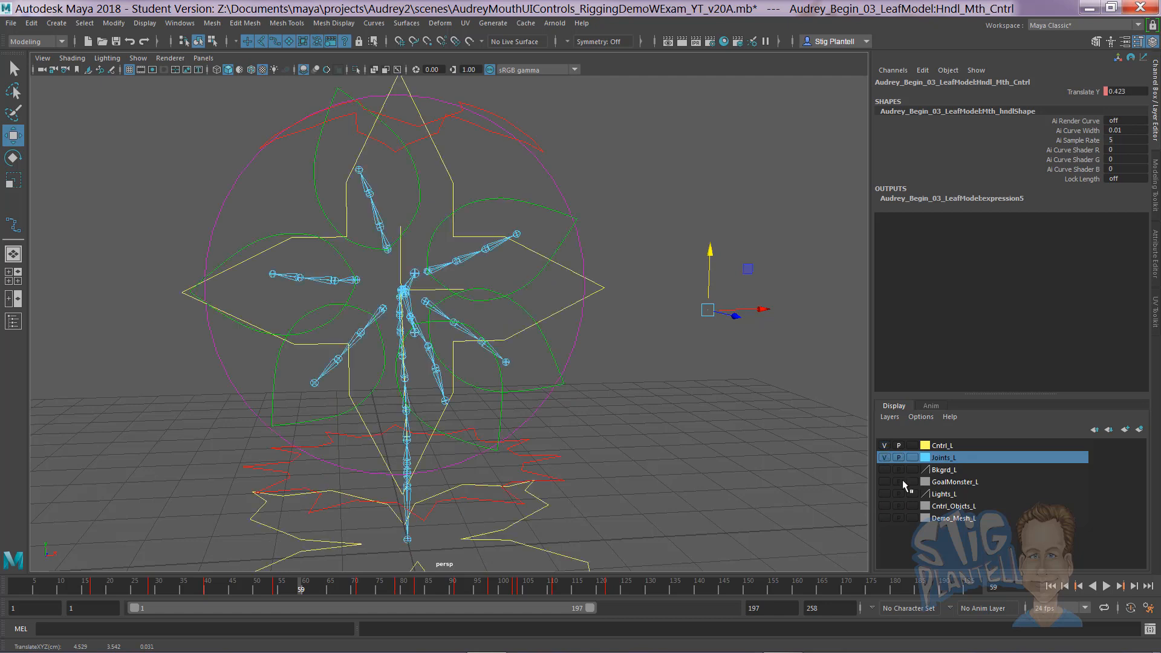
Step: In the front view, draw a closed grid-snapped rectangle with the EP Curve Tool beside the rig, 1 grid unit wide and 5 tall
left_click(708, 399)
right_click_drag(668, 389, 615, 390, "alt")
key("space")
left_click_drag(676, 326, 681, 360)
mouse_move(552, 342)
right_mouse_down("alt")
mouse_move(645, 345)
mouse_move(572, 347)
right_mouse_up("alt")
middle_click_drag(572, 347, 582, 379, "alt")
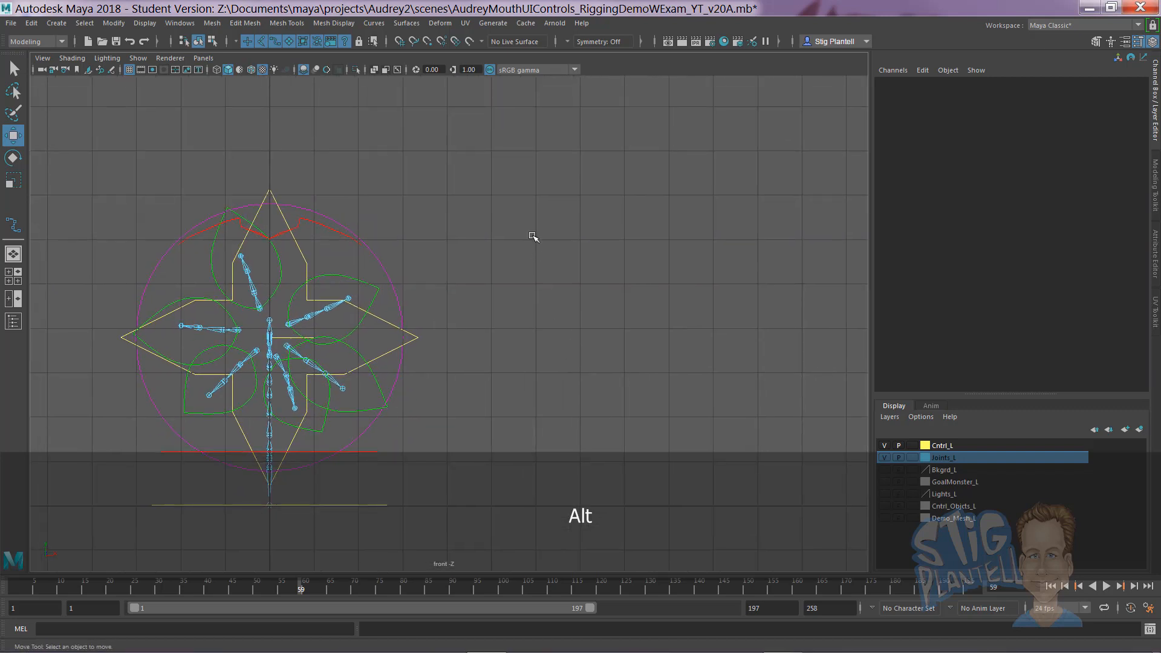
key("space")
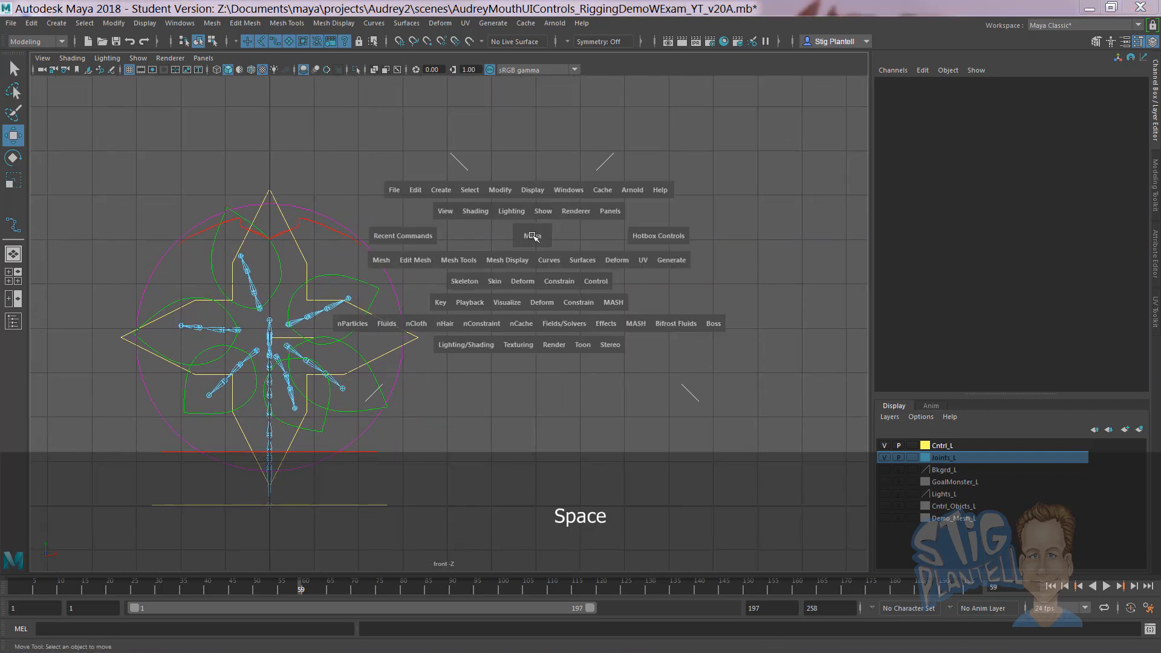
left_click(442, 190)
mouse_move(528, 288)
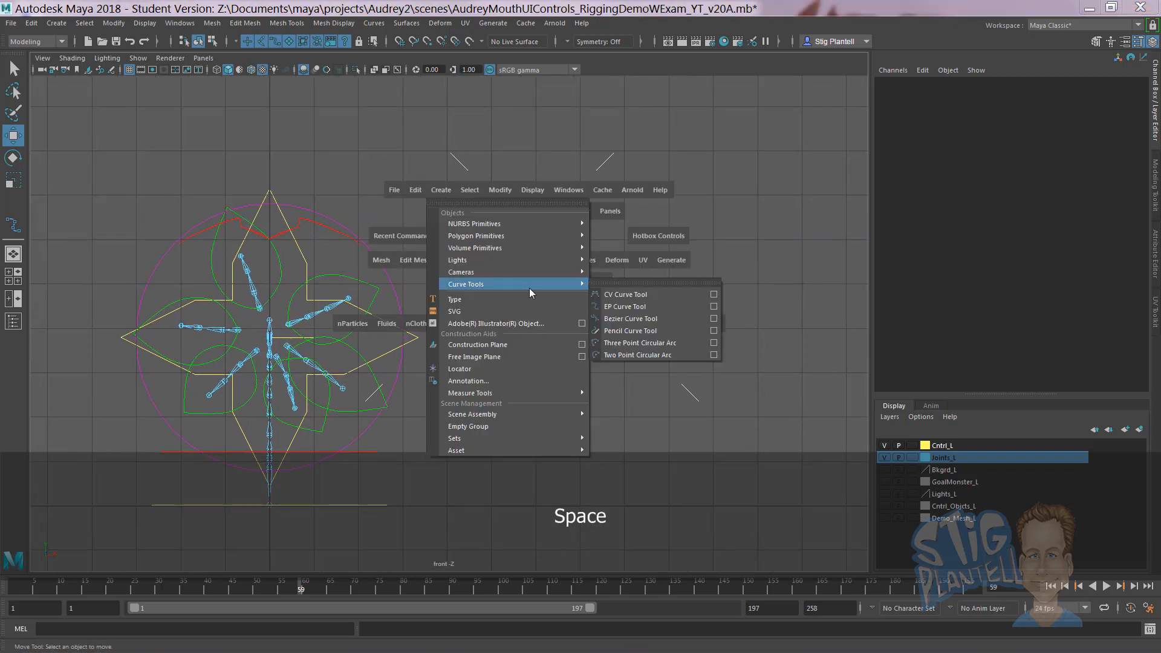
left_click(712, 308)
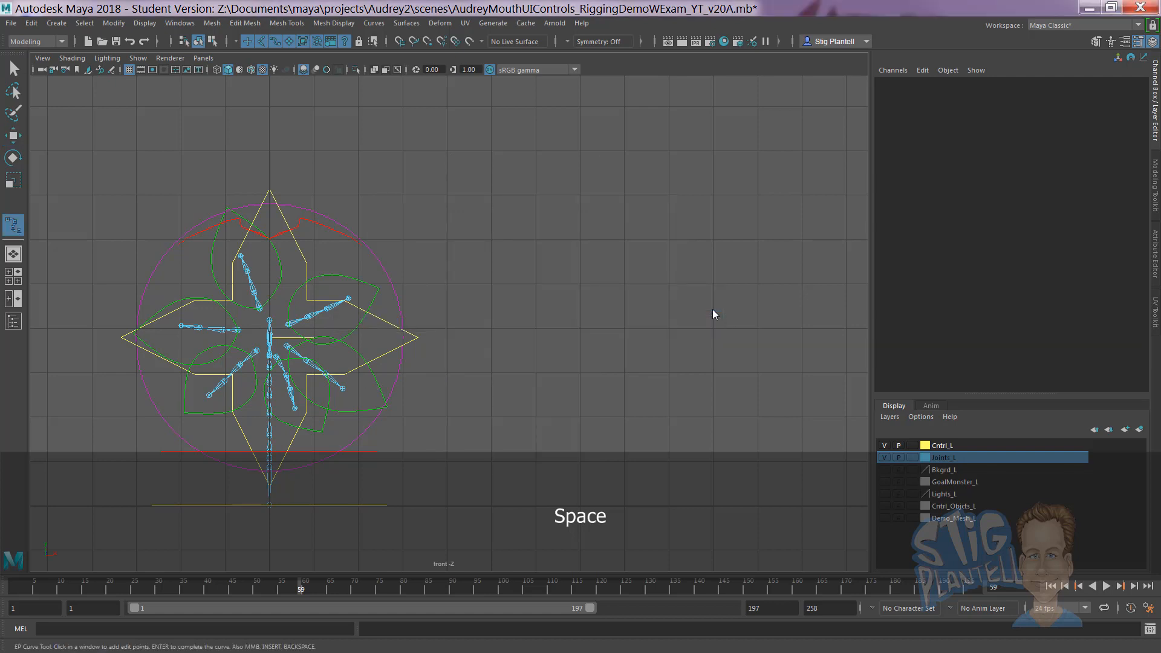
mouse_move(575, 296)
right_mouse_down("alt")
mouse_move(612, 290)
mouse_move(575, 285)
right_mouse_up("alt")
mouse_move(575, 285)
middle_mouse_down("alt")
mouse_move(580, 273)
mouse_move(560, 298)
mouse_move(575, 274)
middle_mouse_up("alt")
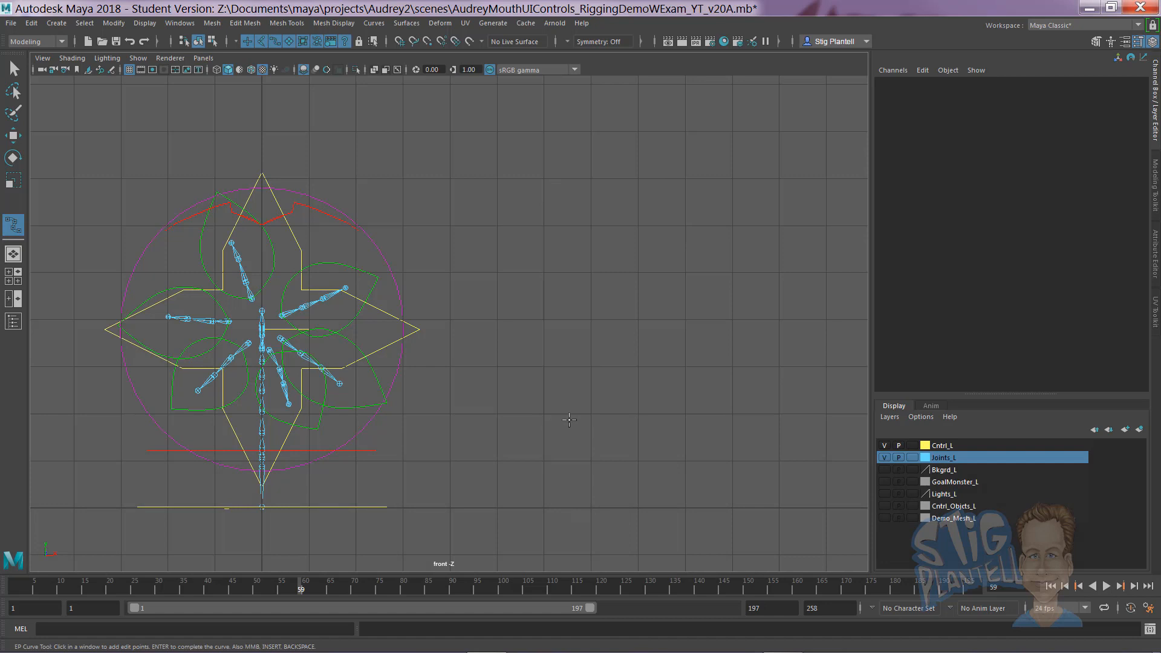
key("x")
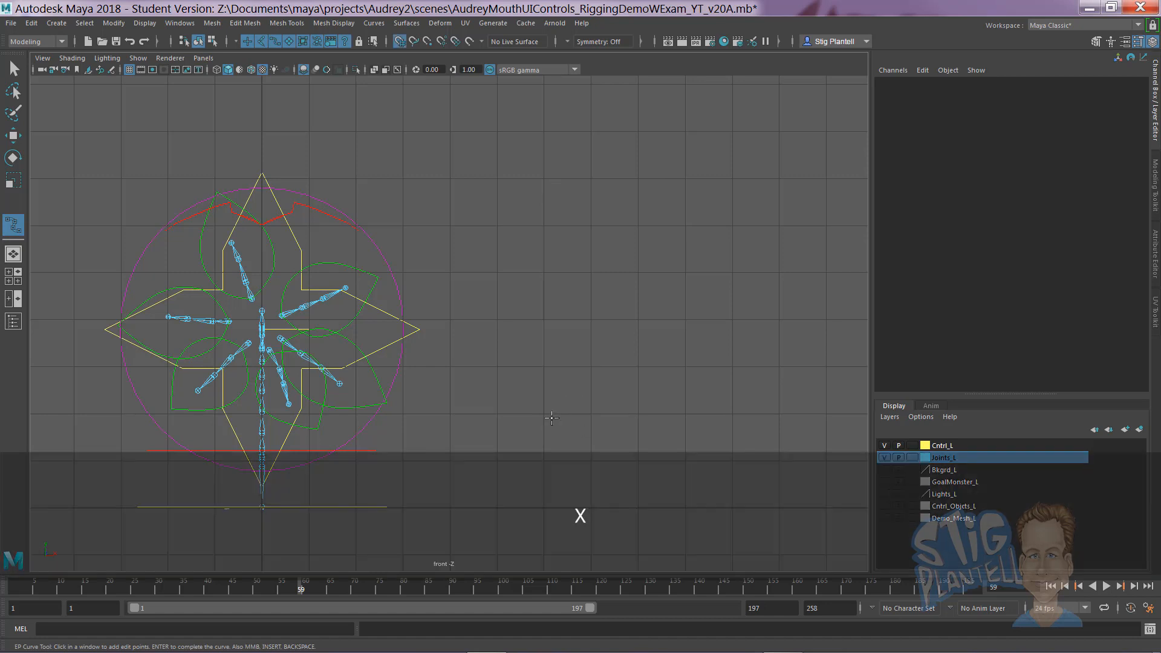
left_click(545, 415)
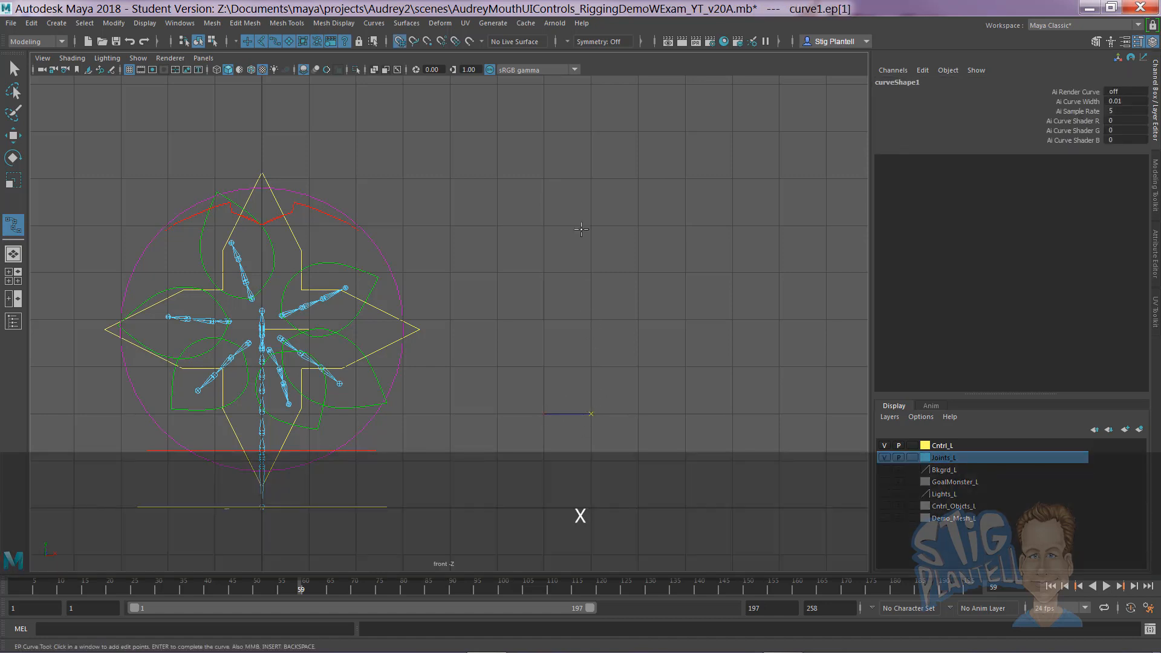
left_click(590, 177)
left_click(542, 414)
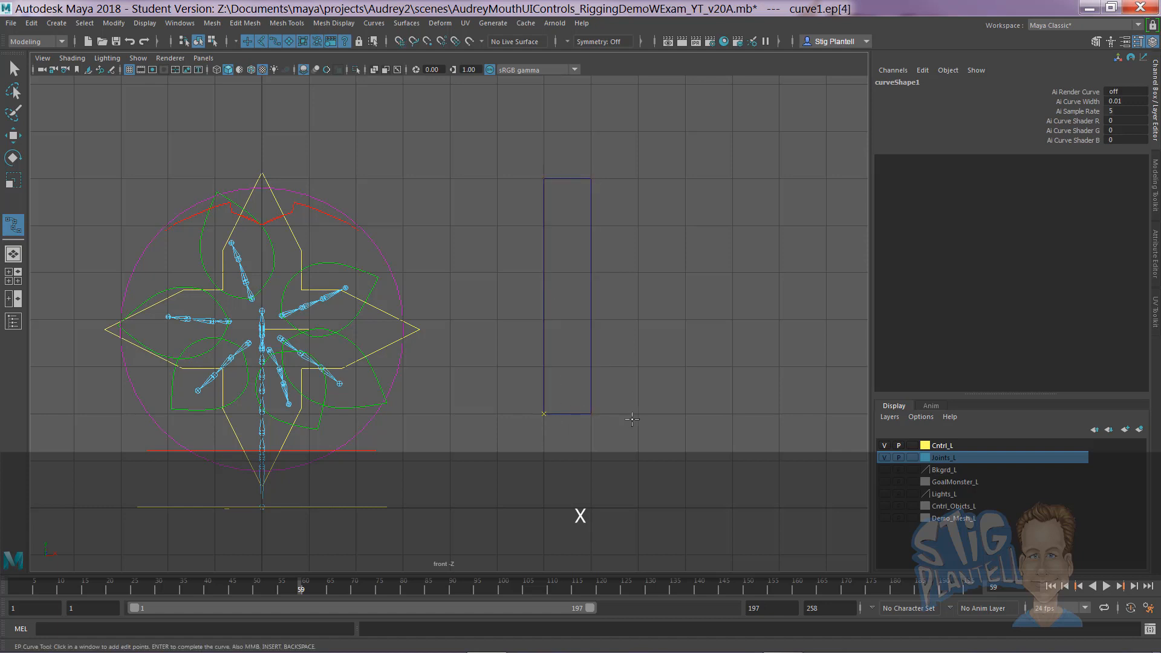
key("Return")
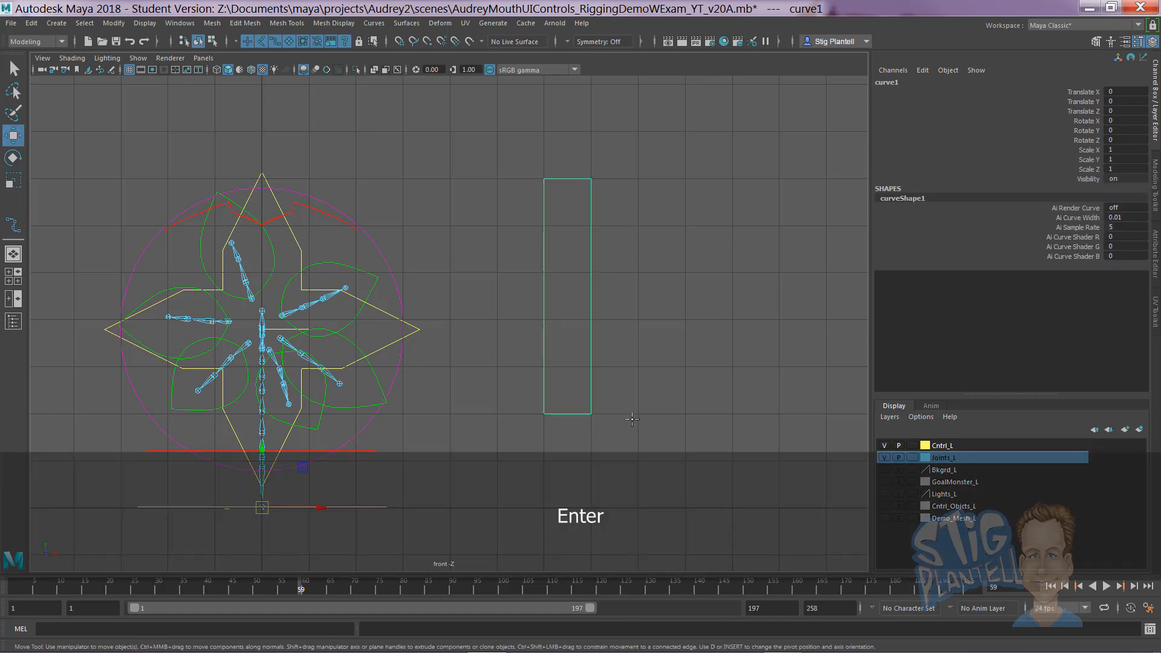
Step: Move the rectangle curve's pivot to the middle of its bottom edge, using point and curve snapping
key("d")
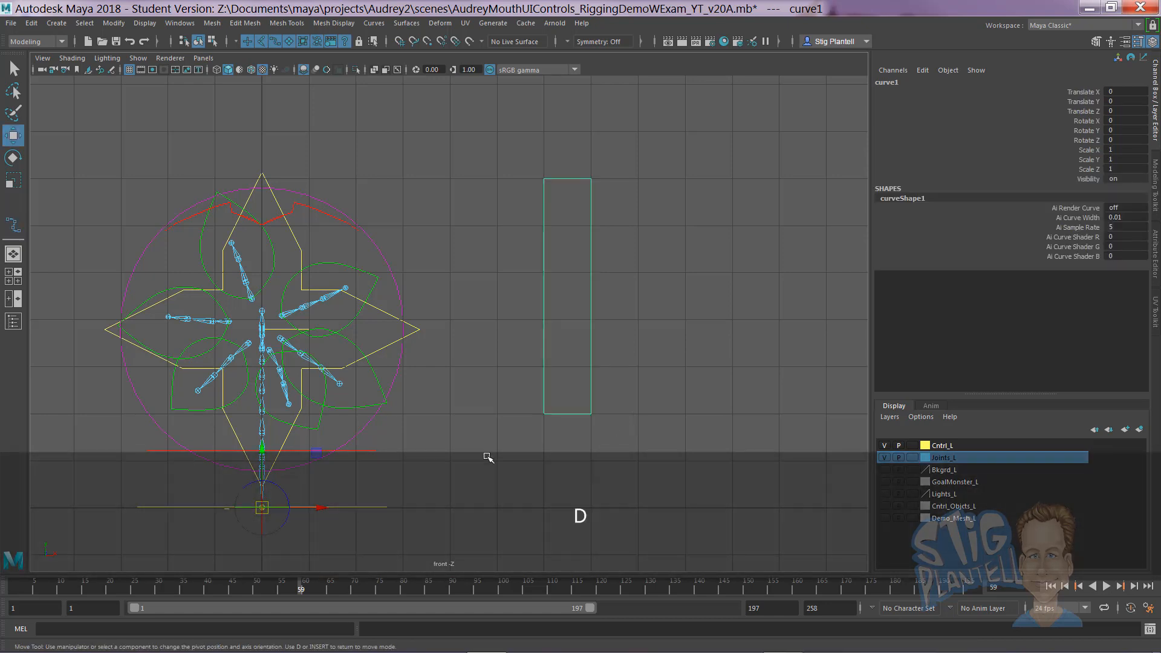
key("space")
left_click_drag(478, 387, 477, 355)
mouse_move(515, 405)
left_mouse_down("alt")
mouse_move(505, 417)
mouse_move(532, 417)
left_mouse_up("alt")
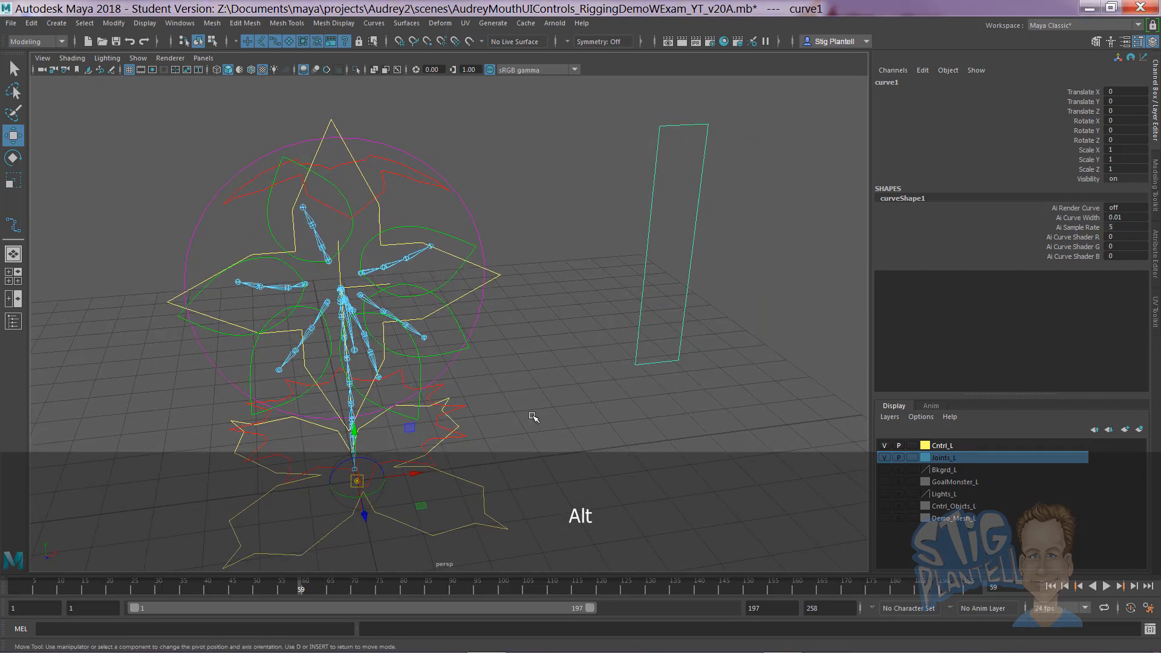
key("c")
middle_click_drag(643, 289, 645, 318)
middle_click_drag(661, 276, 609, 342)
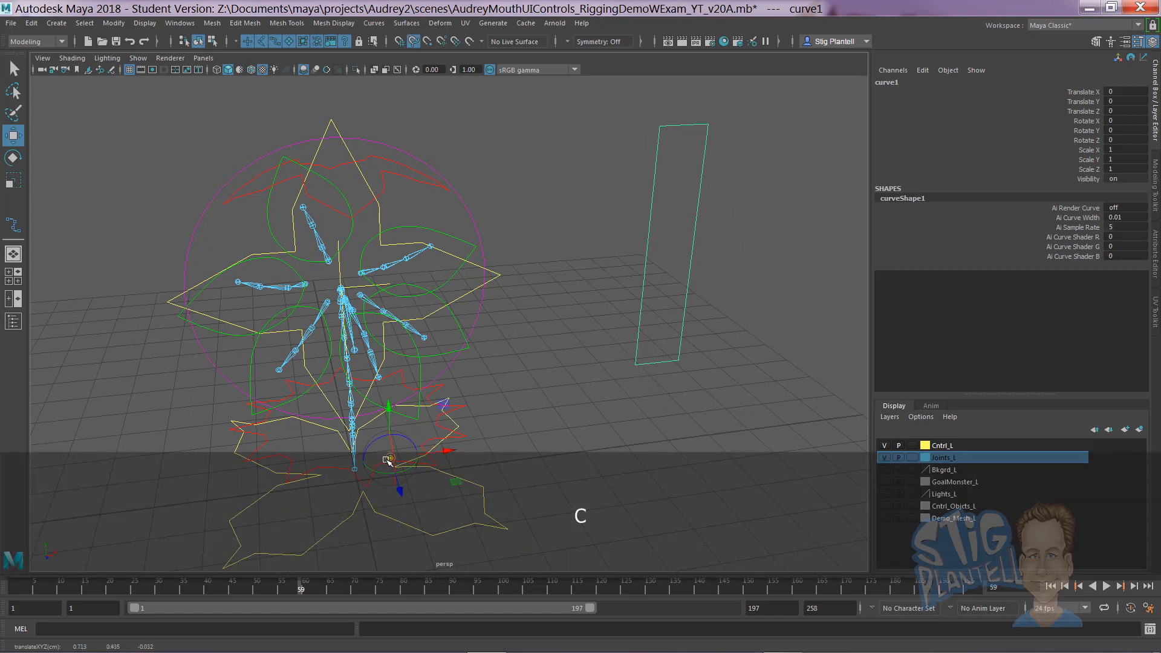
key("v")
middle_click_drag(415, 459, 650, 333)
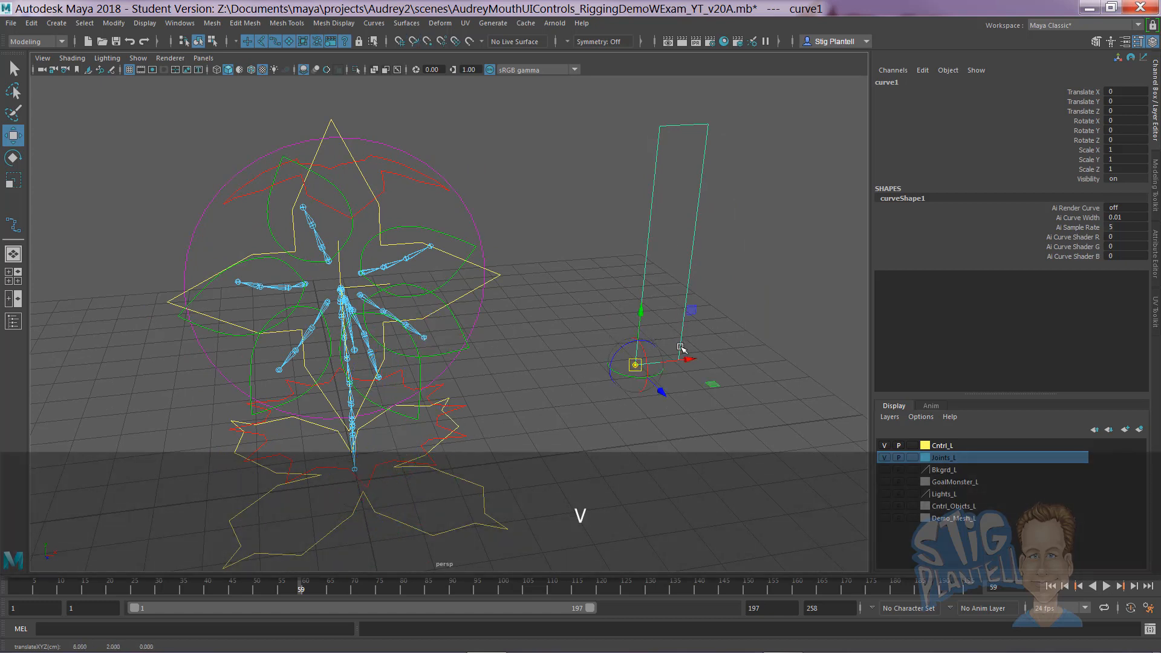
key("c")
middle_click_drag(645, 272, 663, 400)
left_click(607, 382)
Step: Scale the rectangle uniformly to about 0.511, and narrow it in X to about 0.196
left_click_drag(606, 381, 602, 342, "alt")
left_click_drag(612, 330, 681, 365)
right_click_drag(657, 389, 572, 360, "alt")
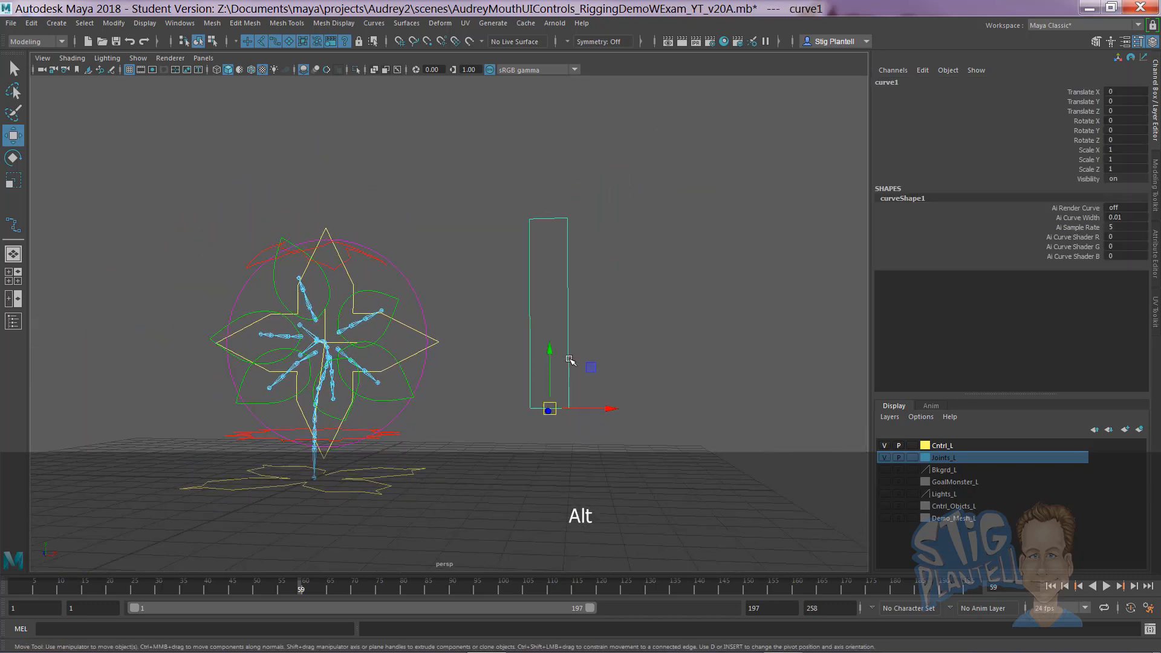
key("r")
left_click_drag(544, 406, 456, 414, "alt")
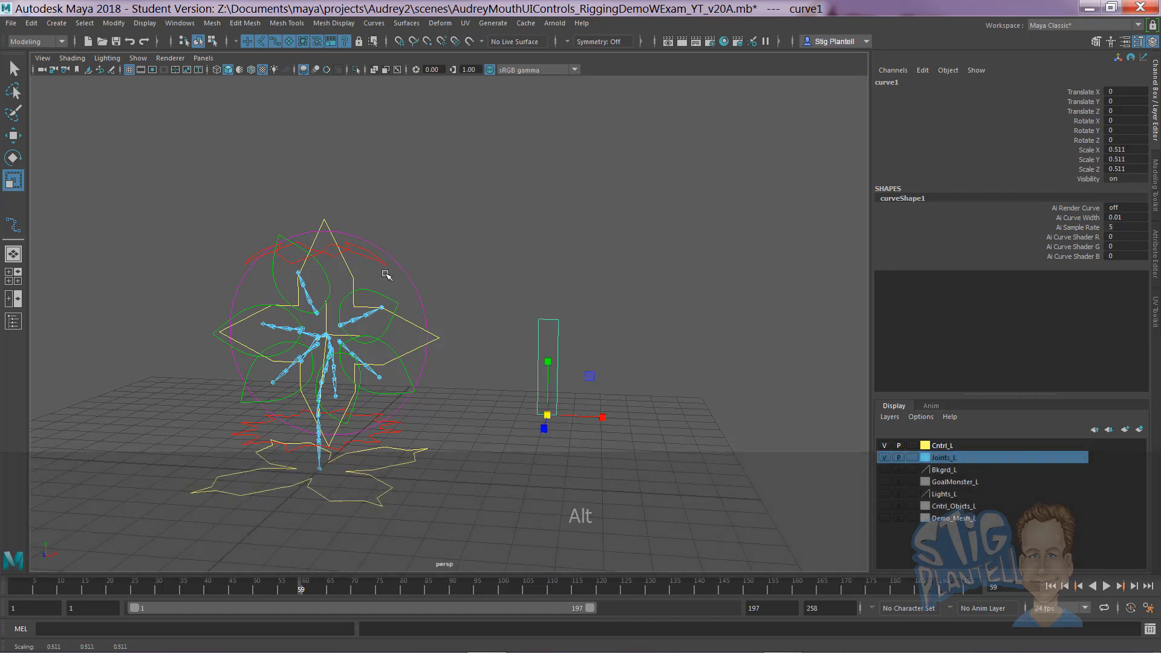
right_click_drag(457, 415, 627, 401, "alt")
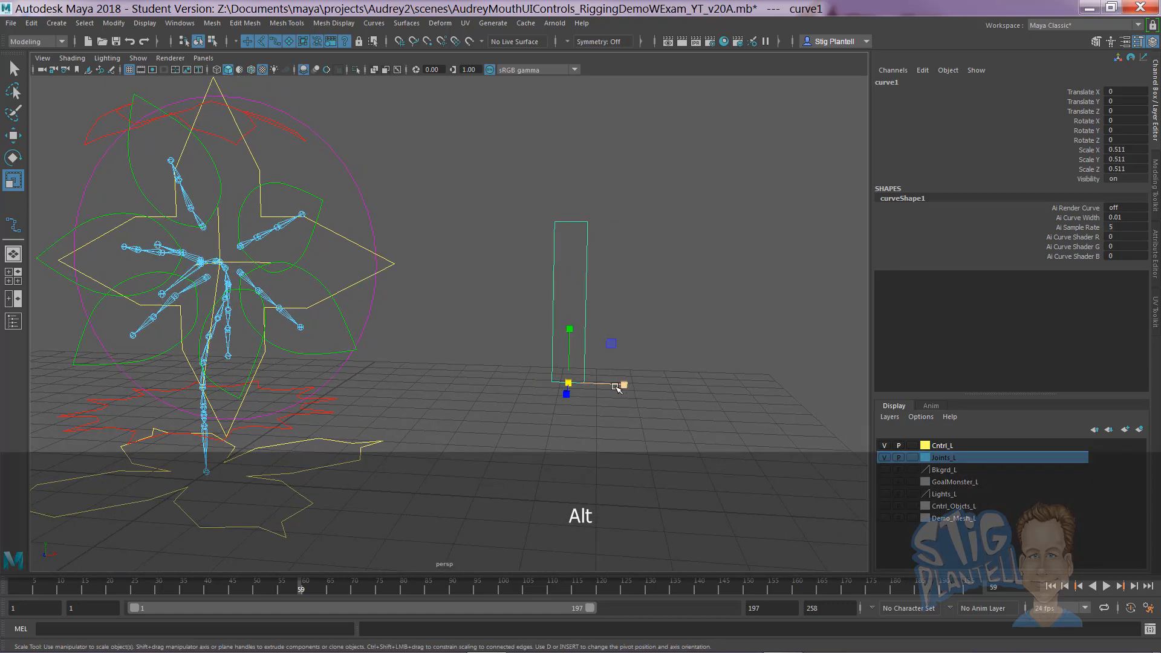
left_click_drag(616, 387, 584, 383)
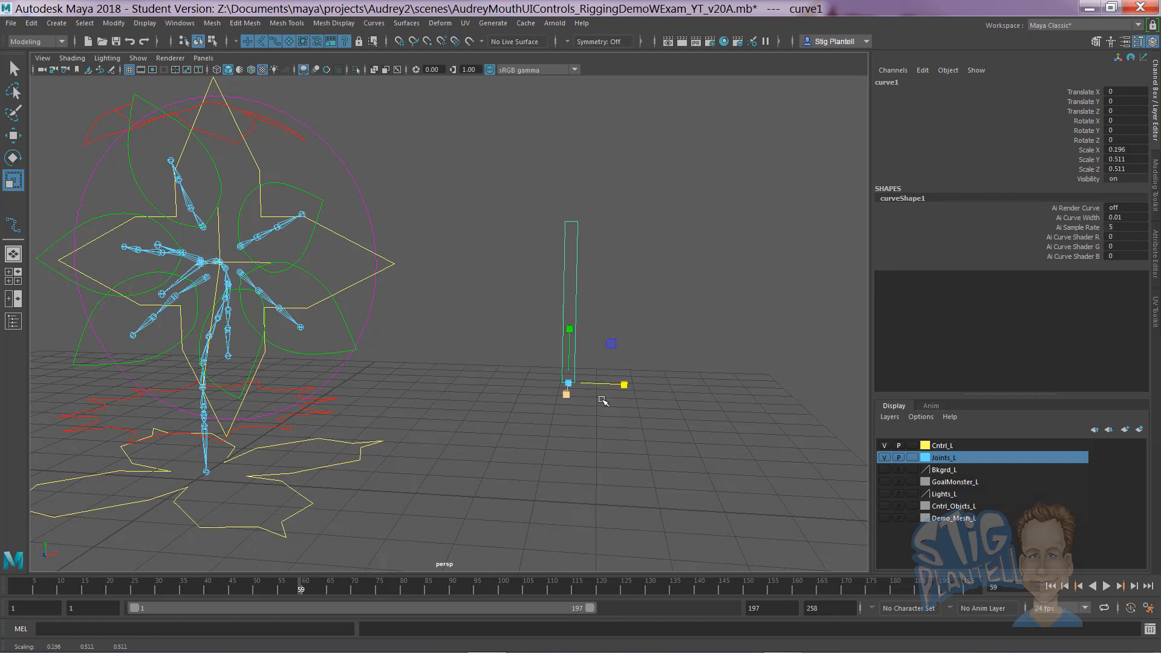
Step: Shorten the rectangle by lowering its two top control vertices, and return to object selection
mouse_move(574, 285)
left_mouse_down("alt")
mouse_move(482, 324)
mouse_move(582, 263)
left_mouse_up("alt")
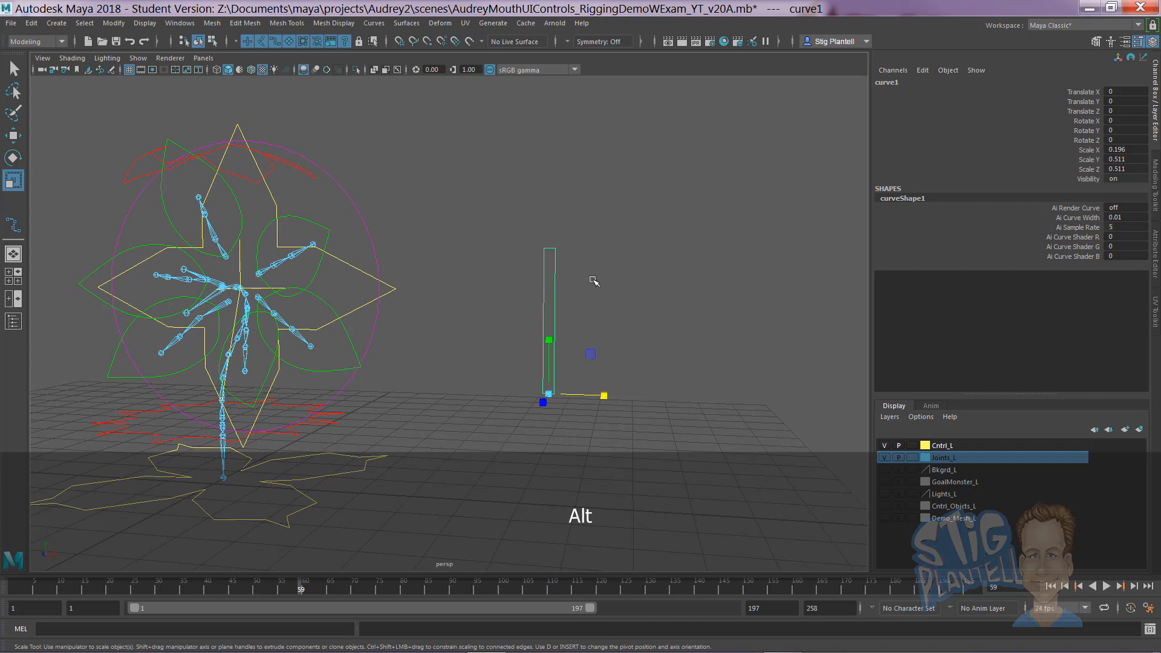
left_click(572, 339)
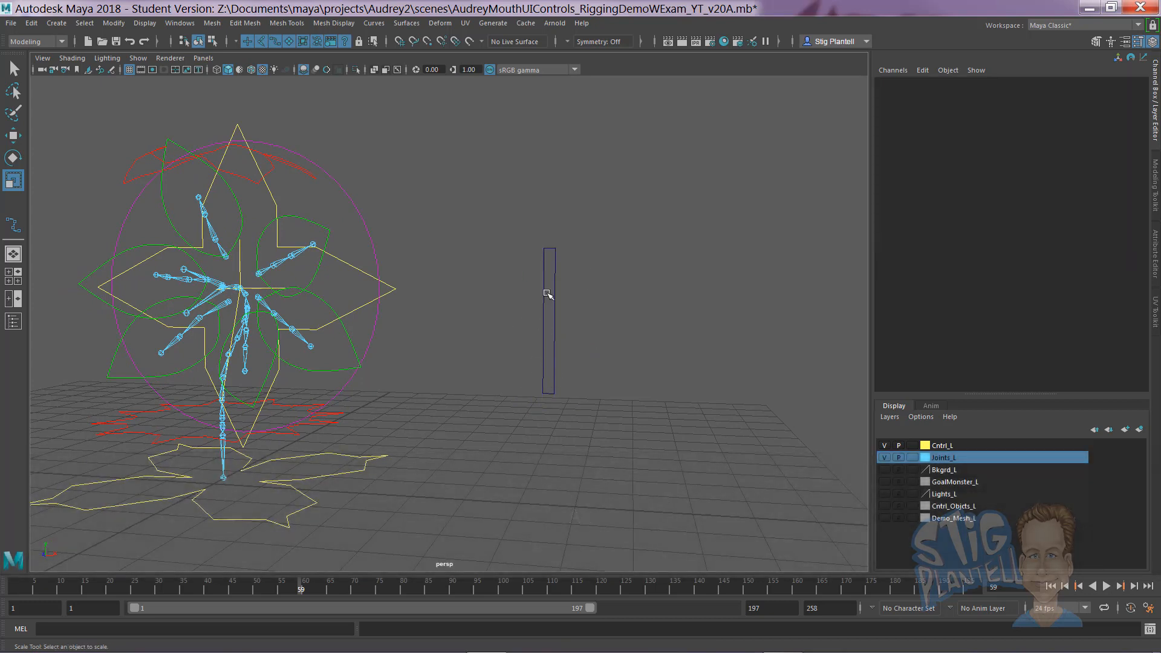
left_click(551, 250)
right_click_drag(551, 250, 481, 246)
left_click_drag(577, 277, 577, 278)
key("w")
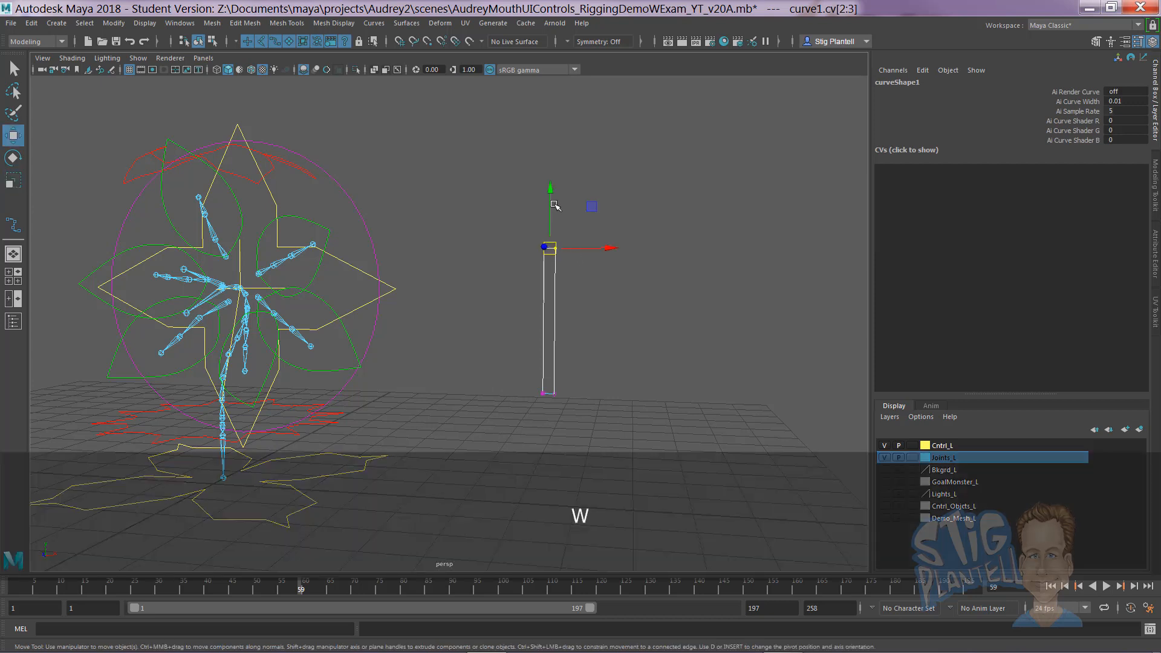
left_click_drag(551, 205, 549, 255)
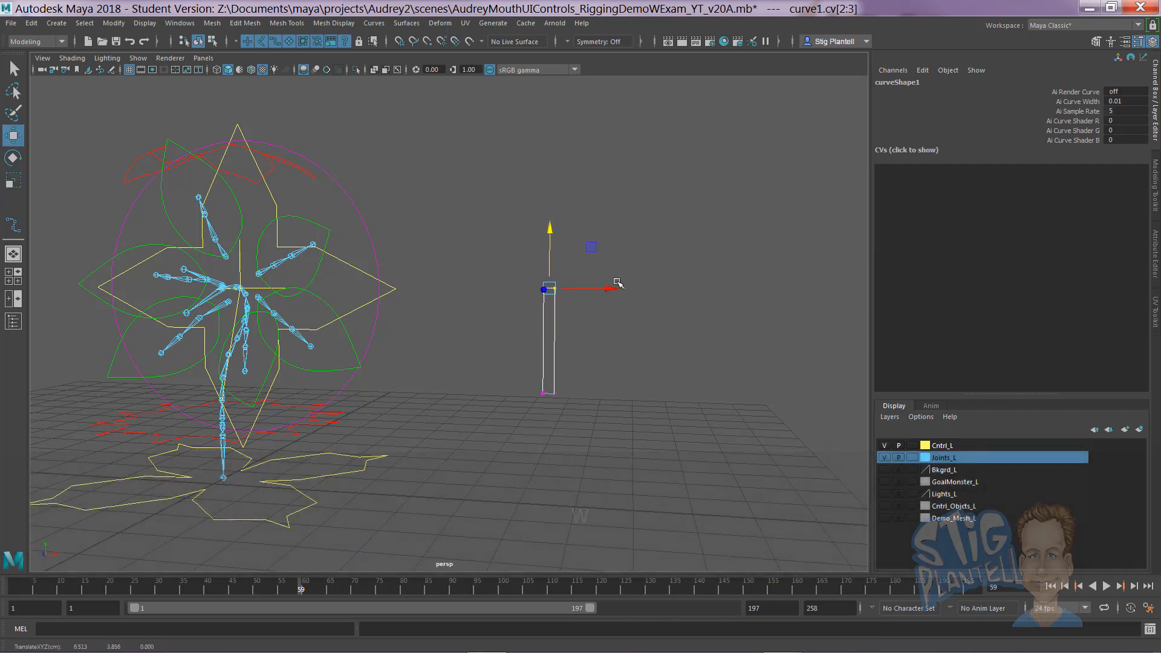
left_click(574, 330)
left_click_drag(574, 329, 569, 321, "alt")
right_click_drag(560, 317, 605, 295)
left_click(603, 375)
Step: Select the narrow rectangle curve and freeze its transformations
right_click_drag(603, 375, 520, 359, "alt")
middle_click_drag(626, 369, 633, 338, "alt")
left_click(545, 330)
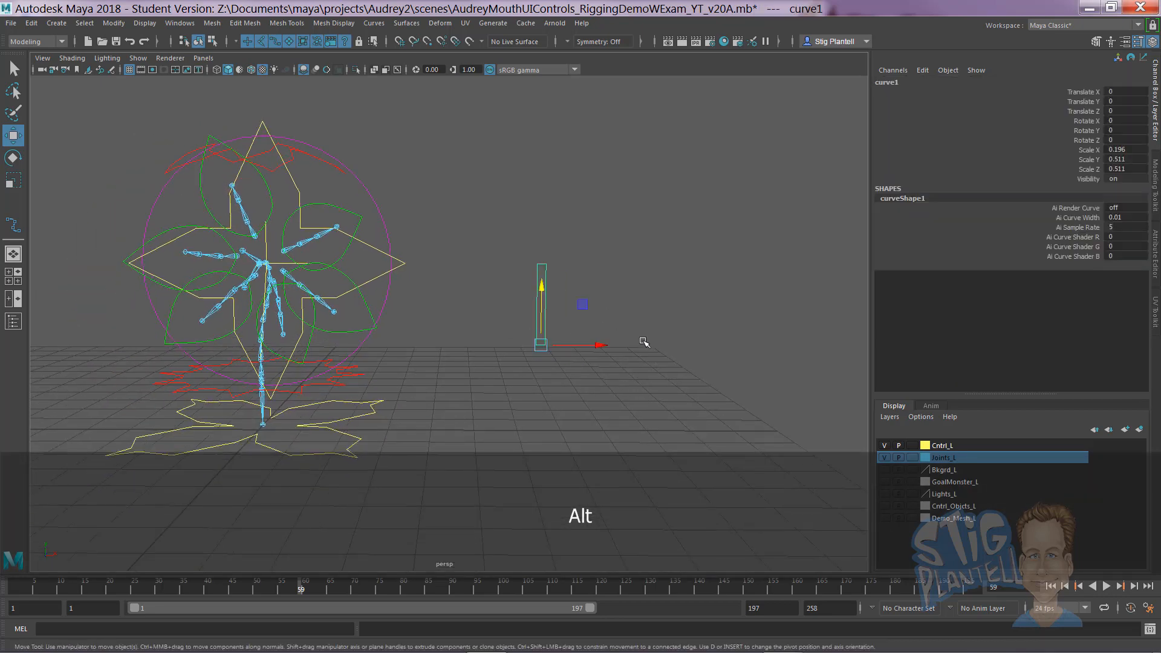
left_click_drag(644, 339, 595, 315, "alt")
key("space")
left_click_drag(565, 274, 620, 379)
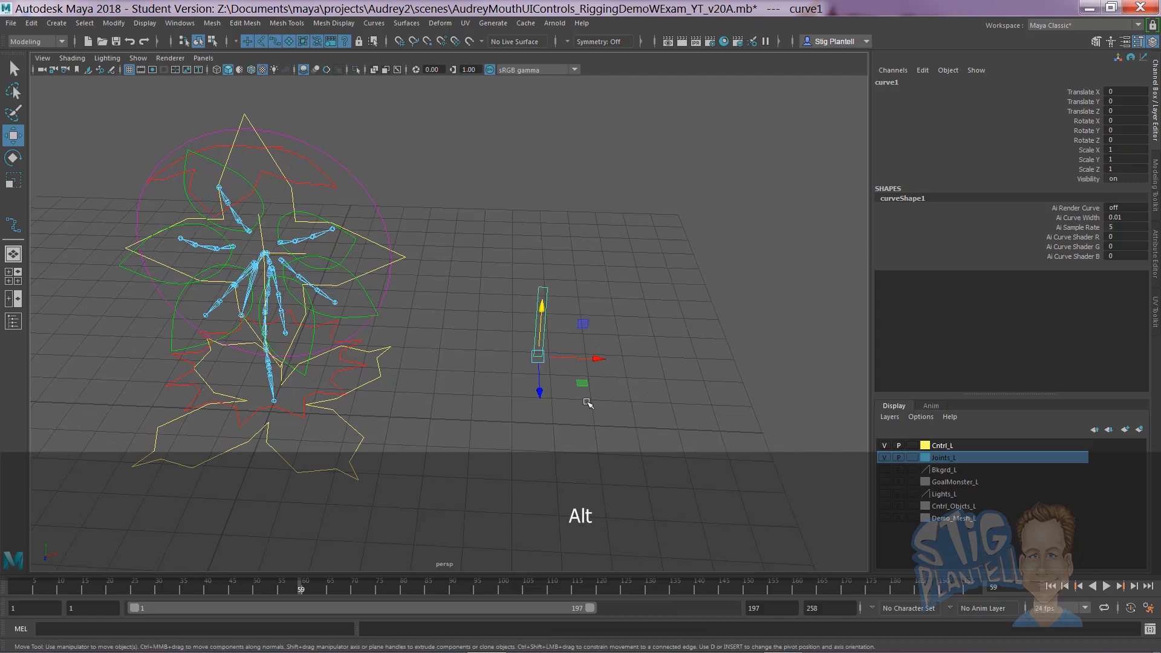
Step: Move the rectangle closer to the rig, snapping its pivot to the grid 4 units across and 3 units above the origin
middle_click_drag(585, 402, 665, 373, "alt")
key("x")
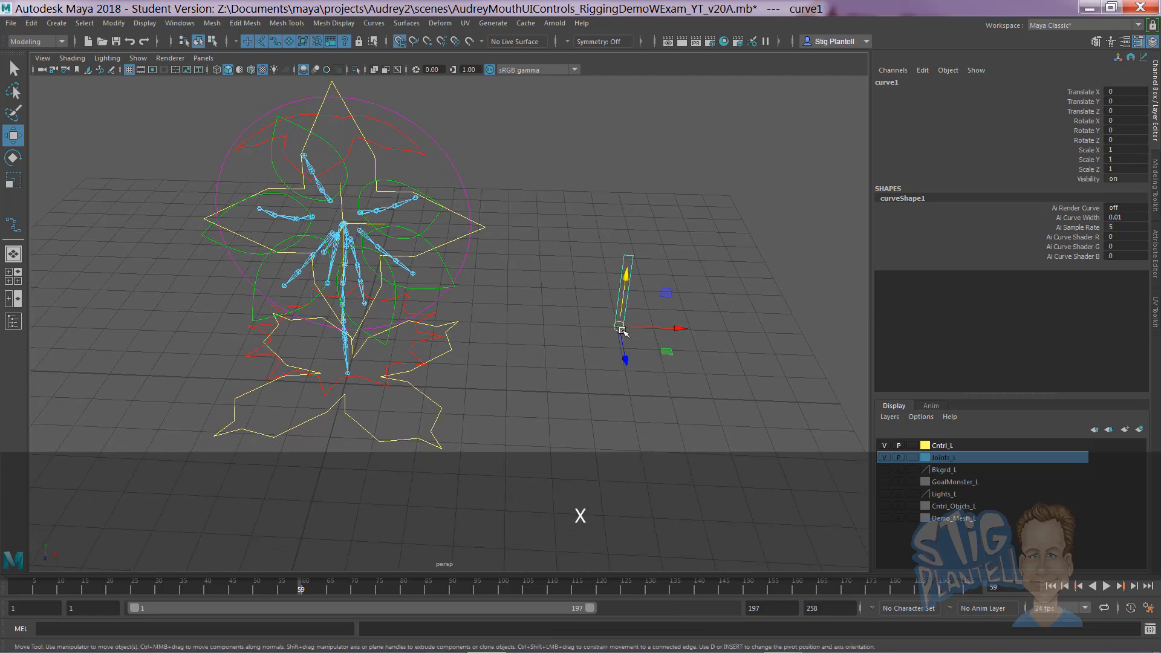
left_click_drag(650, 328, 570, 292)
left_click_drag(509, 265, 511, 191)
Step: Freeze the repositioned rectangle's transformations and save the scene
left_click_drag(604, 294, 544, 278, "alt")
left_click_drag(570, 216, 668, 311)
key("space")
key("ctrl+z")
key("g")
middle_click_drag(635, 327, 655, 335, "alt")
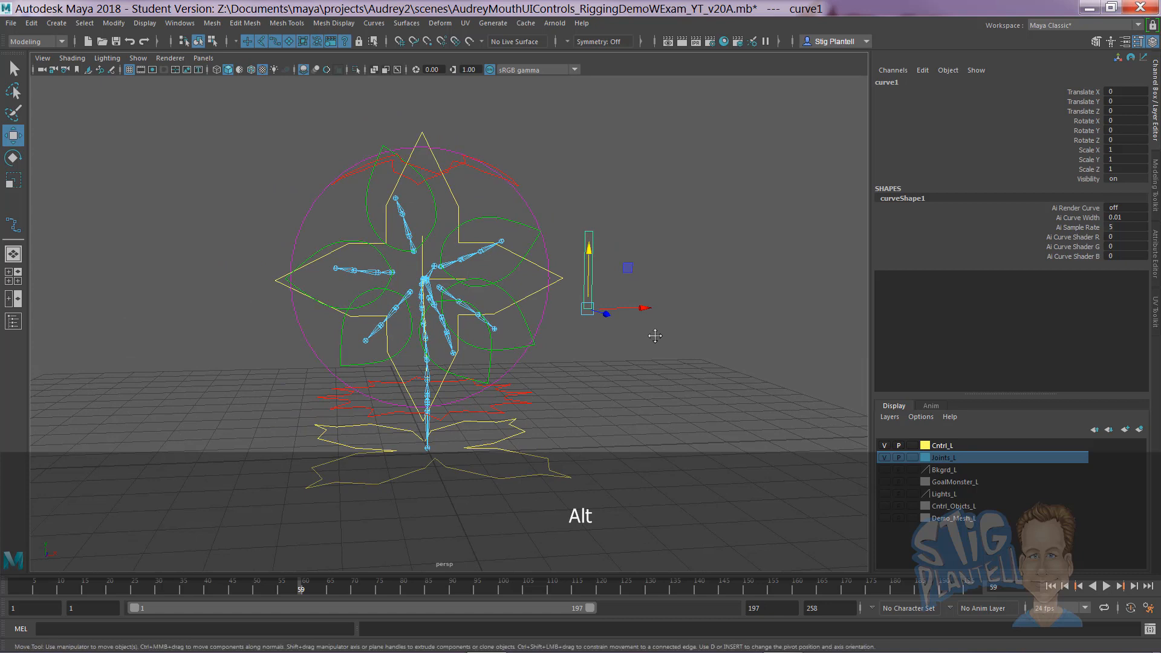
key("ctrl+s")
key("Return")
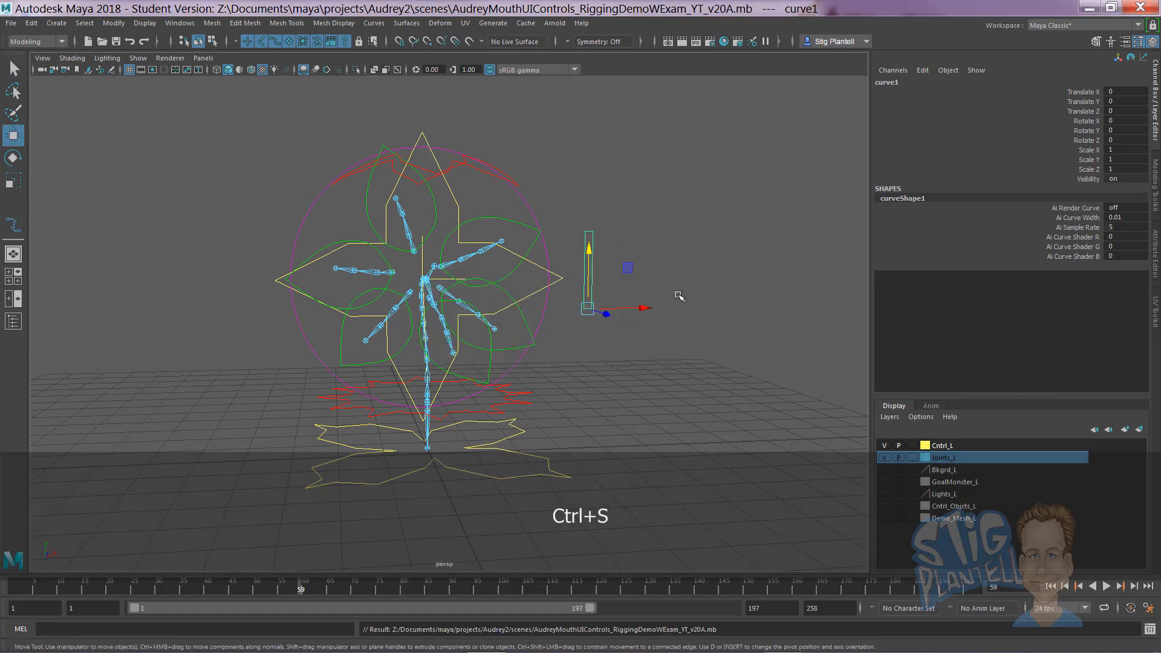
Step: Switch to the front view and deselect the narrow rectangle curve
key("w")
key("space")
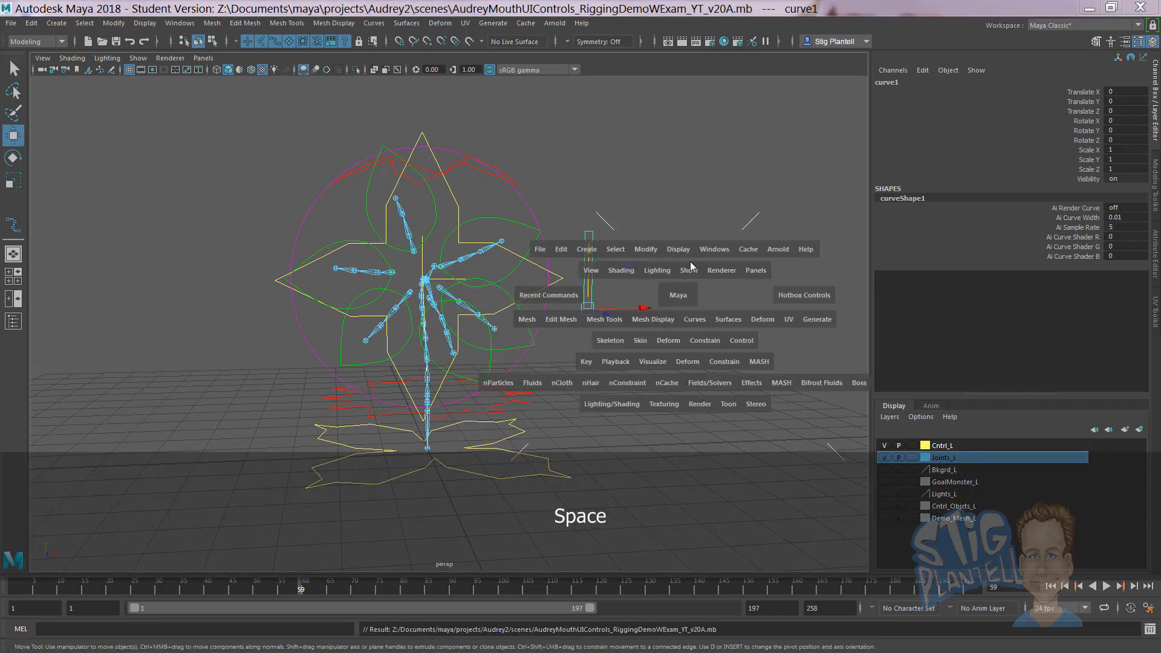
left_click_drag(678, 299, 688, 337)
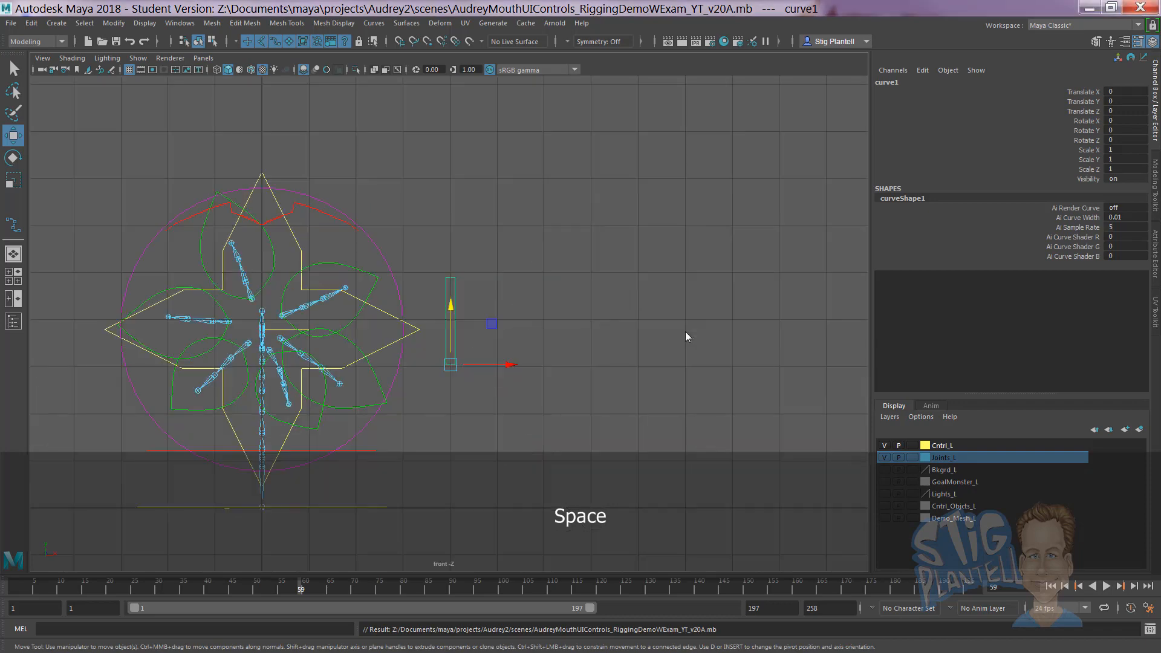
middle_click_drag(499, 381, 521, 338, "alt")
left_click(601, 285)
middle_click_drag(452, 288, 478, 272, "alt")
right_click_drag(478, 272, 693, 376, "alt")
left_click(511, 267, "alt")
right_click_drag(545, 236, 474, 248, "alt")
Step: Activate the EP Curve Tool with curve degree 1 Linear and Uniform knot spacing
key("space")
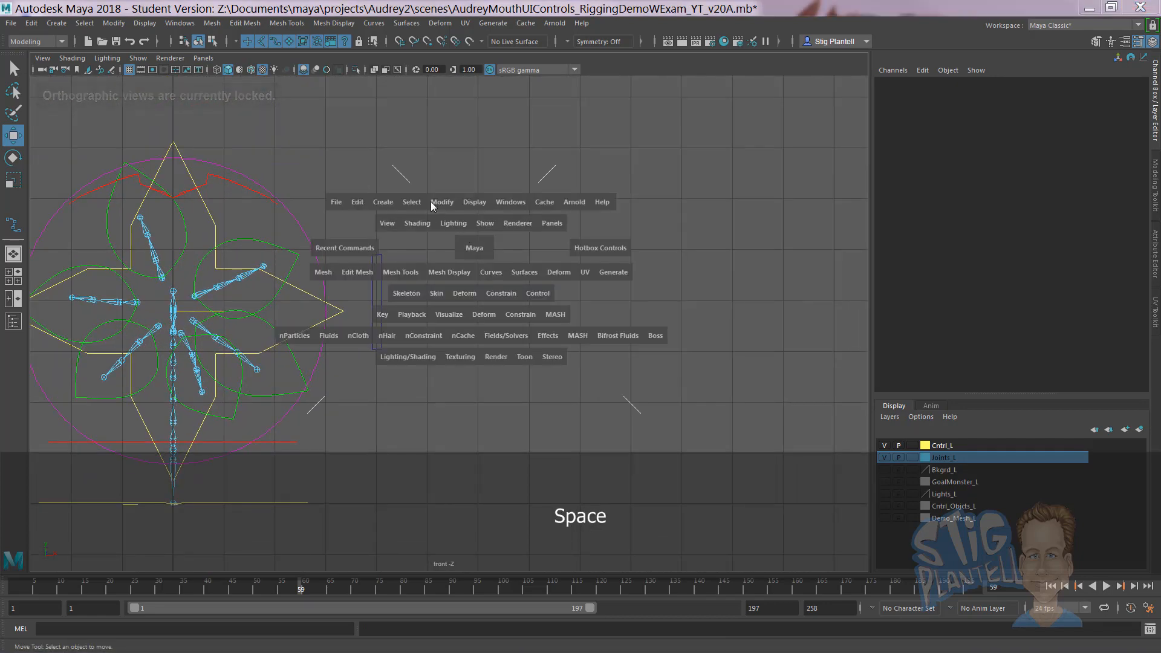
left_click(383, 202)
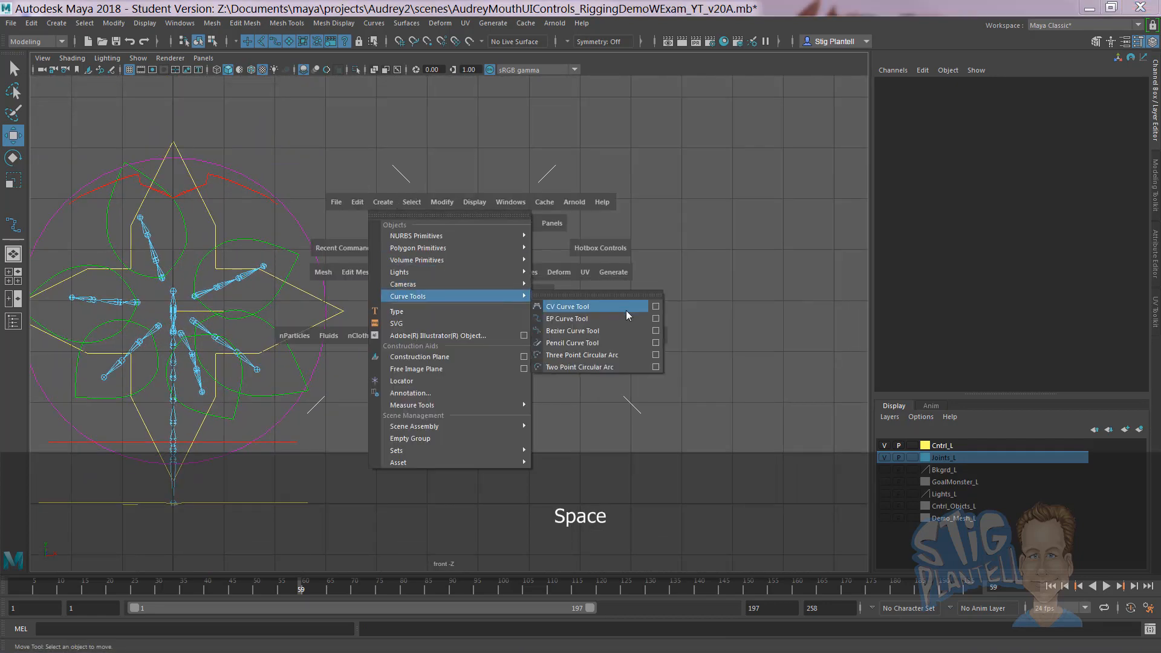
left_click(572, 318)
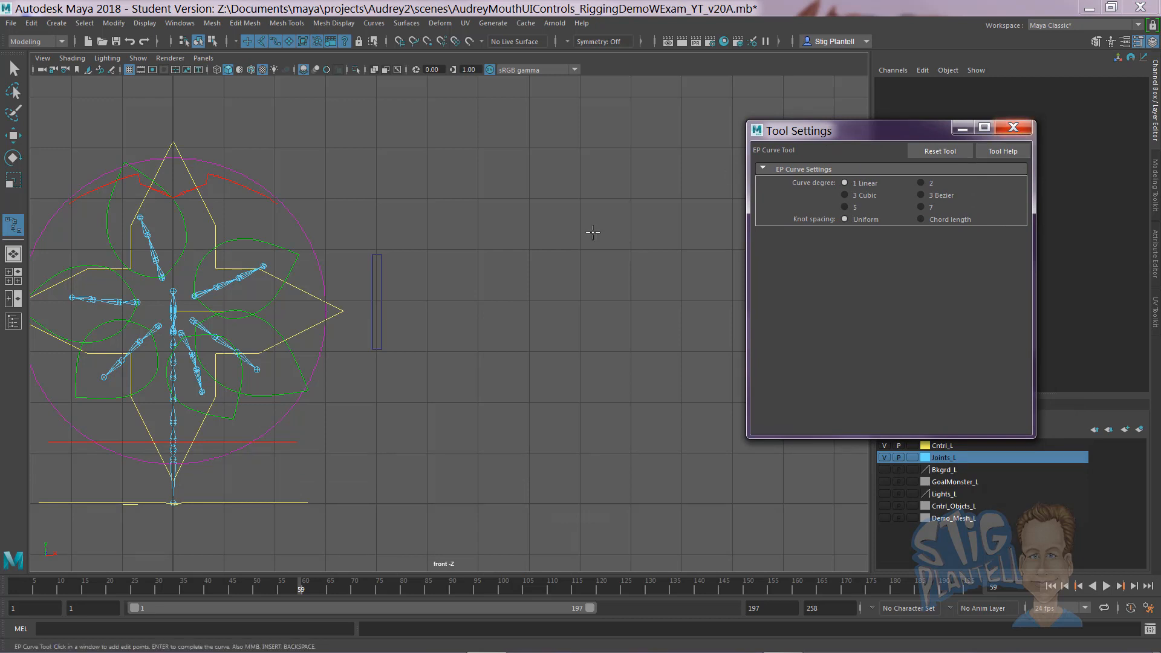
left_click(1005, 129)
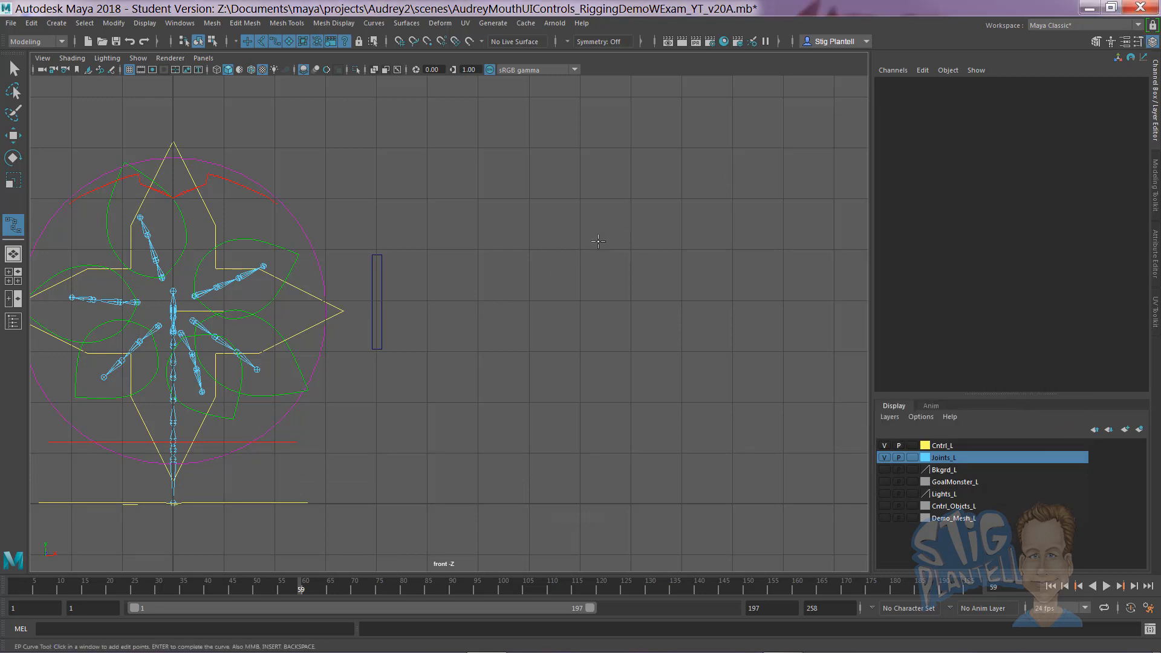
key("space")
left_click(510, 196)
mouse_move(604, 291)
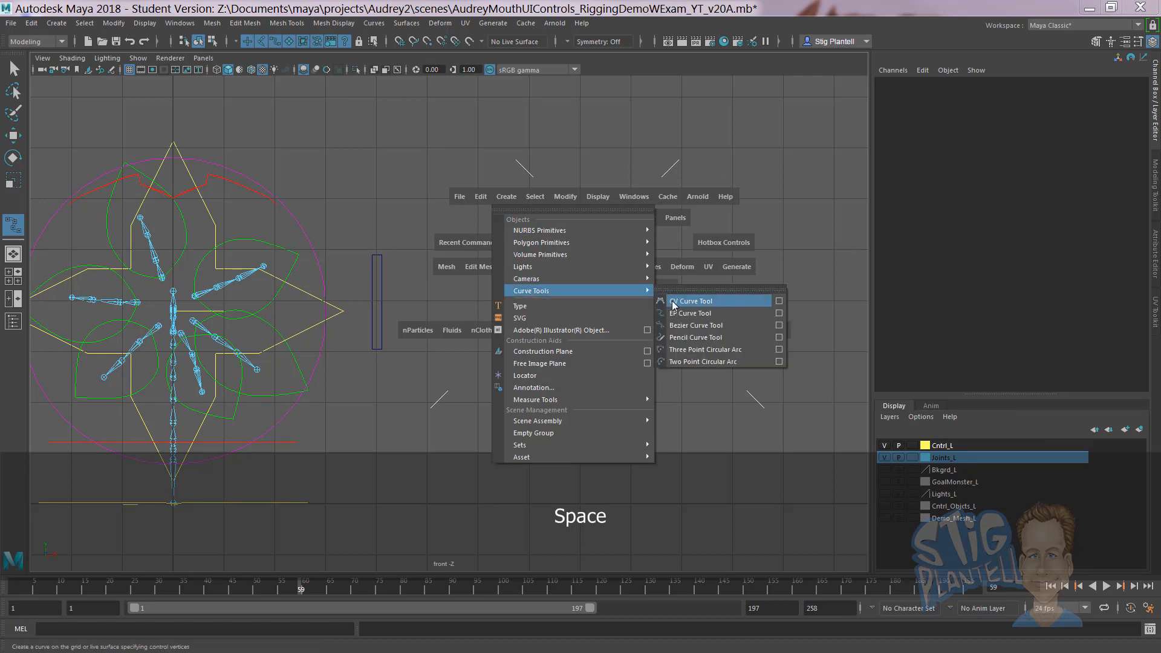
left_click(754, 184)
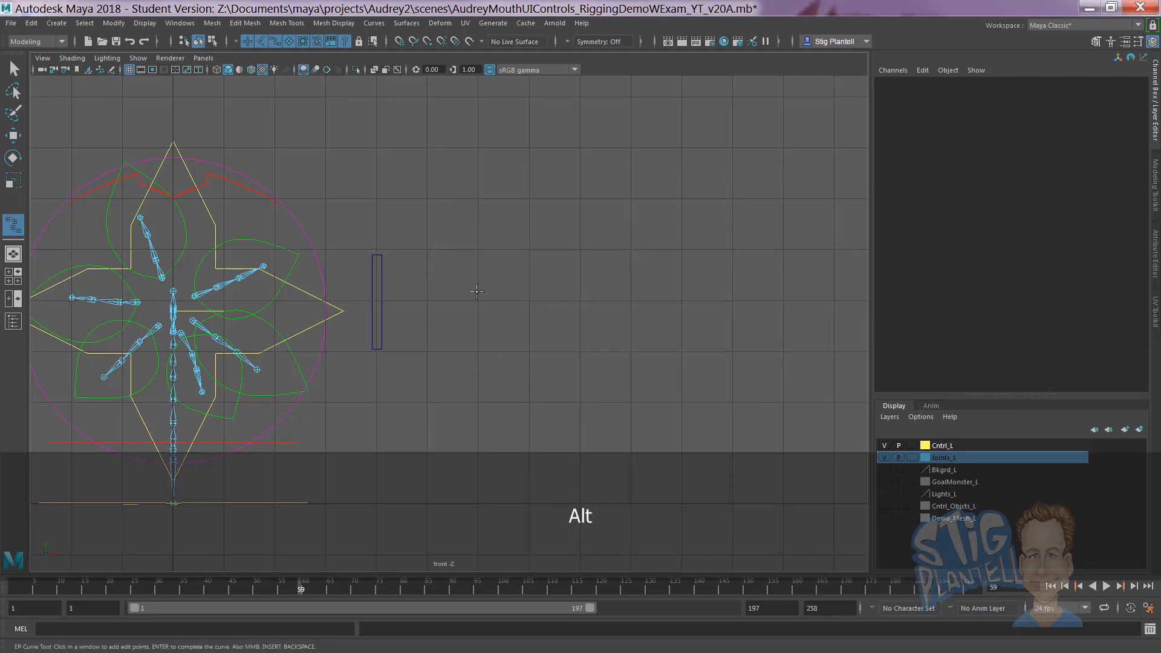
Step: Draw a closed, grid-snapped block letter M outline beside the rig, about 5 grid units wide and 7 units tall
right_click_drag(584, 289, 719, 350, "alt")
middle_click_drag(480, 263, 586, 310, "alt")
right_click_drag(587, 309, 689, 354, "alt")
middle_click_drag(530, 293, 335, 218, "alt")
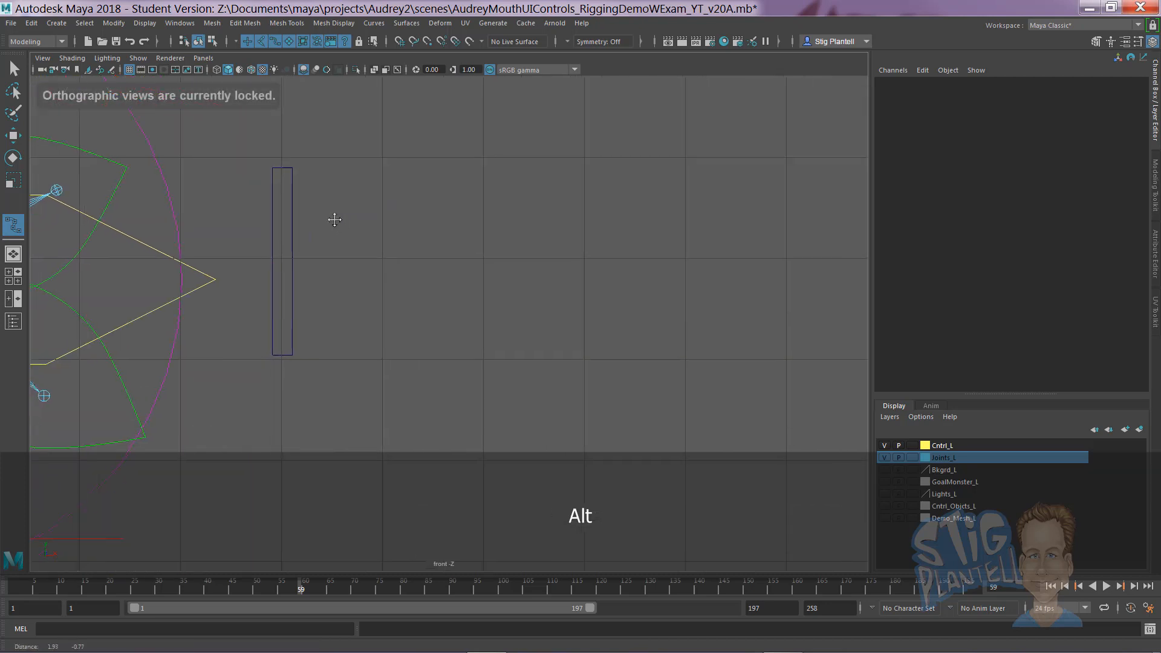
middle_click_drag(456, 270, 479, 281, "alt")
right_click_drag(480, 281, 568, 311, "alt")
middle_click_drag(361, 243, 425, 333, "alt")
right_click_drag(466, 257, 517, 275, "alt")
middle_click_drag(327, 244, 493, 226, "alt")
right_click_drag(447, 213, 501, 234, "alt")
middle_click_drag(461, 226, 489, 245, "alt")
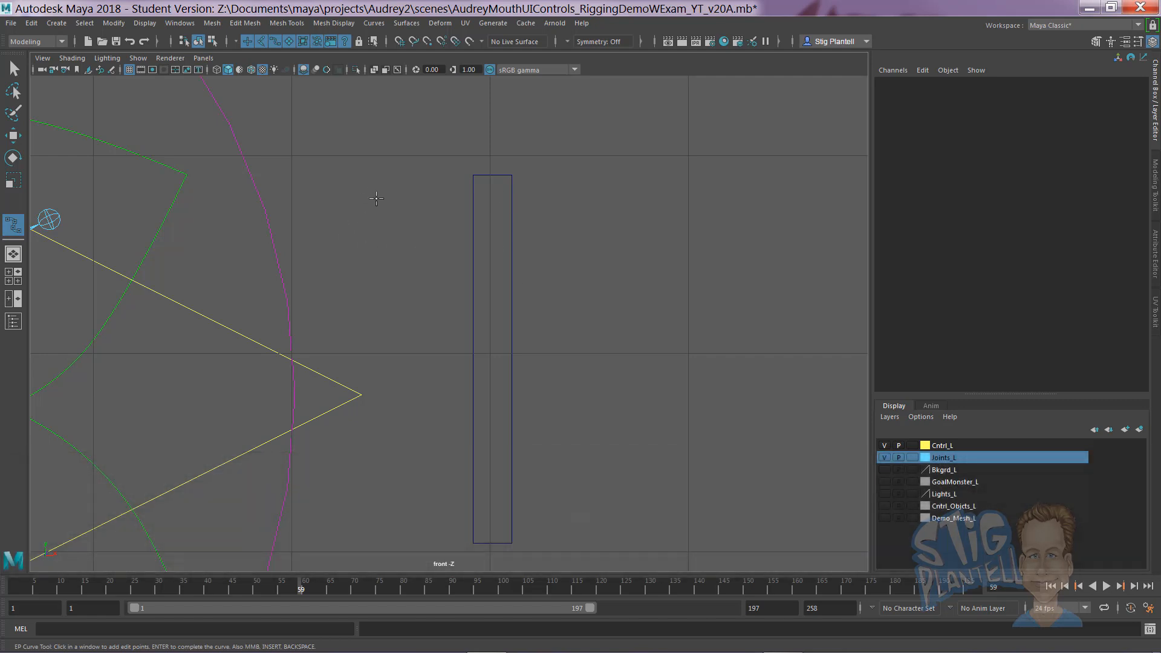
right_click_drag(546, 266, 234, 225, "alt")
middle_click_drag(517, 257, 464, 264, "alt")
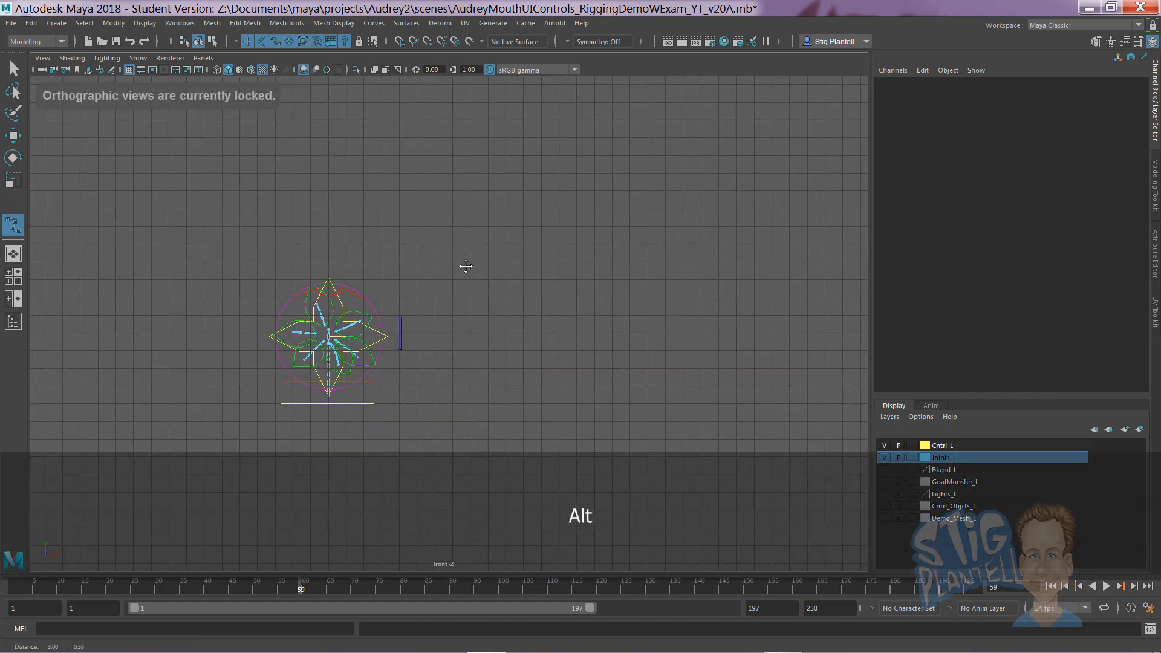
key("x")
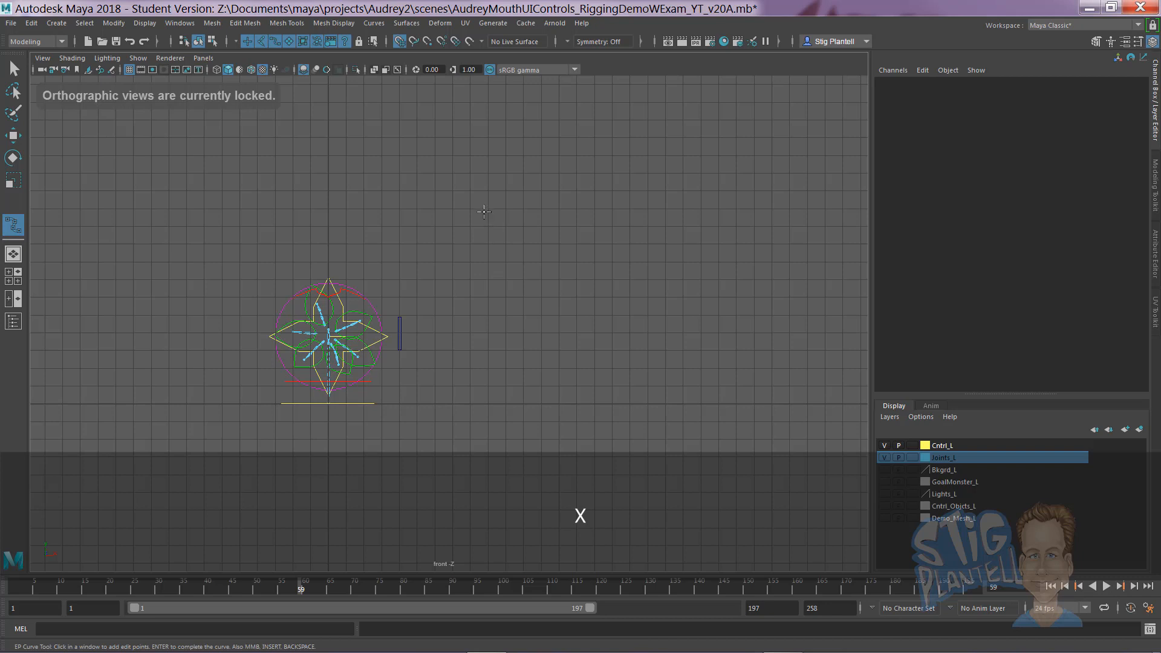
left_click(483, 212)
left_click(488, 332)
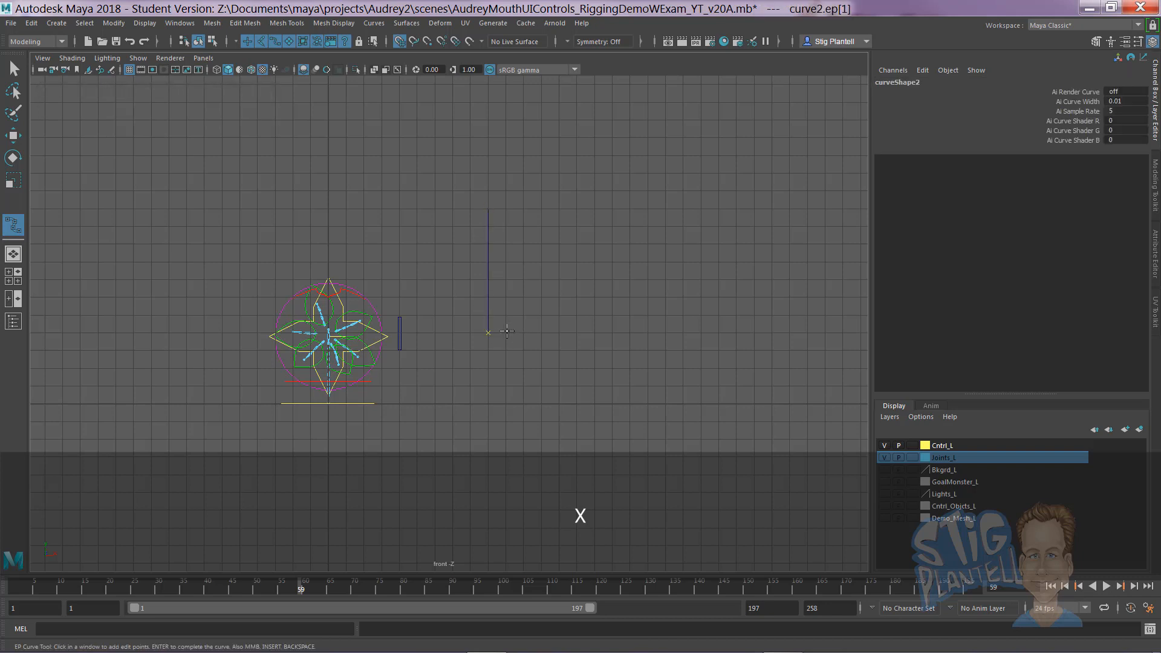
left_click(506, 262)
left_click(560, 332)
left_click(532, 268)
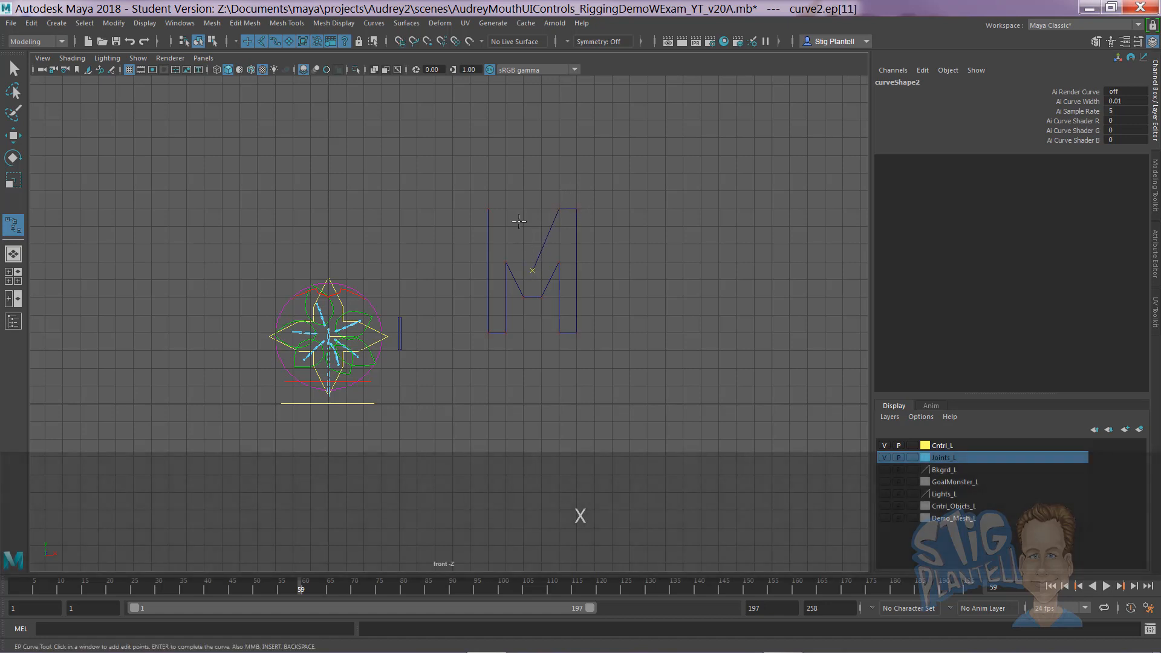
left_click(506, 209)
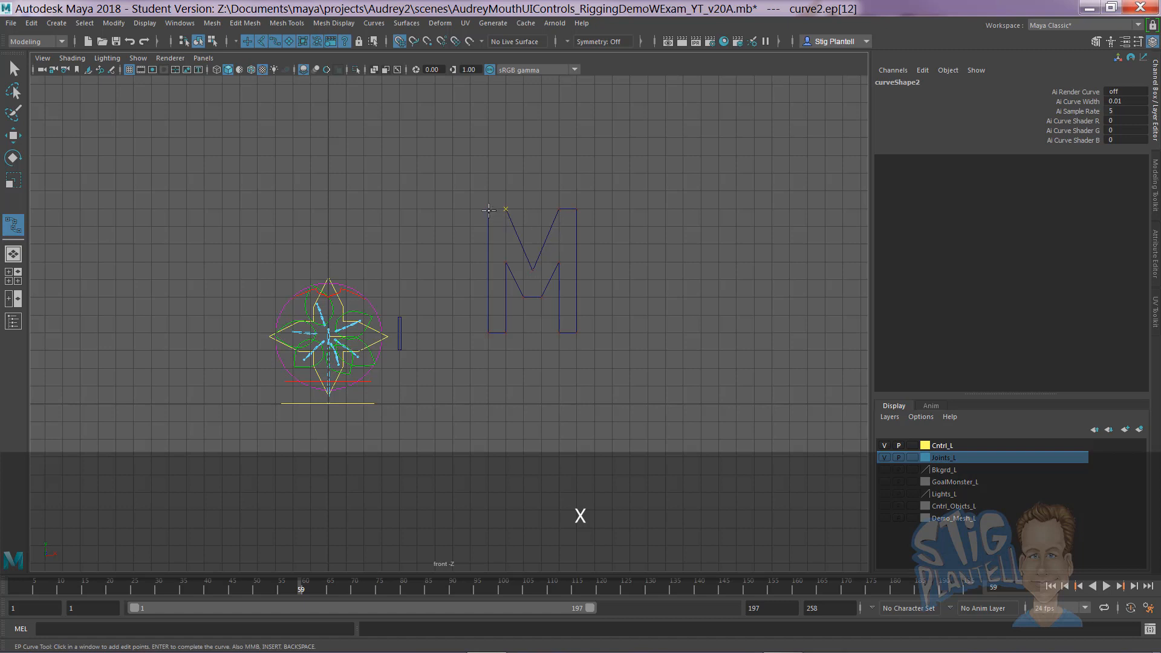
key("Return")
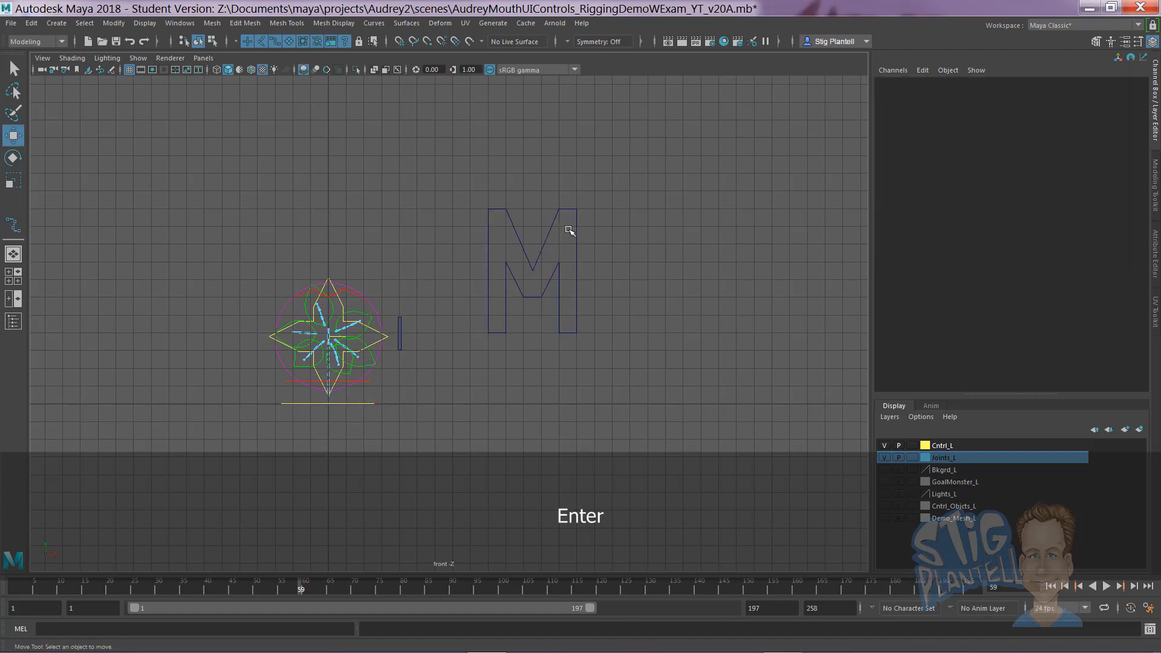
Step: Try moving the M's starting corner control vertices away from the outline, undo the move, and return to object selection
right_click_drag(506, 213, 455, 218)
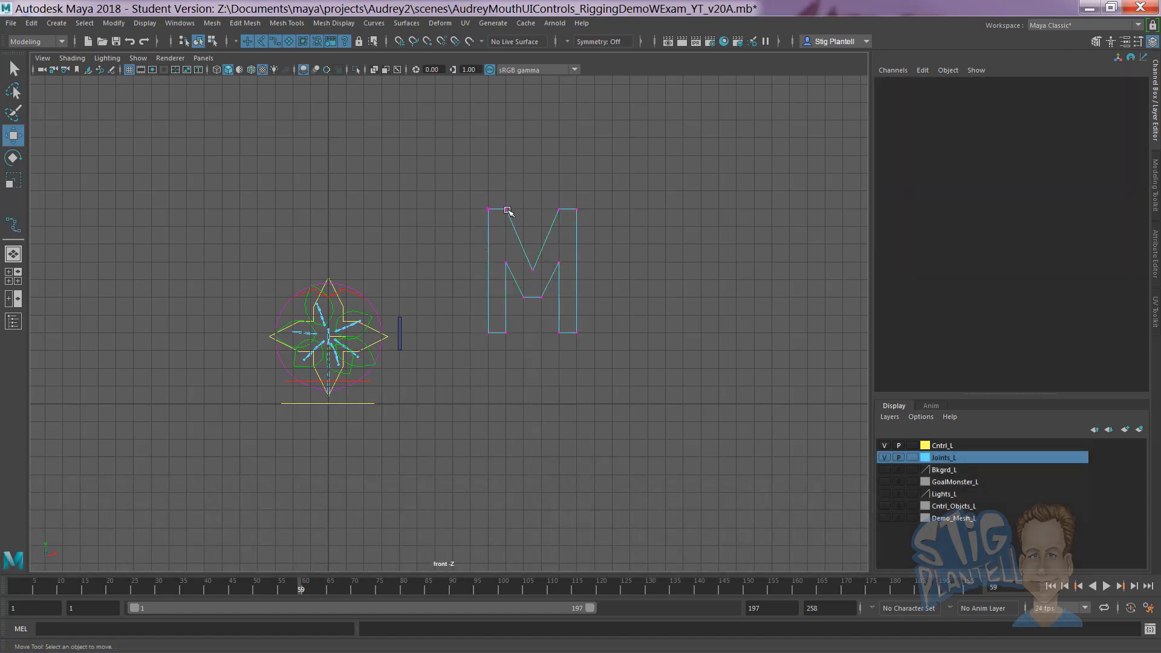
left_click_drag(497, 201, 454, 158)
key("ctrl+z")
key("ctrl+z")
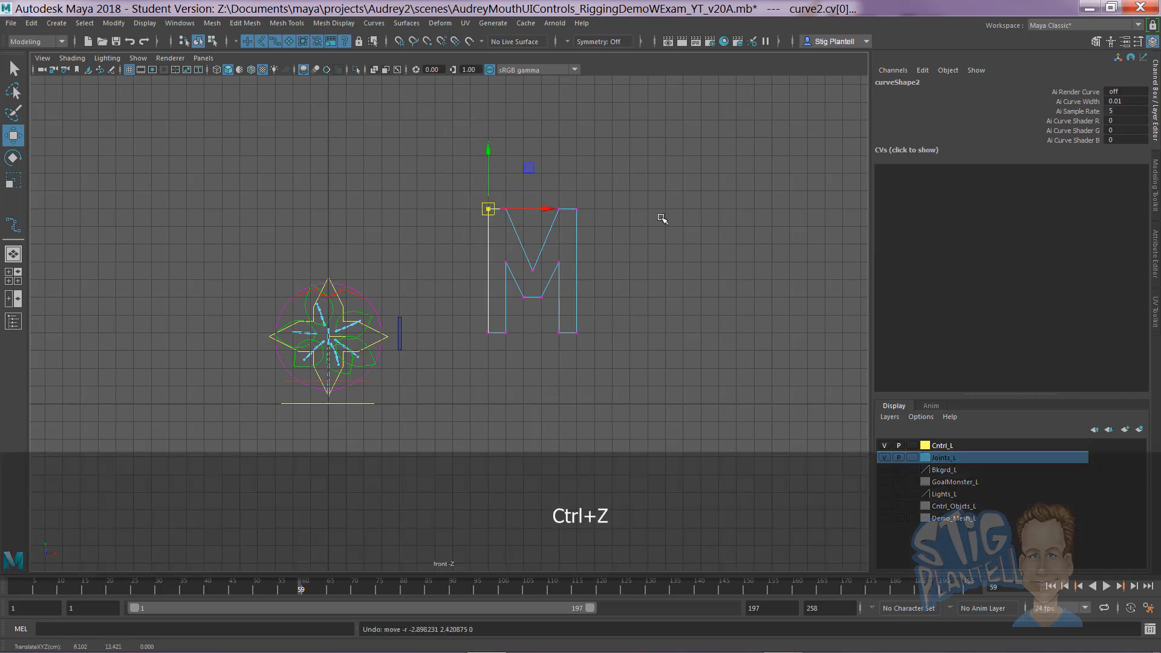
right_click_drag(570, 208, 586, 201)
key("ctrl+z")
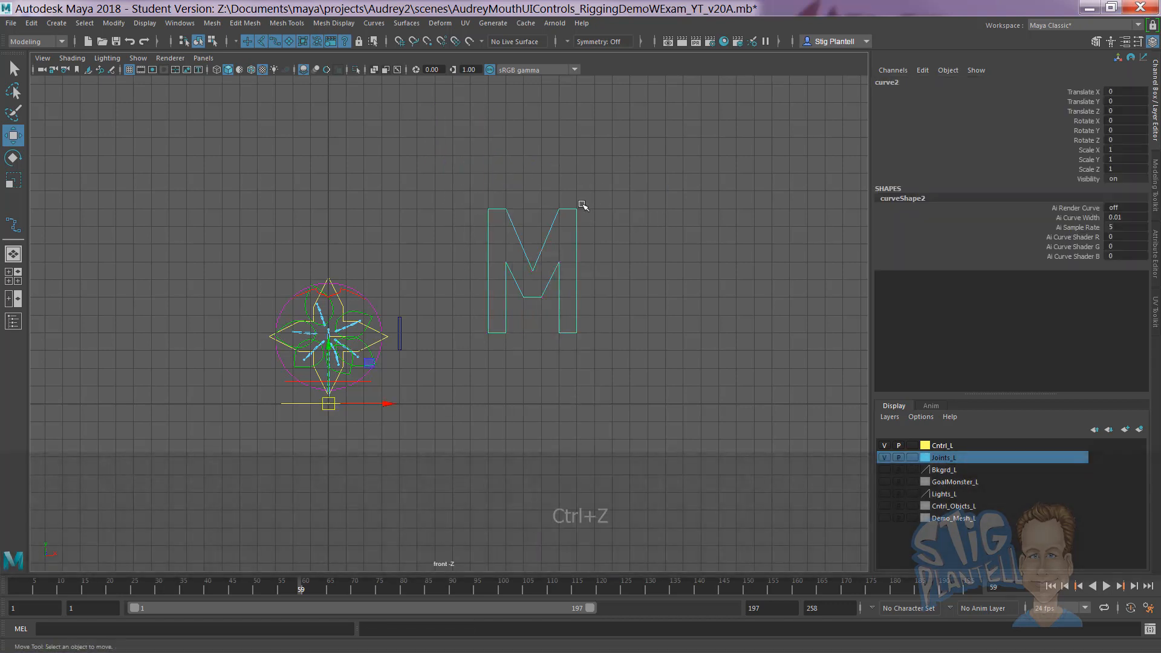
Step: Select the M curve and center its pivot
left_click_drag(560, 233, 622, 297)
right_click_drag(621, 298, 498, 277, "alt")
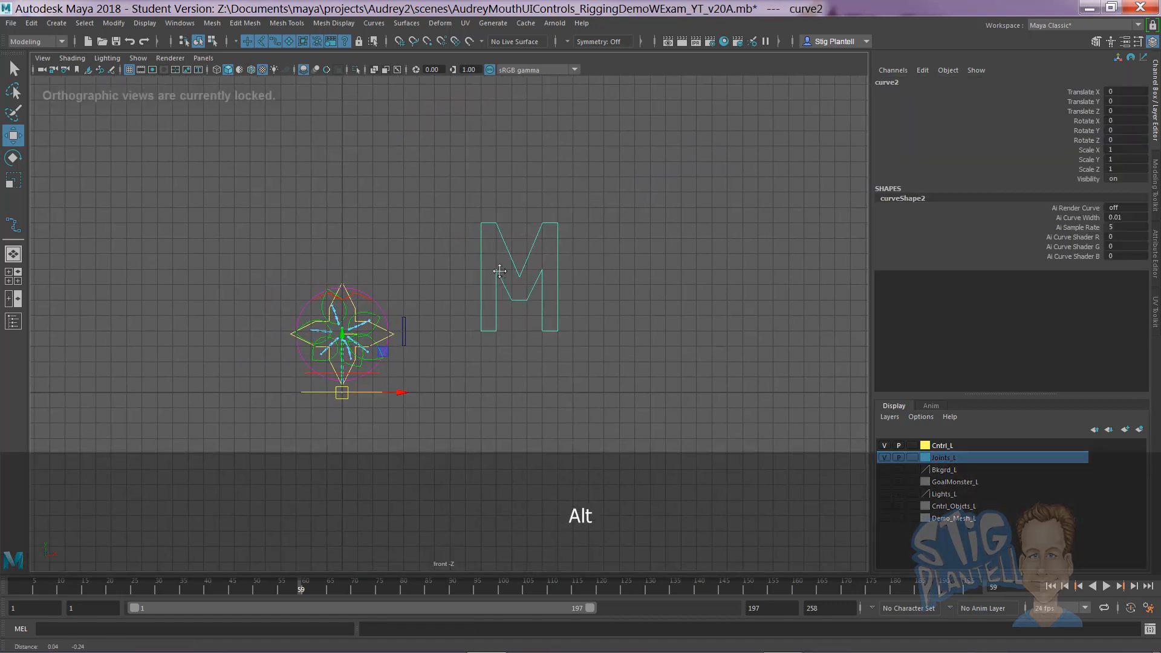
middle_click_drag(498, 277, 500, 269, "alt")
key("space")
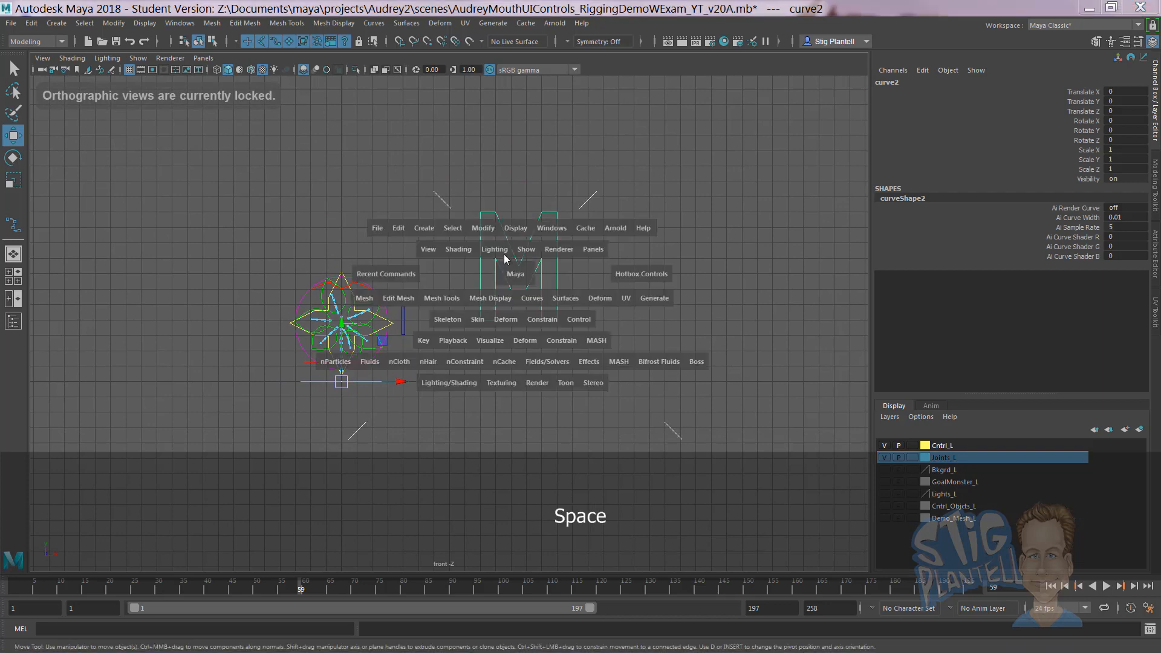
left_click(483, 228)
left_click(522, 302)
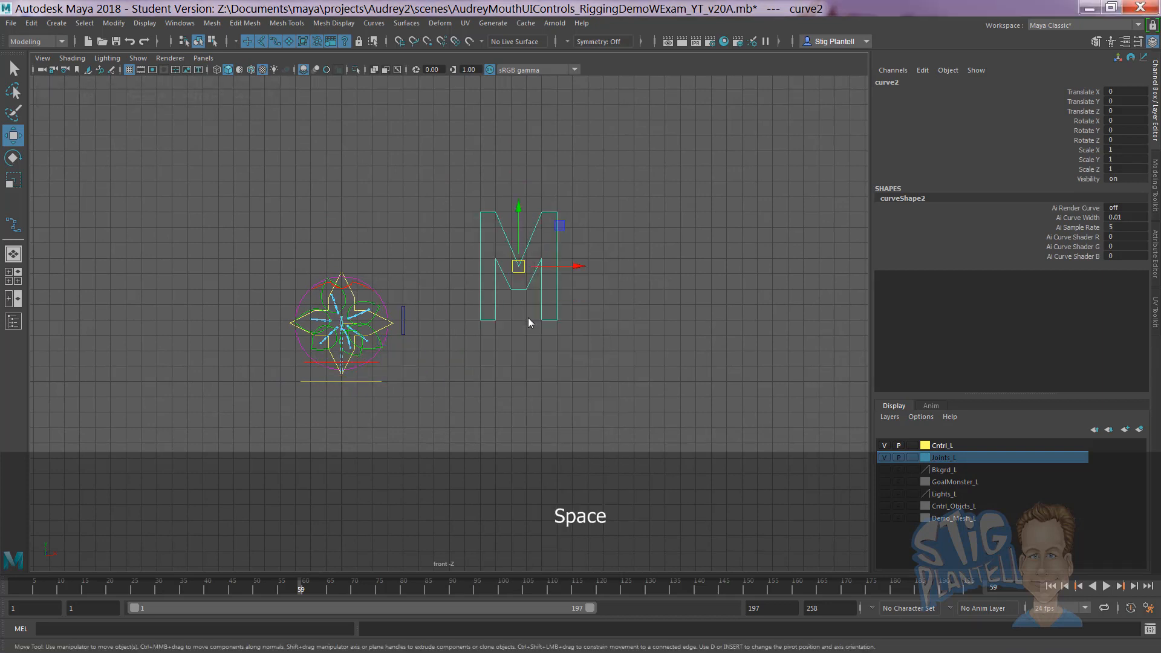
Step: Scale the M curve down uniformly to about 0.178
key("r")
left_click_drag(518, 266, 466, 265)
left_click(600, 236)
middle_click_drag(430, 262, 411, 305, "alt")
right_click_drag(692, 321, 768, 330, "alt")
middle_click_drag(419, 292, 461, 215, "alt")
left_click_drag(562, 220, 648, 237)
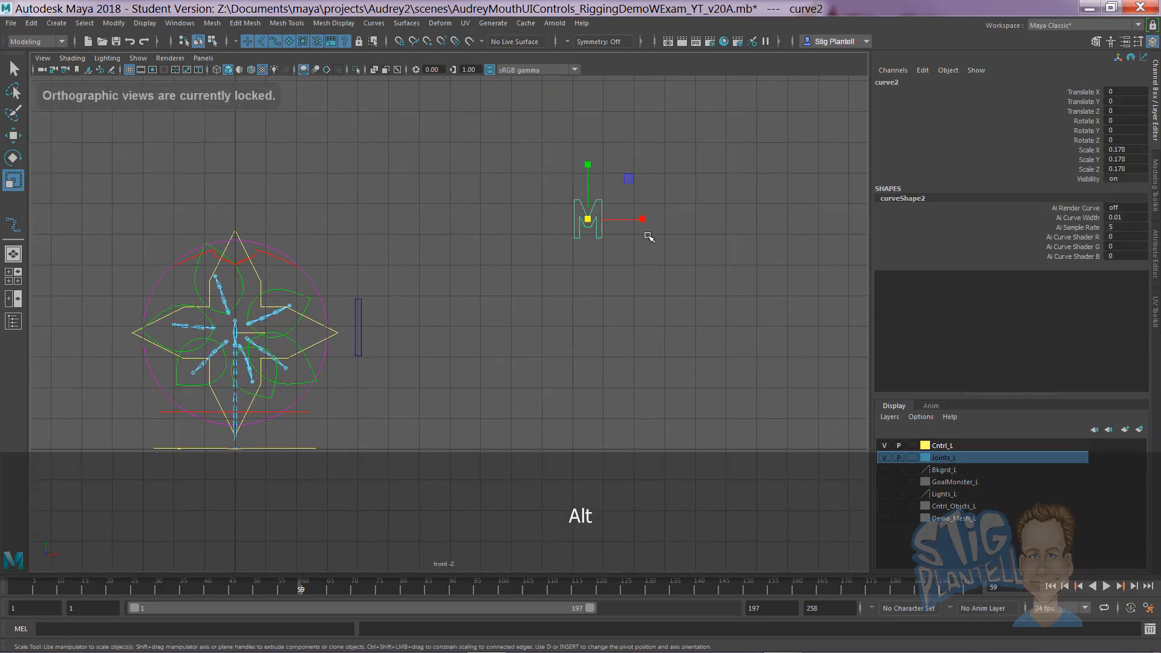
Step: Try to snap the M onto the rectangle's top edge, and undo the resulting pivot move
key("c")
middle_click_drag(357, 305, 367, 300)
key("d")
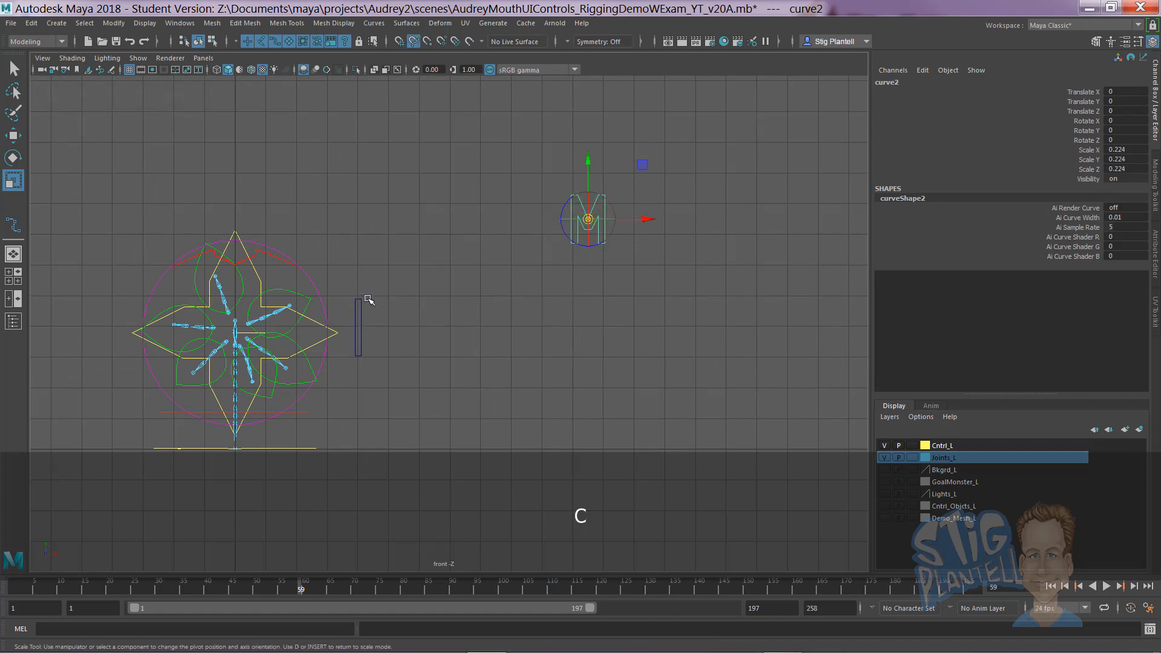
mouse_move(357, 300)
middle_mouse_down()
mouse_move(360, 324)
mouse_move(361, 301)
middle_mouse_up()
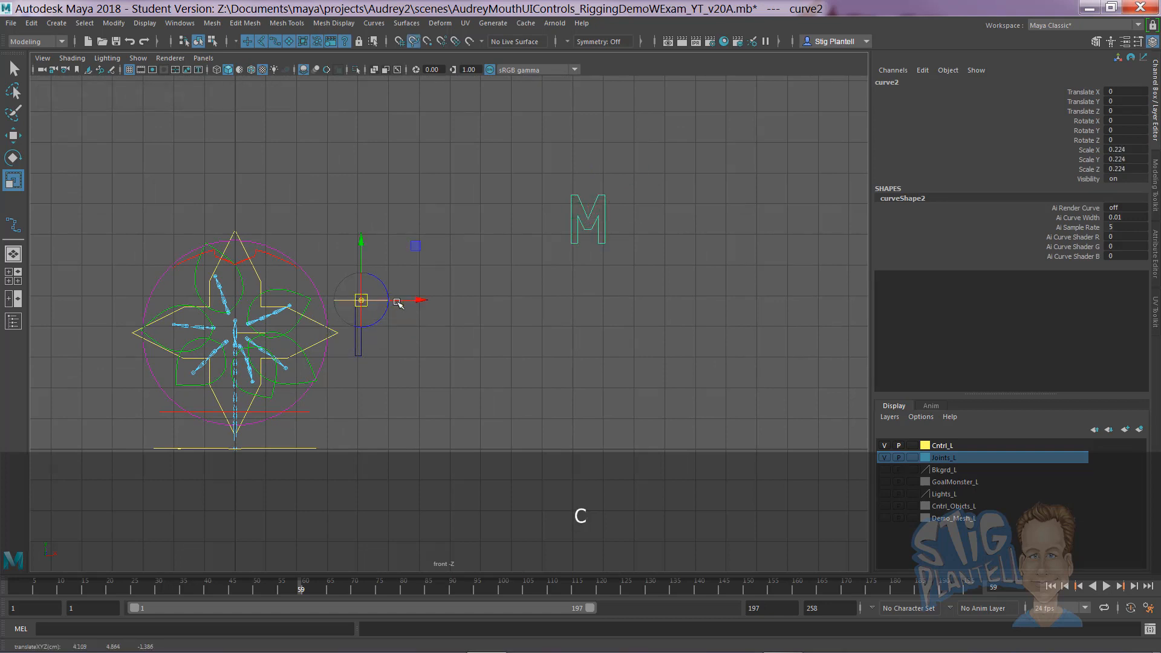
key("ctrl+z")
key("d")
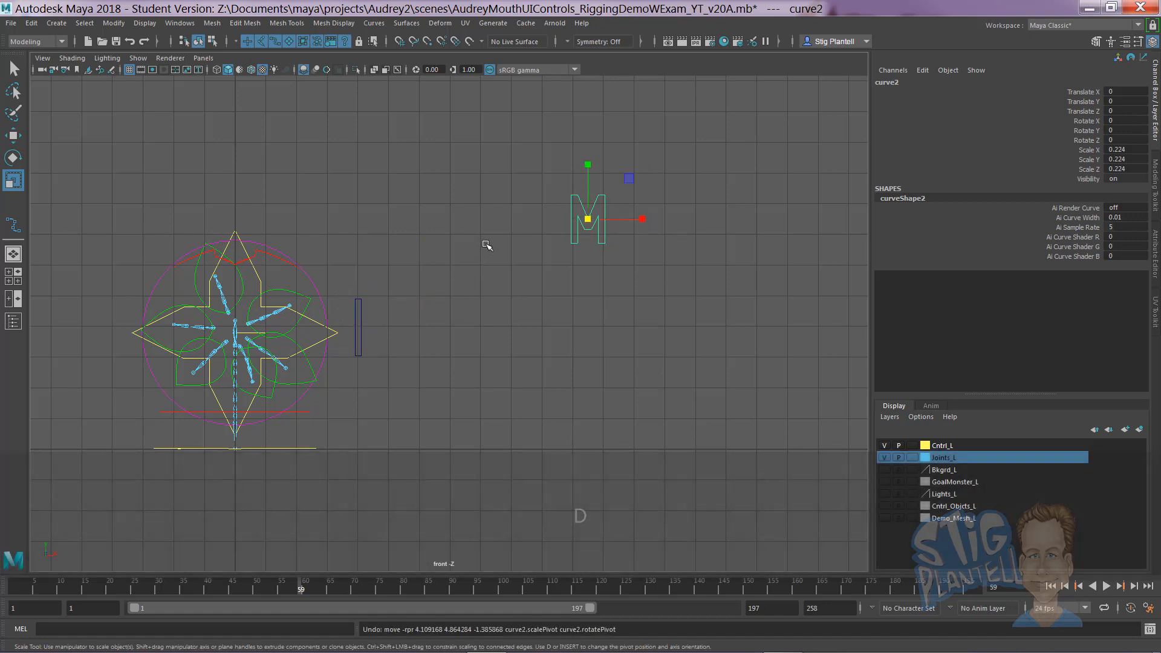
Step: Move the M onto the top edge of the narrow rectangle with curve snapping
key("w")
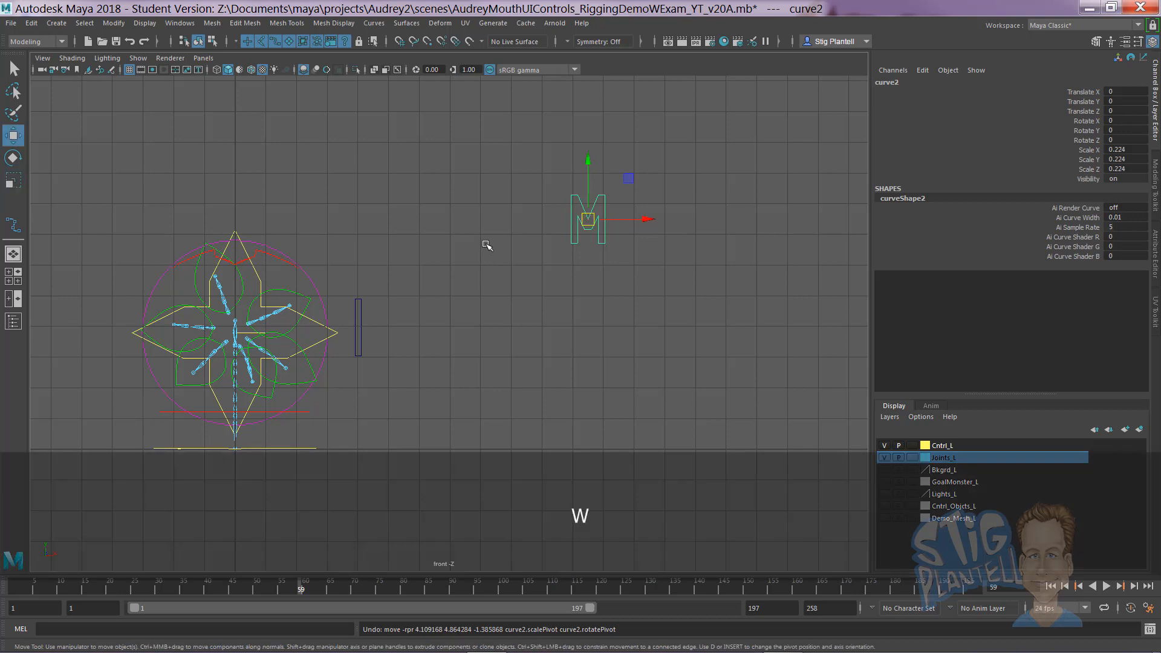
key("c")
middle_click_drag(360, 300, 360, 299)
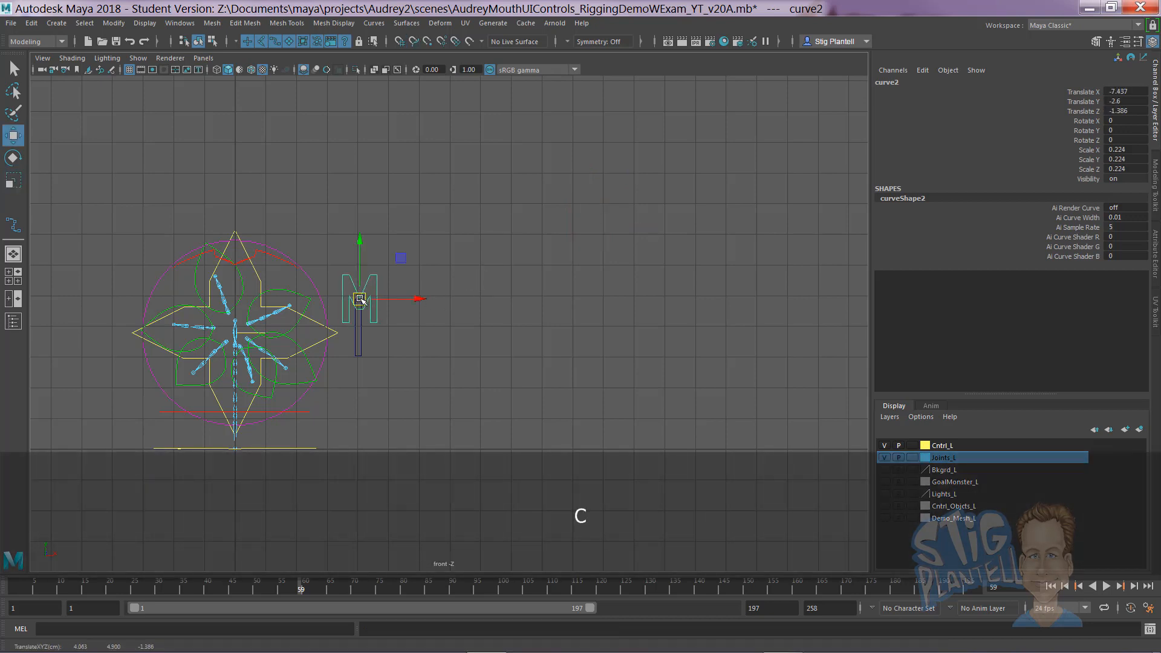
key("f")
right_click_drag(596, 305, 429, 295, "alt")
middle_click_drag(508, 316, 523, 257, "alt")
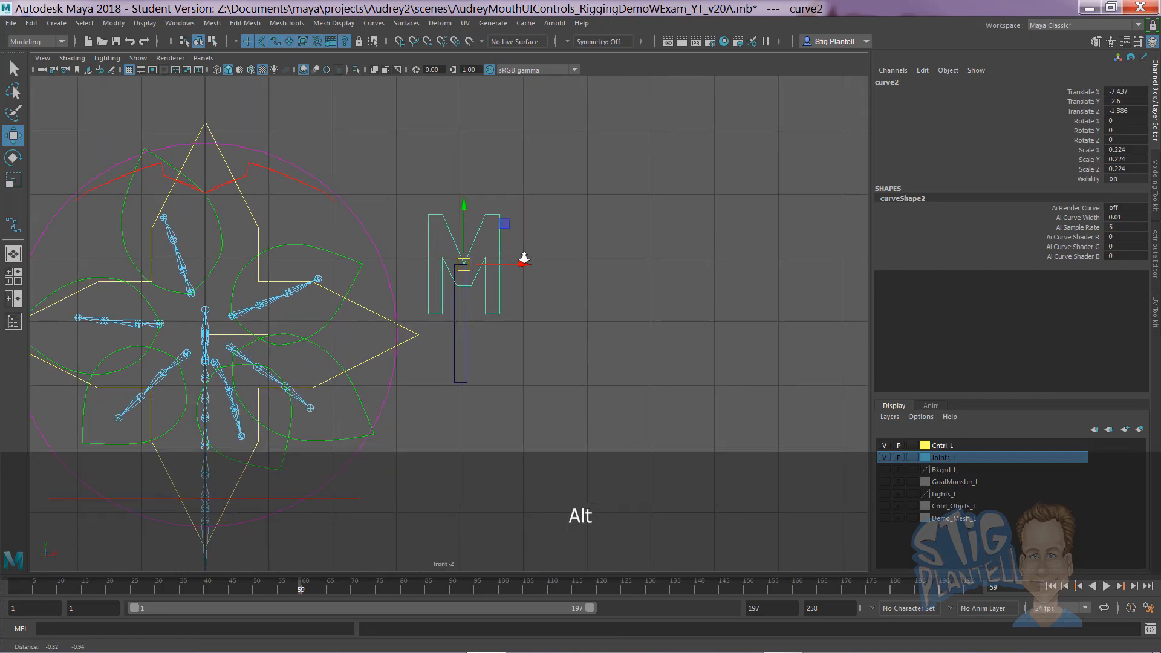
right_click_drag(523, 257, 450, 283, "alt")
middle_click_drag(462, 289, 497, 274, "alt")
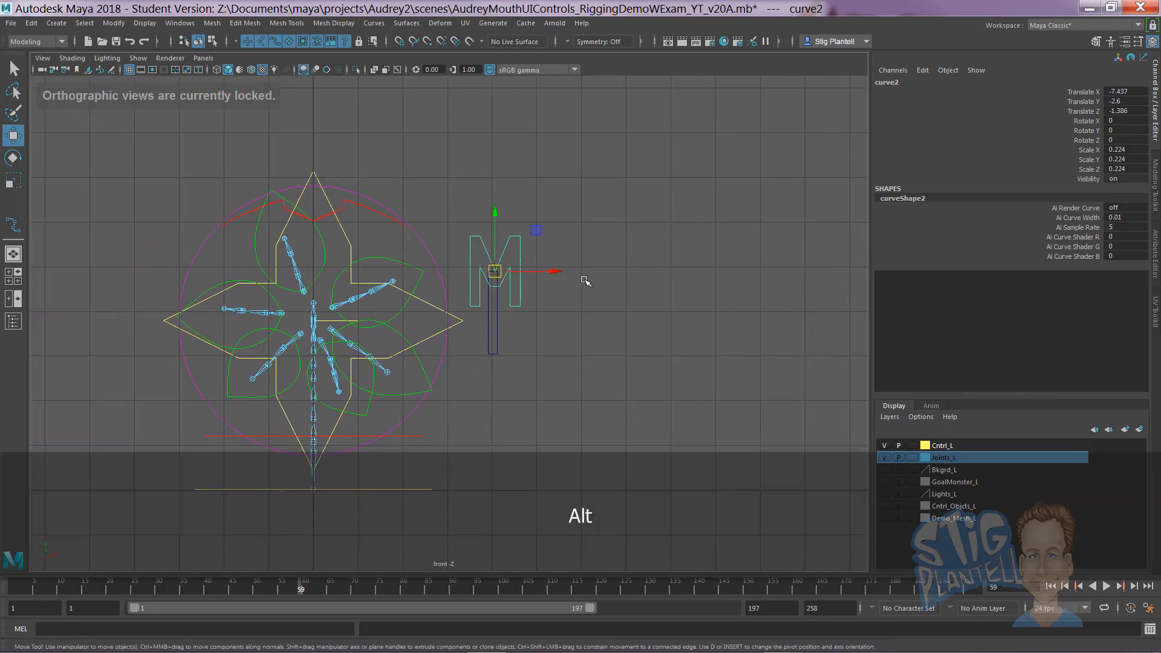
Step: Return to the perspective view, show the GoalMonster_L layer, and examine the M and rectangle beside the plant
key("space")
left_click_drag(586, 284, 580, 259)
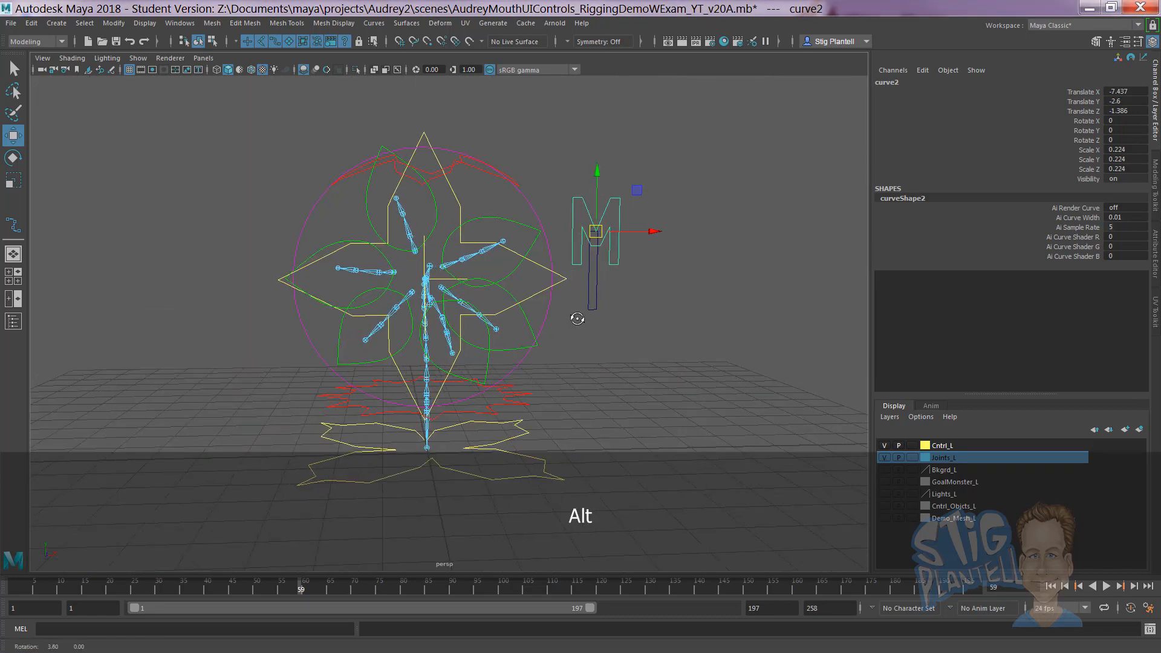
left_click(883, 481)
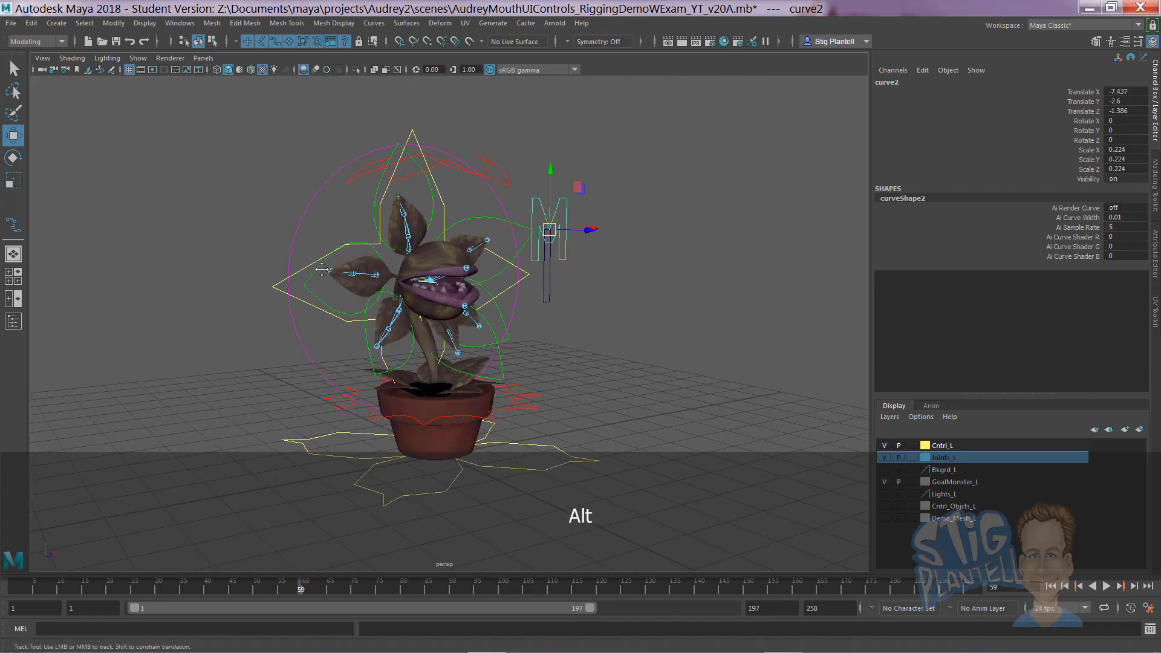
right_click_drag(339, 296, 399, 306, "alt")
left_click_drag(369, 306, 431, 289, "alt")
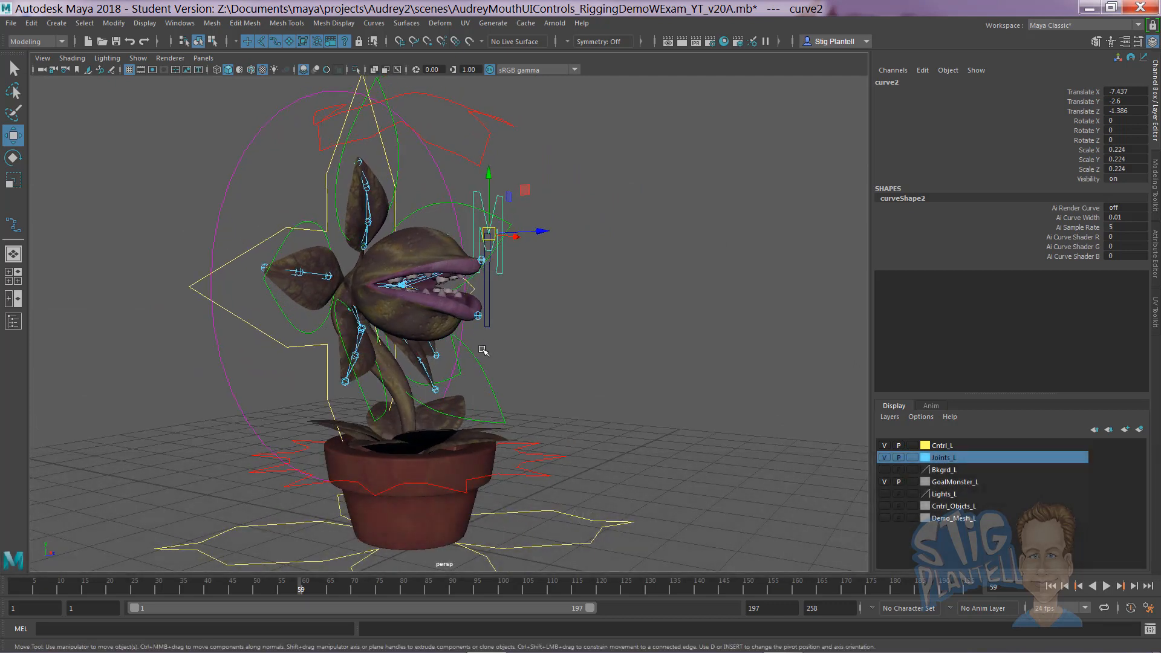
left_click_drag(515, 276, 418, 293, "alt")
right_click_drag(418, 292, 566, 281, "alt")
left_click_drag(566, 282, 481, 269, "alt")
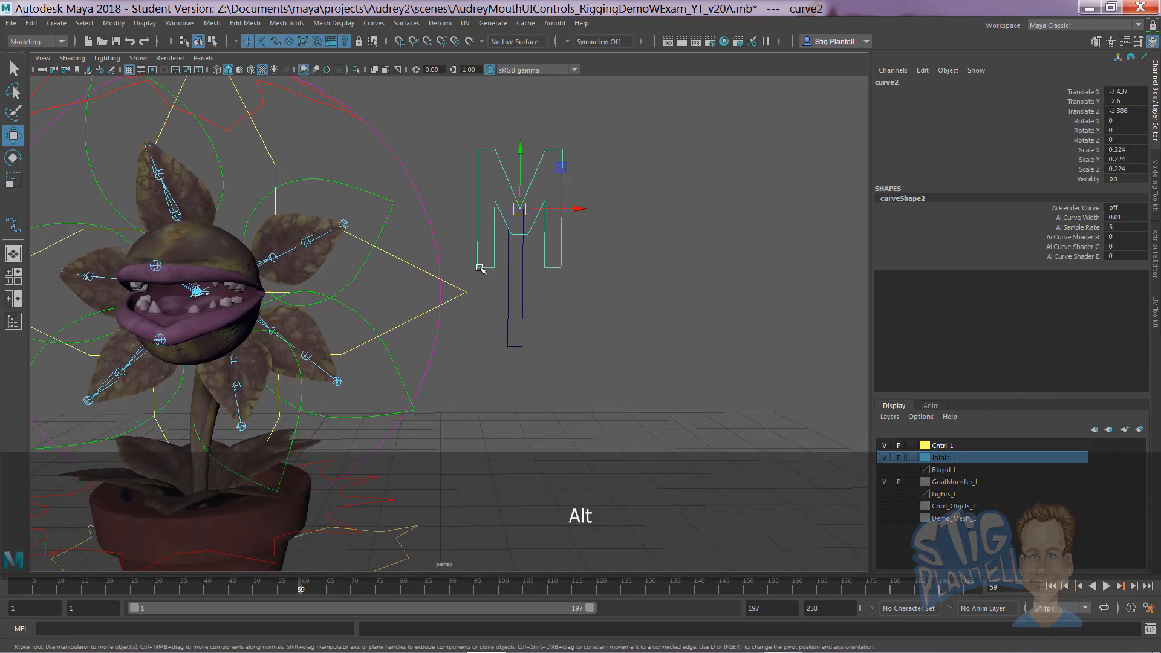
Step: Move the M down to the middle of the rectangle and scale it uniformly to 0.094, undoing the extra X stretch
left_click_drag(524, 154, 546, 275)
right_click_drag(546, 276, 810, 327, "alt")
middle_click_drag(635, 299, 564, 304, "alt")
right_click_drag(564, 304, 604, 259, "alt")
left_click_drag(604, 260, 510, 248)
key("r")
left_click_drag(653, 251, 617, 251)
key("ctrl+z")
key("space")
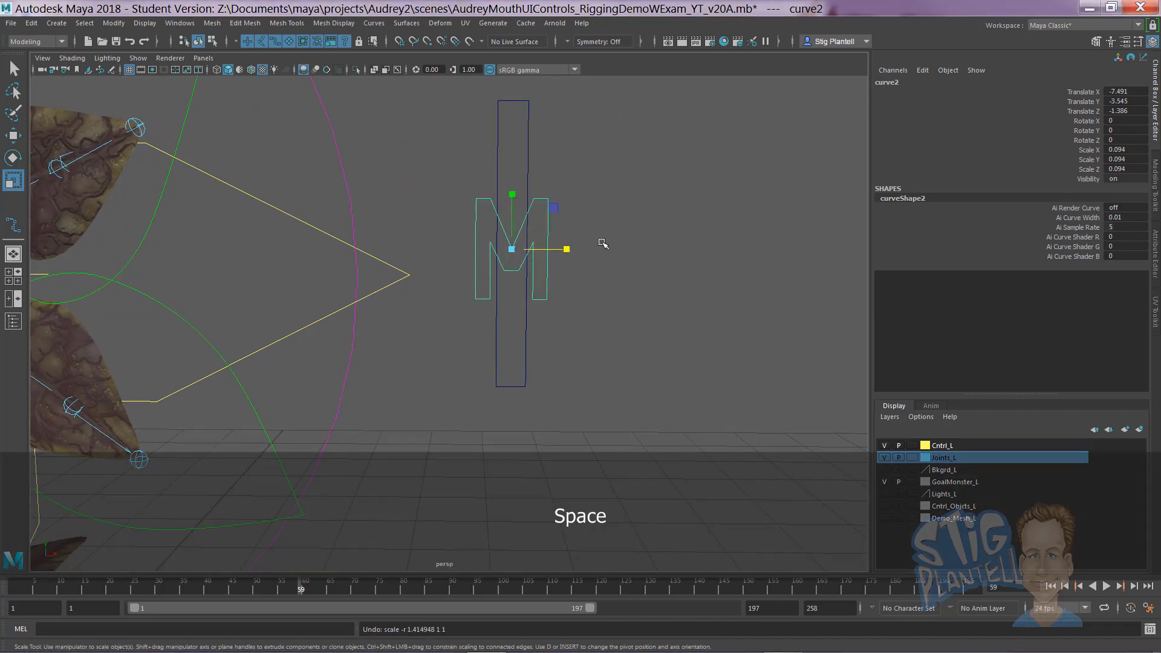
Step: In the front view, move the M curve's outermost left and right edit points outward to widen both legs
key("space")
left_click_drag(601, 243, 609, 278)
middle_click_drag(435, 311, 425, 301, "alt")
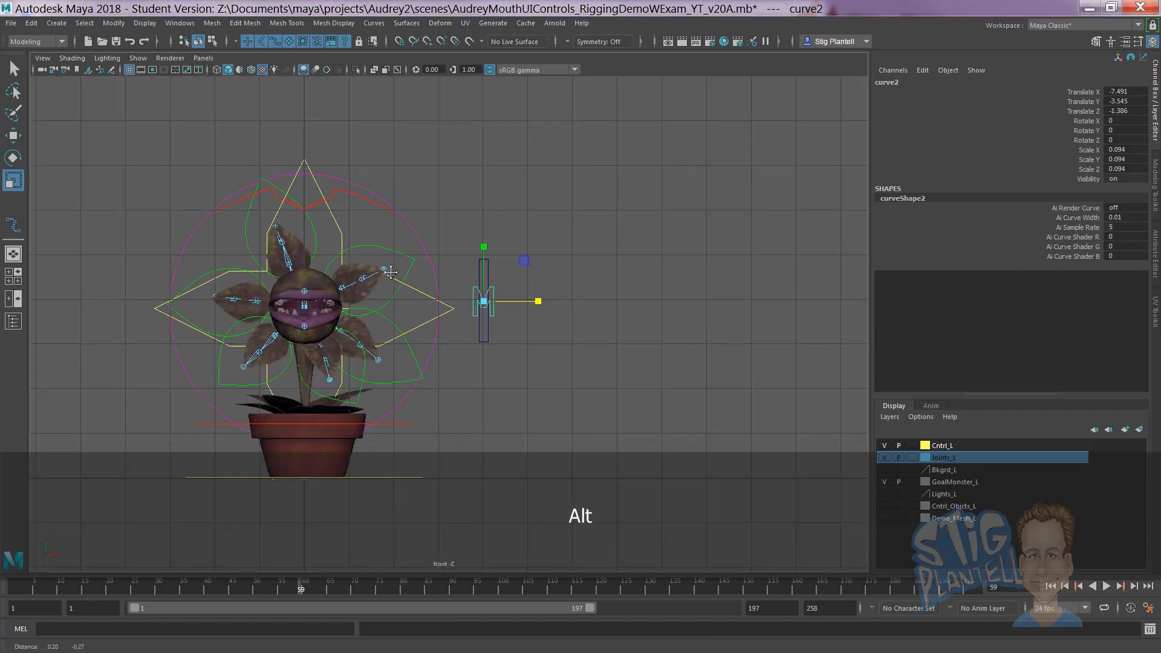
right_click_drag(425, 302, 462, 239, "alt")
middle_click_drag(462, 240, 435, 324, "alt")
right_click_drag(435, 324, 514, 296, "alt")
left_click(433, 277, "alt")
middle_click_drag(433, 278, 413, 277, "alt")
right_click_drag(605, 297, 704, 301, "alt")
middle_click_drag(596, 271, 556, 277, "alt")
mouse_move(542, 217)
right_mouse_down()
mouse_move(477, 208)
mouse_move(547, 236)
right_mouse_up()
left_click_drag(417, 159, 373, 396)
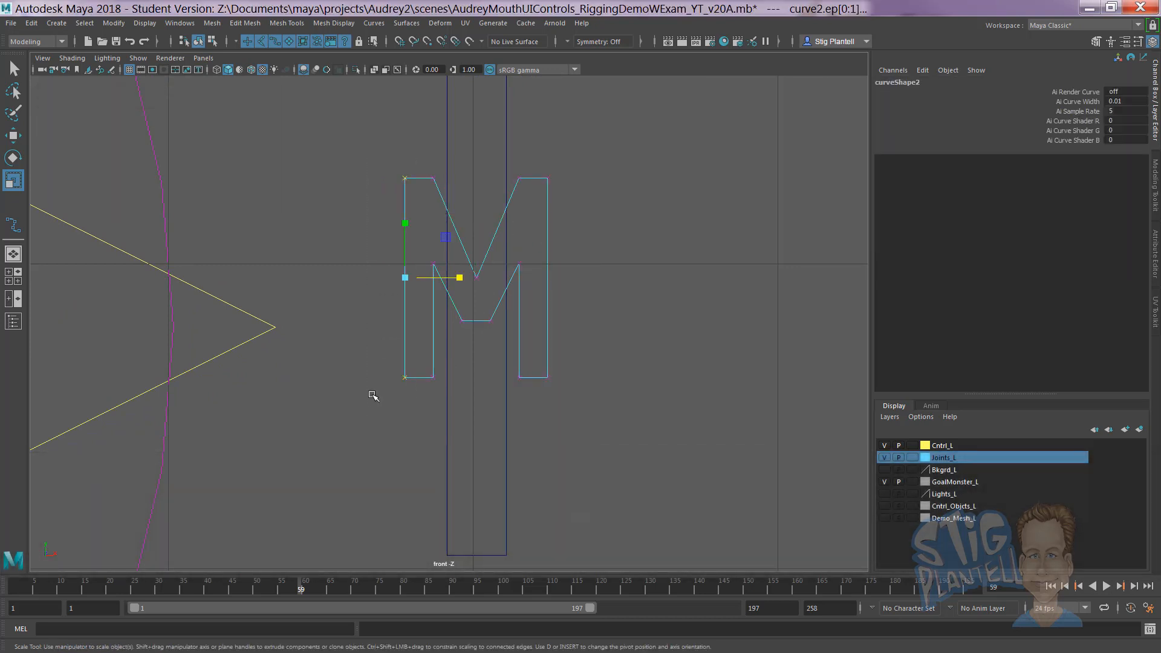
key("w")
left_click_drag(439, 278, 409, 278)
left_click_drag(616, 142, 529, 441)
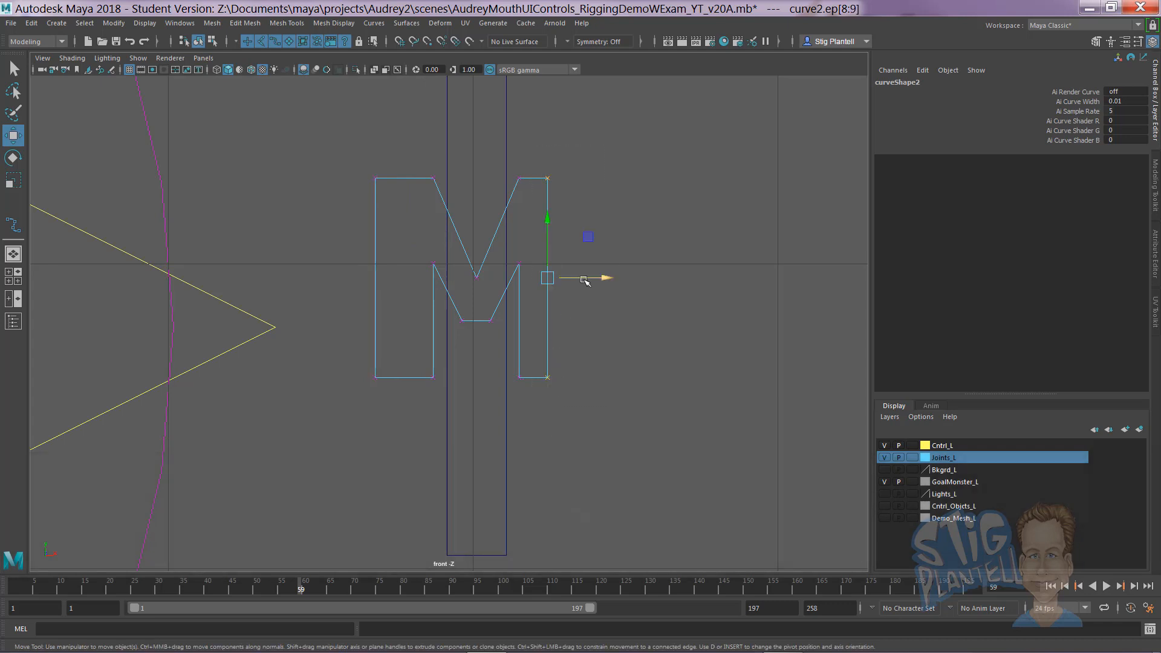
left_click_drag(587, 279, 622, 280)
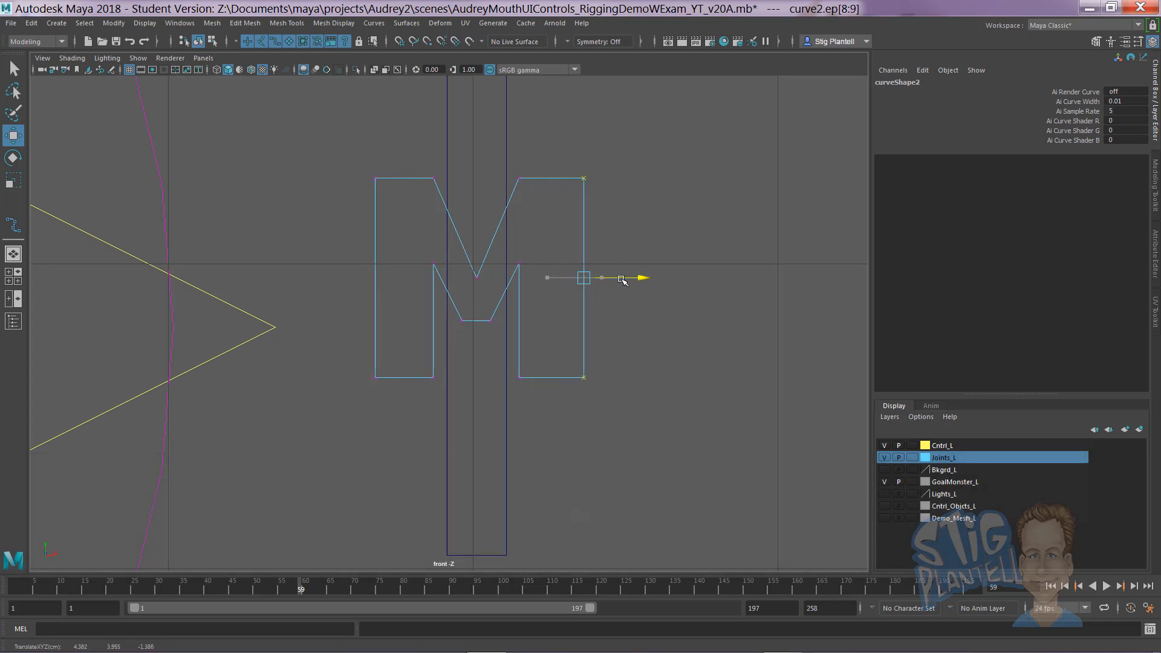
Step: Reshape the M's middle by raising the upper notch point and lowering the two bottom points and the two inner leg points
left_click(476, 277)
left_click_drag(478, 245, 477, 196)
left_click_drag(454, 314, 503, 332)
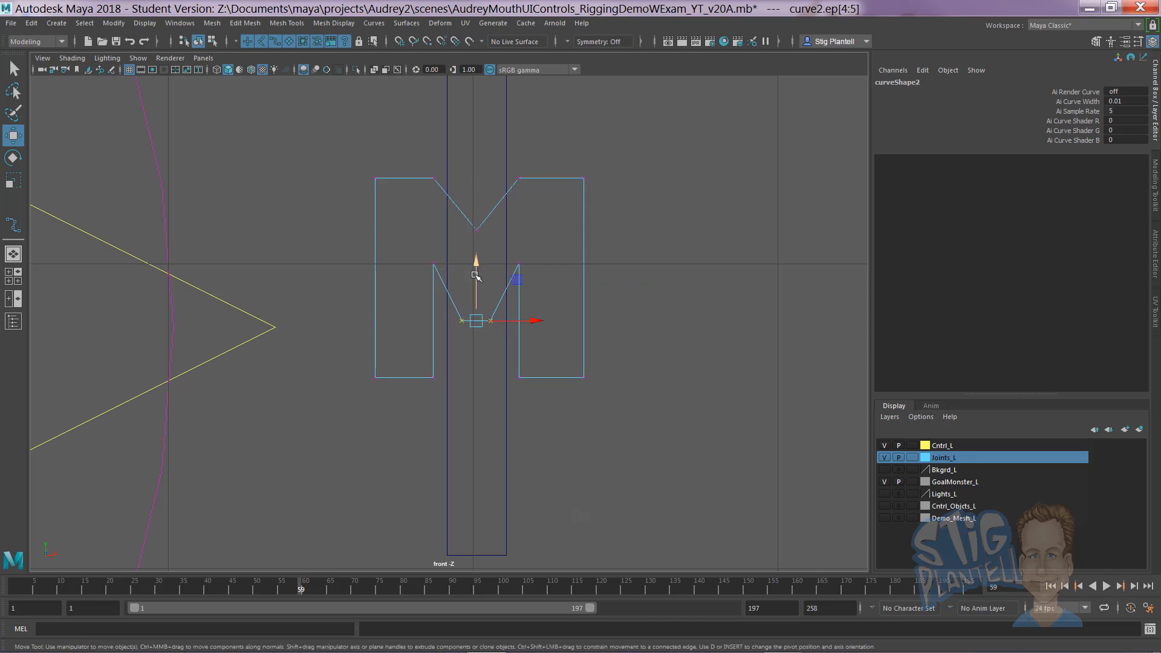
left_click_drag(475, 275, 475, 291)
left_click_drag(584, 285, 414, 254)
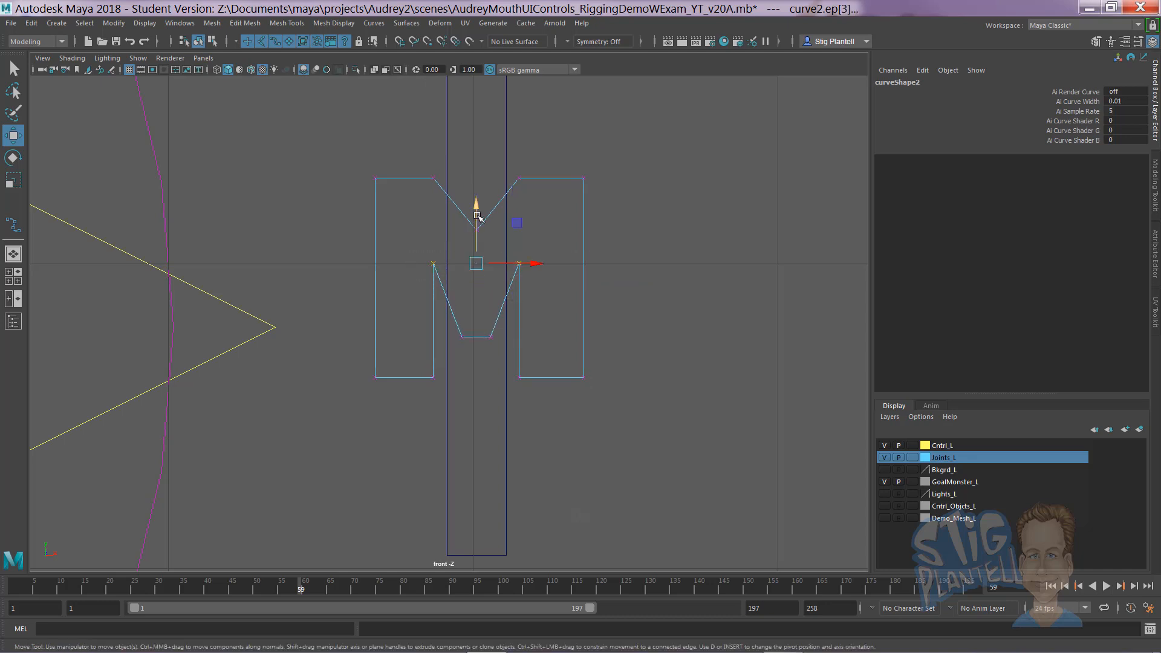
left_click_drag(477, 216, 478, 237)
left_click(585, 171)
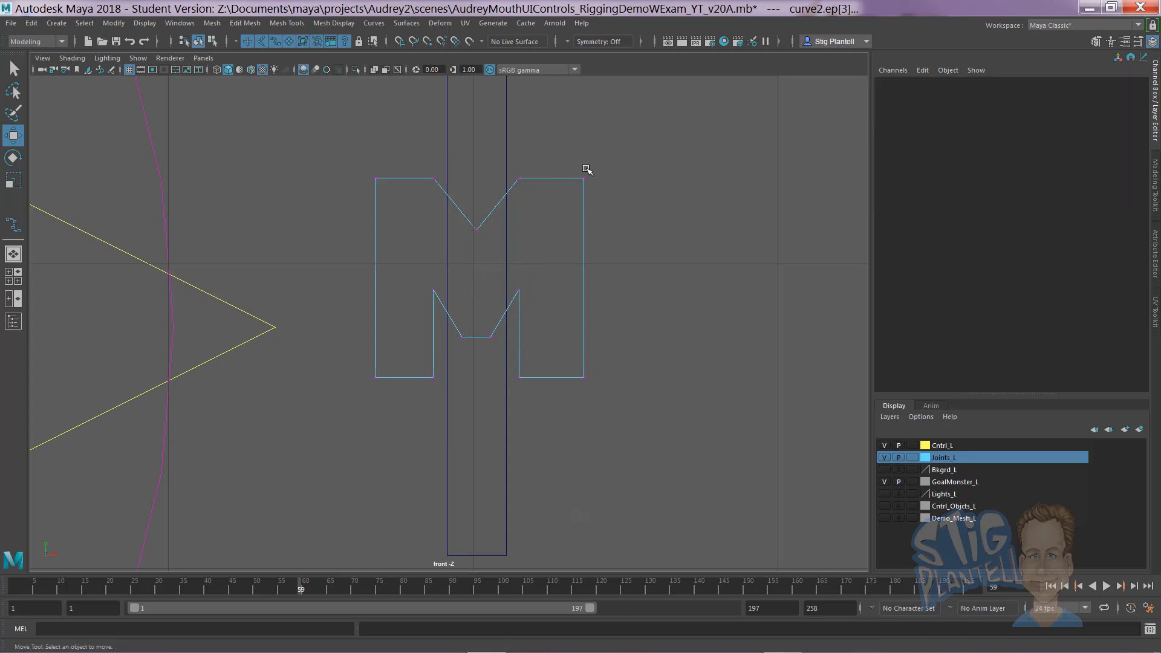
Step: Return to object selection, select the whole M curve and rename it Mth_Hndl
right_click_drag(583, 211, 632, 216)
mouse_move(656, 351)
right_mouse_down("alt")
mouse_move(420, 306)
mouse_move(670, 345)
right_mouse_up("alt")
left_click_drag(572, 291, 623, 300)
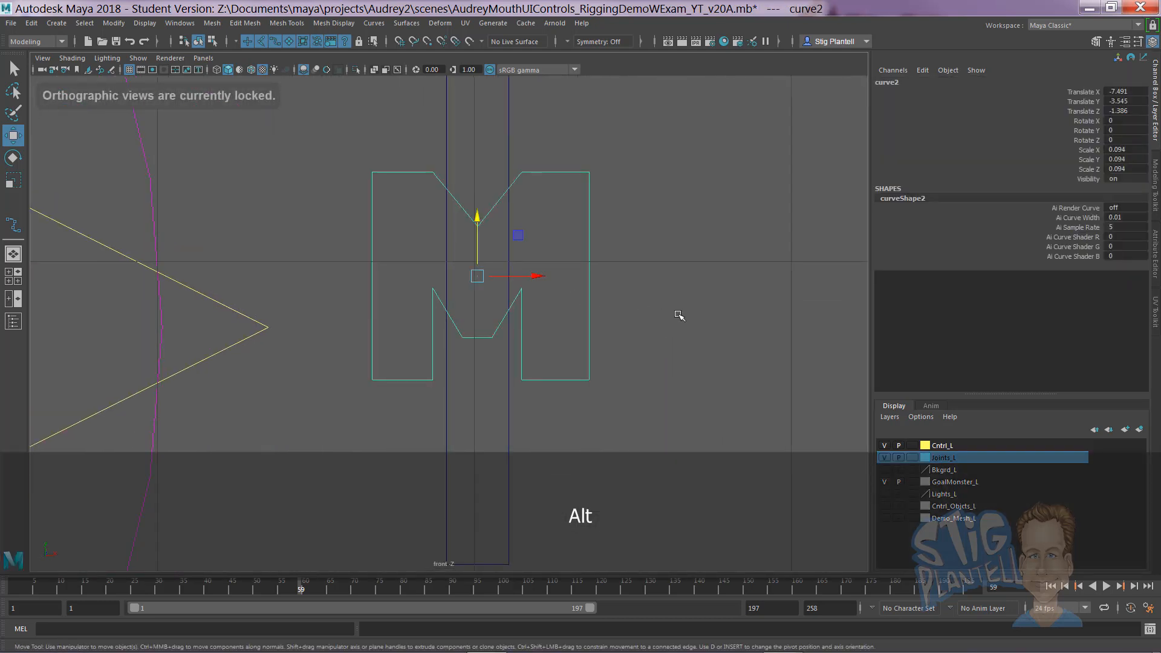
left_click(898, 82)
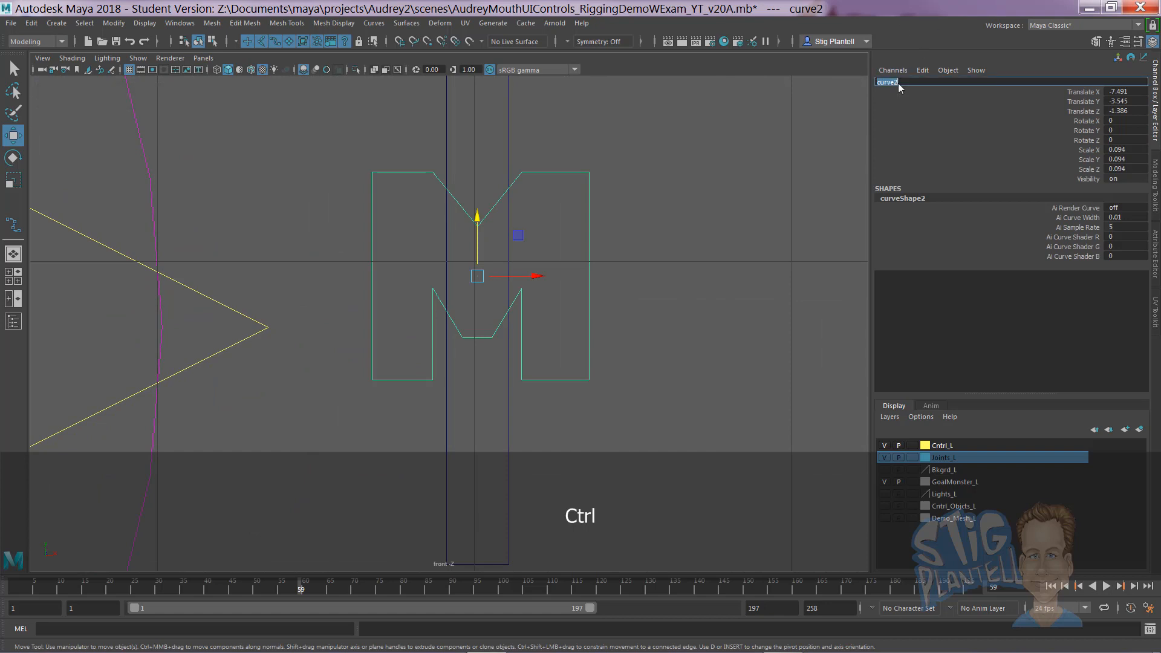
type("Mth_Hndl")
key("Return")
Step: Freeze the transformations of the Mth_Hndl curve and deselect it
key("space")
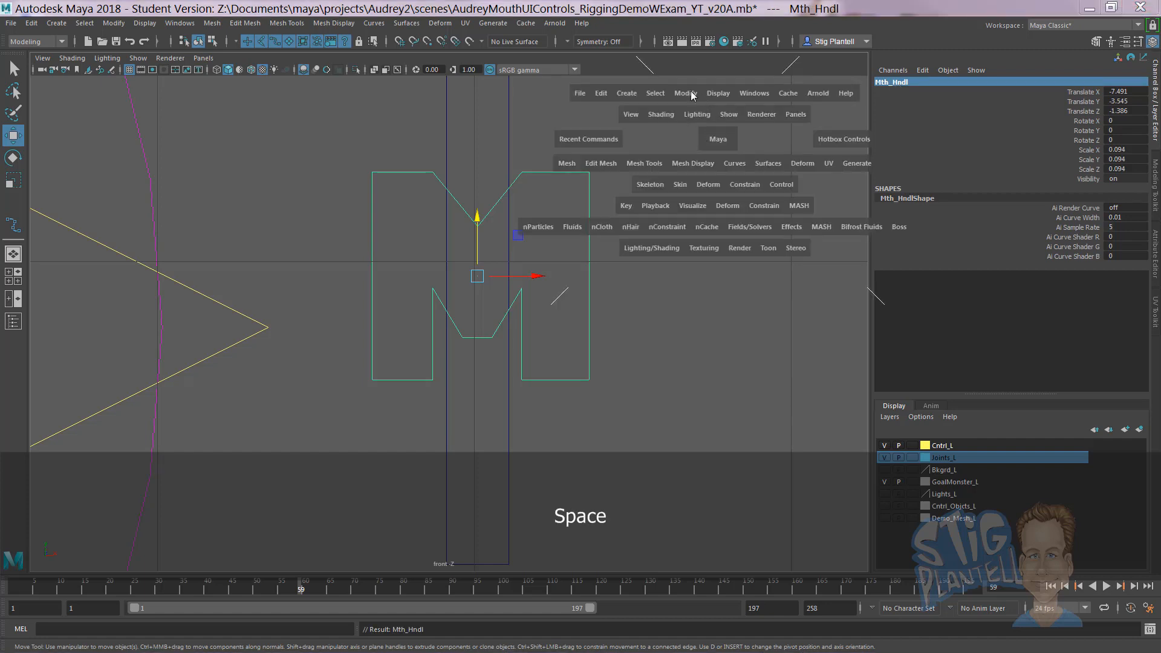
left_click(690, 94)
left_click(718, 151)
left_click(698, 240)
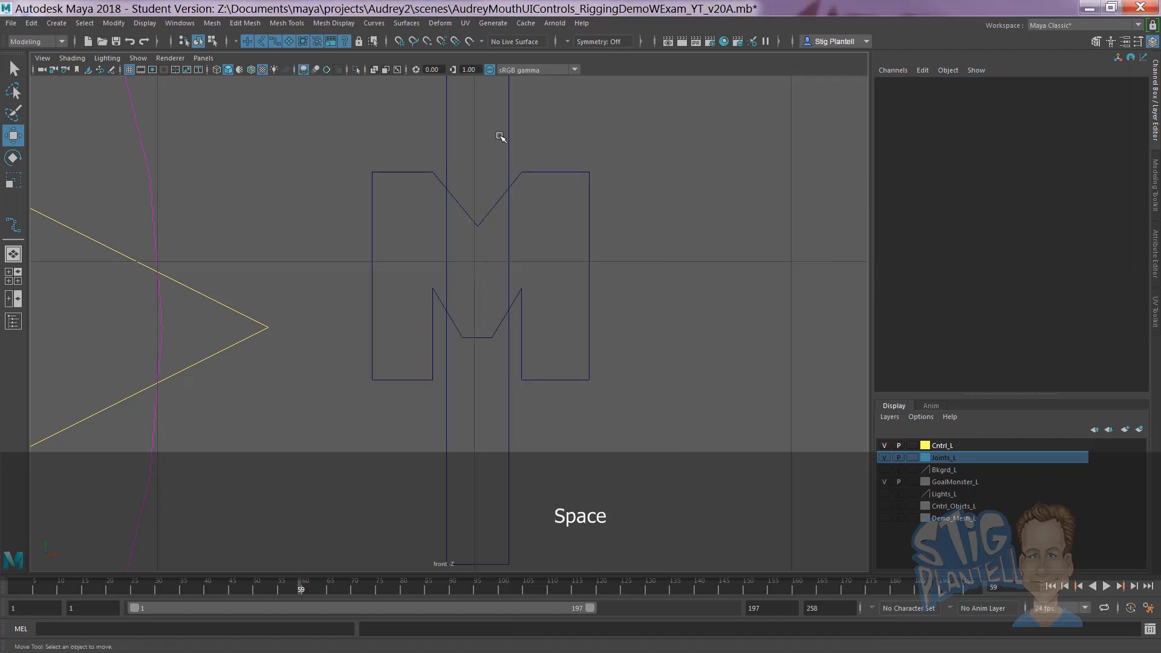
Step: Rename the narrow rectangle curve as Mth_Hndl_Sldr
left_click(508, 136)
left_click(897, 82)
type("M")
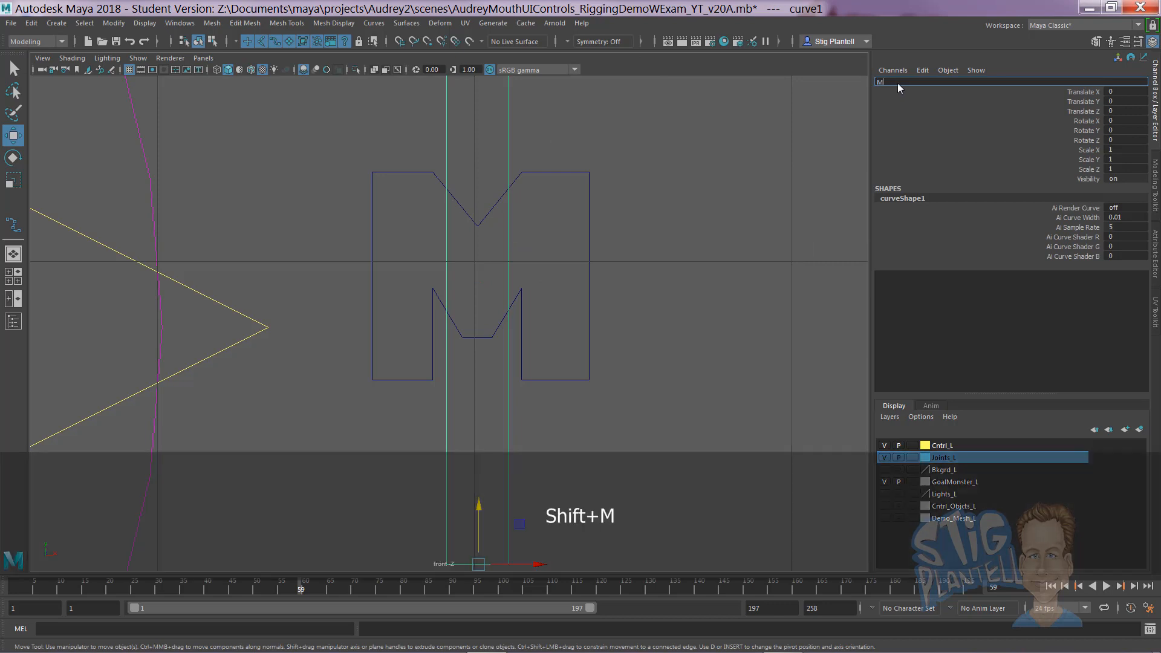
type("outh")
key("BackSpace")
key("BackSpace")
key("BackSpace")
key("BackSpace")
type("th_")
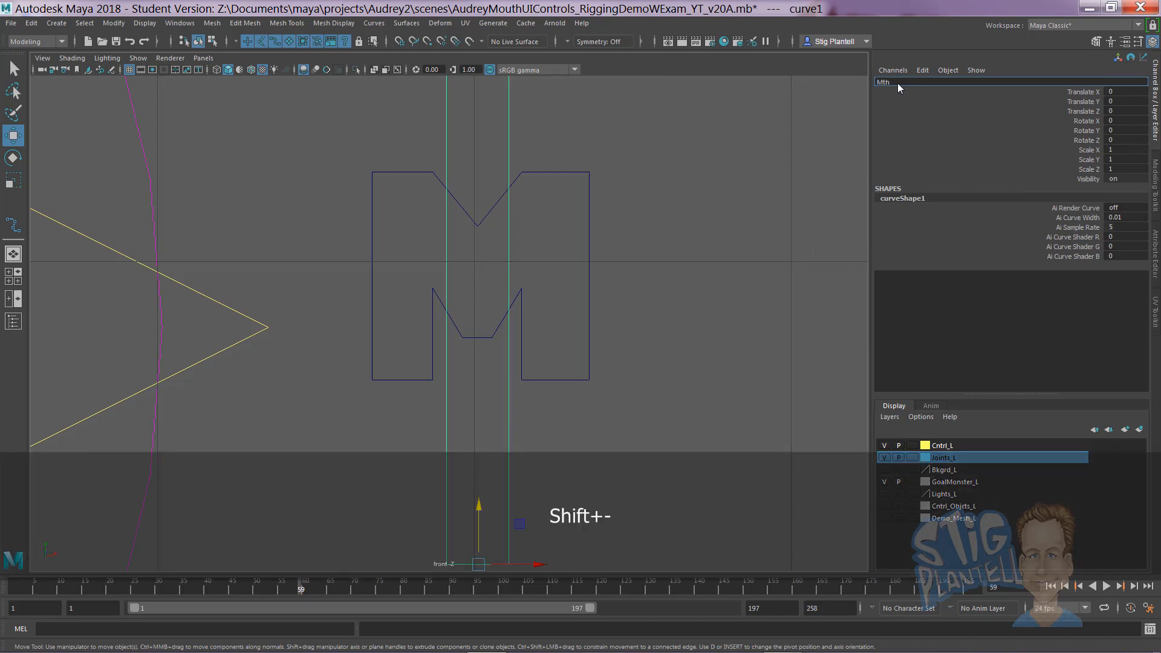
type("Sldr")
key("BackSpace")
key("BackSpace")
type("Hndl")
key("BackSpace")
type("le_")
key("BackSpace")
key("BackSpace")
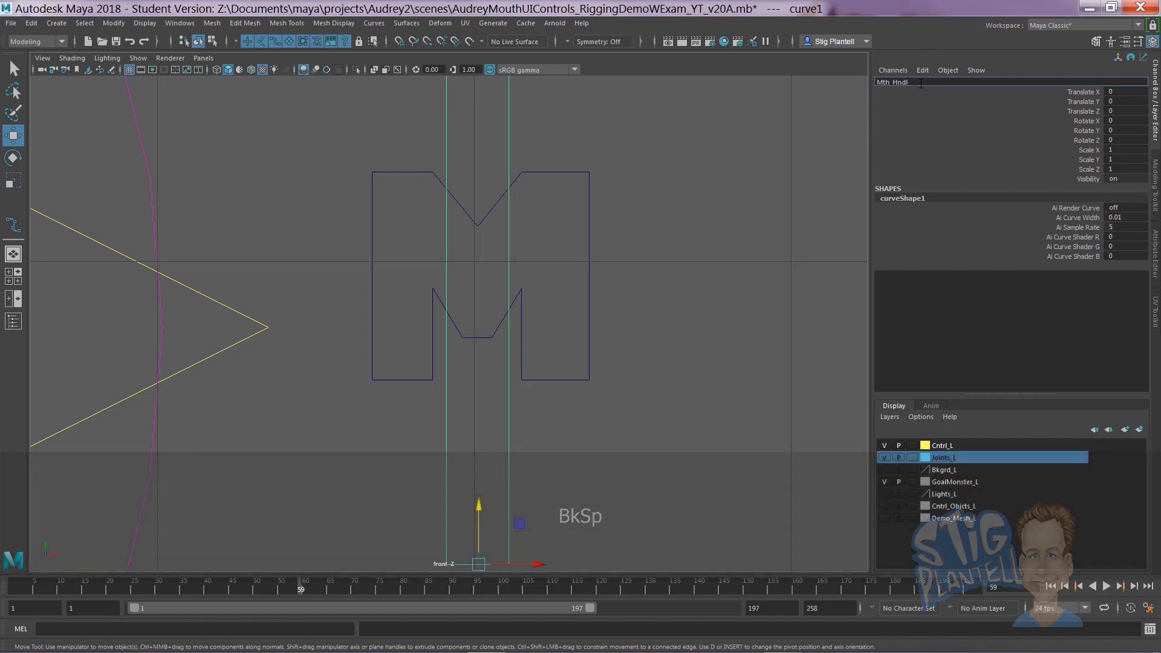
type("_")
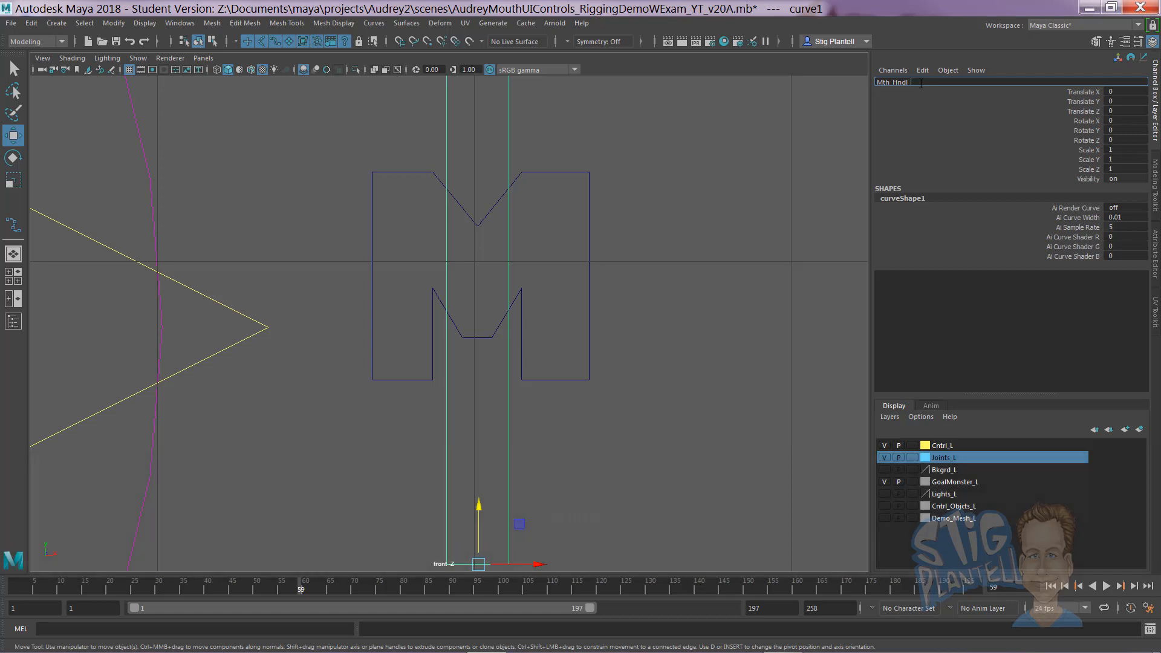
type("Sl")
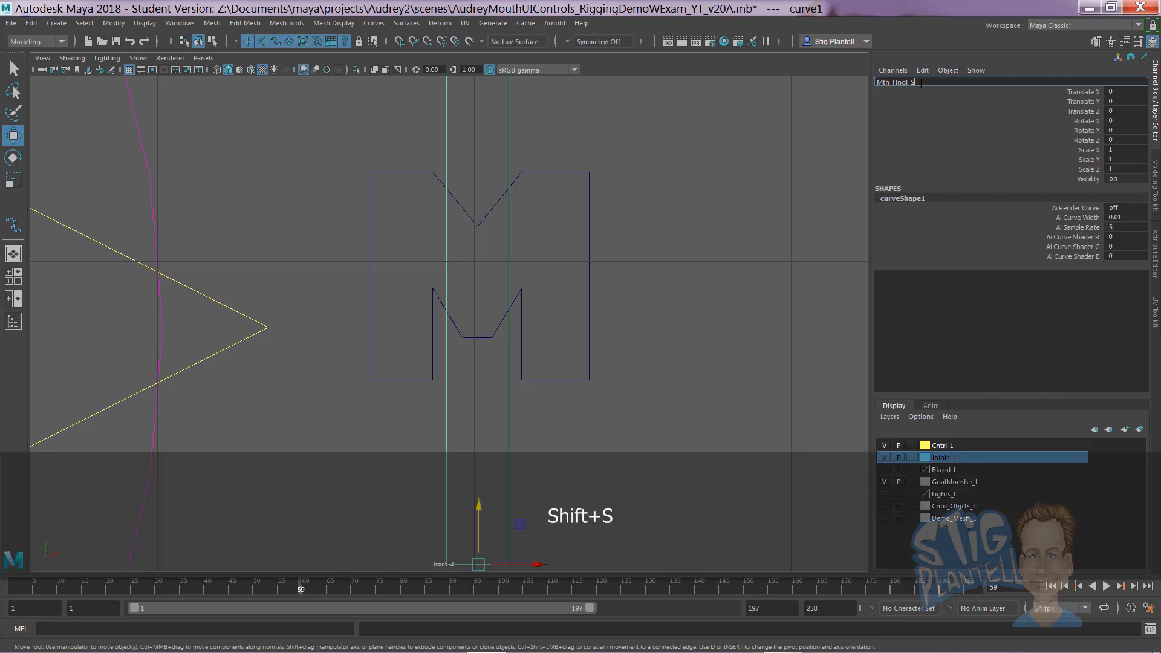
type("dr")
key("Return")
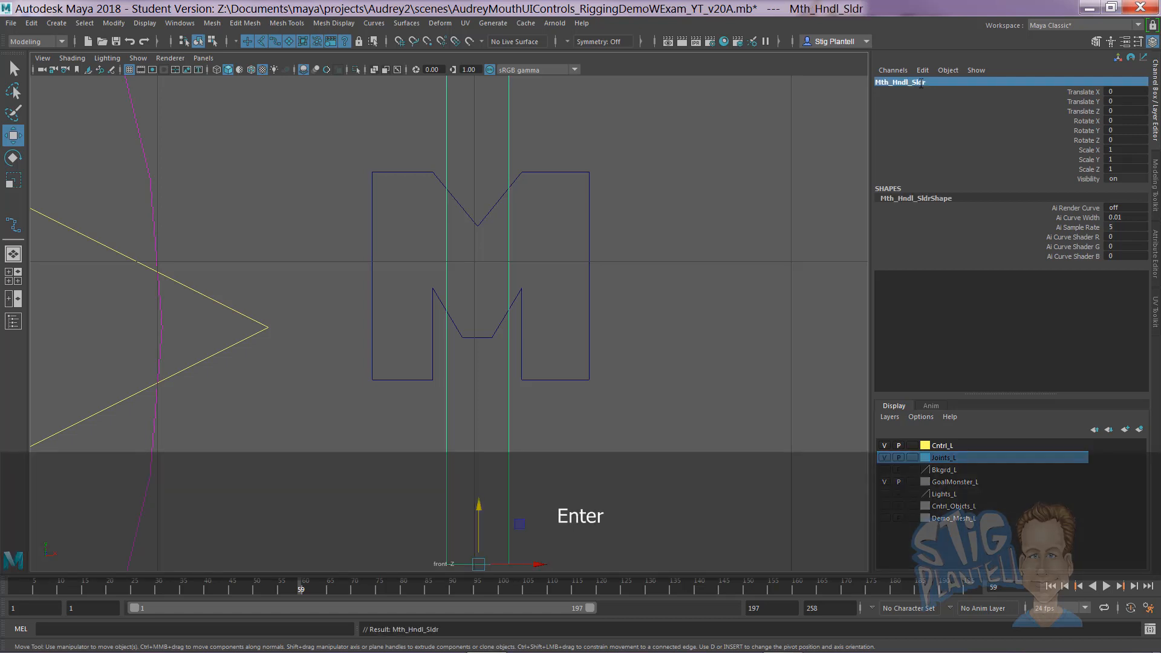
Step: Examine the M handle and the rectangular slider in turn, checking their channel values and placement beside the plant
left_click(582, 151)
left_click_drag(577, 156, 568, 194)
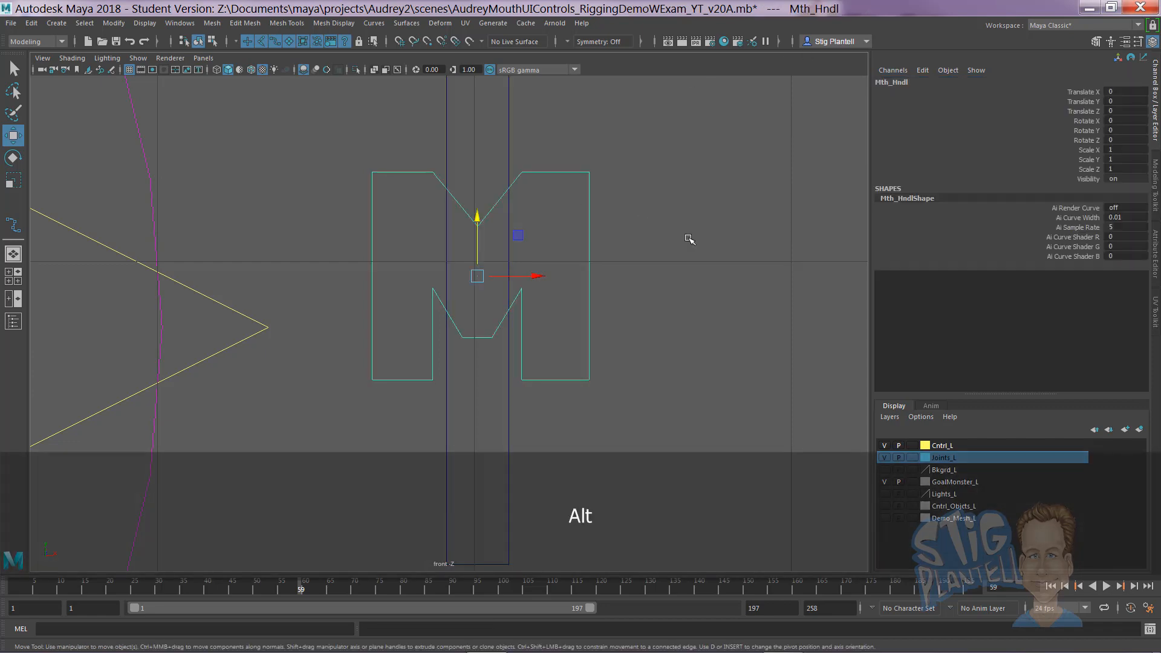
right_click_drag(688, 237, 655, 233, "alt")
middle_click_drag(505, 212, 498, 194, "alt")
right_click_drag(544, 203, 813, 305, "alt")
left_click(590, 236)
left_click(444, 211)
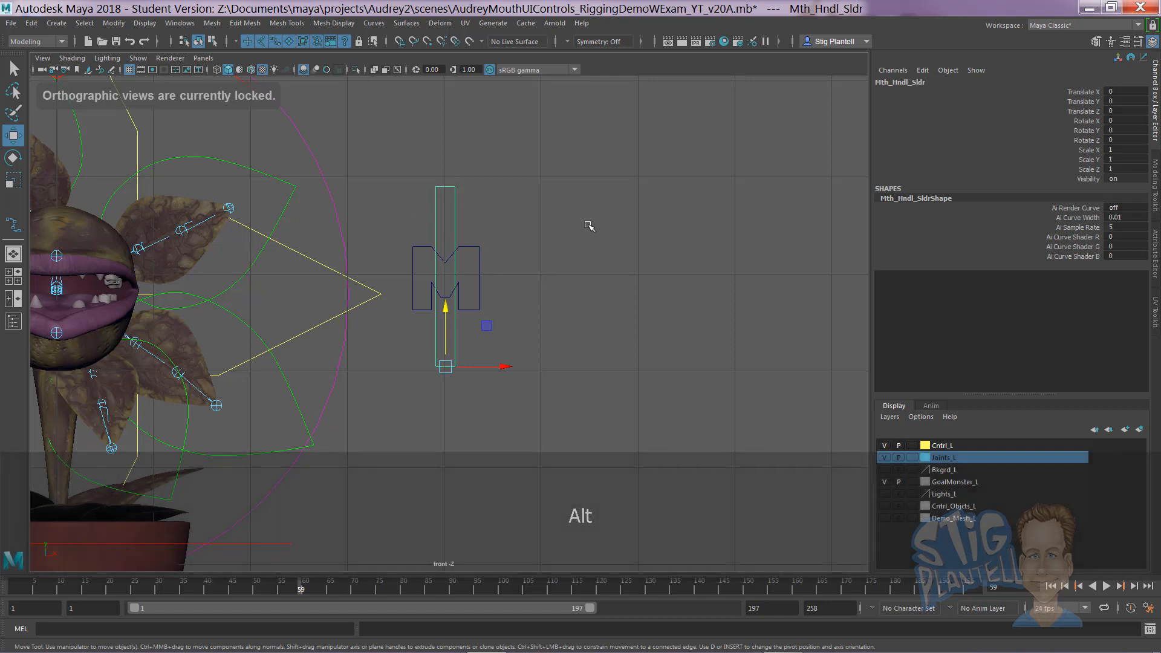
right_click_drag(586, 226, 636, 265, "alt")
left_click(636, 264, "alt")
middle_click_drag(572, 243, 575, 220, "alt")
right_click_drag(519, 234, 539, 238, "alt")
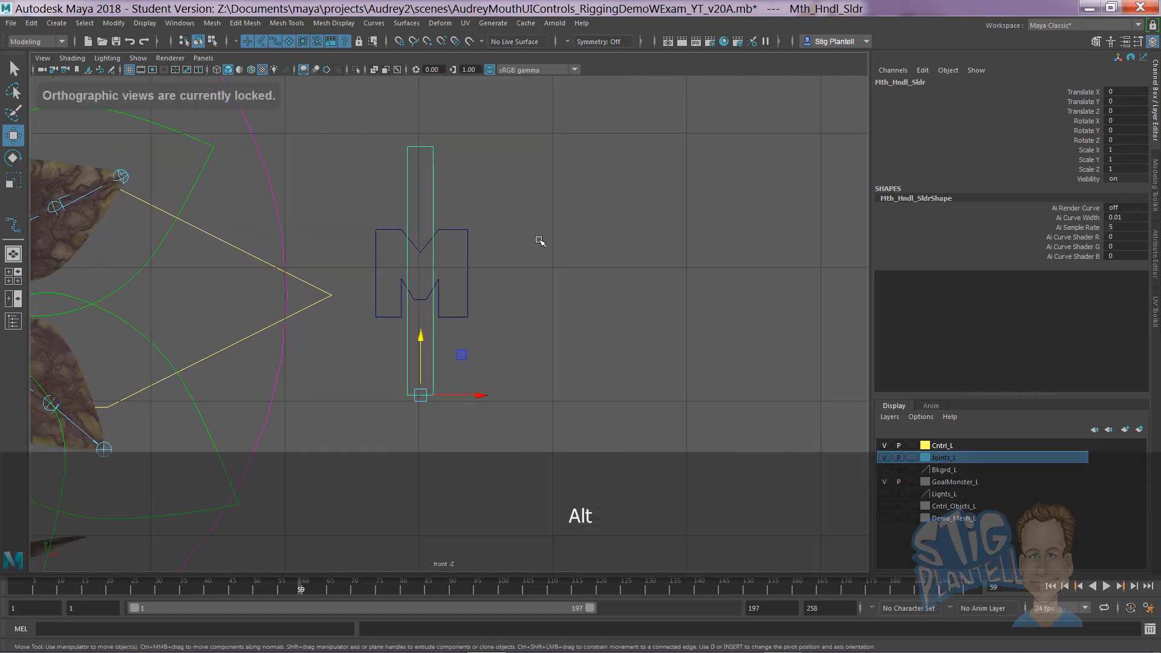
left_click(540, 239)
left_click(469, 244)
middle_click_drag(526, 255, 603, 271, "alt")
right_click_drag(603, 270, 630, 268, "alt")
middle_click_drag(630, 267, 578, 286, "alt")
right_click_drag(578, 286, 667, 296, "alt")
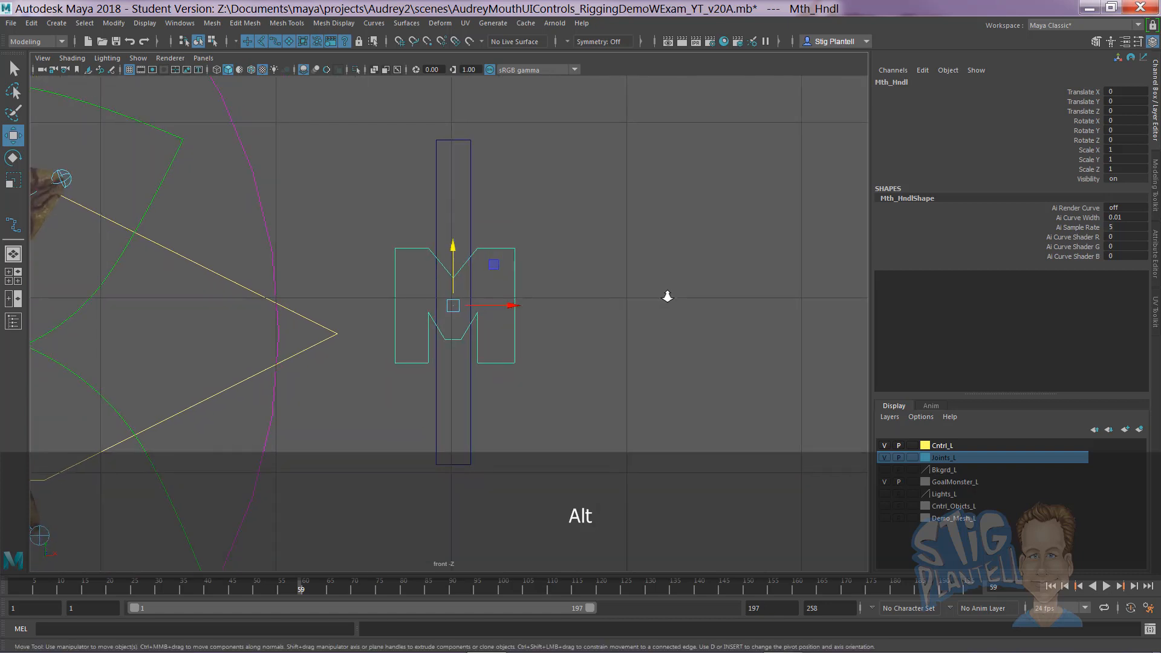
Step: Show the Outliner, group the Mth_Hndl curve, name the group Mth_Hndl_Grp and expand it
left_click(13, 321)
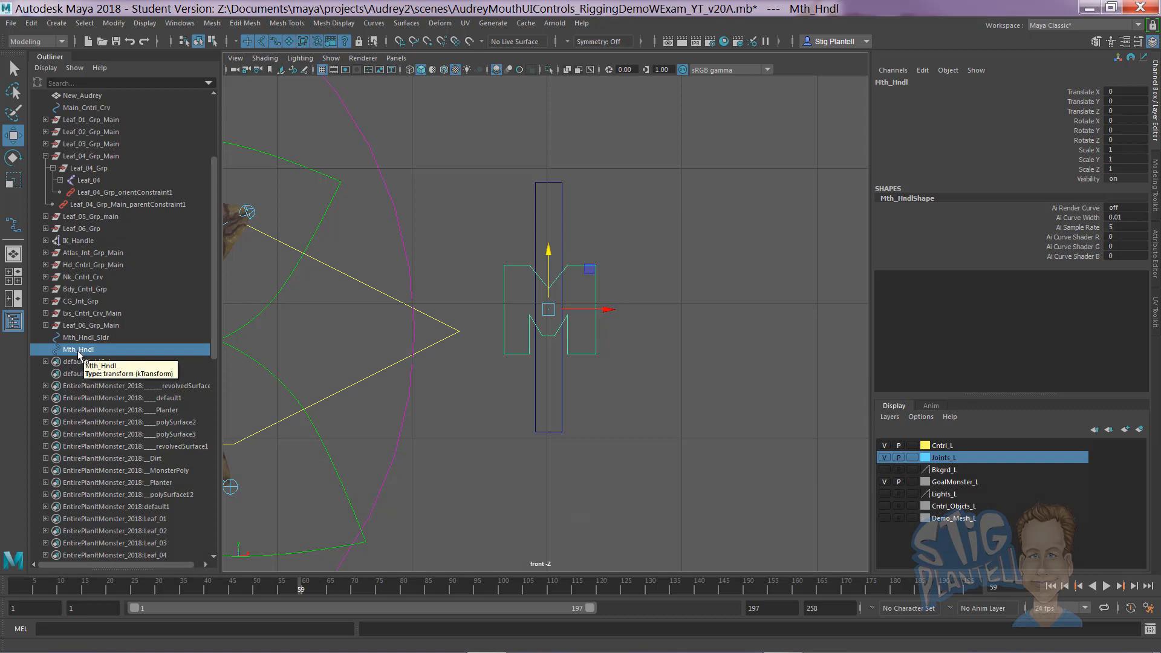
double_click(78, 352)
key("ctrl+c")
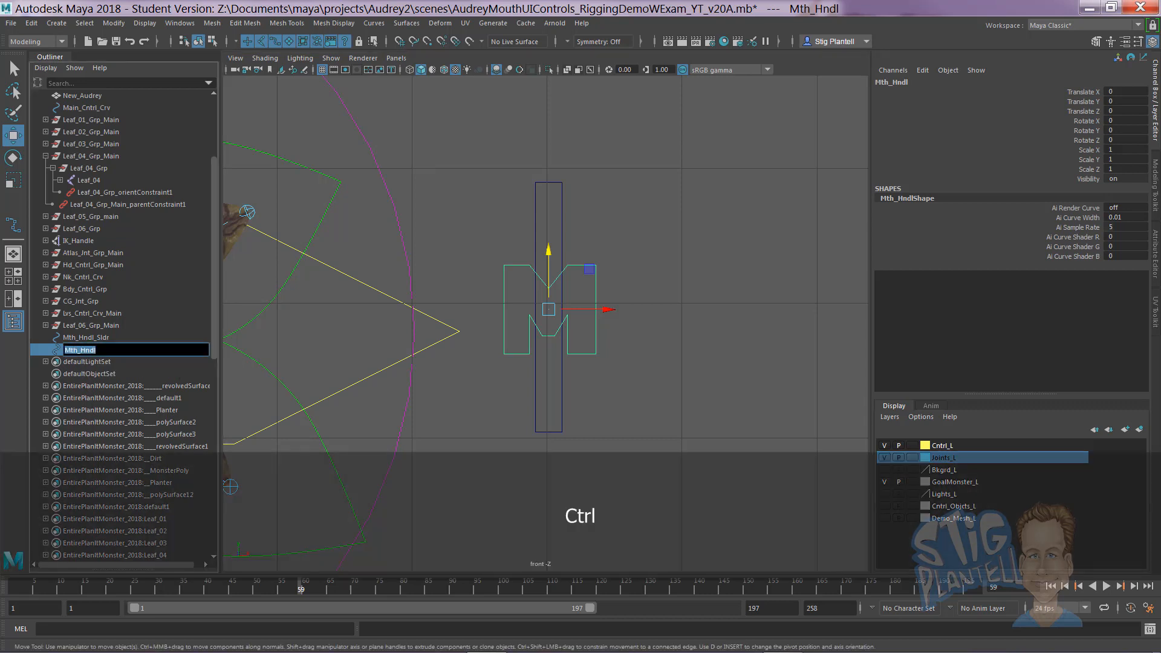
key("Return")
key("ctrl+g")
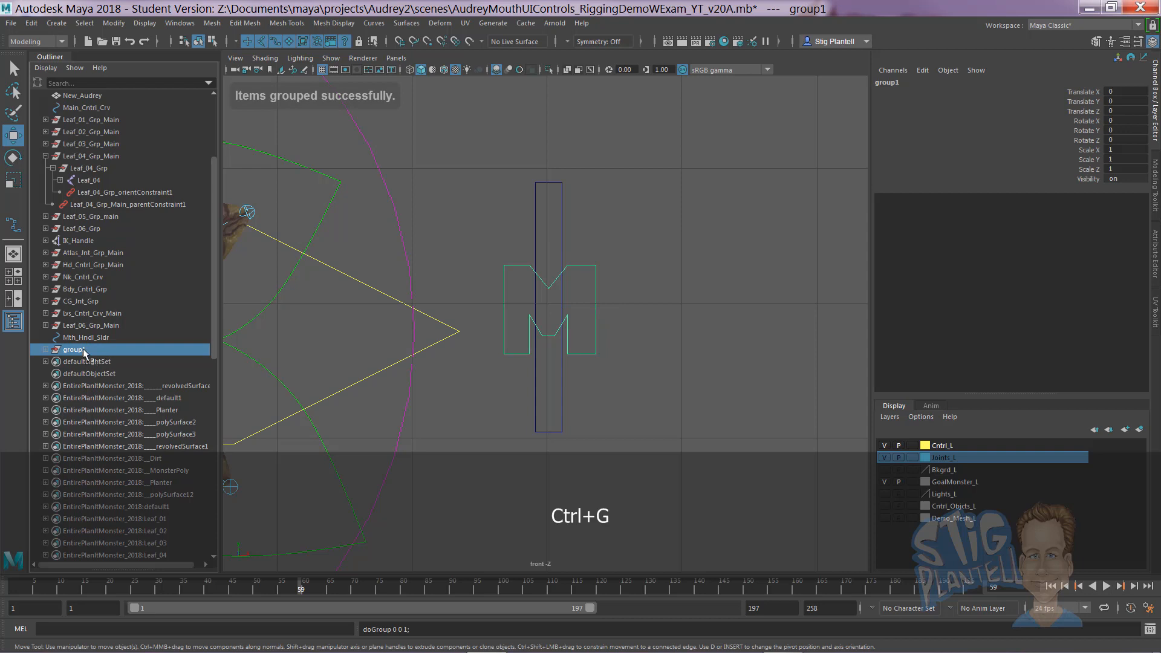
double_click(84, 351)
key("ctrl+v")
type("_Grp")
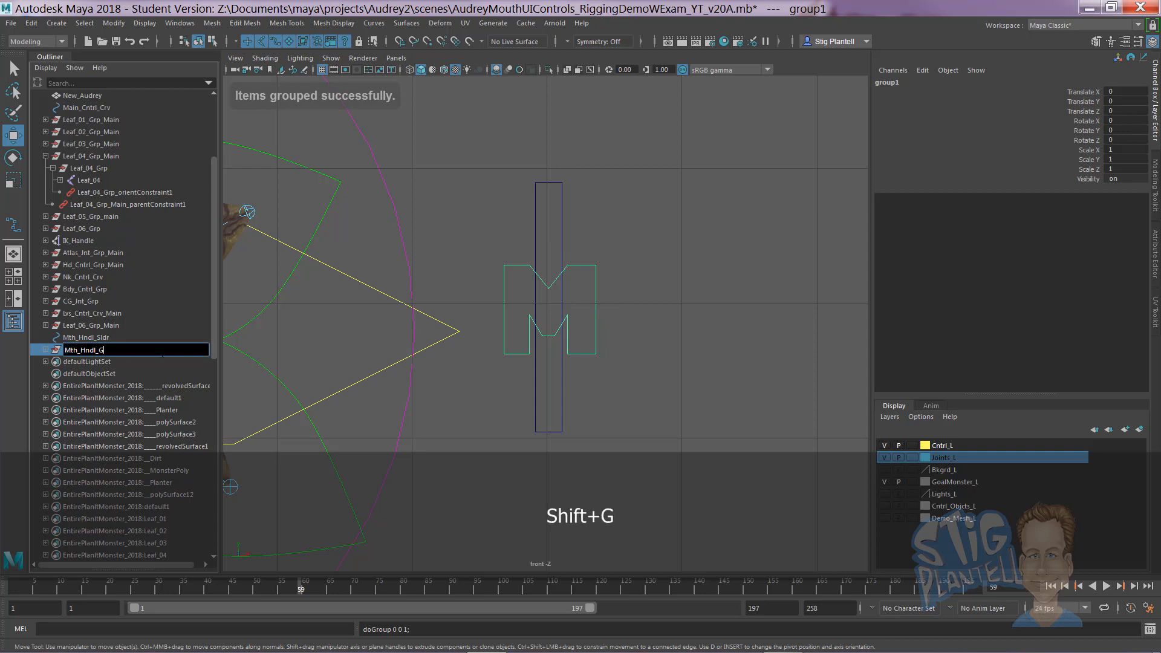
key("Return")
left_click(45, 349, "shift")
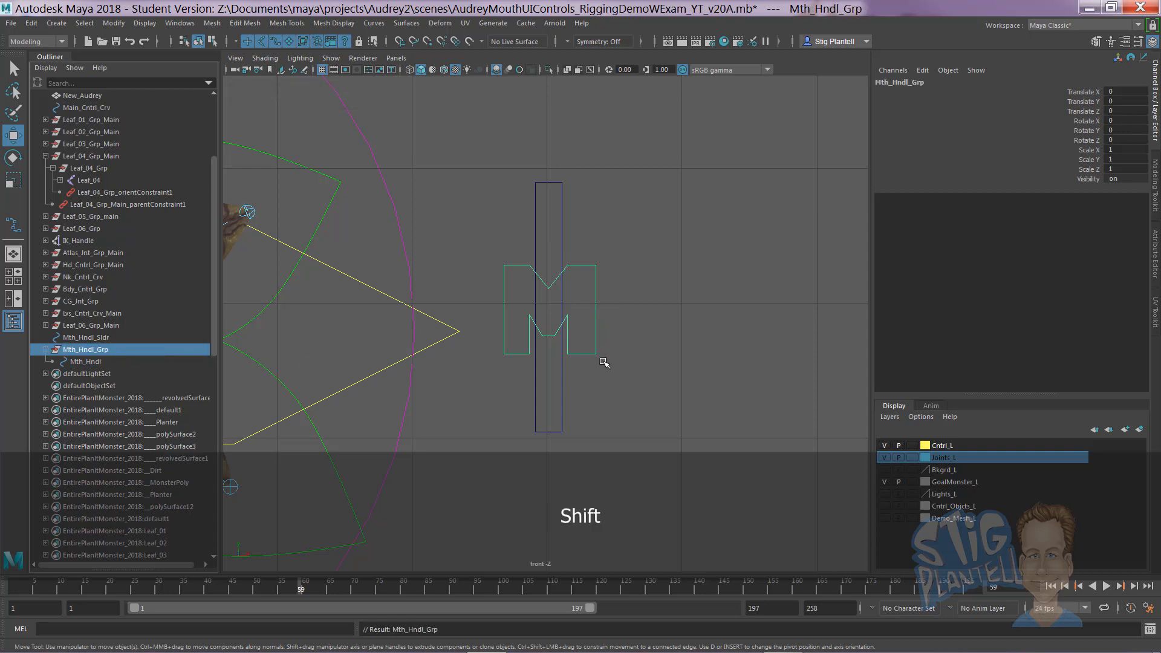
Step: Center the pivot of Mth_Hndl_Grp on the M curve
middle_click_drag(599, 373, 659, 359, "alt")
right_click_drag(610, 356, 704, 382, "alt")
middle_click_drag(654, 367, 640, 356, "alt")
key("space")
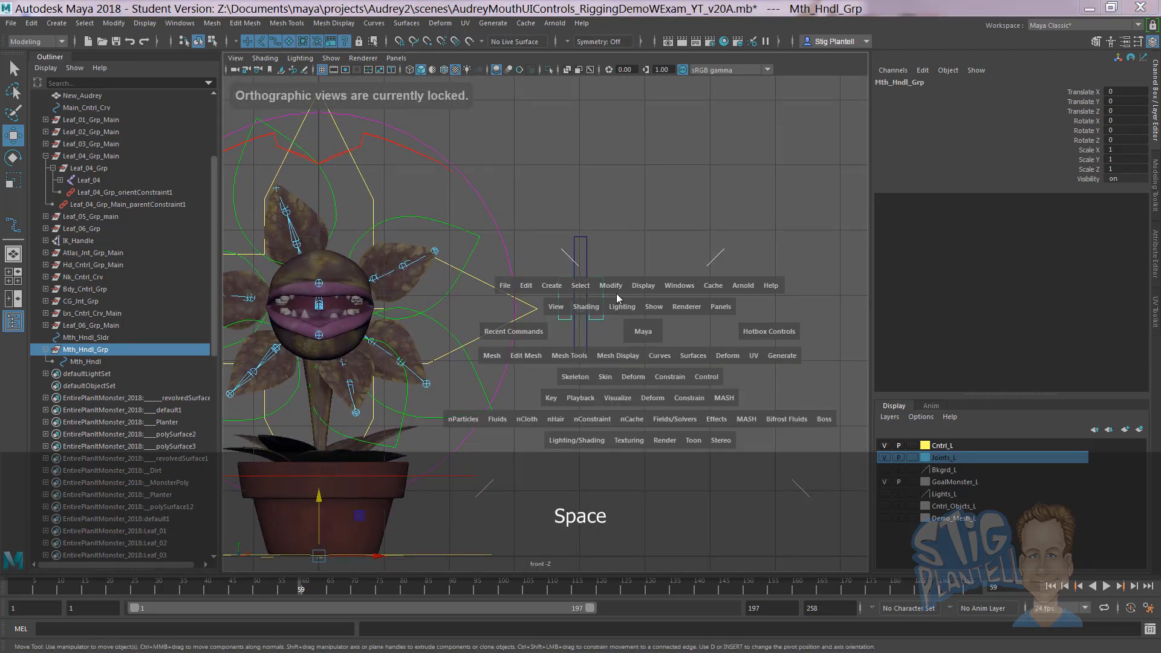
left_click_drag(611, 287, 650, 373)
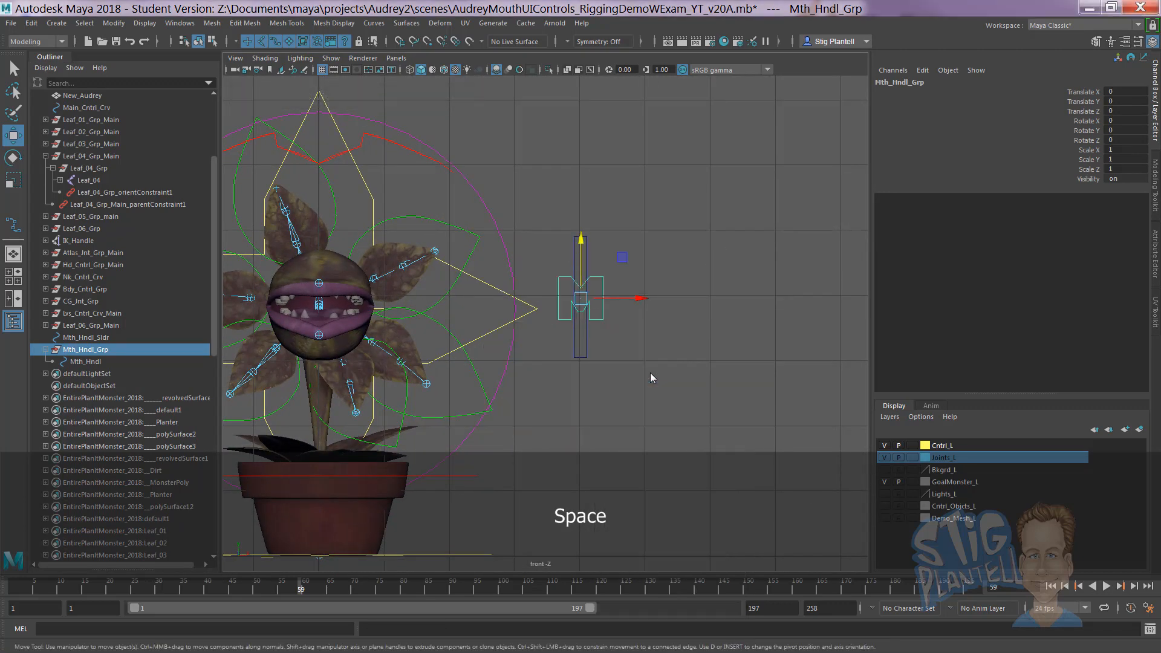
Step: Group the Mth_Hndl_Sldr curve and name the group Mth_Hndl_Sldr_Grp
left_click(580, 335)
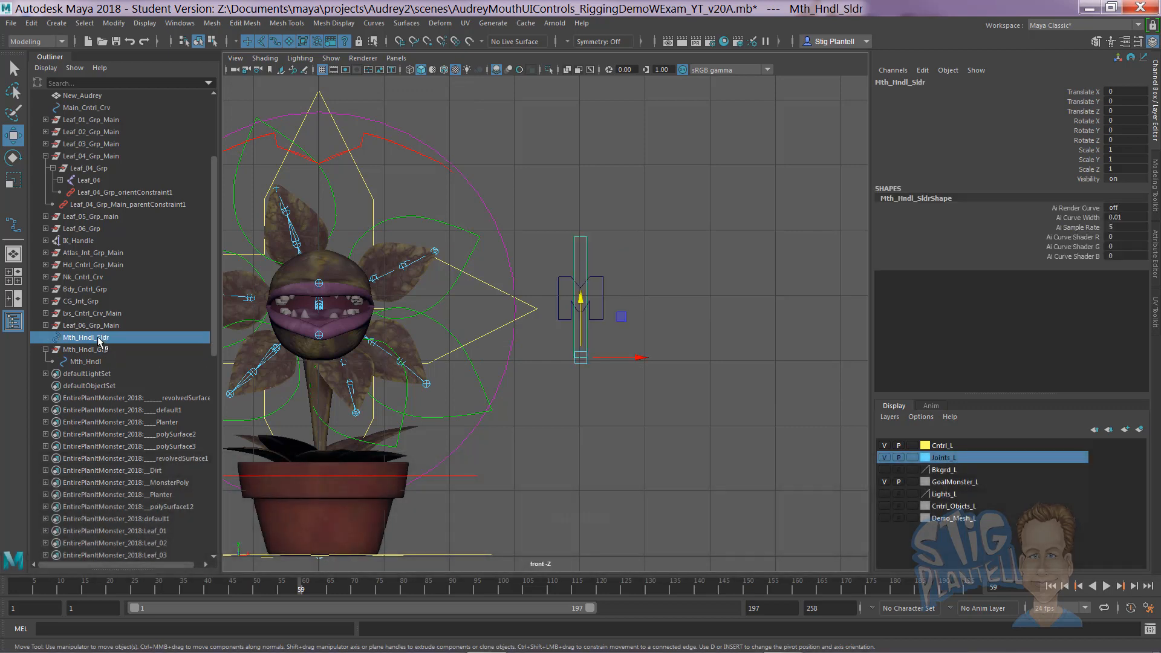
double_click(87, 337)
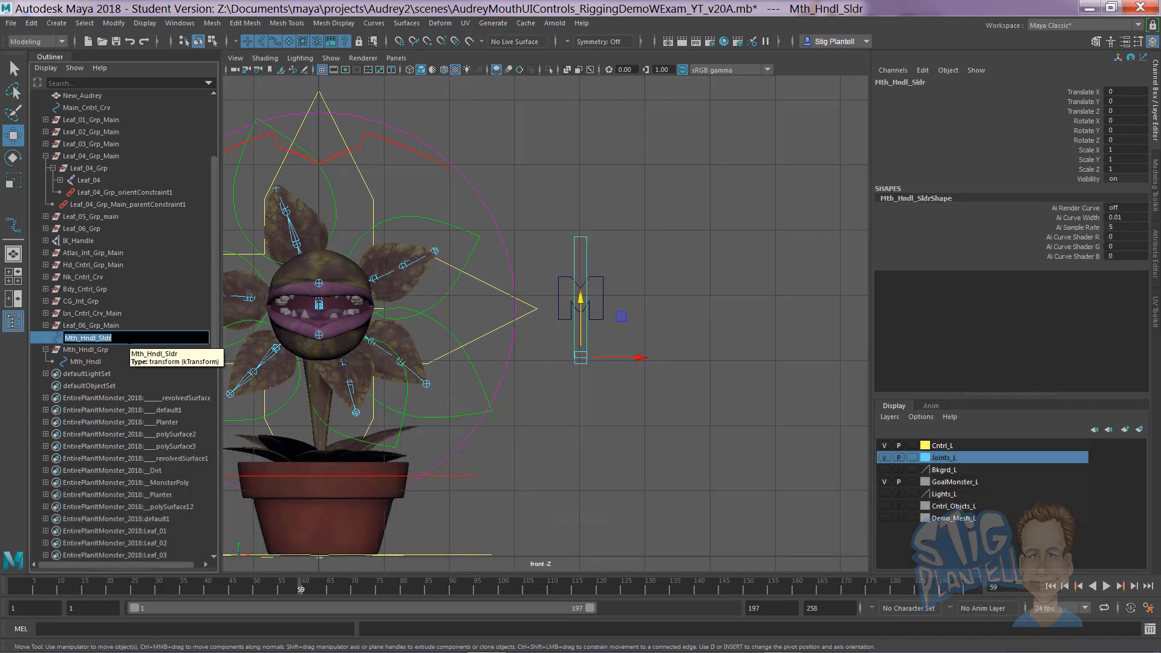
key("ctrl+c")
key("ctrl+g")
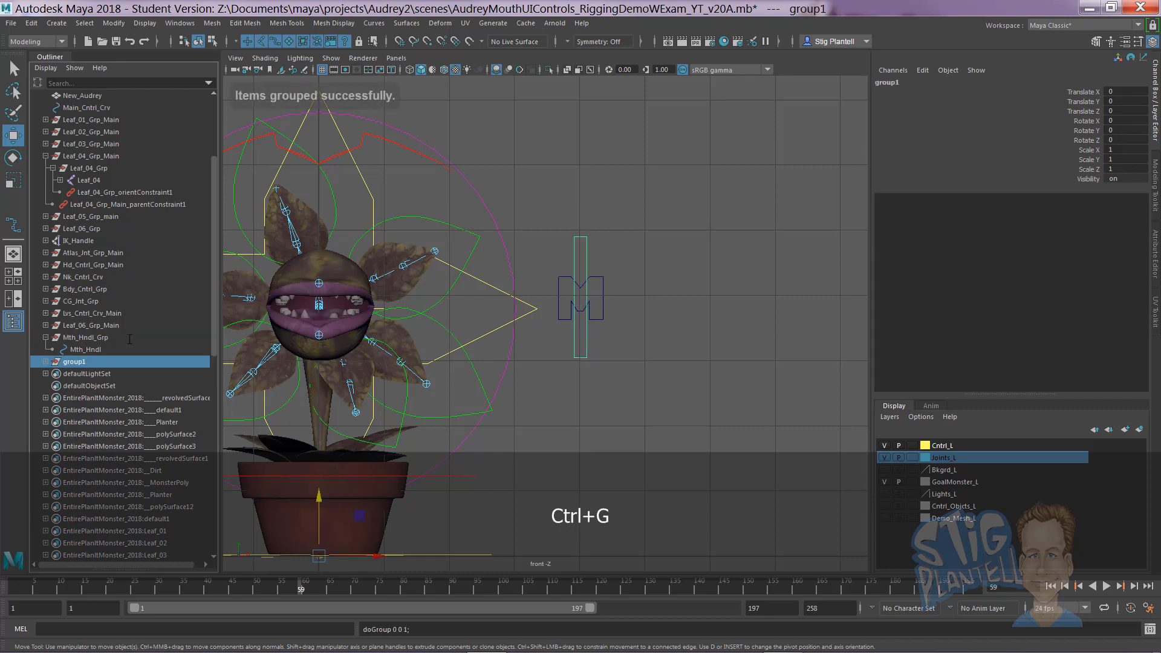
double_click(83, 361)
key("ctrl+v")
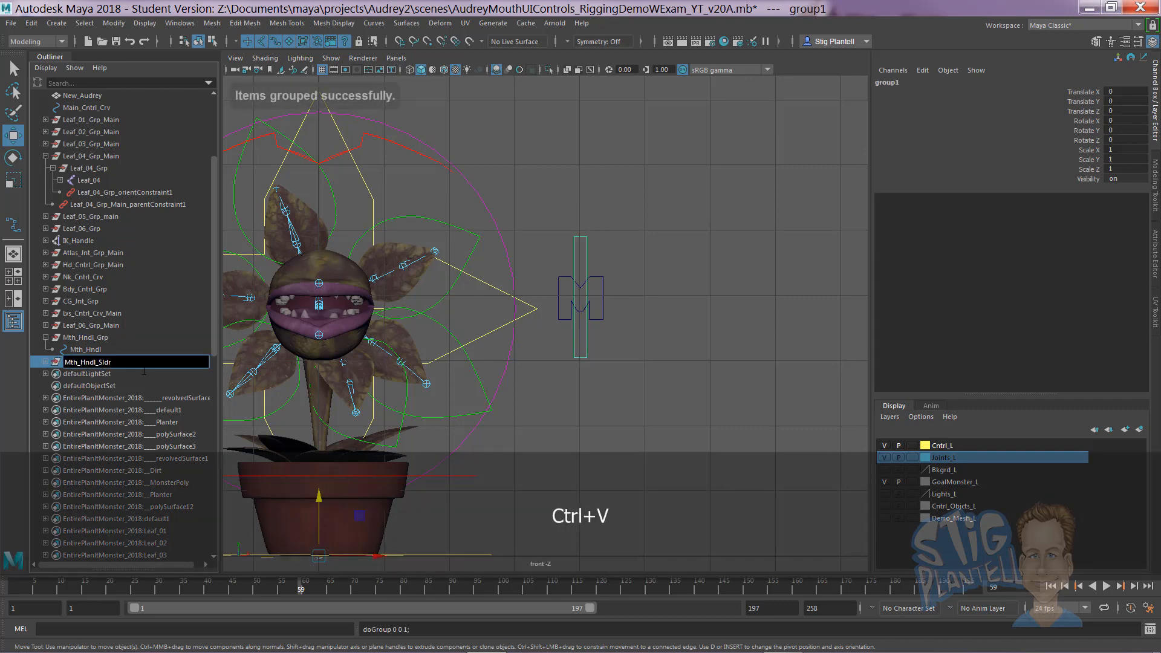
type("_Grp")
key("Return")
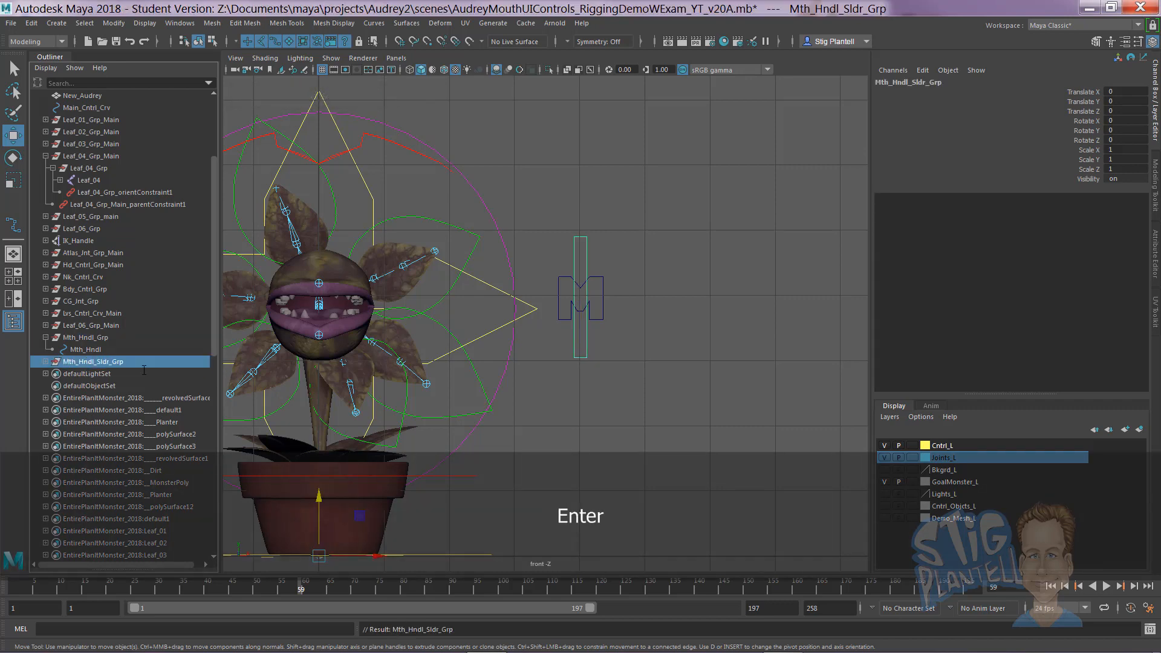
Step: Center the pivot of Mth_Hndl_Sldr_Grp on the rectangular slider
right_click_drag(660, 361, 619, 349, "alt")
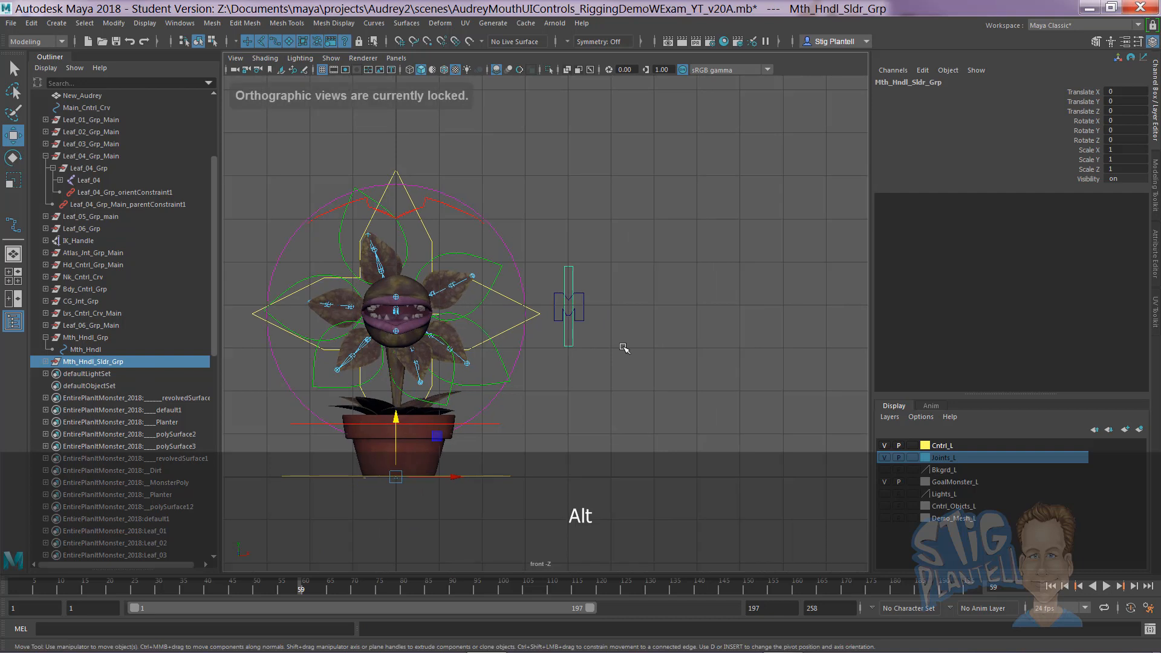
key("space")
left_click(592, 301)
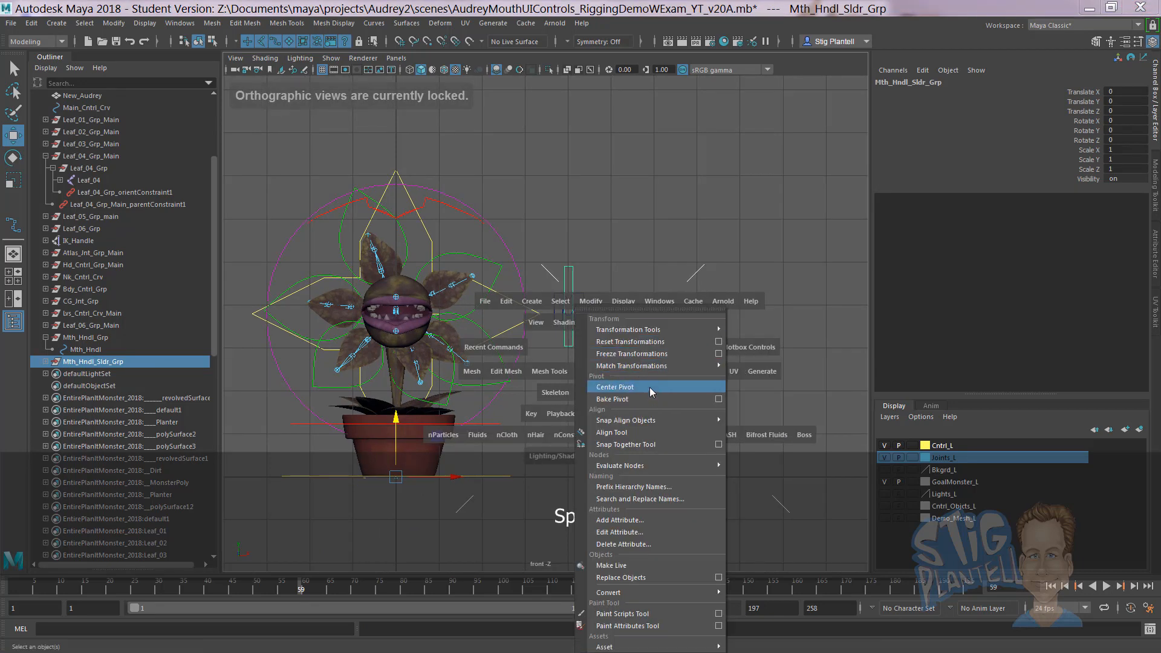
left_click(643, 390)
left_click(636, 250)
Step: Expand Mth_Hndl_Sldr_Grp and compare the pivot positions of the M handle, the slider curve and their two groups
middle_click_drag(464, 292, 447, 303, "alt")
right_click_drag(610, 333, 733, 357, "alt")
right_click_drag(477, 308, 603, 315, "alt")
left_click(178, 353)
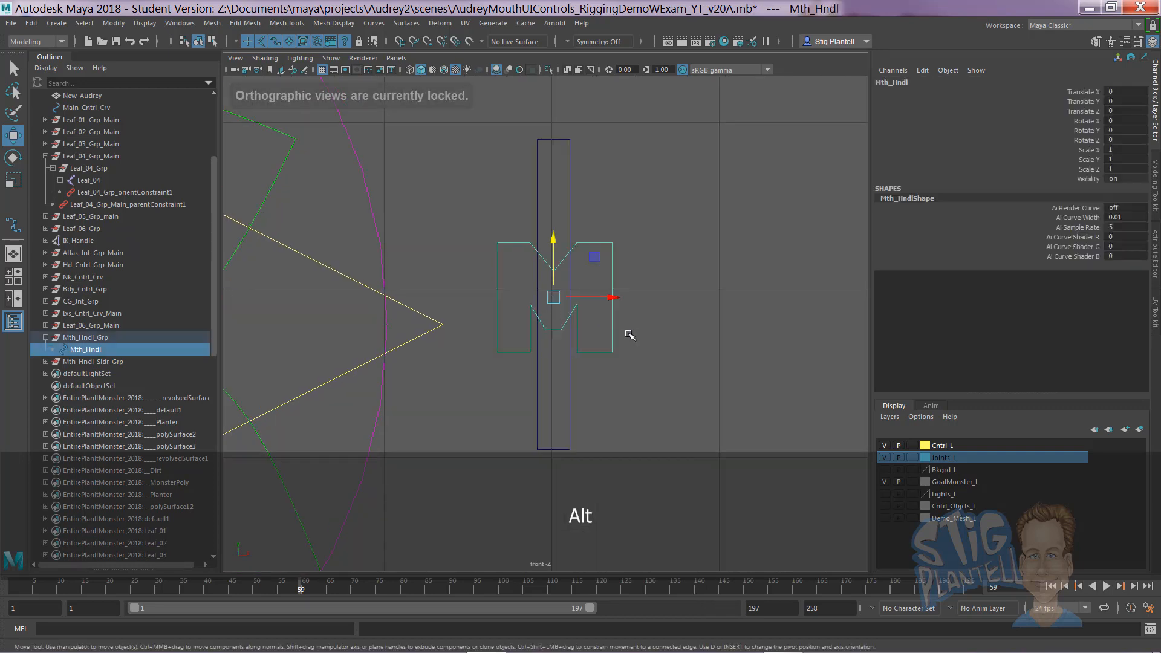
left_click(97, 338)
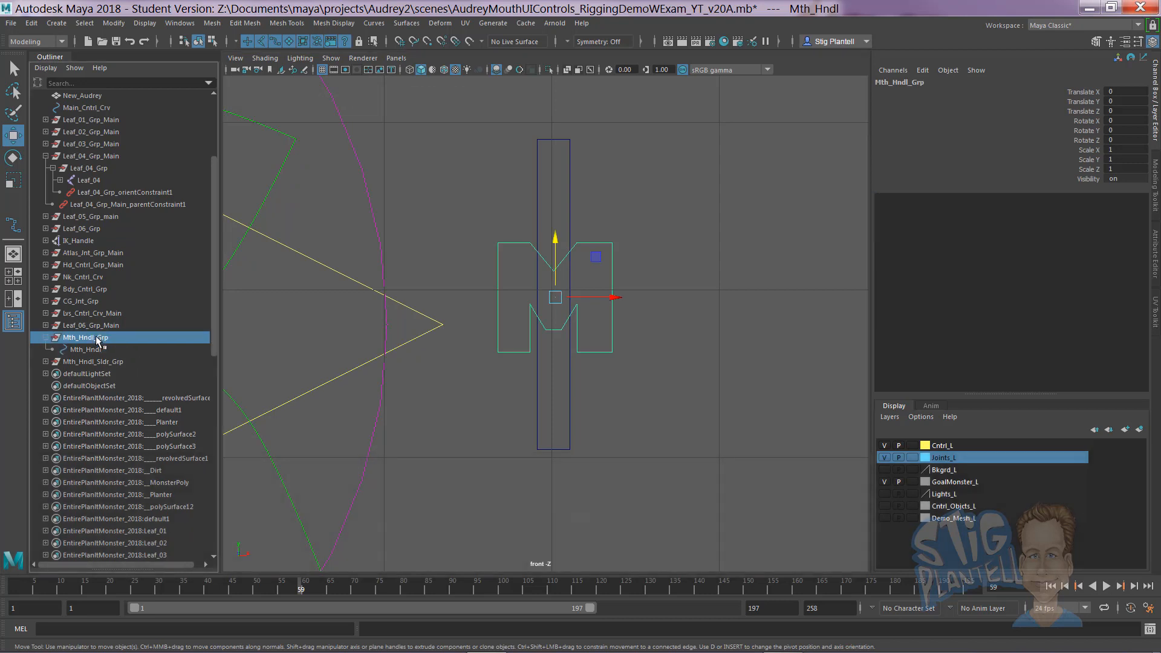
left_click(45, 361)
left_click(95, 373)
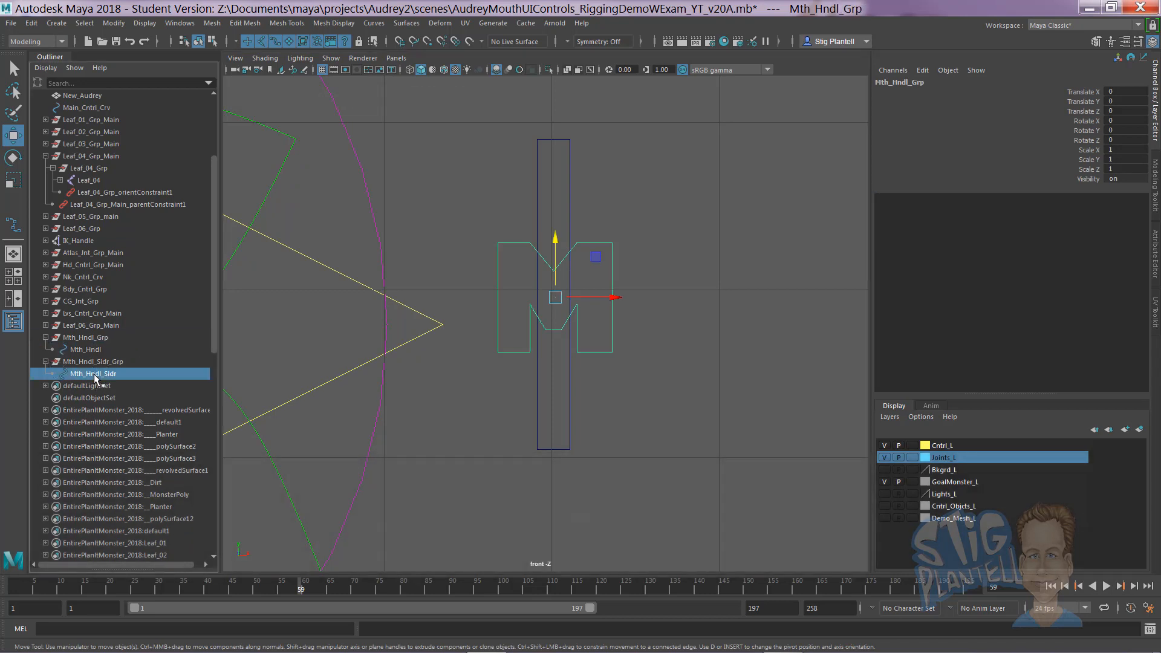
left_click(97, 362)
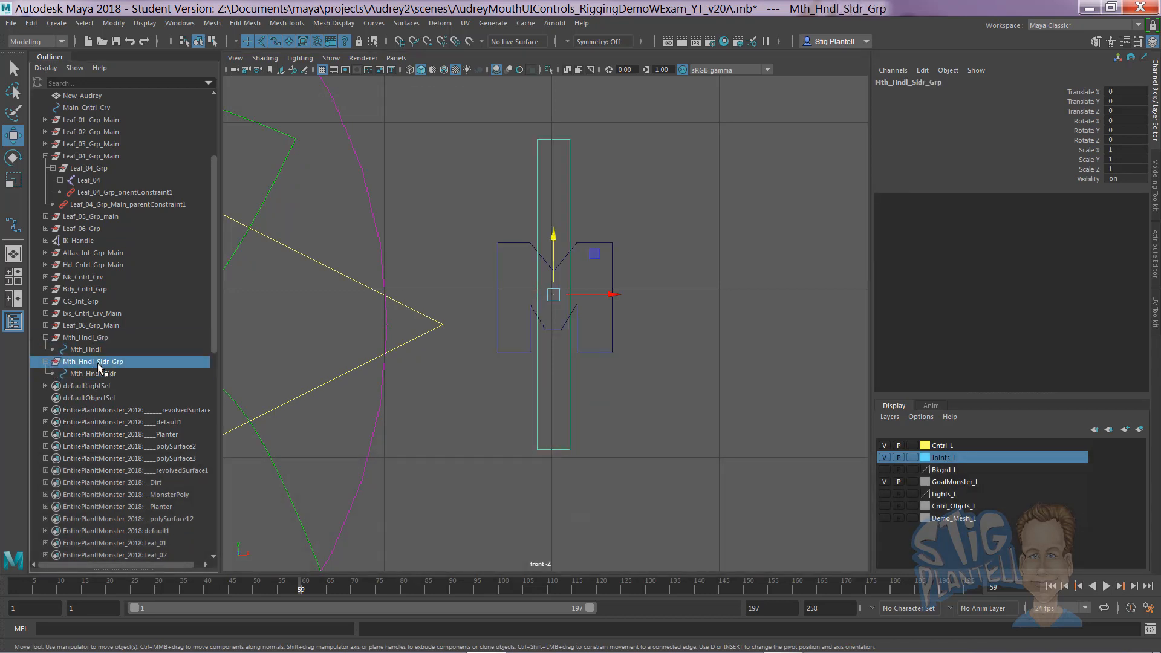
left_click(99, 374)
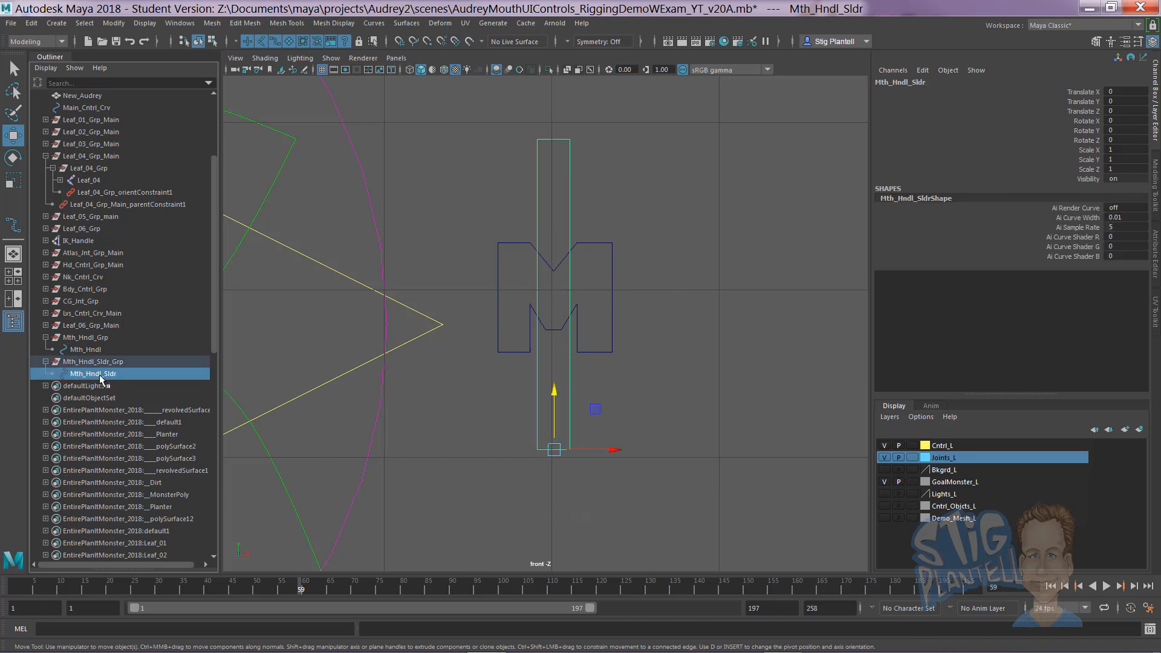
Step: Move the Mth_Hndl_Sldr pivot up to the middle of the rectangle and check it against the Mth_Hndl and Mth_Hndl_Grp pivots
key("d")
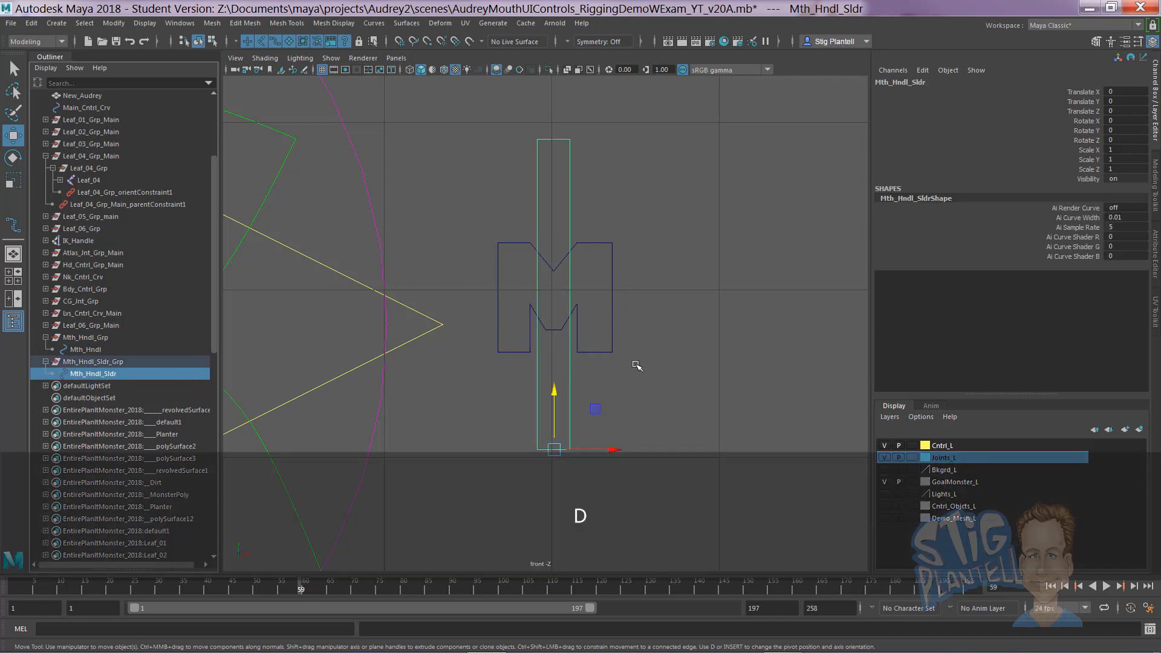
left_click(118, 362)
left_click(113, 373)
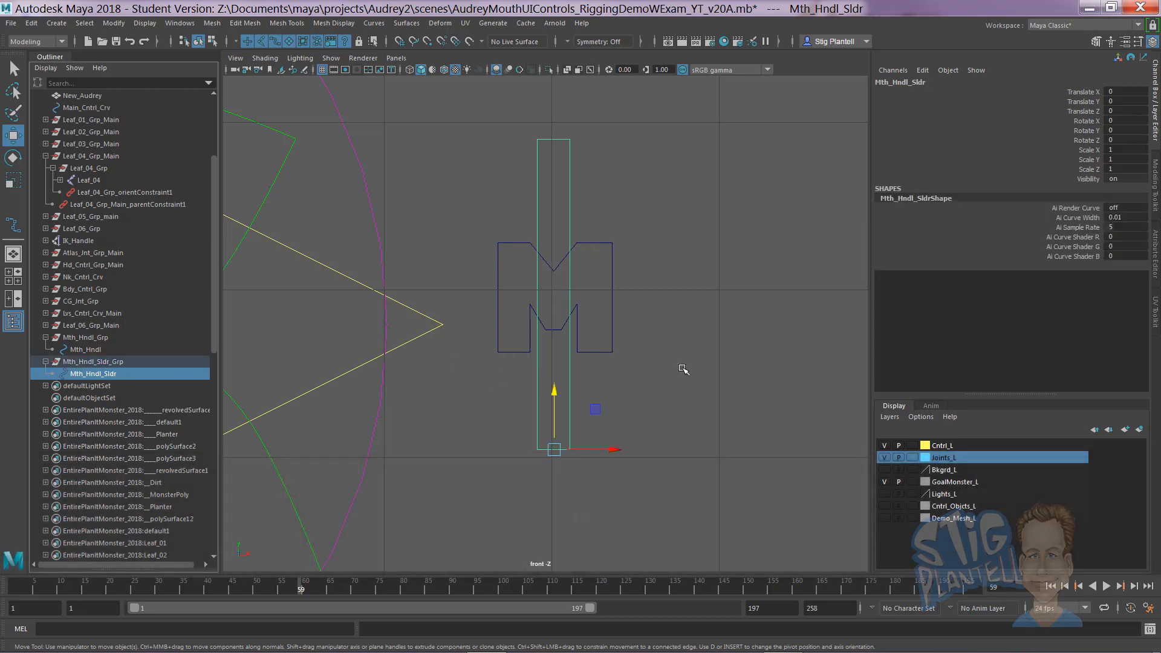
key("d")
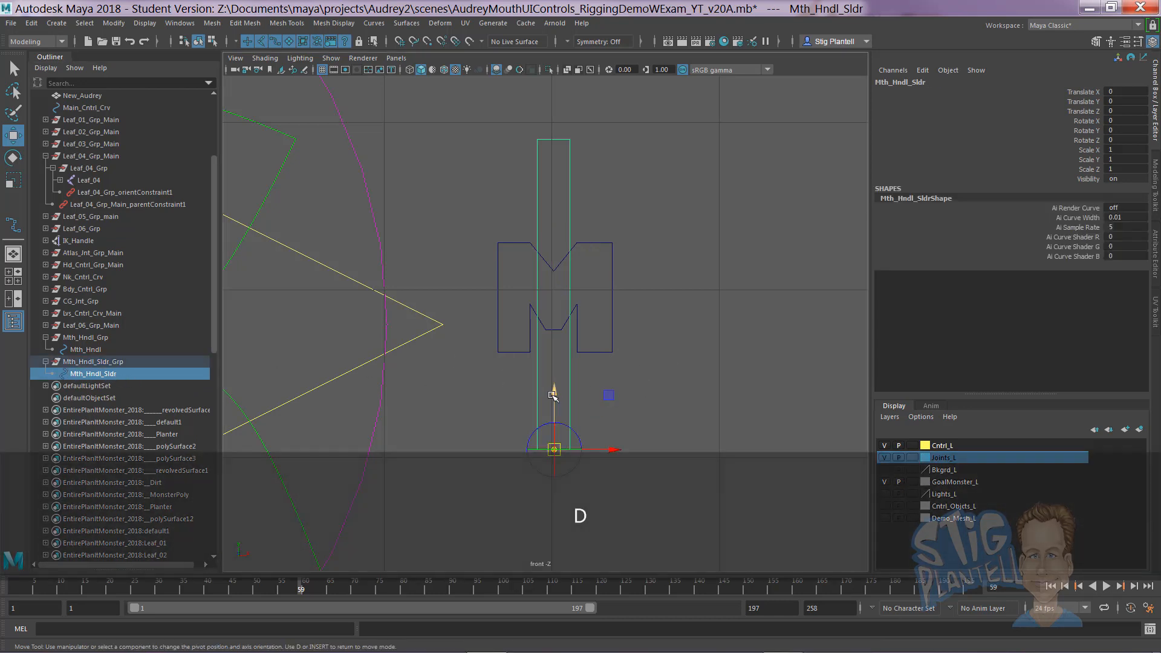
left_click_drag(552, 395, 564, 243)
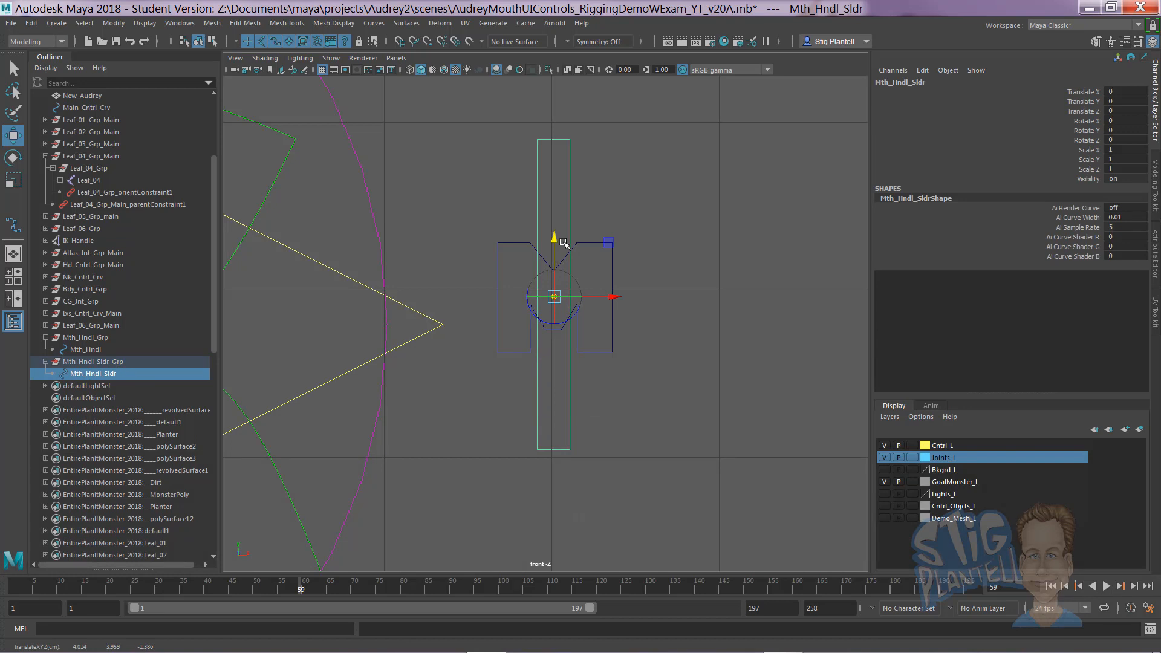
key("d")
left_click(718, 281)
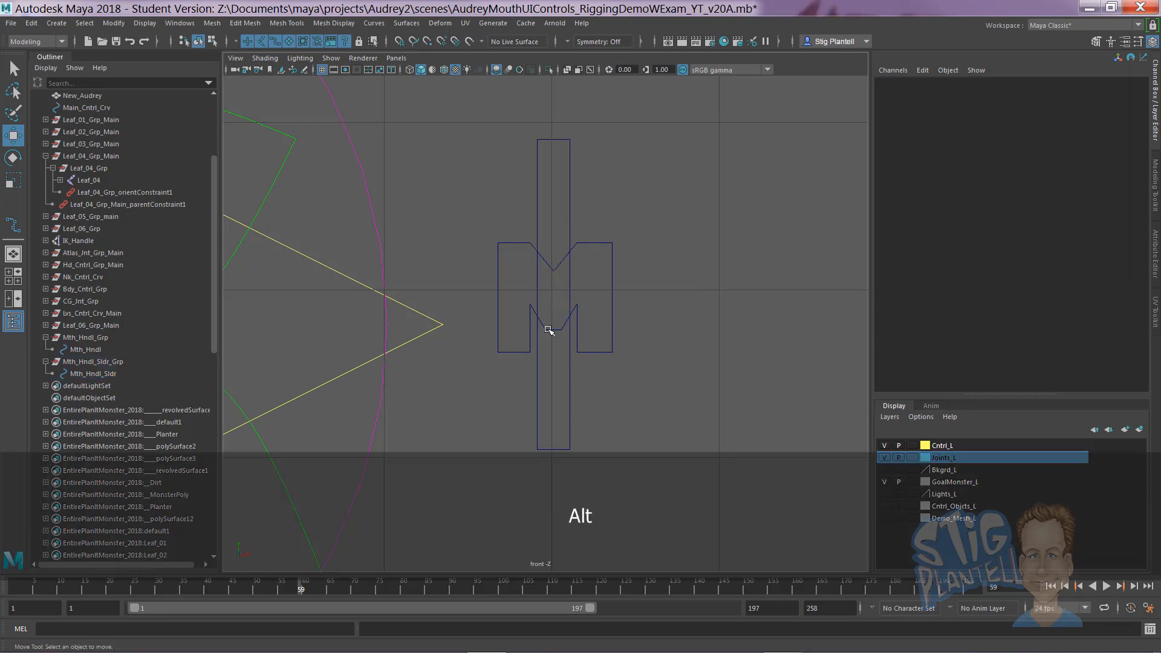
left_click(84, 374)
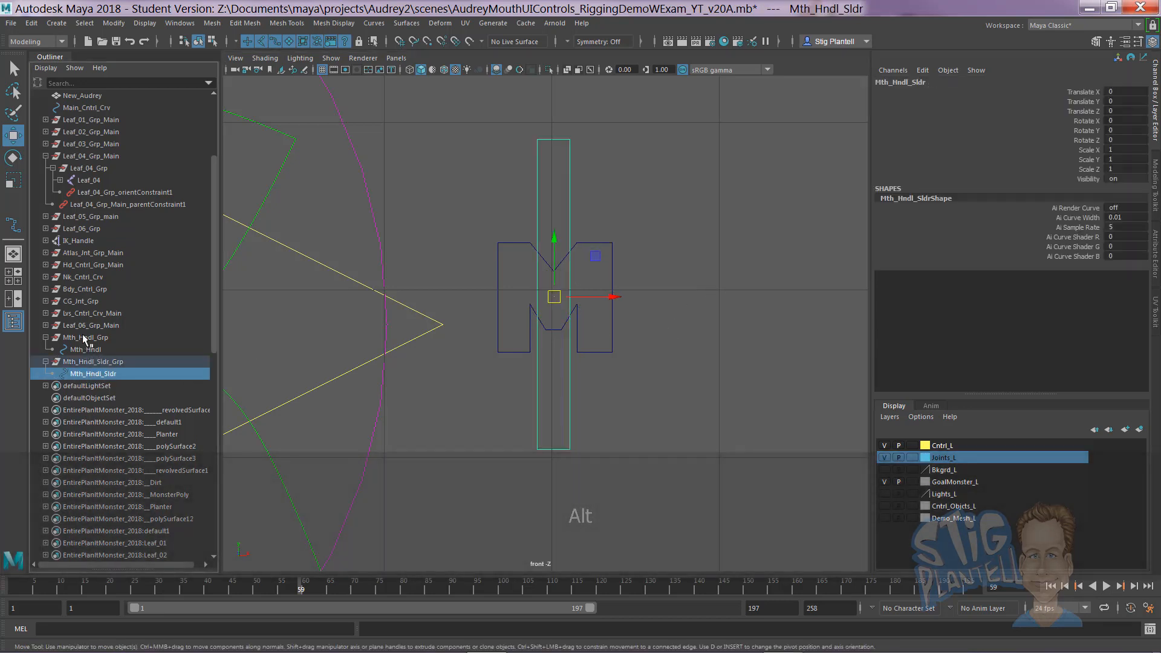
left_click(85, 337)
left_click(87, 350)
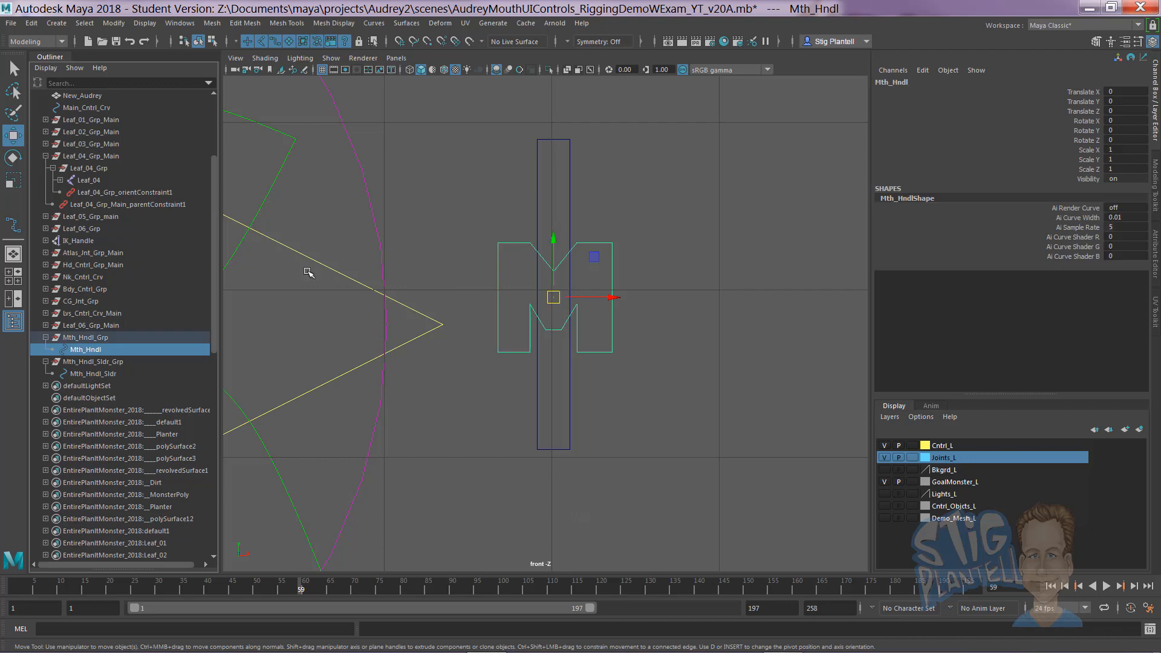
left_click(661, 252)
Step: Select the M handle curve and enable Drawing Overrides on Mth_HndlShape
right_click_drag(605, 290, 338, 320, "alt")
middle_click_drag(605, 375, 625, 339, "alt")
right_click_drag(626, 338, 705, 345, "alt")
middle_click_drag(594, 315, 557, 355, "alt")
left_click(553, 299)
key("ctrl+a")
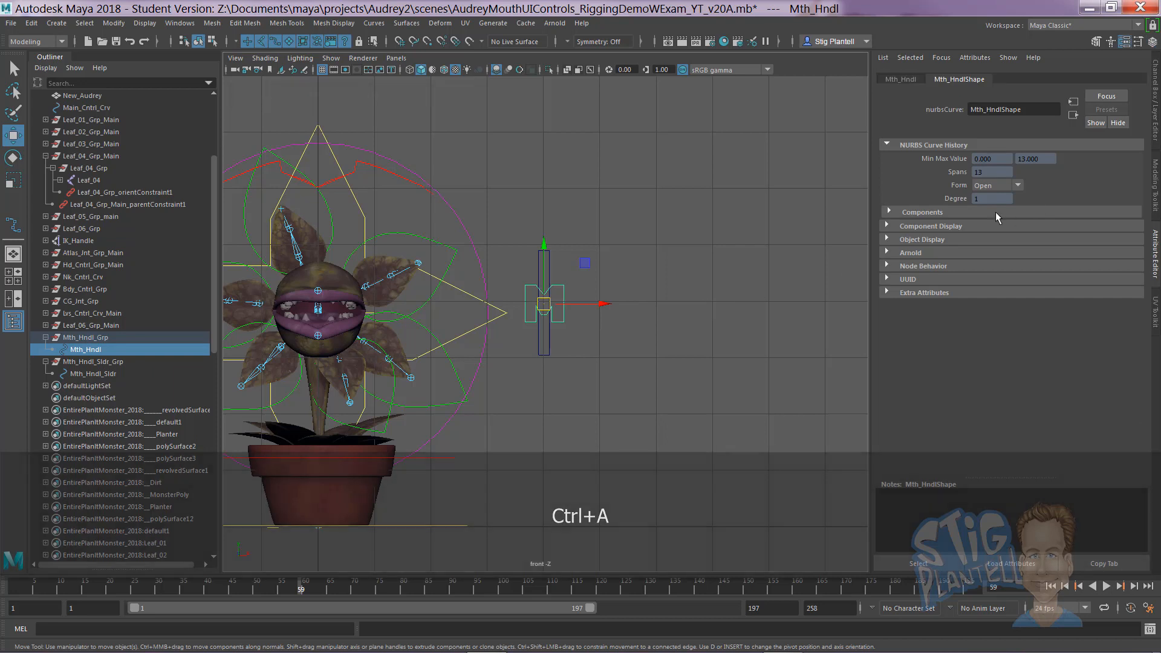
left_click(887, 238)
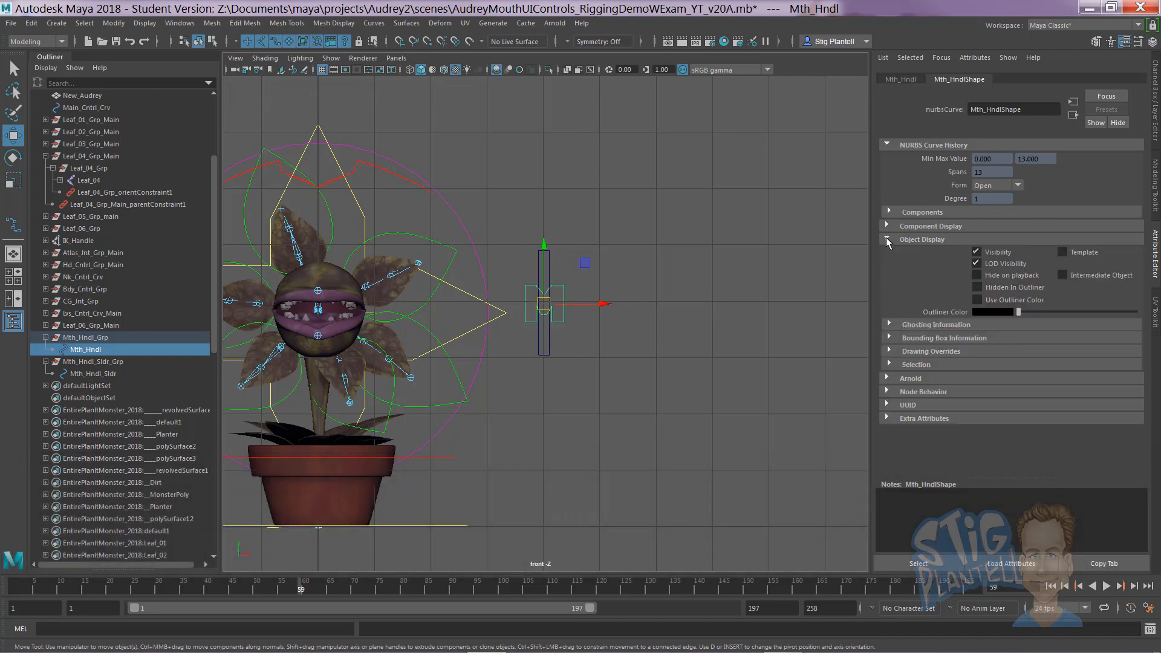
left_click(888, 350)
left_click(978, 364)
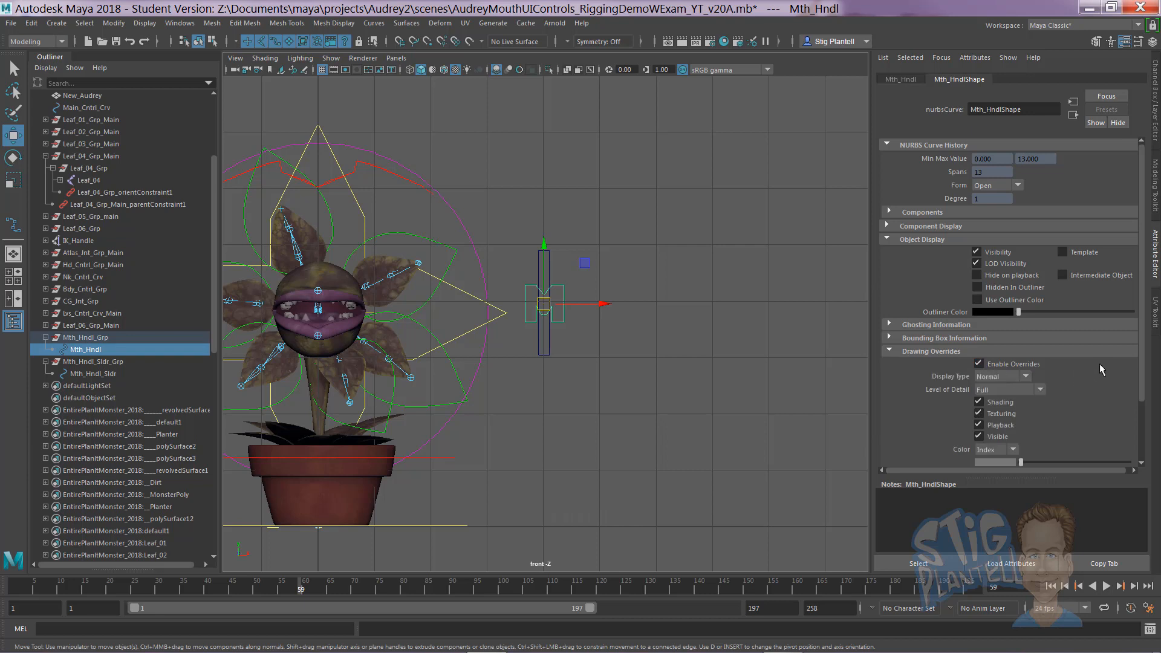
Step: Set the override index color of the M handle to magenta
left_click_drag(1142, 357, 1140, 418)
mouse_move(1025, 391)
left_mouse_down()
mouse_move(1122, 391)
mouse_move(1028, 390)
mouse_move(1049, 391)
left_mouse_up()
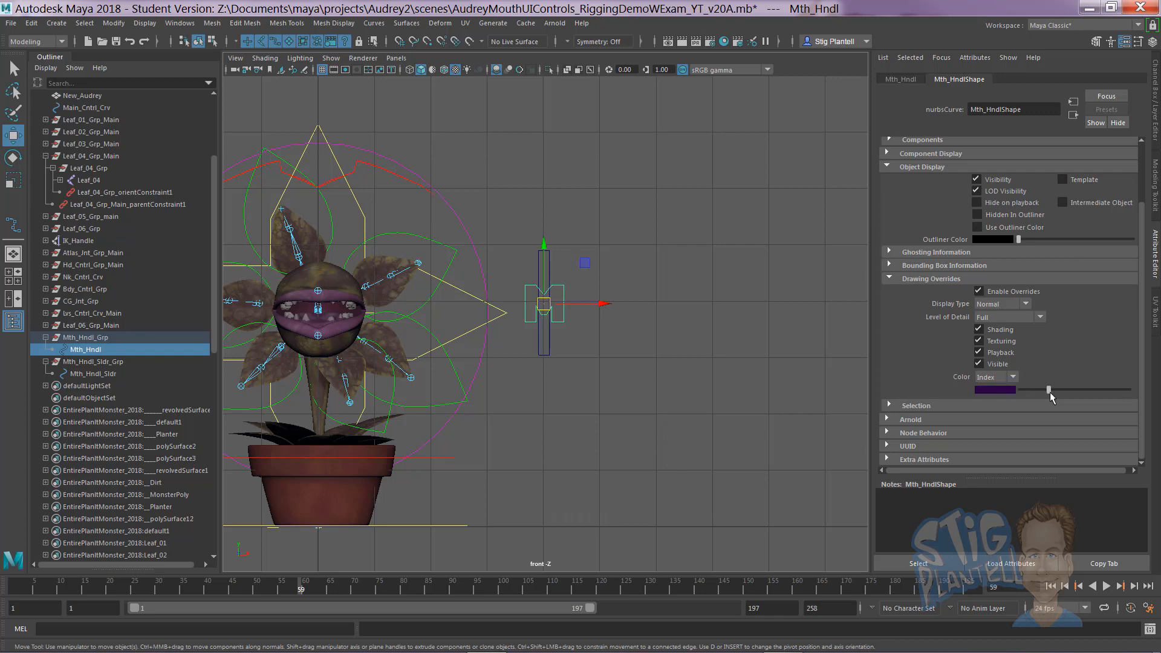
left_click(772, 316)
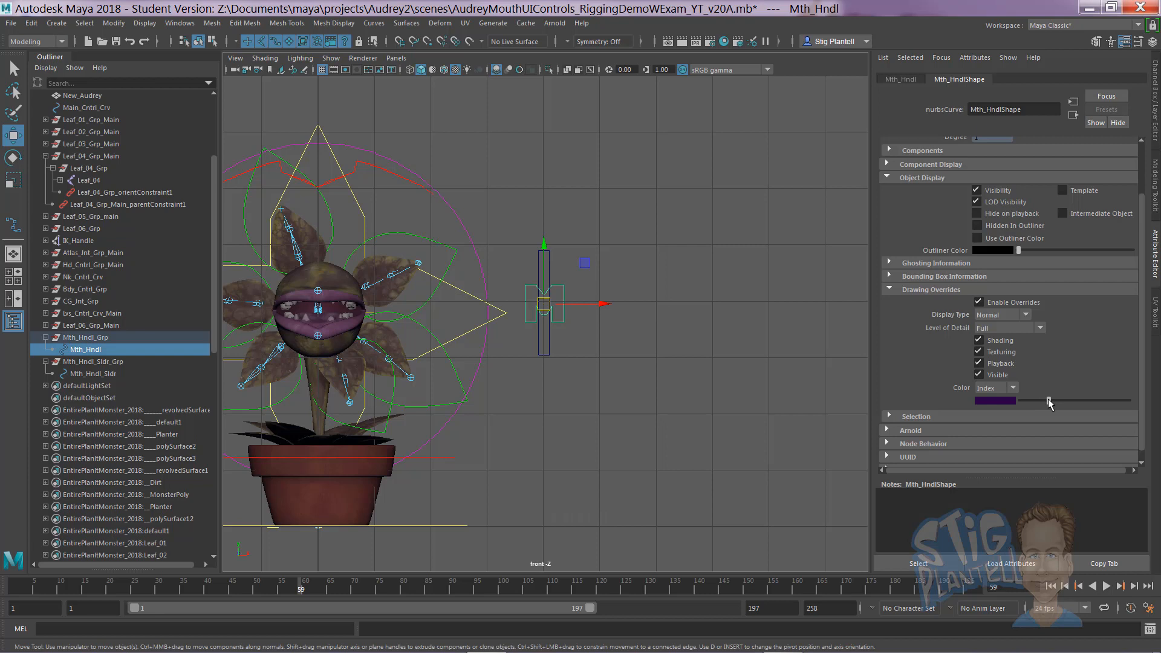
left_click_drag(1047, 399, 1052, 400)
left_click(667, 302)
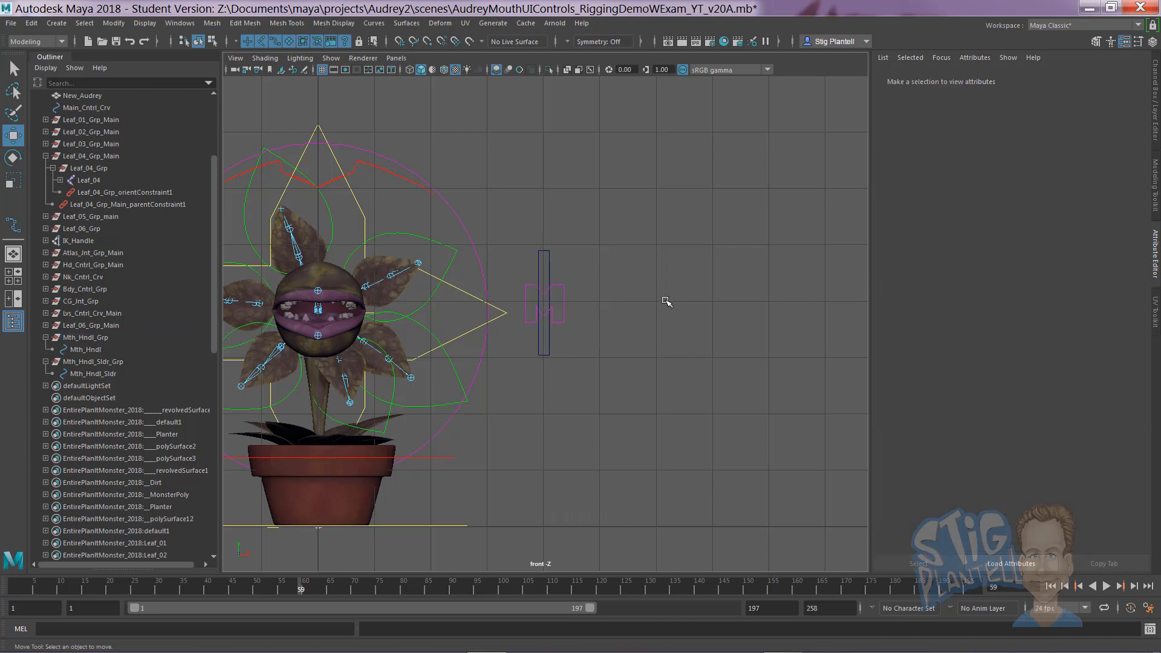
Step: Enable Drawing Overrides on the rectangular slider curve's shape and set its index color to green
middle_click_drag(568, 293, 578, 261, "alt")
right_click_drag(578, 261, 876, 411, "alt")
middle_click_drag(536, 221, 532, 273, "alt")
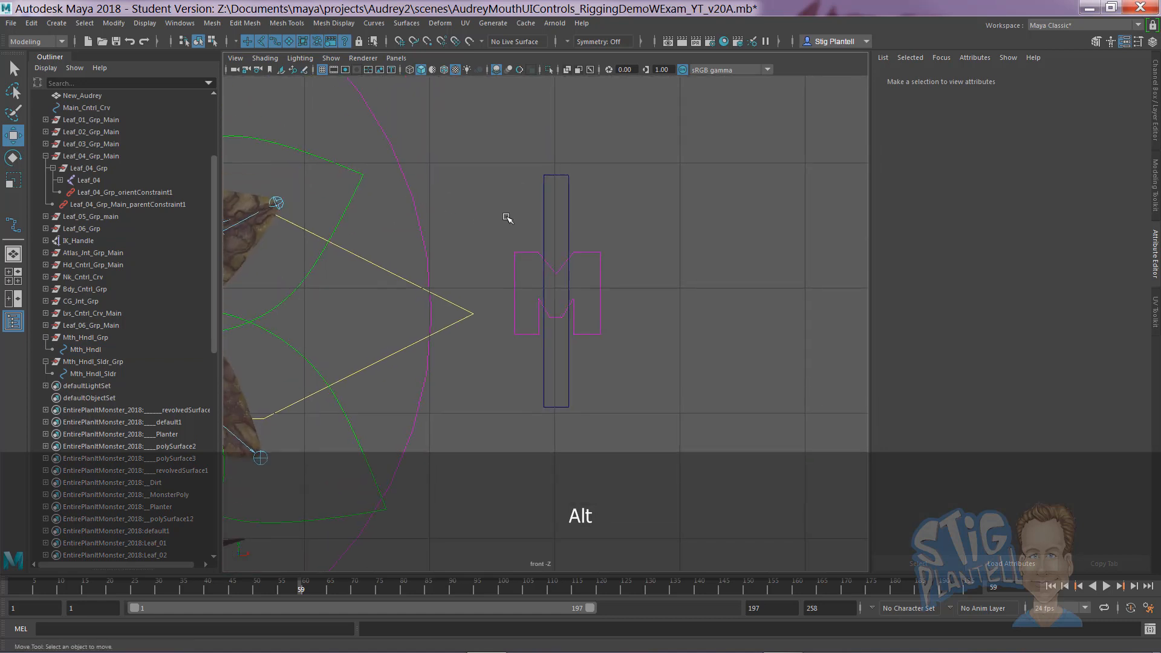
left_click(562, 216)
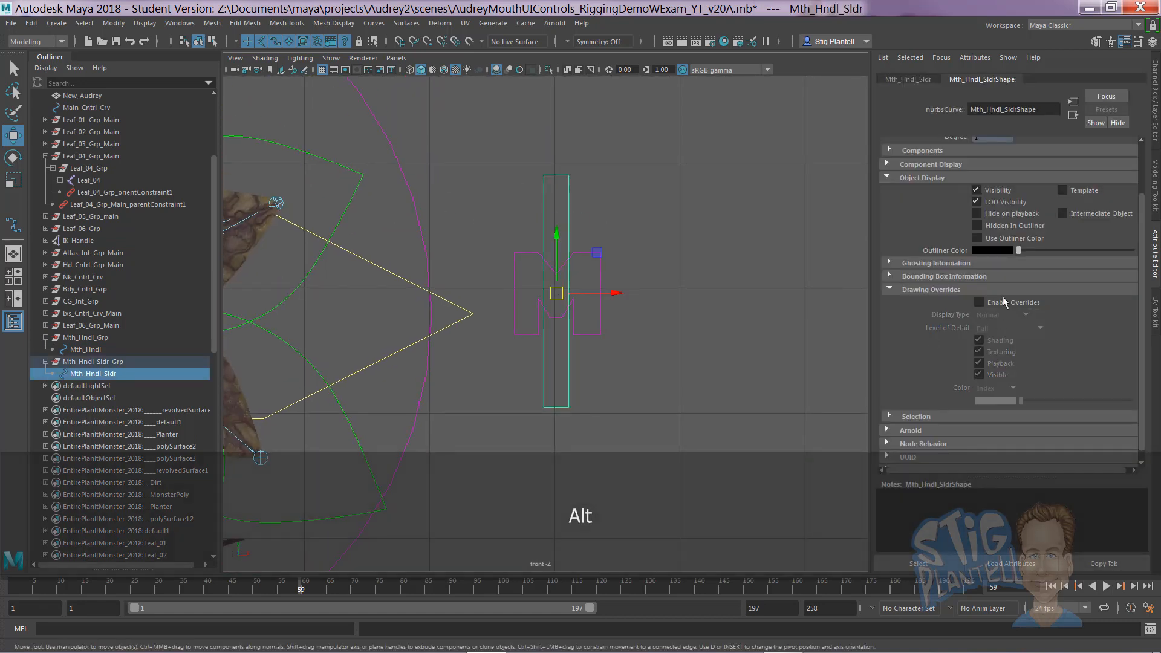
left_click(978, 301)
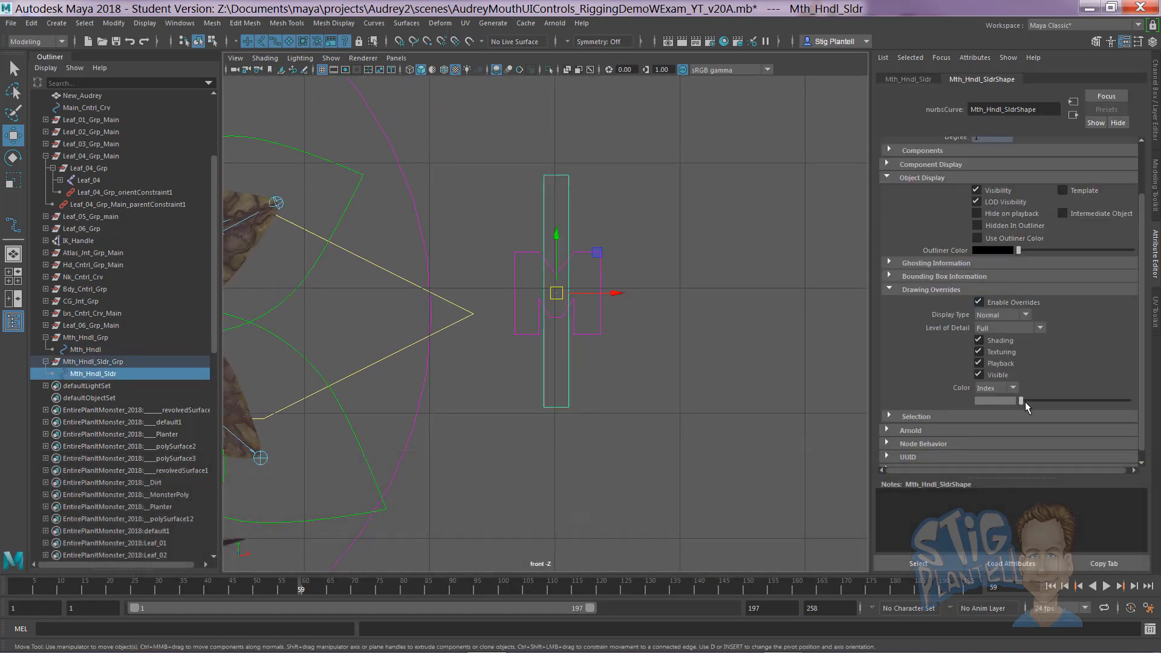
left_click_drag(1024, 401, 1068, 405)
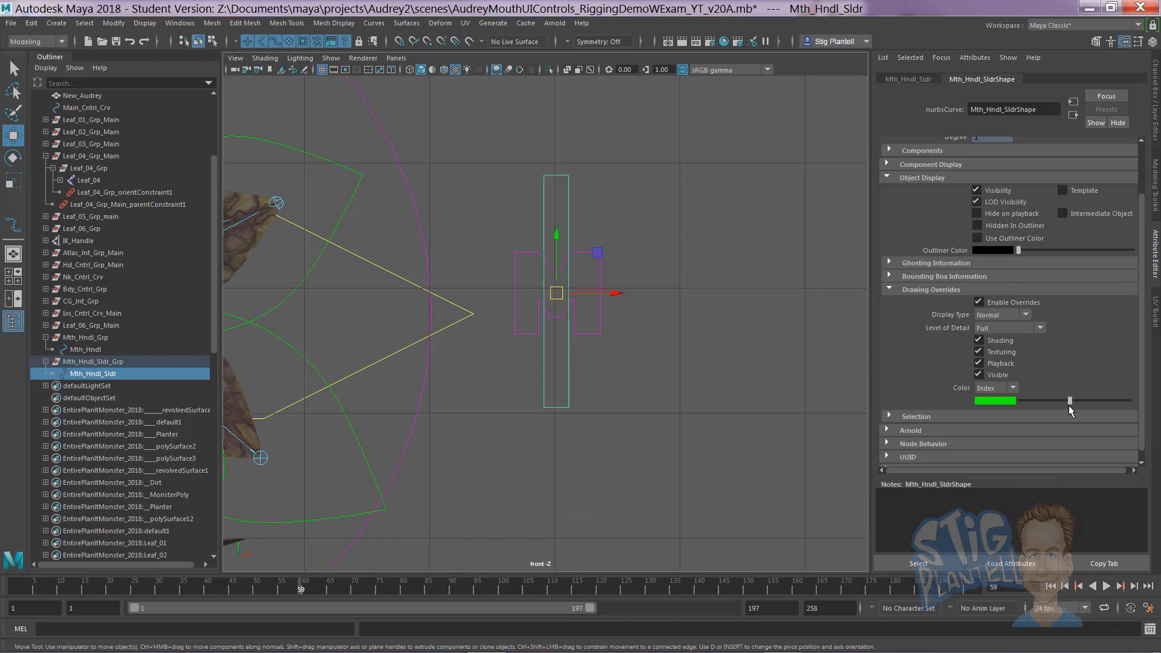
left_click(776, 361)
Step: Change the override index color of the M handle to light blue
middle_click_drag(616, 345, 656, 342, "alt")
right_click_drag(655, 342, 495, 330, "alt")
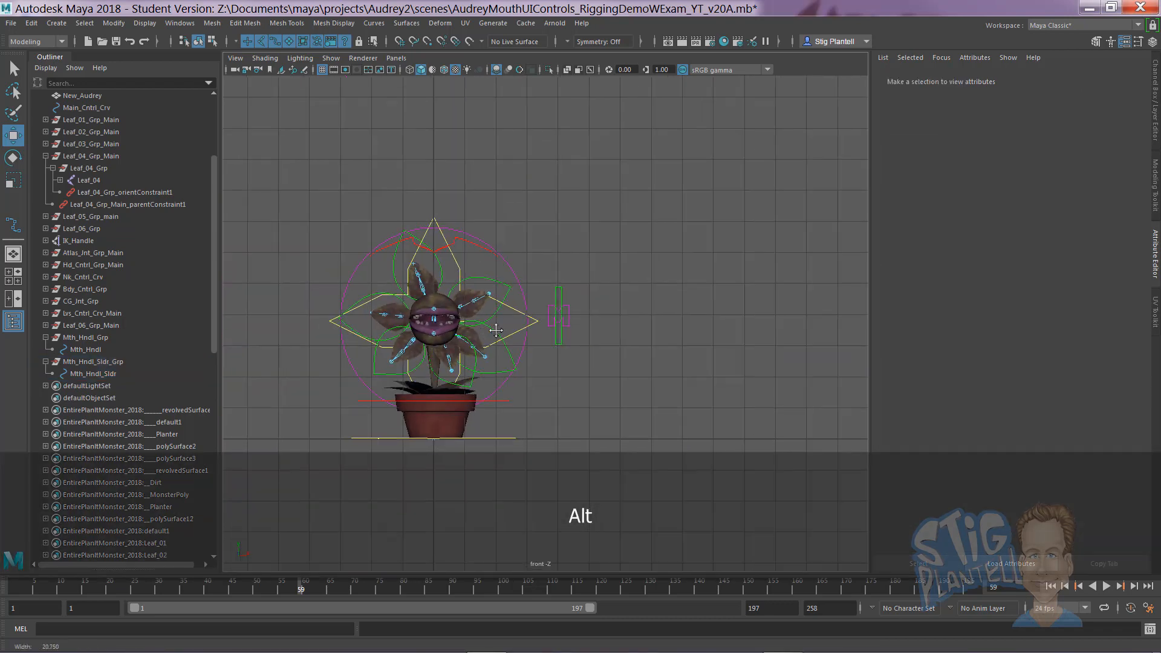
middle_click_drag(495, 331, 512, 327, "alt")
left_click_drag(512, 327, 573, 334, "alt")
right_click_drag(572, 334, 699, 359, "alt")
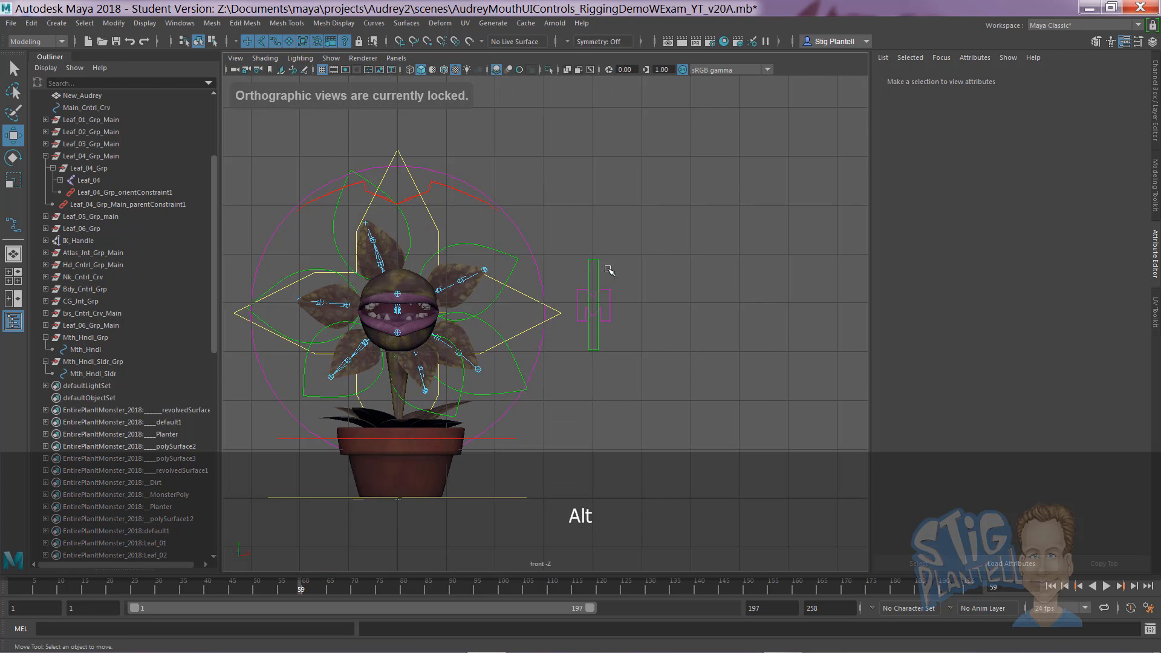
left_click(598, 270)
left_click(627, 326)
left_click(610, 313)
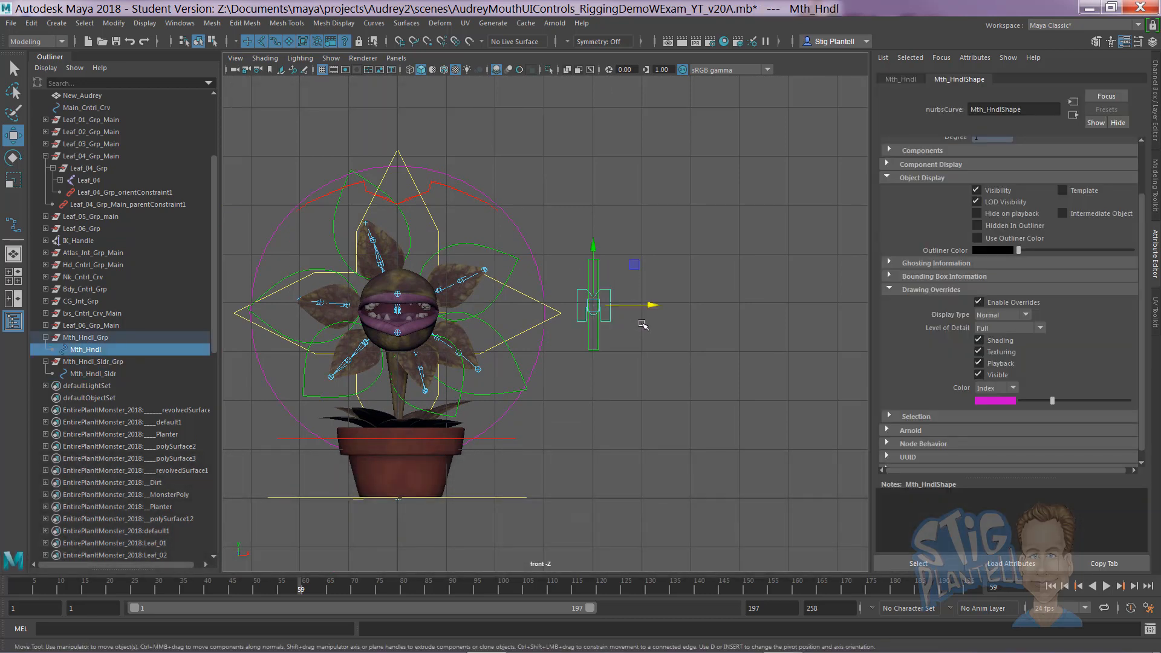
left_click_drag(1052, 400, 1083, 404)
left_click(751, 261)
Step: Set the override index color of the M handle to yellow
middle_click_drag(635, 296, 627, 294, "alt")
right_click_drag(627, 293, 698, 295, "alt")
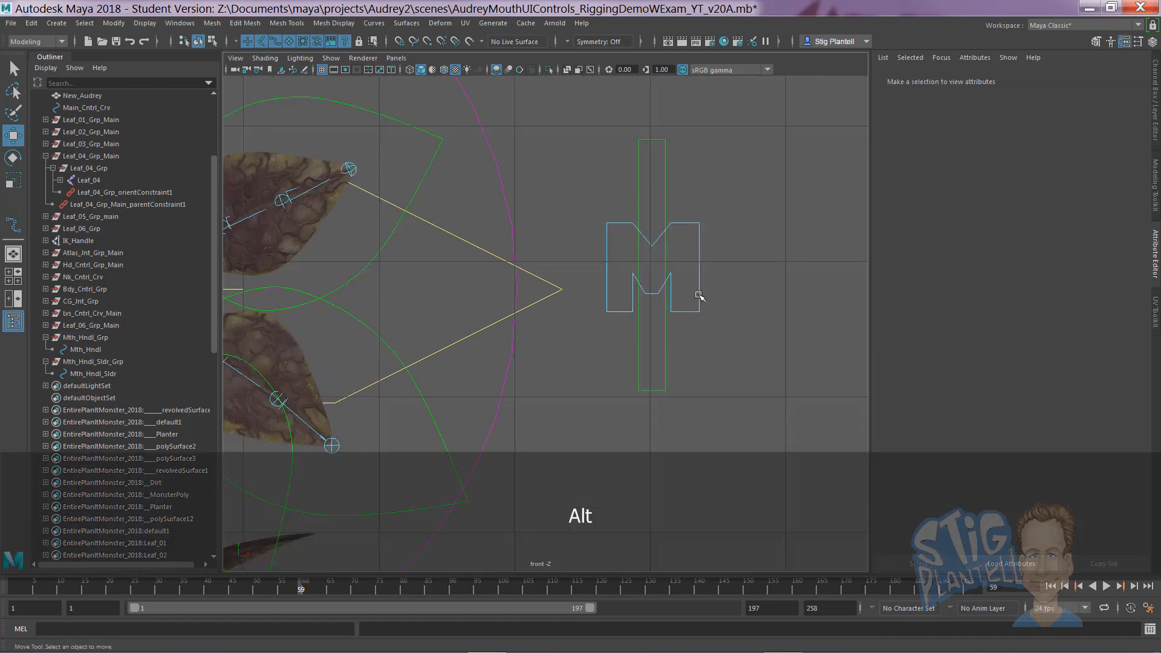
left_click(699, 295)
left_click_drag(1079, 401, 1080, 404)
left_click(742, 293)
middle_click_drag(723, 332, 713, 390, "alt")
right_click_drag(713, 390, 610, 369, "alt")
middle_click_drag(684, 355, 703, 340, "alt")
right_click_drag(703, 340, 748, 357, "alt")
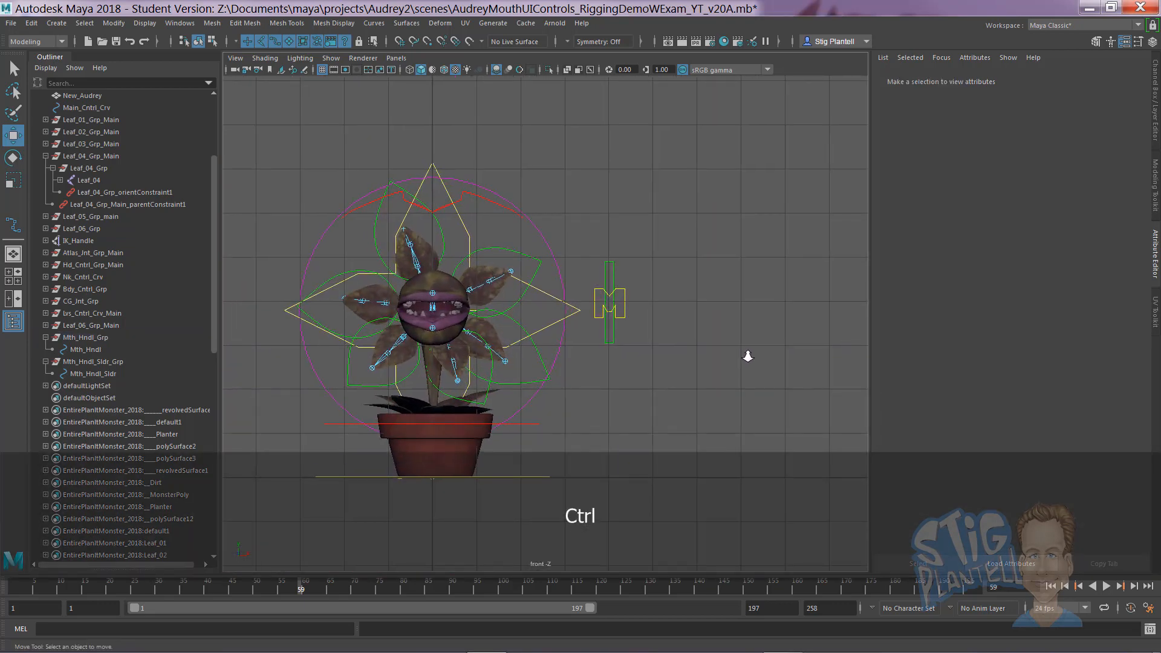
Step: Try to save the scene under its current file name
key("ctrl+s")
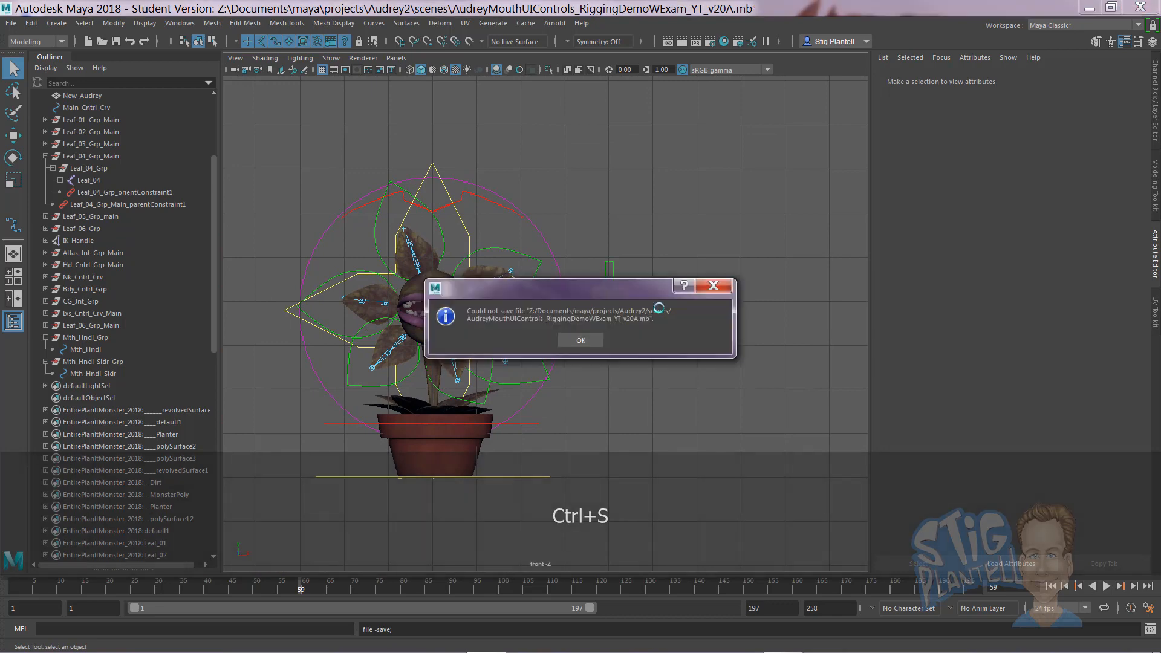
left_click(580, 340)
key("w")
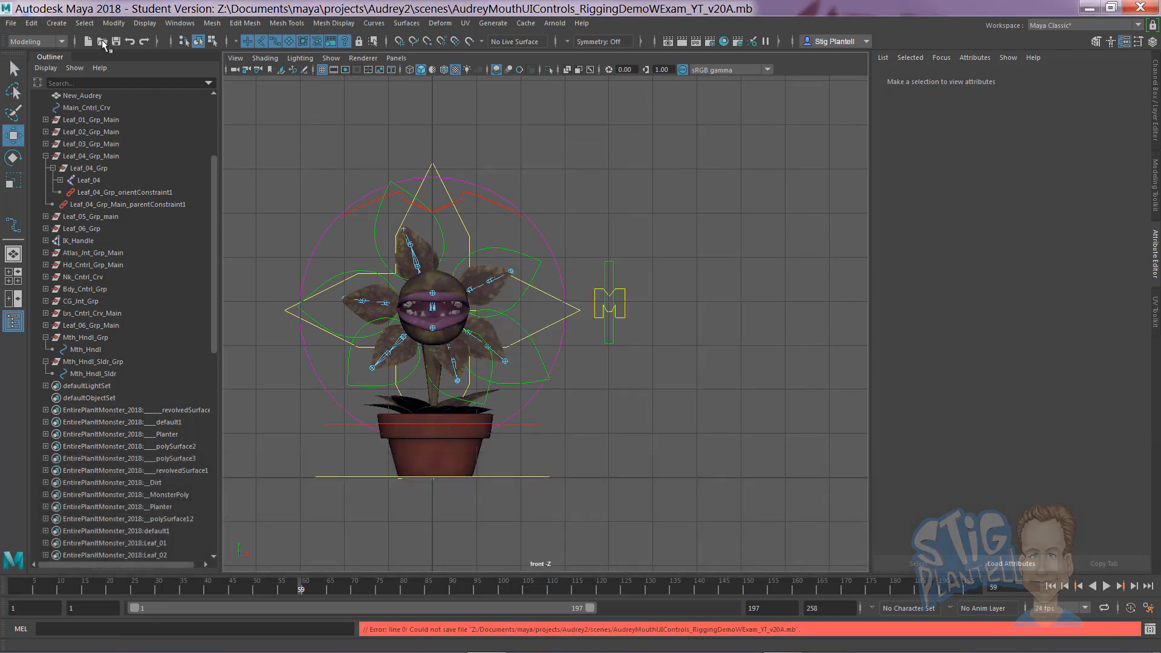
Step: Save the scene as a new version named AudreyMouthUIControls_RiggingDemoWExam_YT_v20B.mb, accepting the student version notice
left_click(11, 23)
left_click(63, 80)
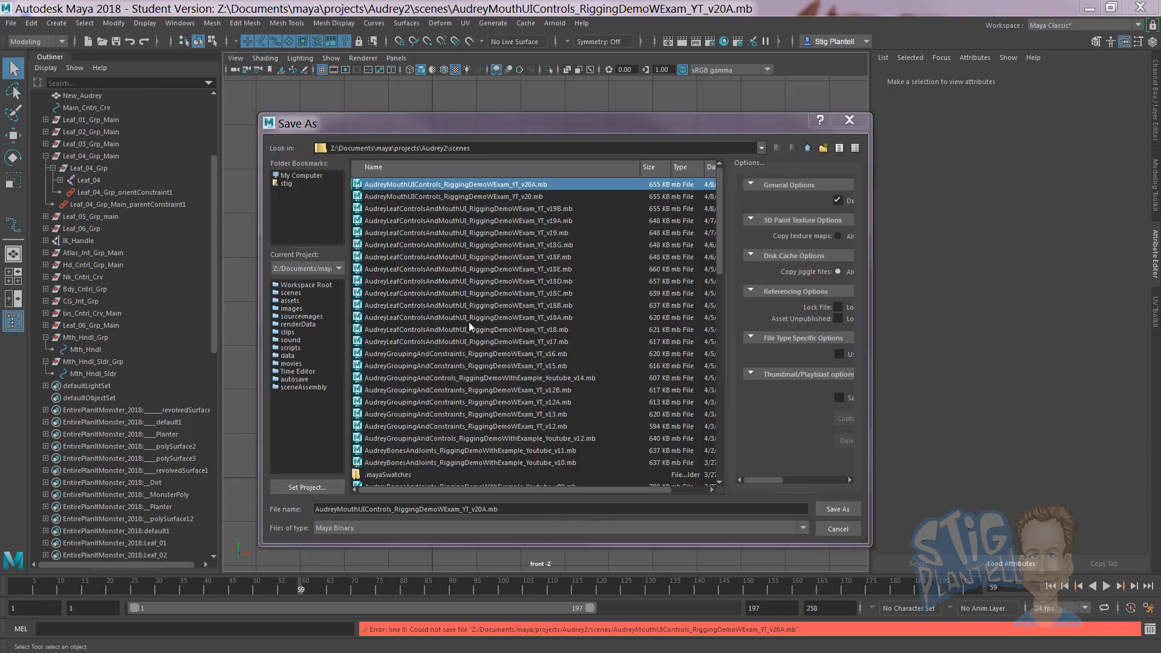
left_click(486, 507)
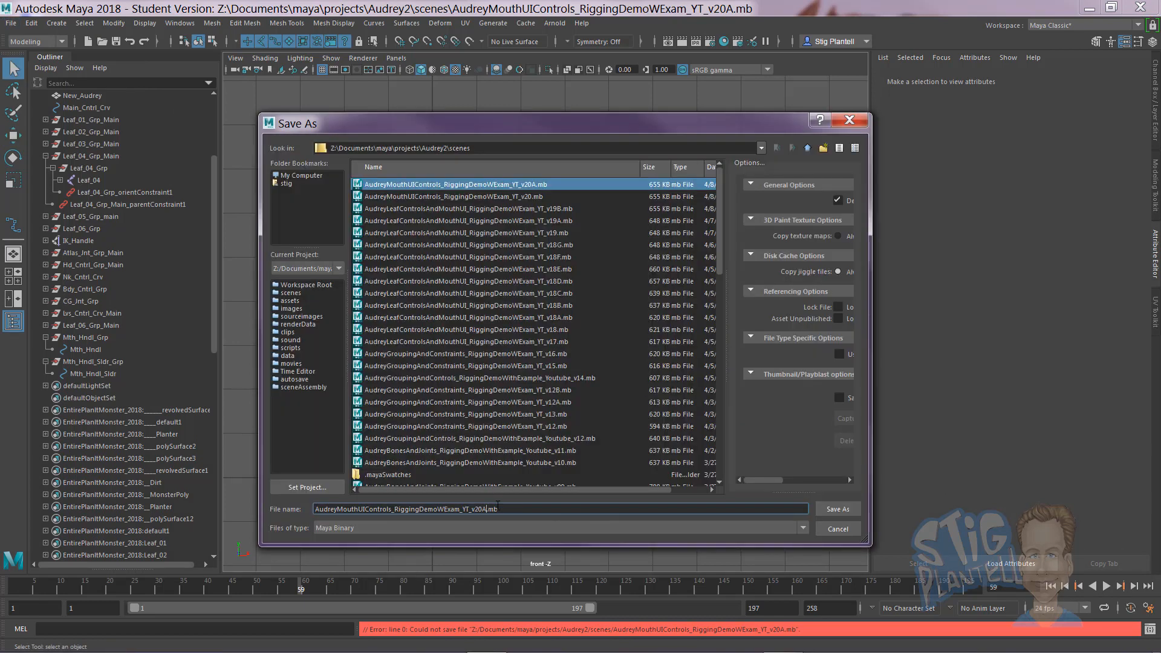
key("BackSpace")
type("B")
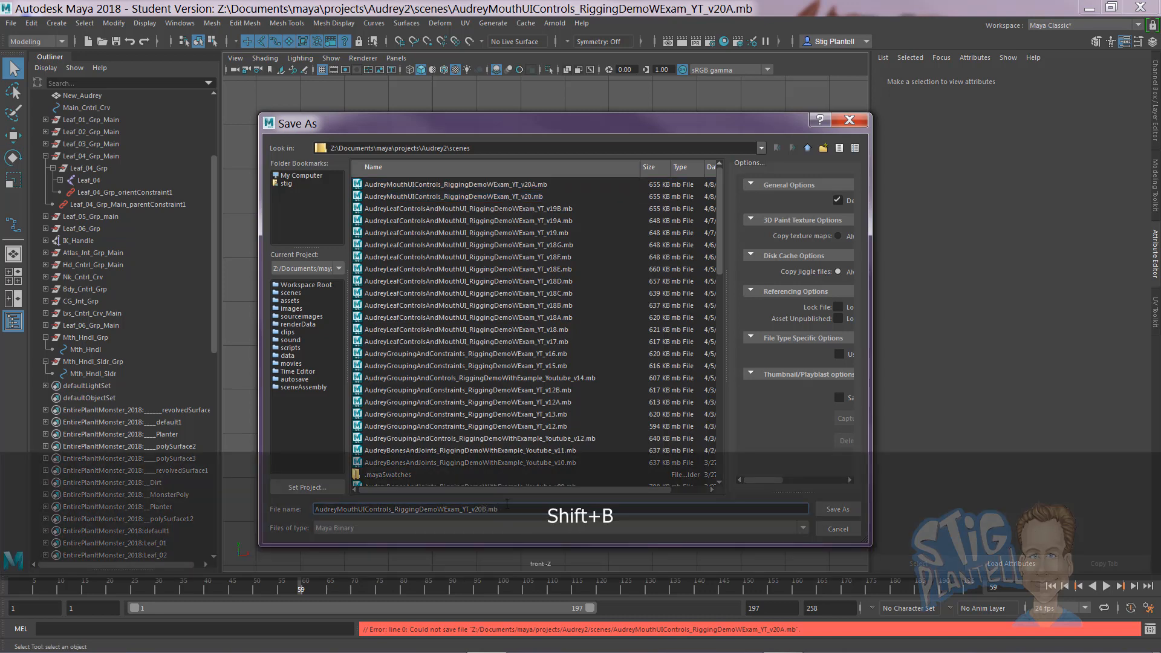
left_click(834, 509)
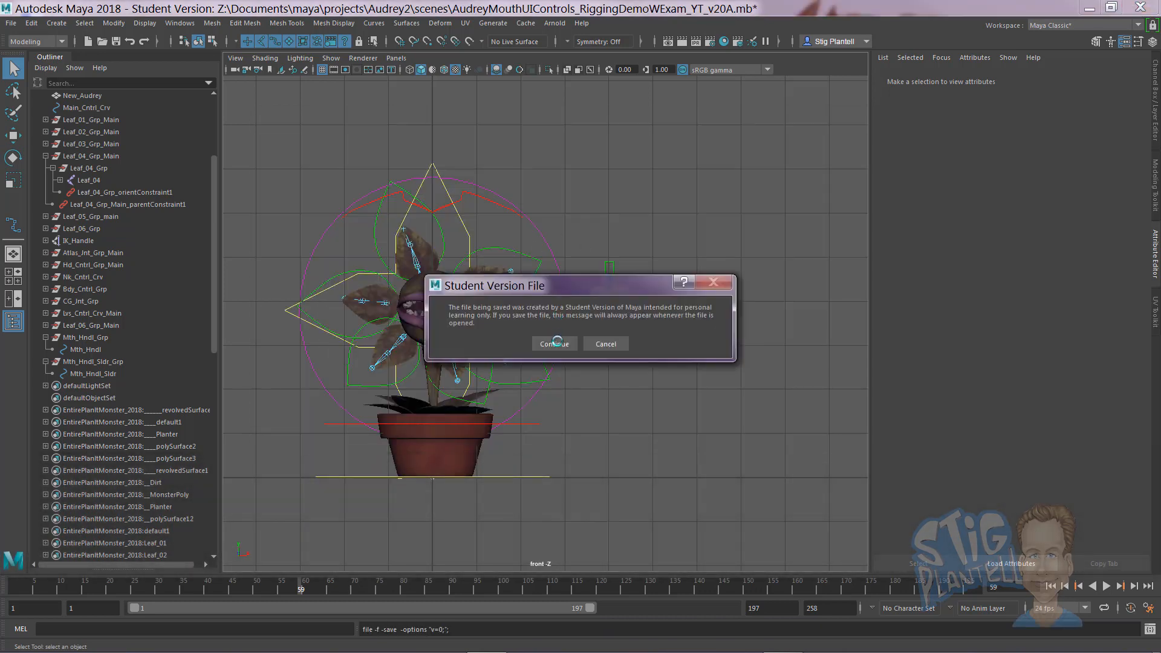
left_click(554, 342)
Step: Select the M handle curve beside the plant and show the Limit Information of its transform node
key("w")
middle_click_drag(570, 306, 603, 312, "alt")
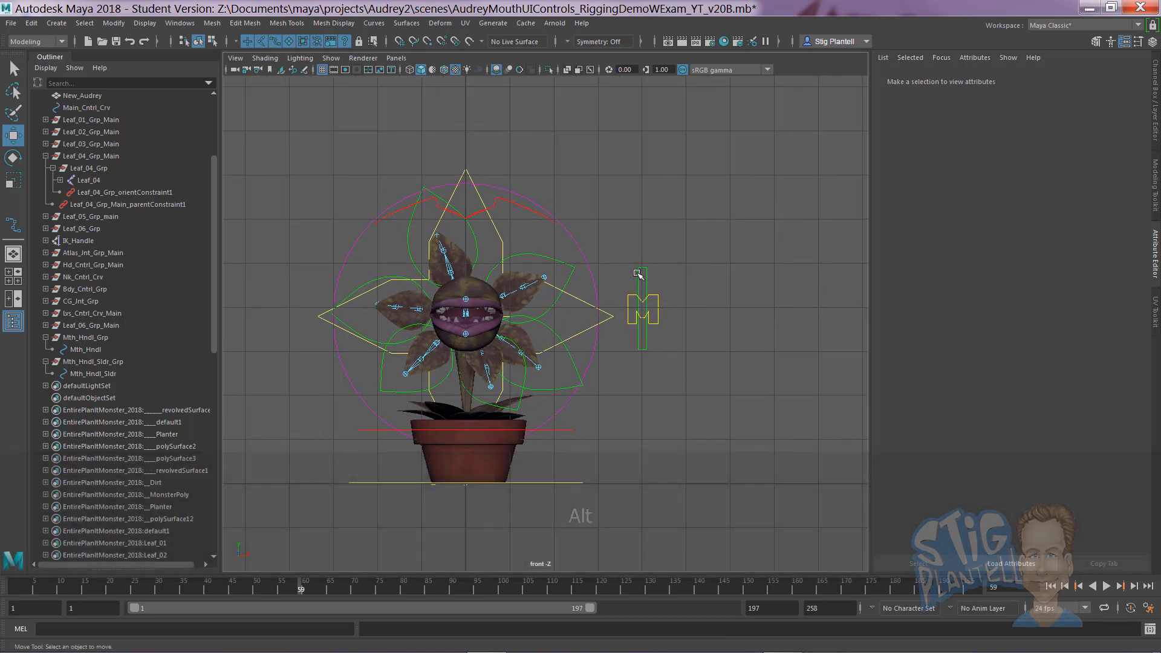
left_click(658, 304)
middle_click_drag(693, 317, 670, 303, "alt")
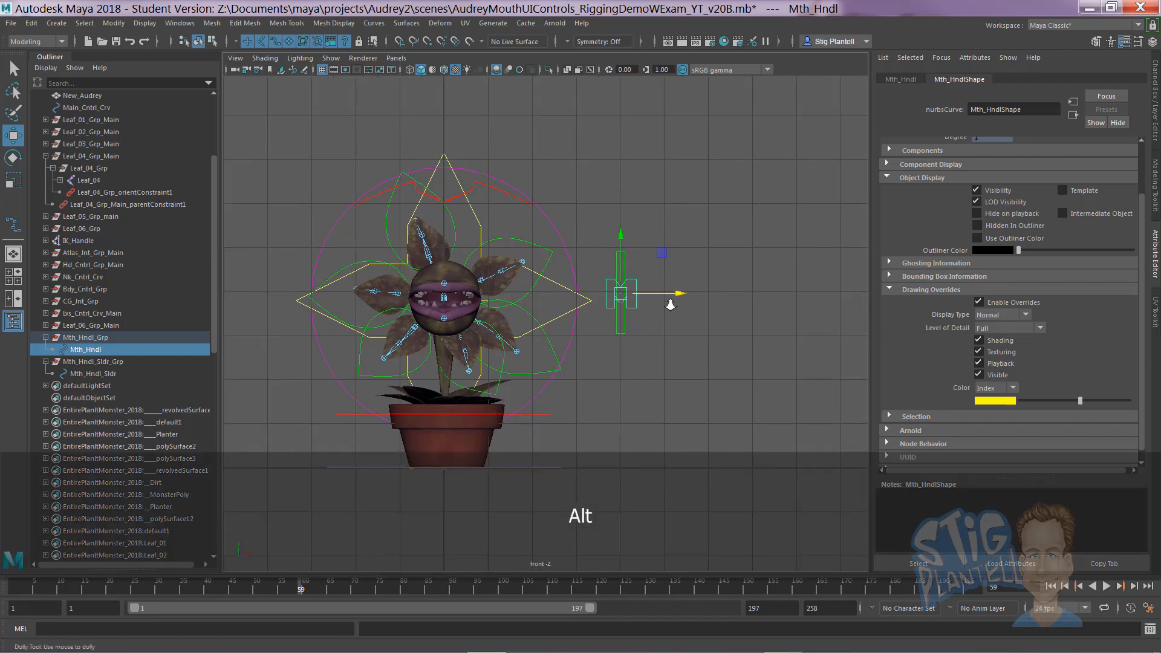
right_click_drag(671, 303, 702, 319, "alt")
middle_click_drag(780, 336, 728, 330, "alt")
mouse_move(728, 330)
right_mouse_down("alt")
mouse_move(744, 334)
mouse_move(721, 332)
right_mouse_up("alt")
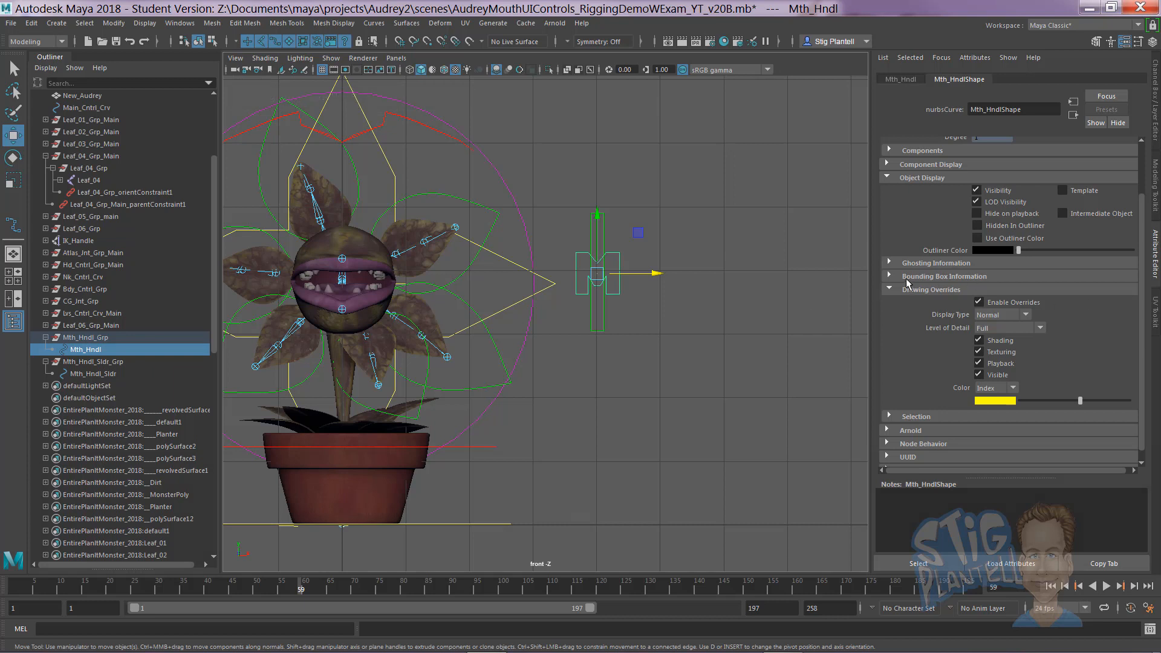
left_click(901, 79)
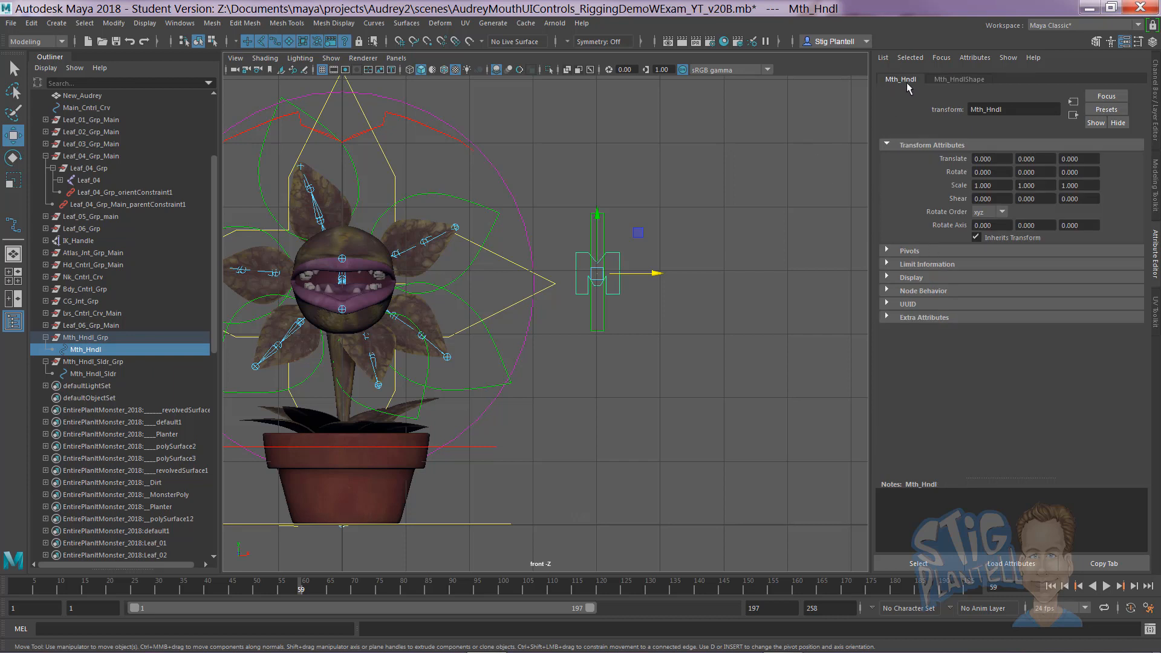
left_click(886, 264)
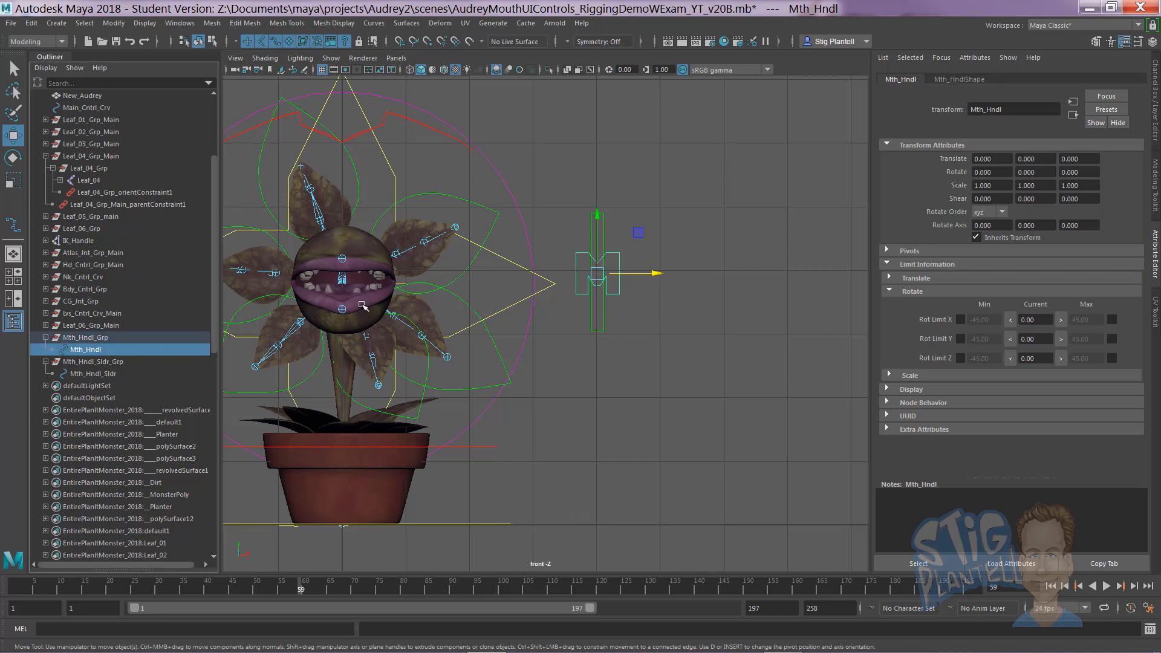
Step: Check the M handle's transform channels in the Channel Box and return to its transform attributes
left_click(1154, 106)
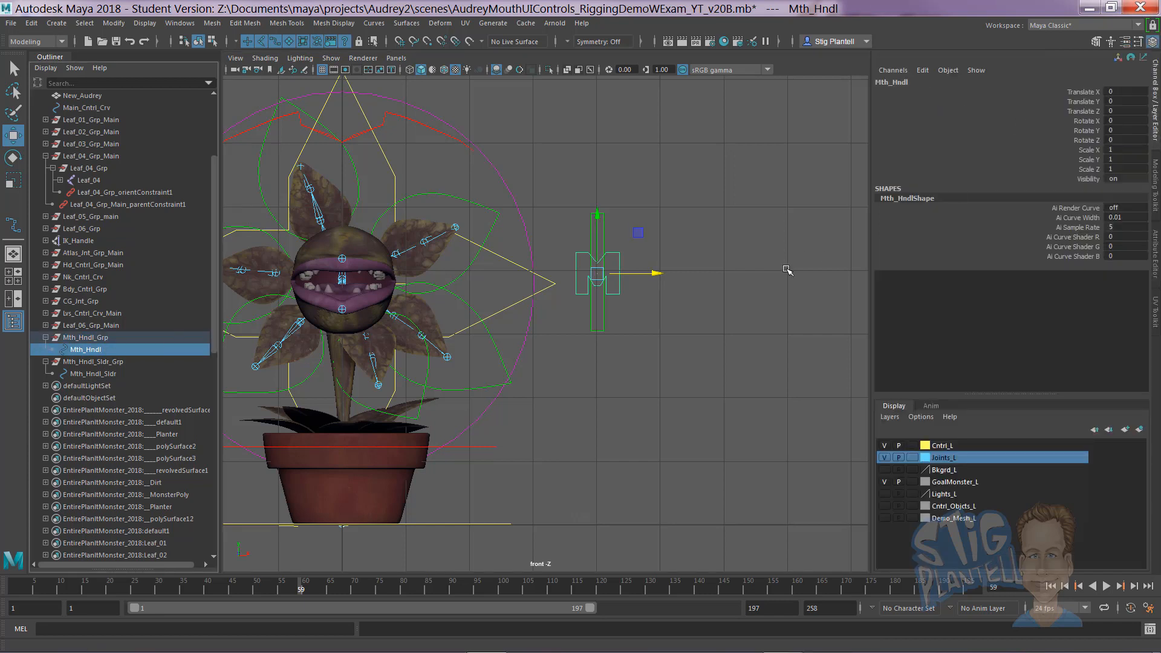
left_click(631, 294)
left_click(617, 289)
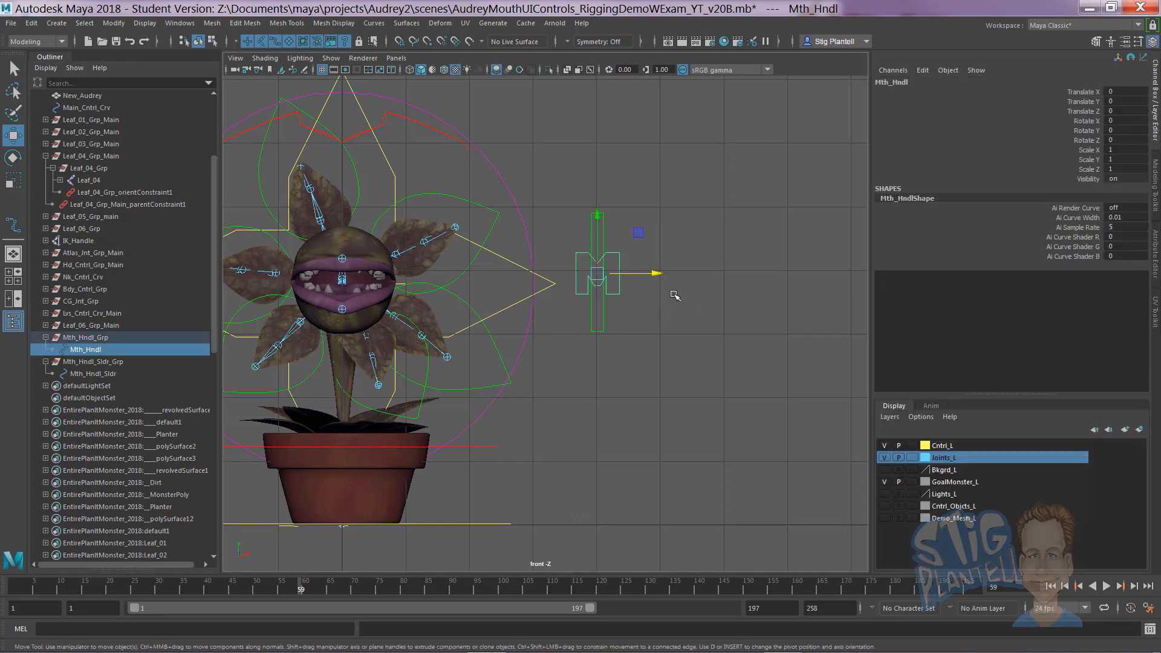
key("ctrl+a")
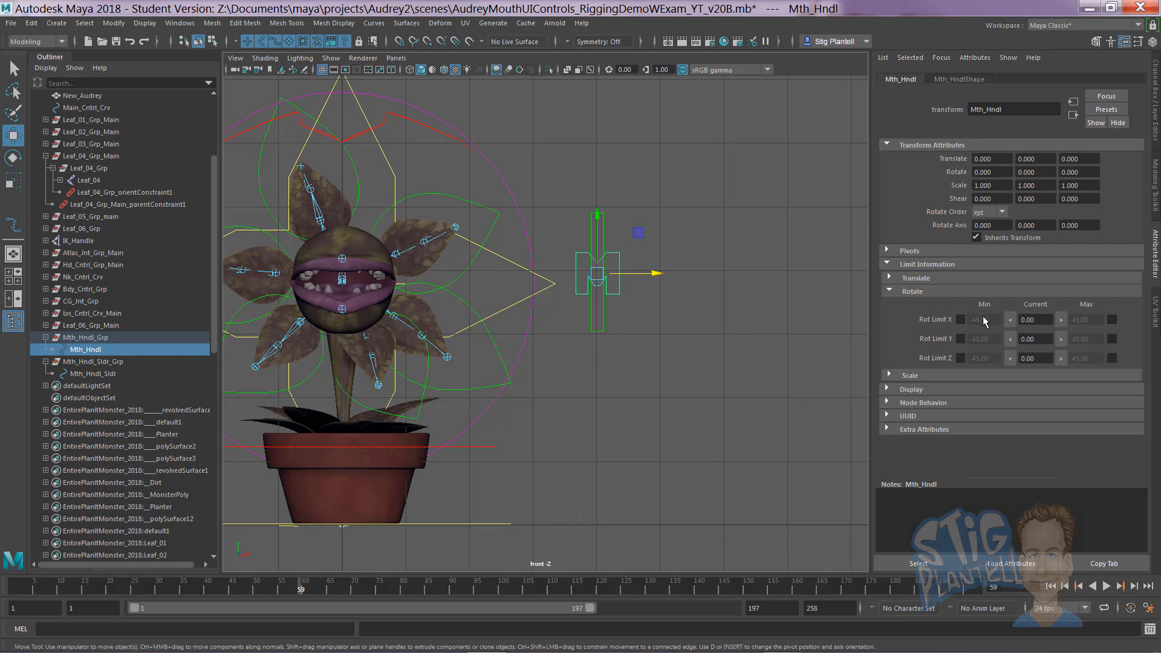
Step: Lock the M handle's rotation by enabling minimum and maximum rotate limits of 0 on X, Y and Z
left_click(1009, 319)
left_click(1010, 338)
left_click(1009, 358)
left_click(1060, 319)
left_click(1061, 338)
left_click(1061, 358)
left_click(960, 319)
left_click(960, 338)
left_click(960, 358)
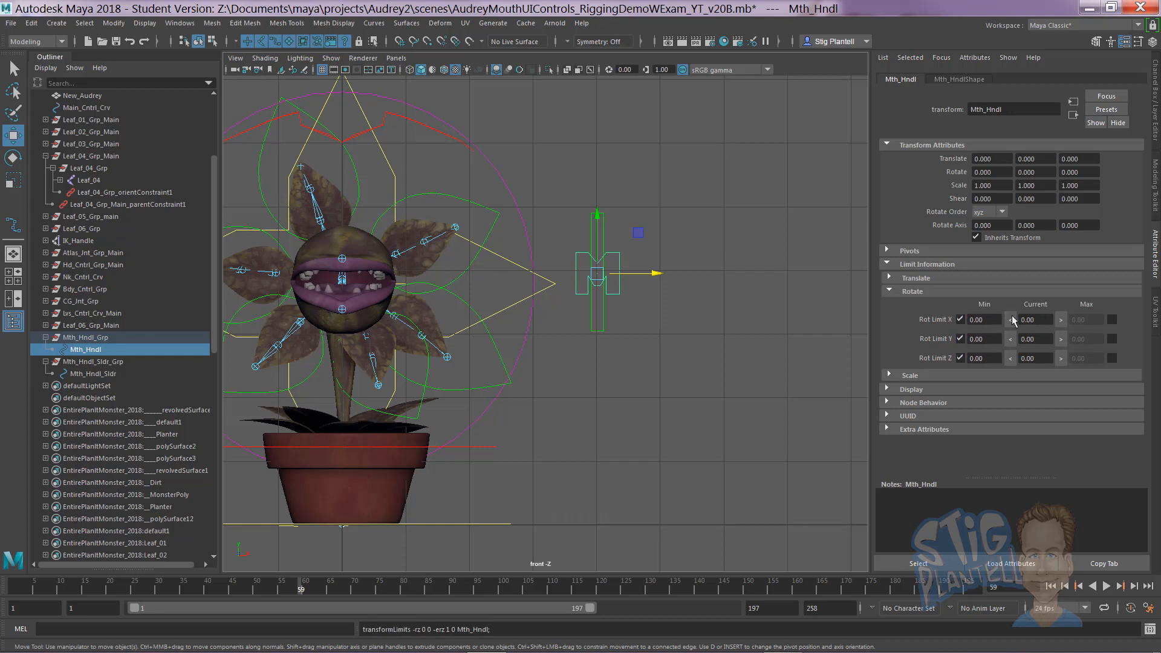
left_click(1111, 319)
left_click(1111, 339)
left_click(1112, 358)
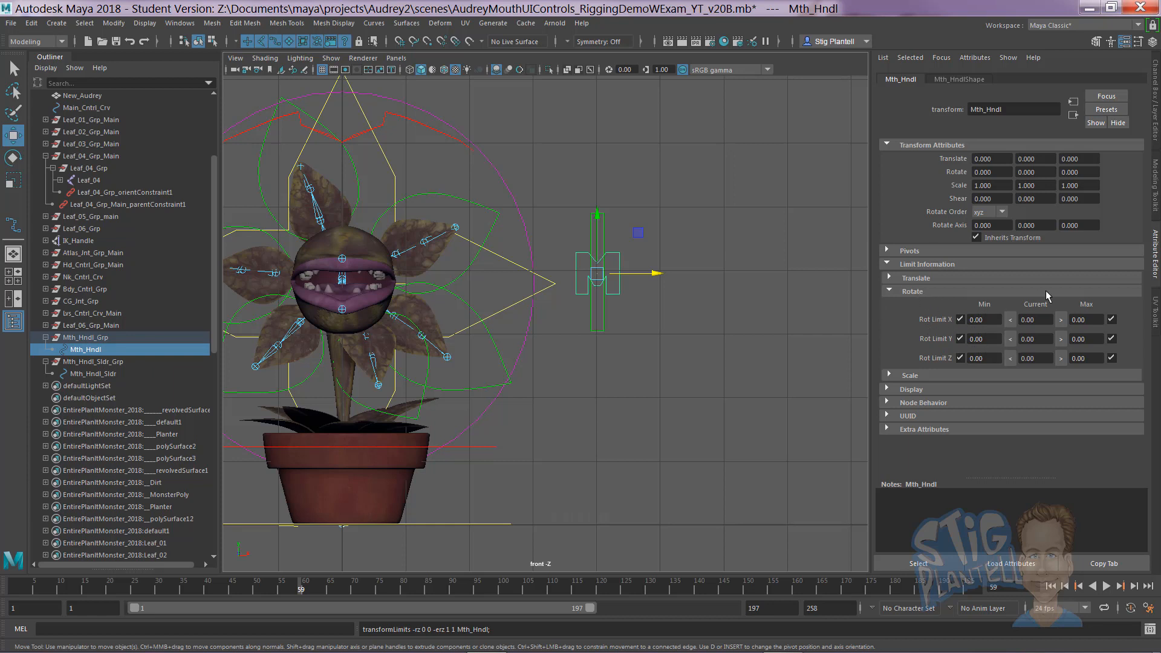
Step: Enable the M handle's minimum and maximum translate limits on Z, both set to 0
left_click(890, 291)
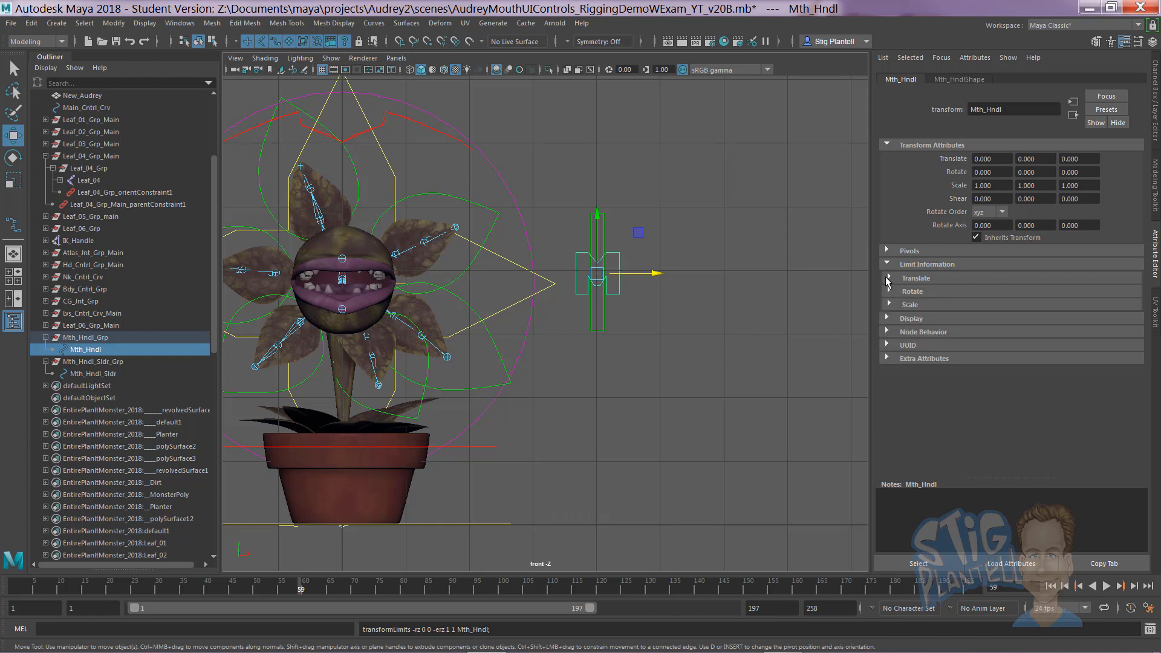
left_click(888, 278)
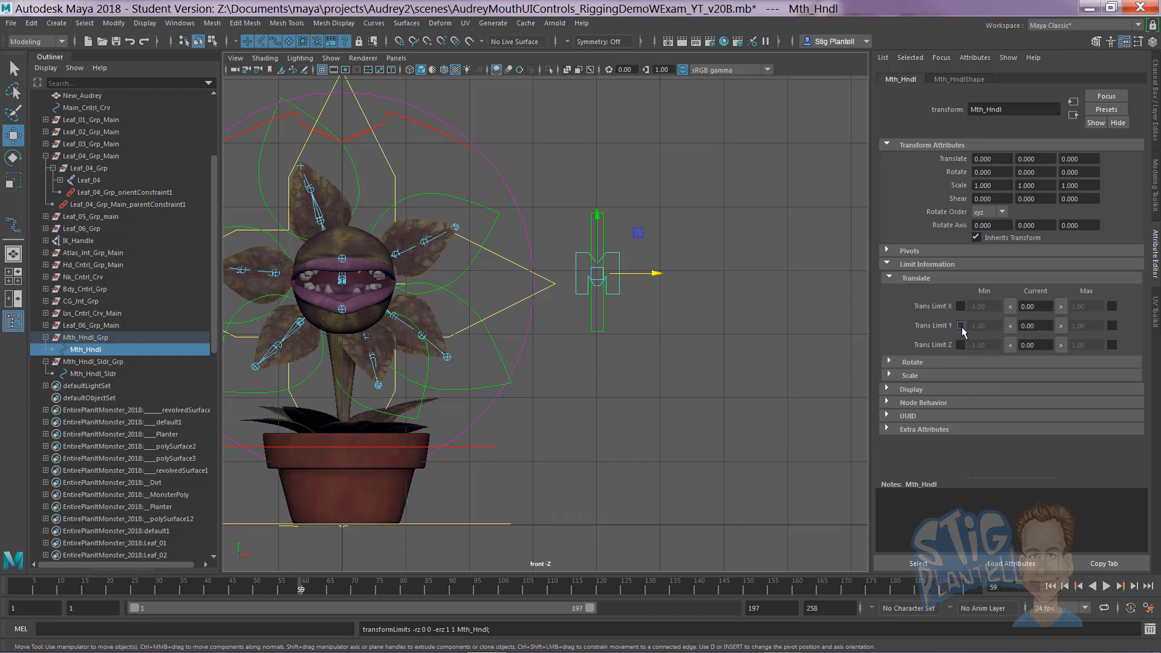
left_click(961, 344)
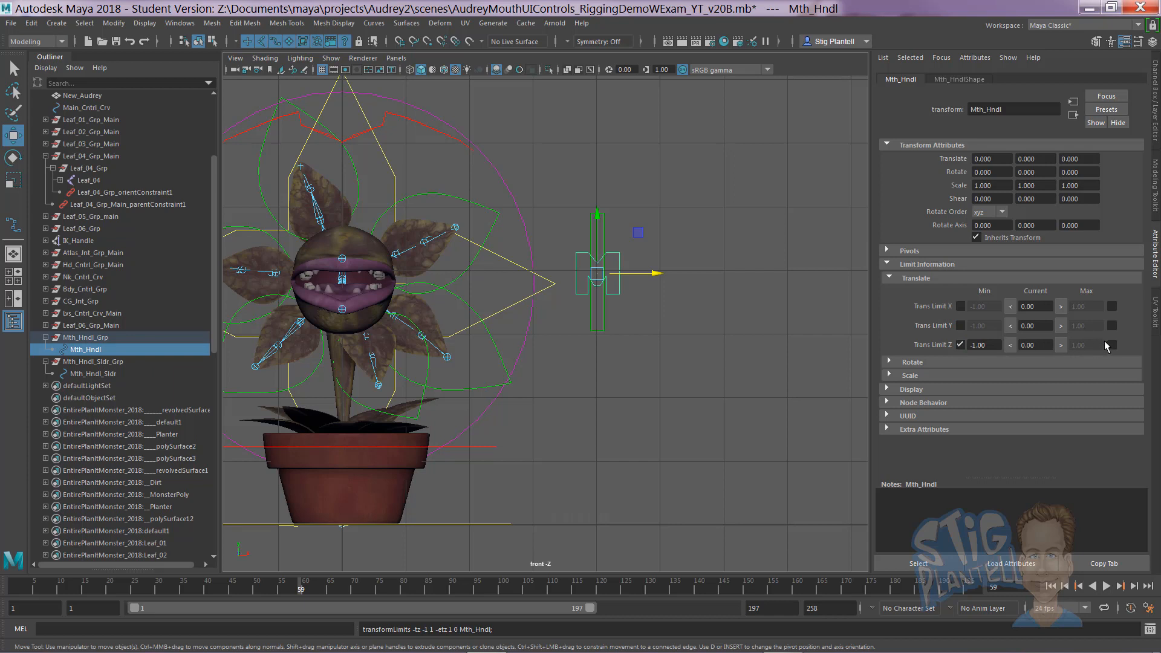
left_click(1010, 346)
left_click(1112, 345)
Step: Examine the M handle and its movement axes from several angles in the perspective view
key("space")
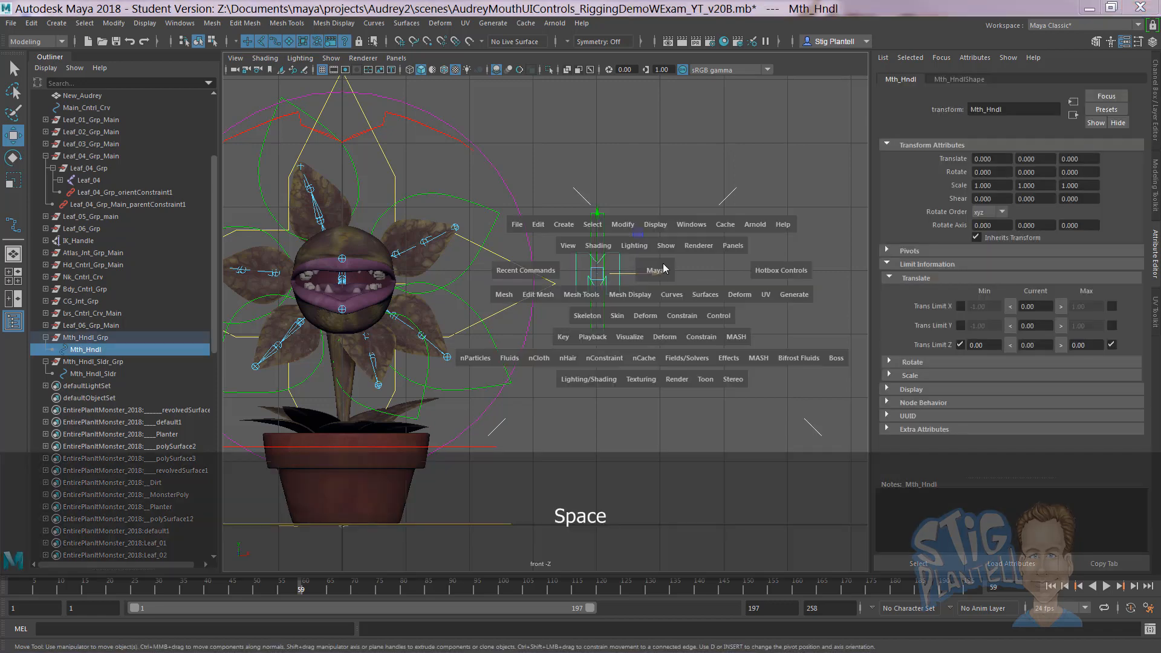
left_click_drag(663, 271, 665, 237)
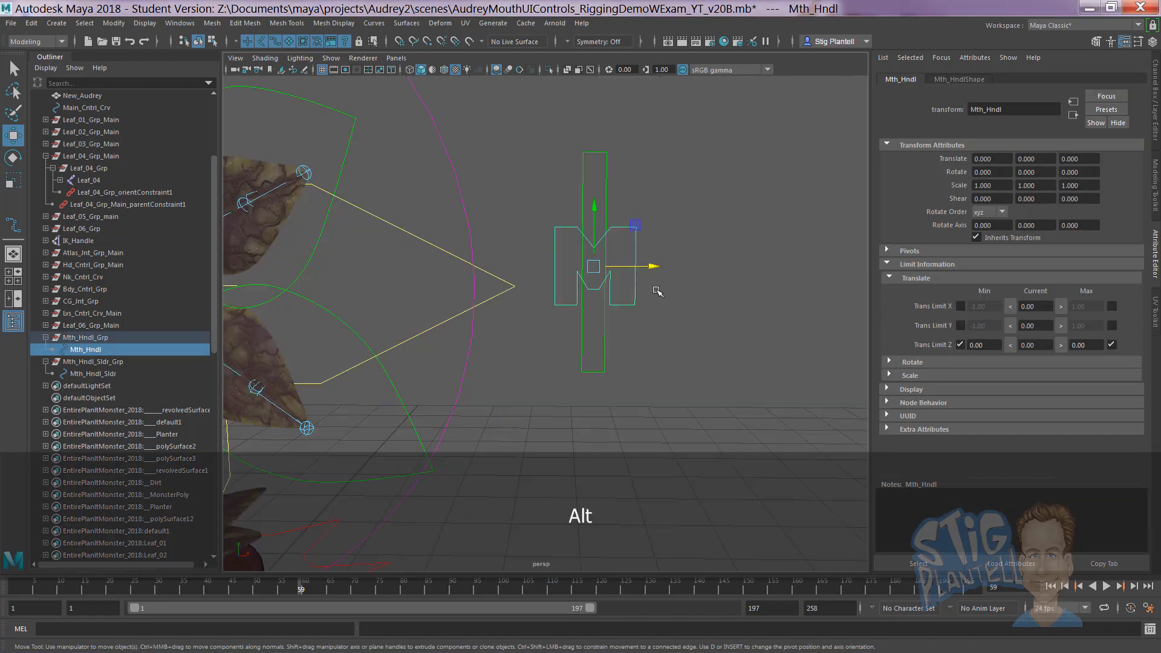
left_click_drag(653, 288, 707, 255, "alt")
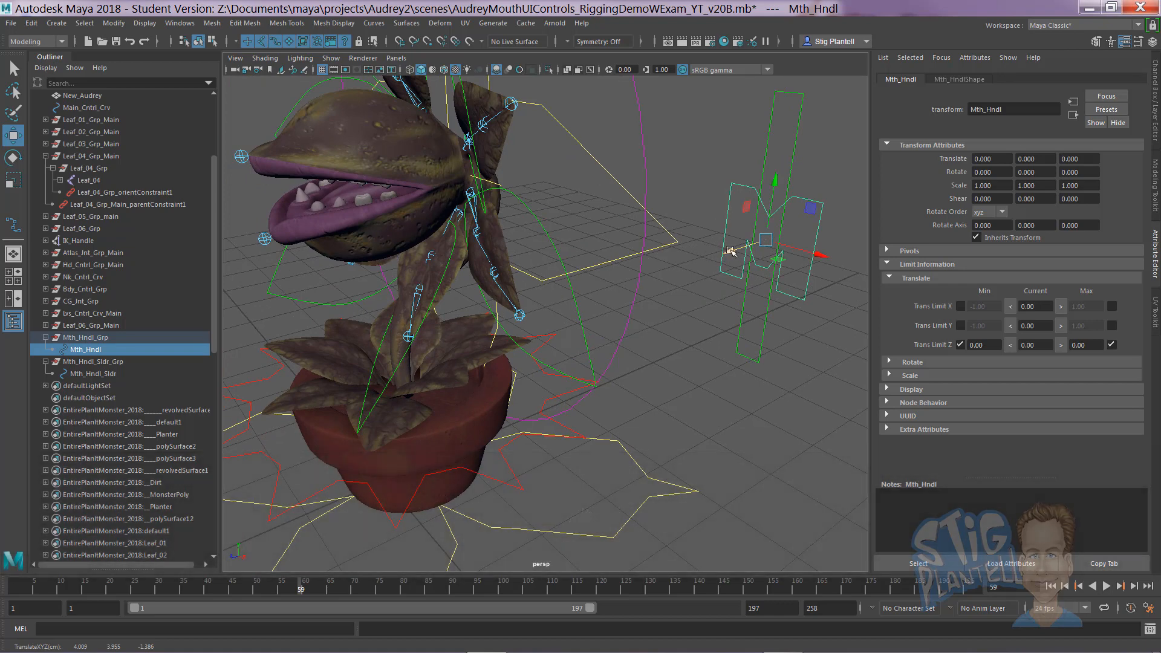
right_click_drag(514, 319, 458, 346, "alt")
middle_click_drag(458, 346, 504, 336, "alt")
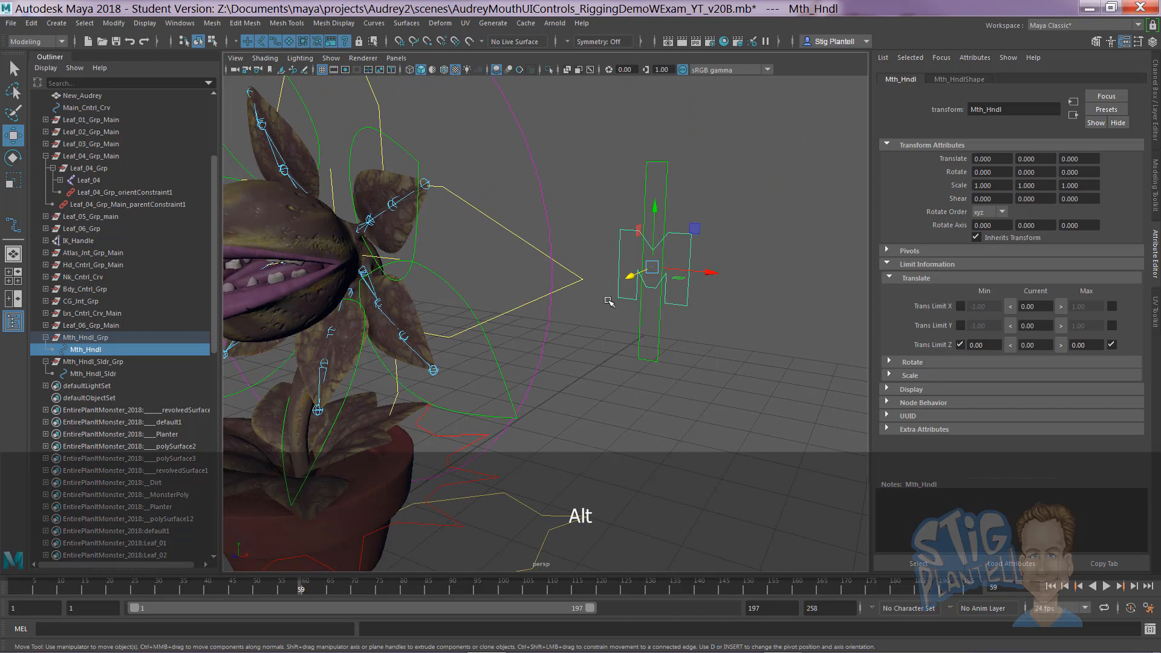
left_click_drag(633, 303, 562, 334, "alt")
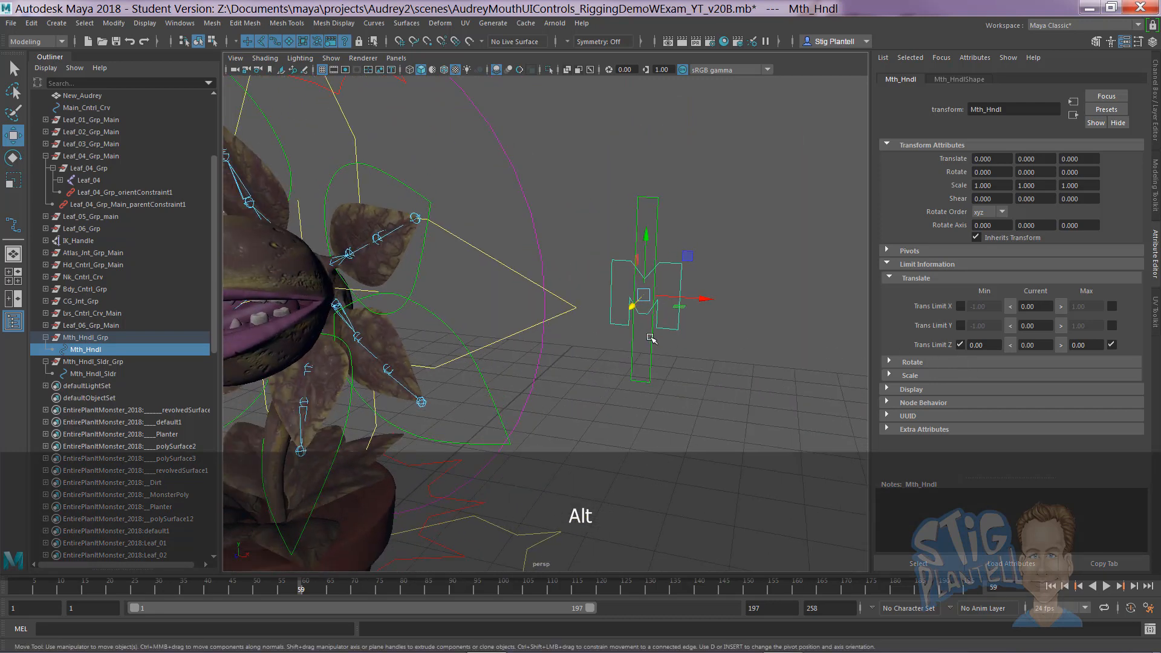
middle_click_drag(654, 332, 615, 346, "alt")
right_click_drag(615, 346, 673, 352, "alt")
middle_click_drag(673, 353, 635, 342, "alt")
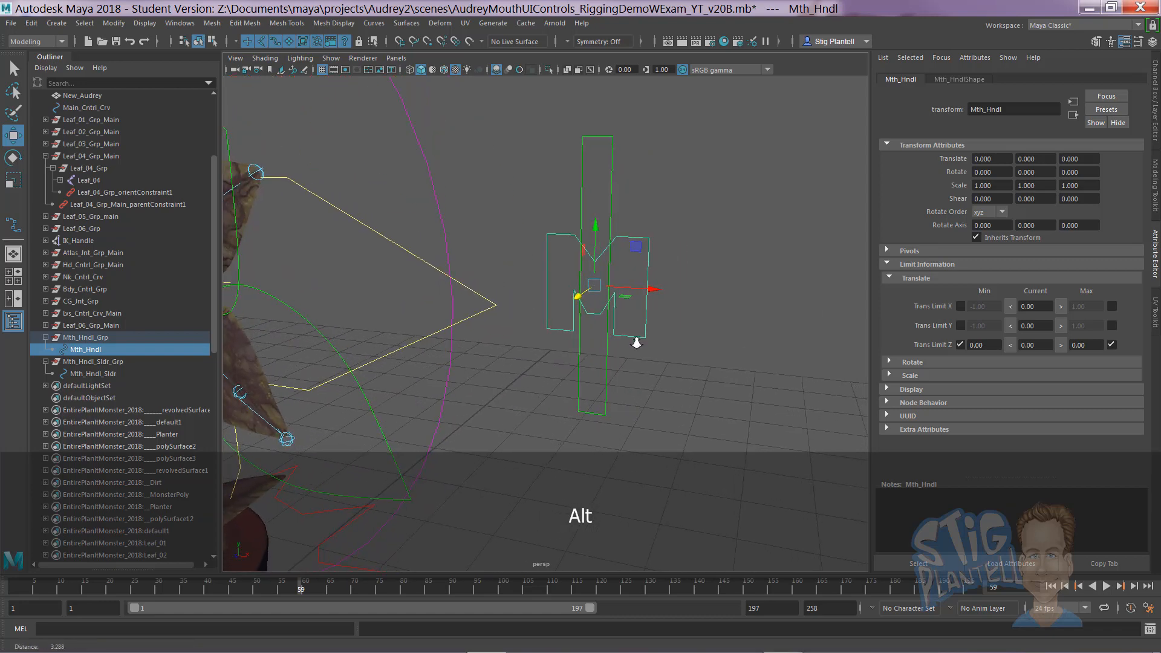
right_click_drag(636, 342, 685, 353, "alt")
middle_click_drag(685, 353, 685, 364, "alt")
right_click_drag(685, 364, 576, 352, "alt")
left_click_drag(576, 352, 631, 359, "alt")
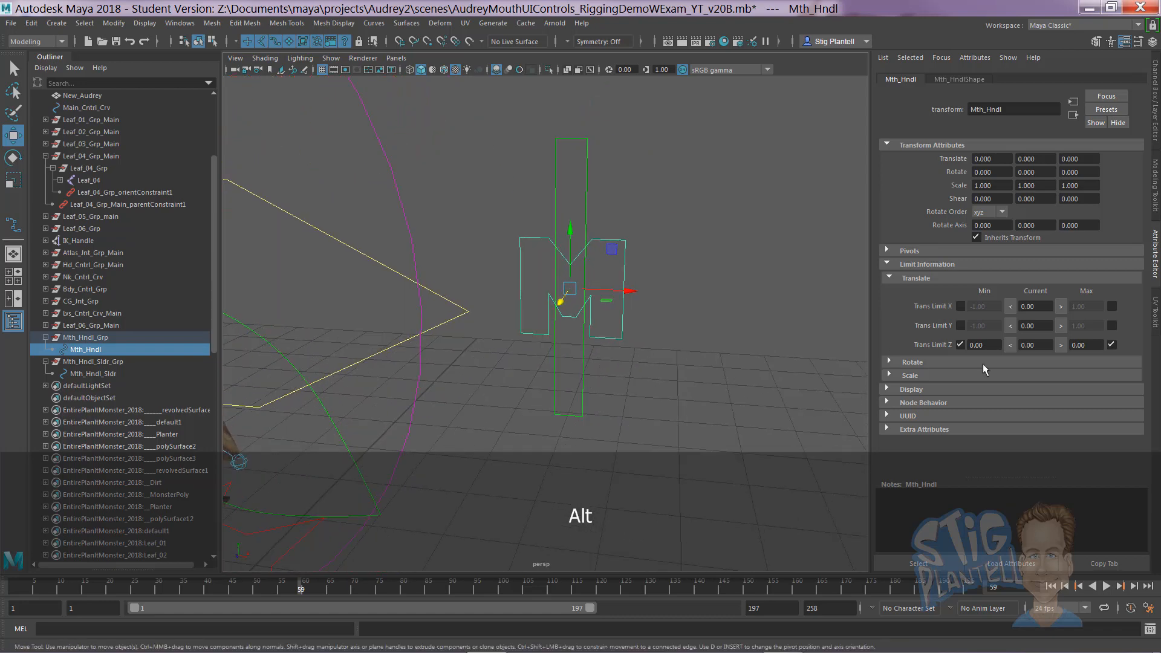
Step: Enable minimum and maximum translate limits of 0 on the M handle's X axis and test moving it sideways
left_click(961, 307)
left_click(1010, 306)
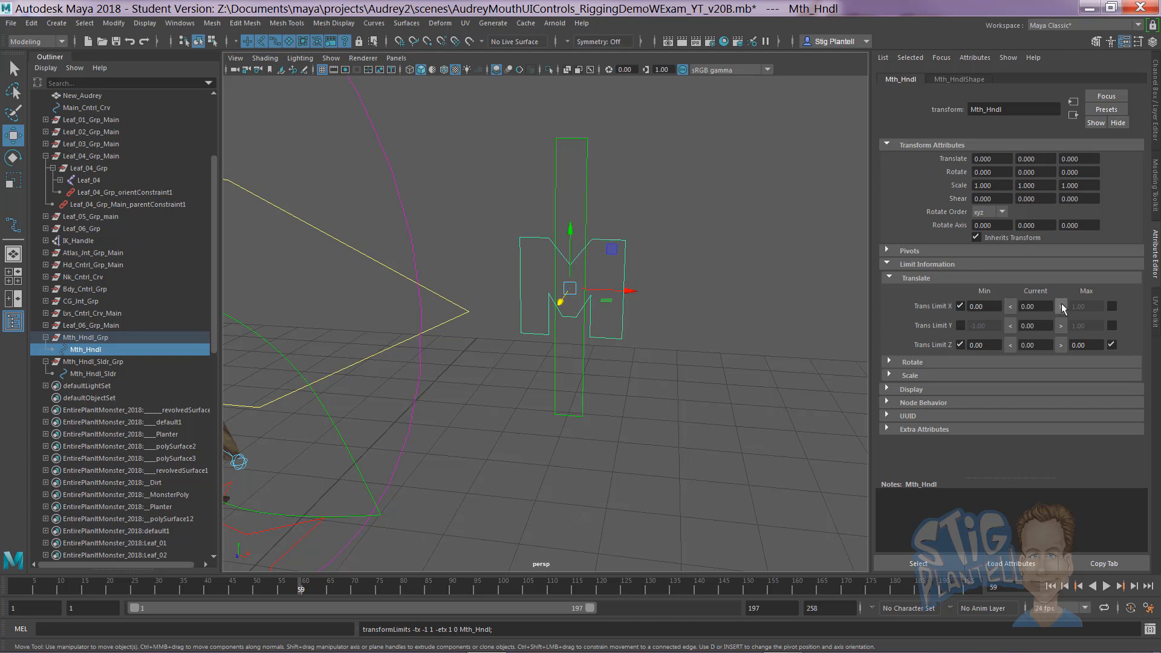
left_click(1111, 306)
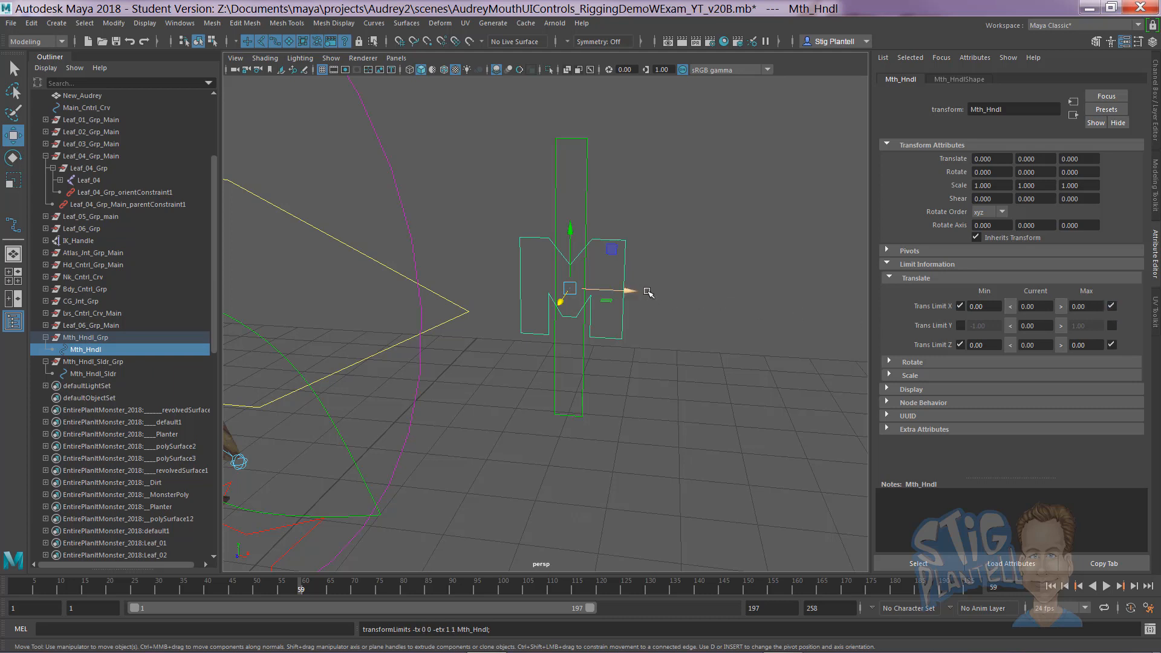
left_click_drag(590, 291, 722, 296)
left_click(642, 263)
left_click(626, 304)
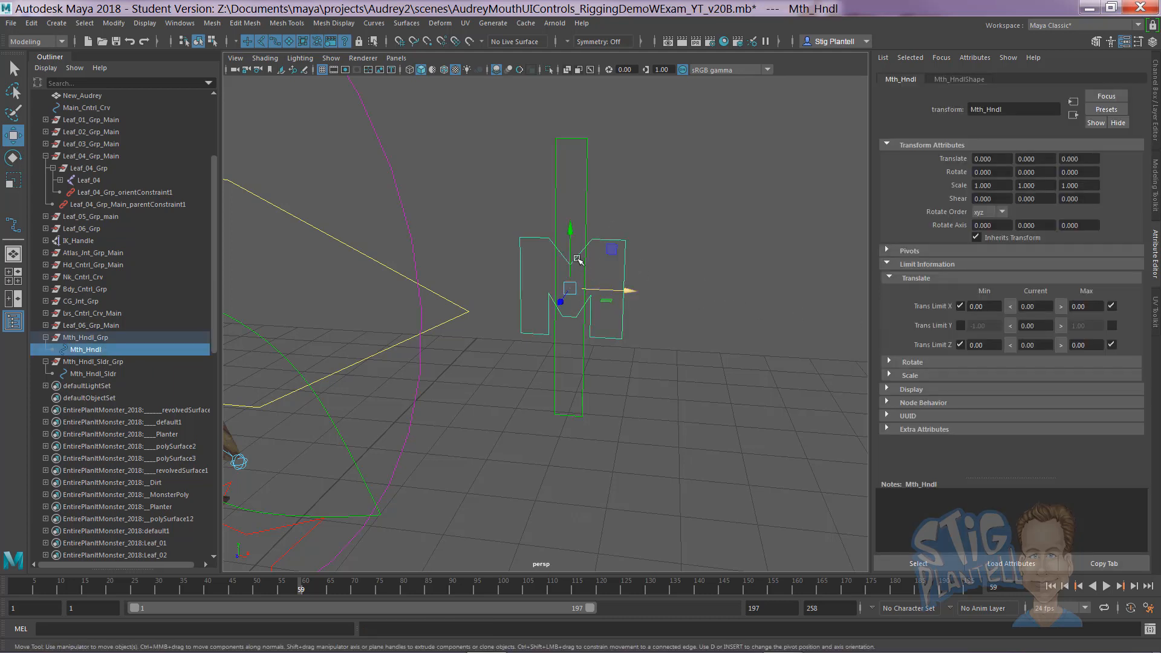
Step: Move the M handle up to the slider's upper end and enable that height, 0.61, as its maximum Y translate limit
left_click_drag(571, 222, 591, 153)
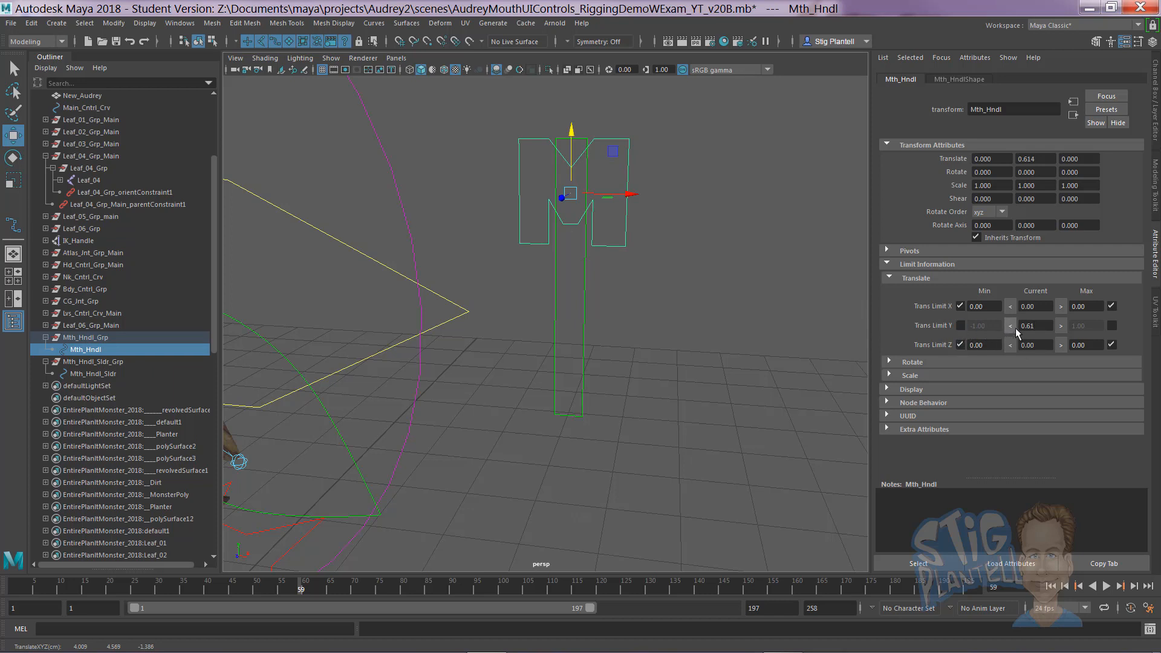
left_click(1061, 325)
left_click(1112, 327)
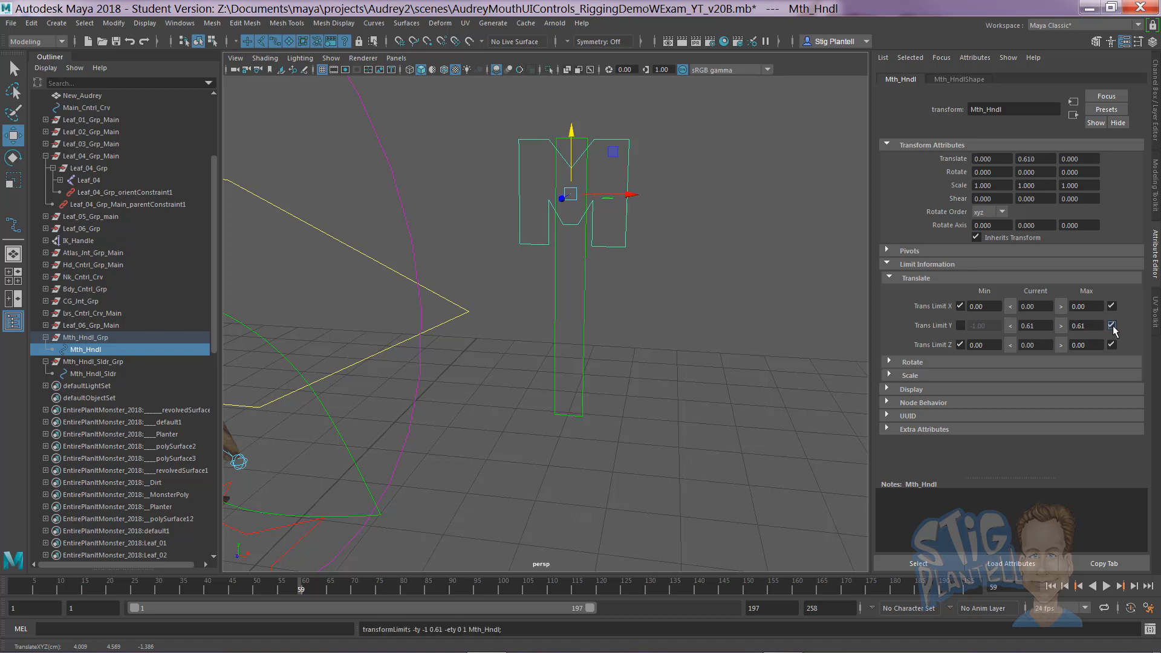
left_click(725, 262)
left_click(613, 250)
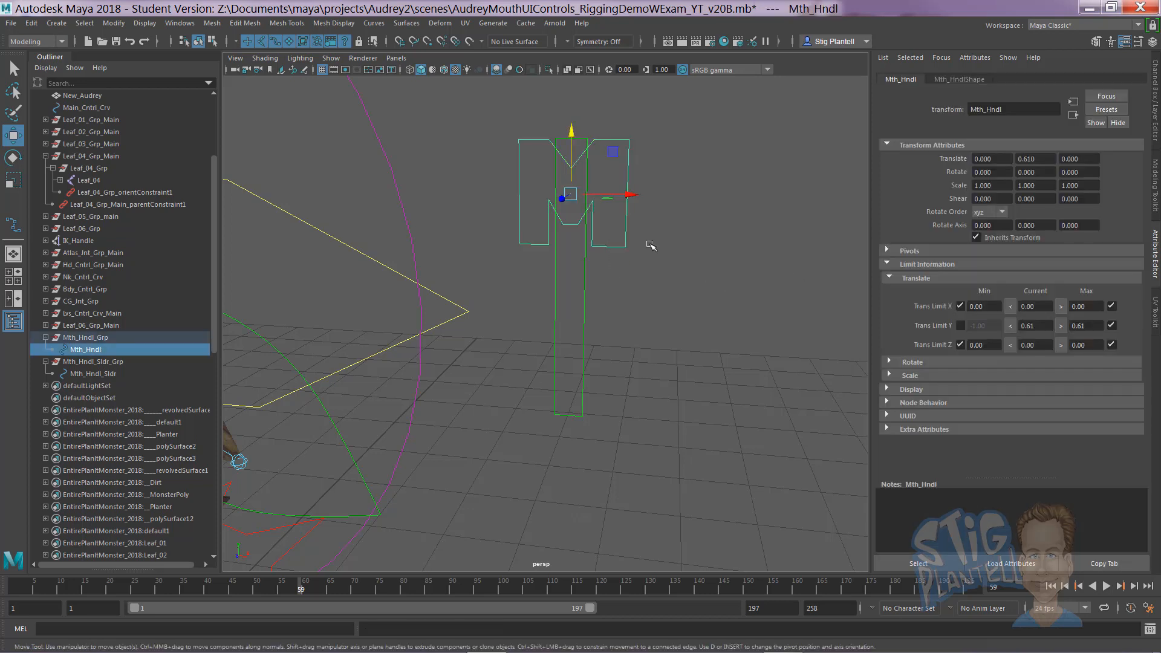
Step: Move the M handle down to the slider's lower end and enable that height, -0.59, as its minimum Y translate limit
left_click_drag(571, 131, 572, 258)
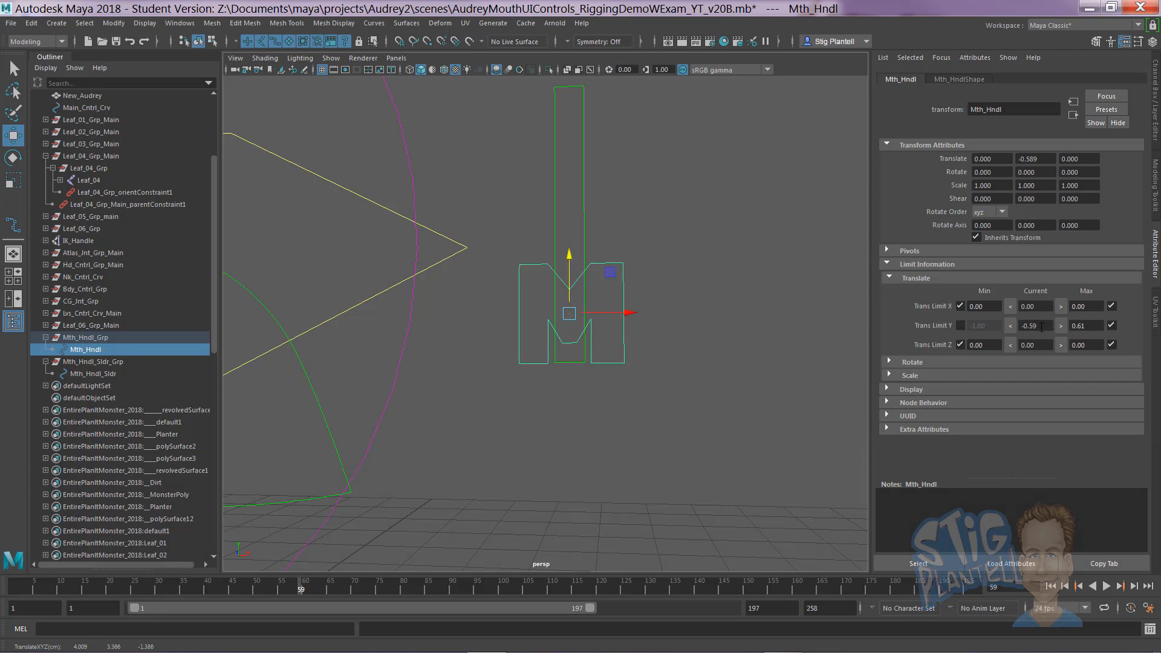
left_click(960, 325)
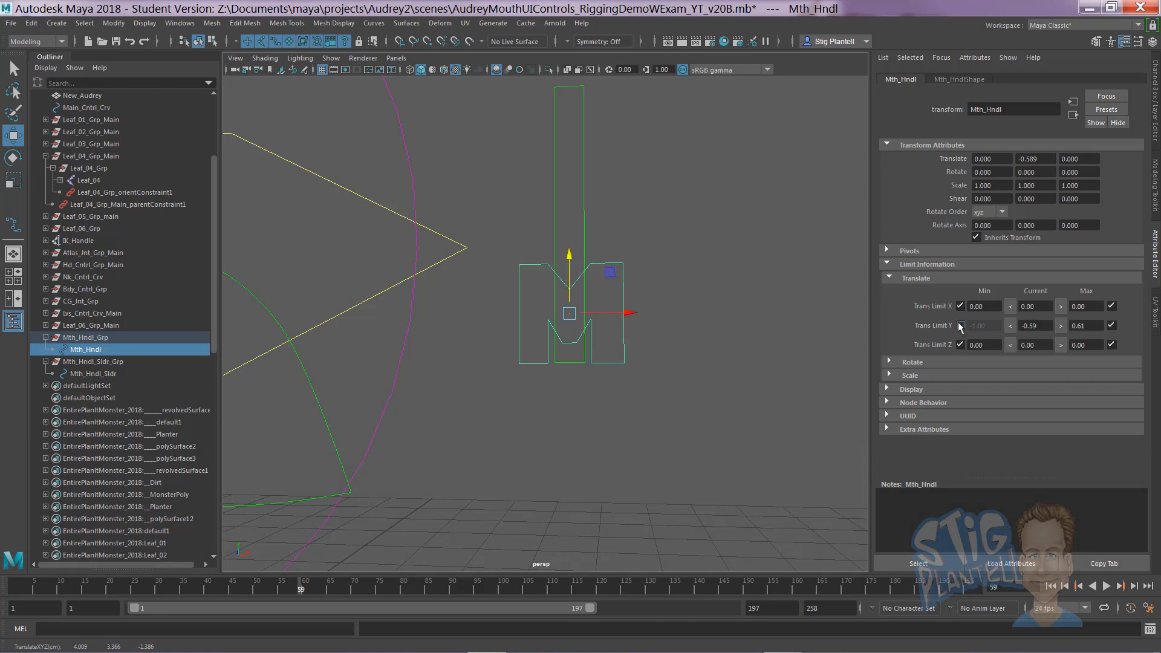
left_click(1010, 325)
Step: Reselect the M handle and test its vertical translate limits by sliding it up along the slider
left_click(659, 288)
left_click(622, 291)
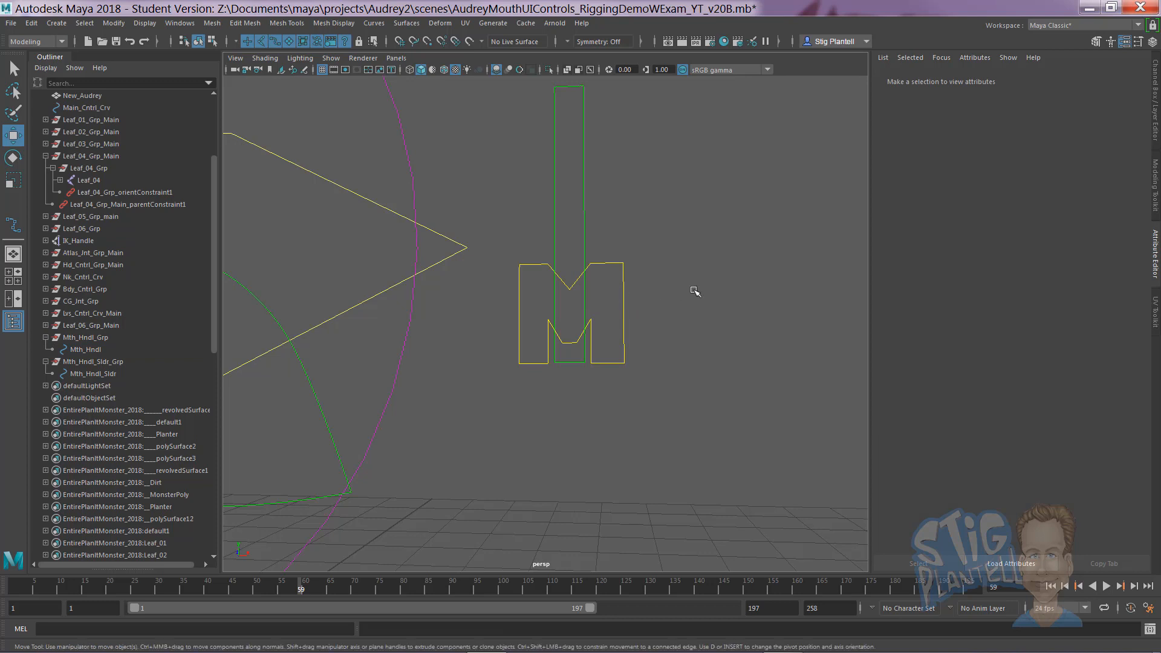
left_click_drag(693, 291, 674, 334, "alt")
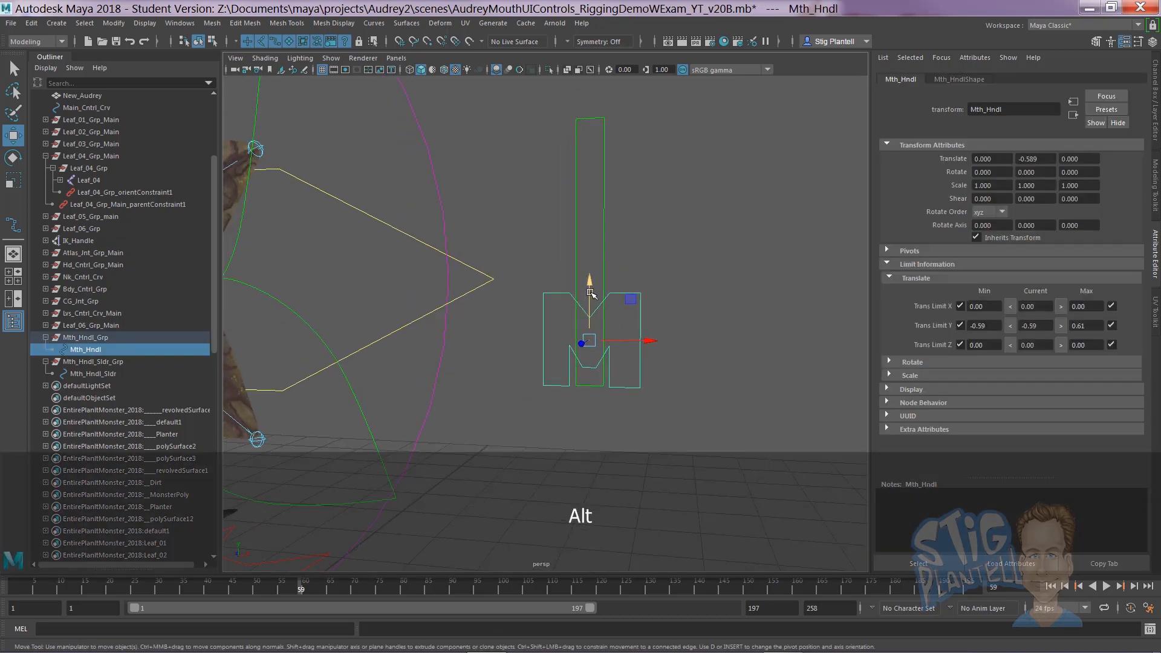
left_click_drag(590, 284, 700, 60)
middle_click_drag(693, 317, 695, 230)
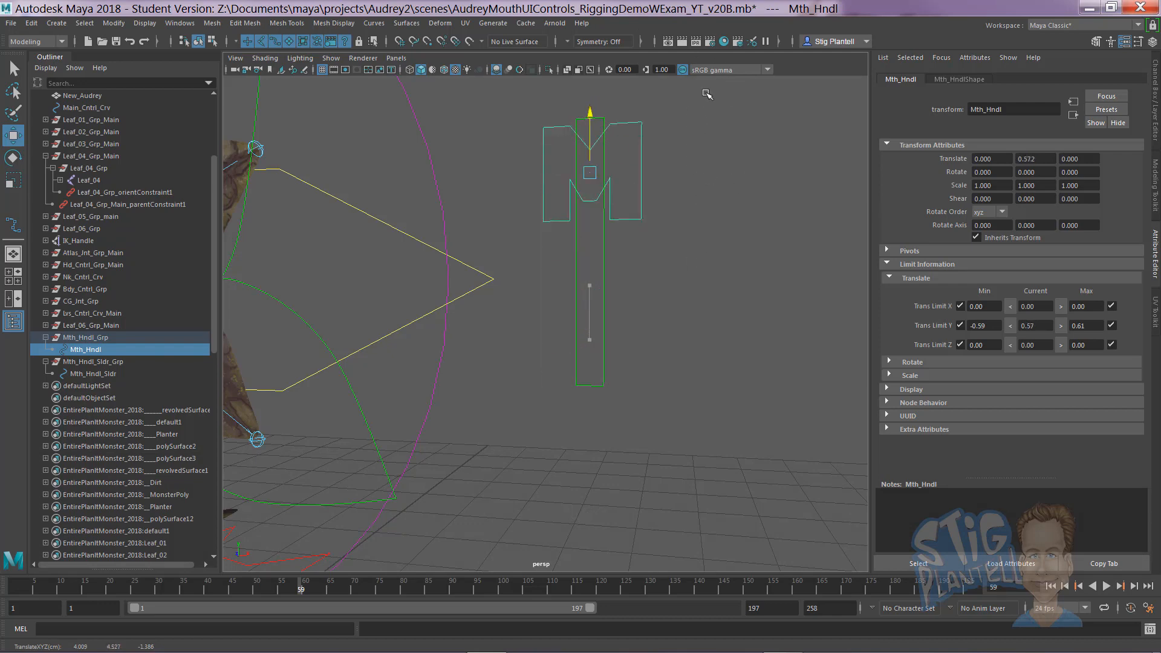
Step: Reset the M handle's Translate Y to 0 so it sits at the slider's middle
left_click_drag(695, 229, 622, 268, "alt")
left_click(654, 281)
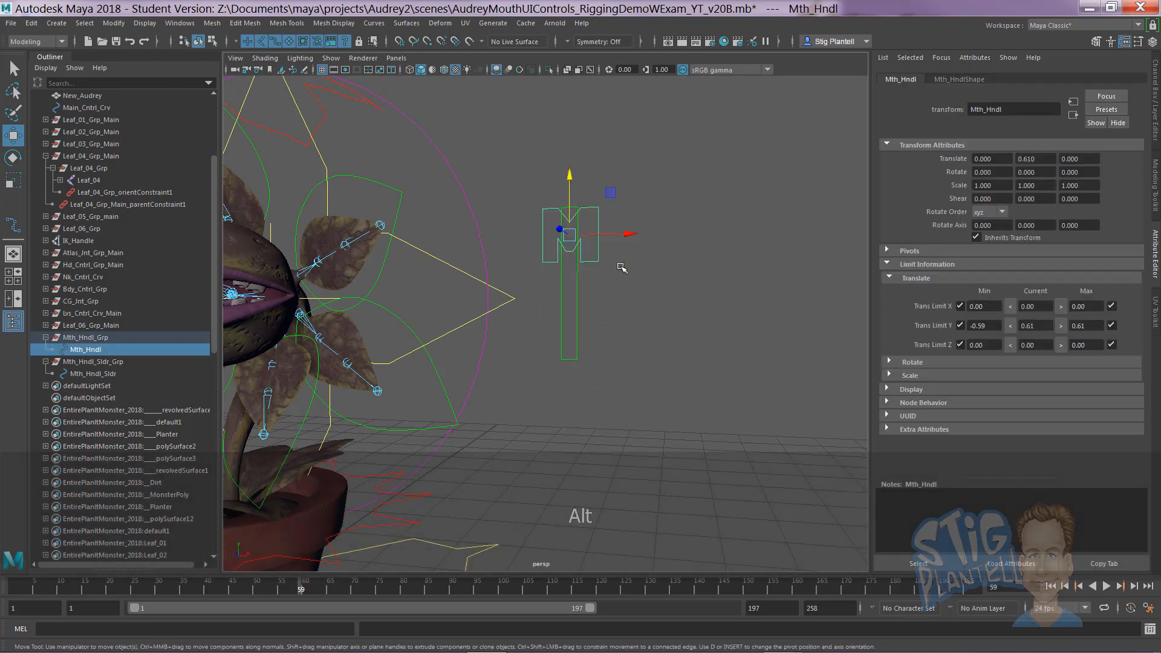
key("ctrl+a")
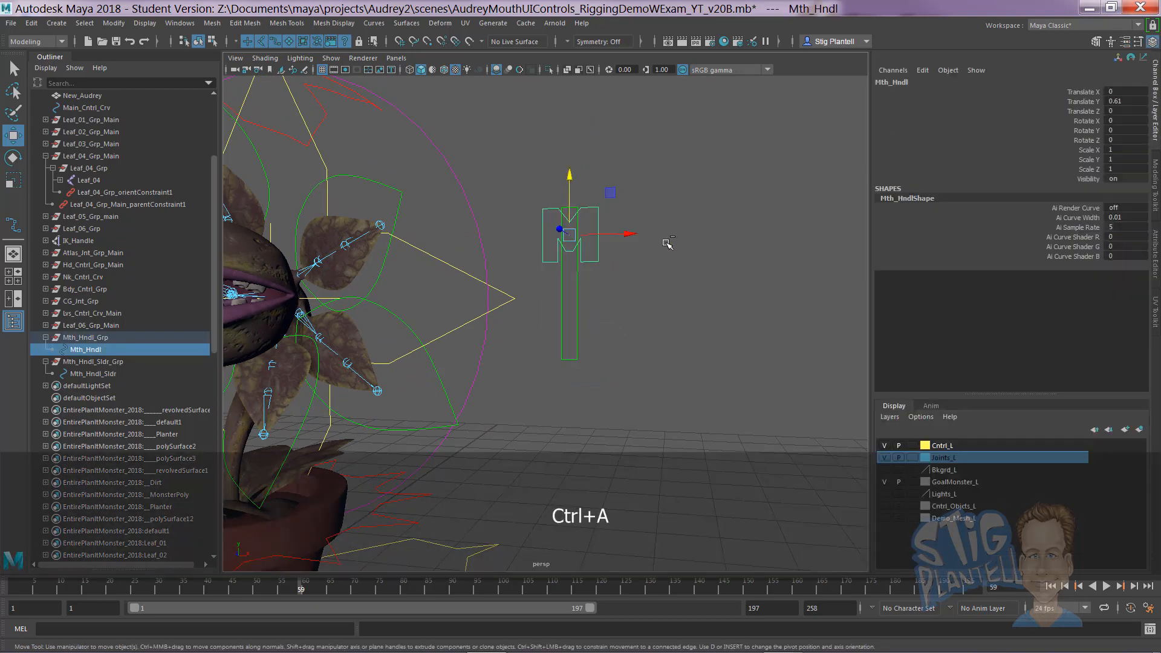
left_click(1139, 99)
type("0")
key("Return")
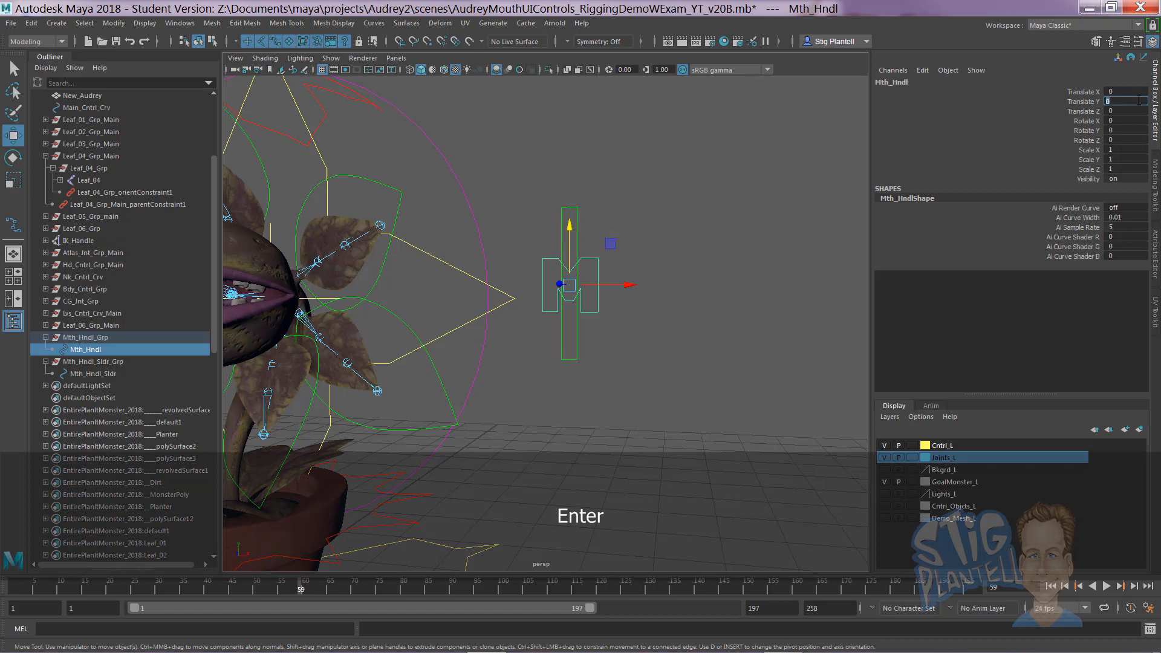
Step: Lock and hide the M handle's Translate X, Translate Z, and all rotate and scale channels
left_click(683, 240)
left_click(599, 281)
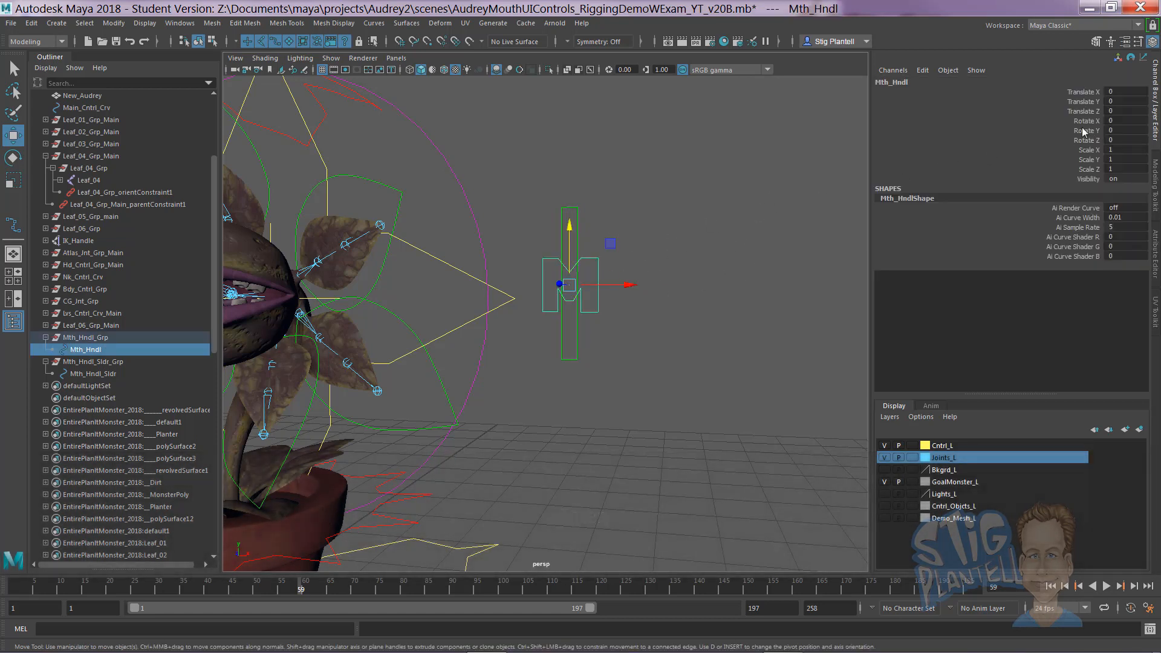
left_click(1091, 91)
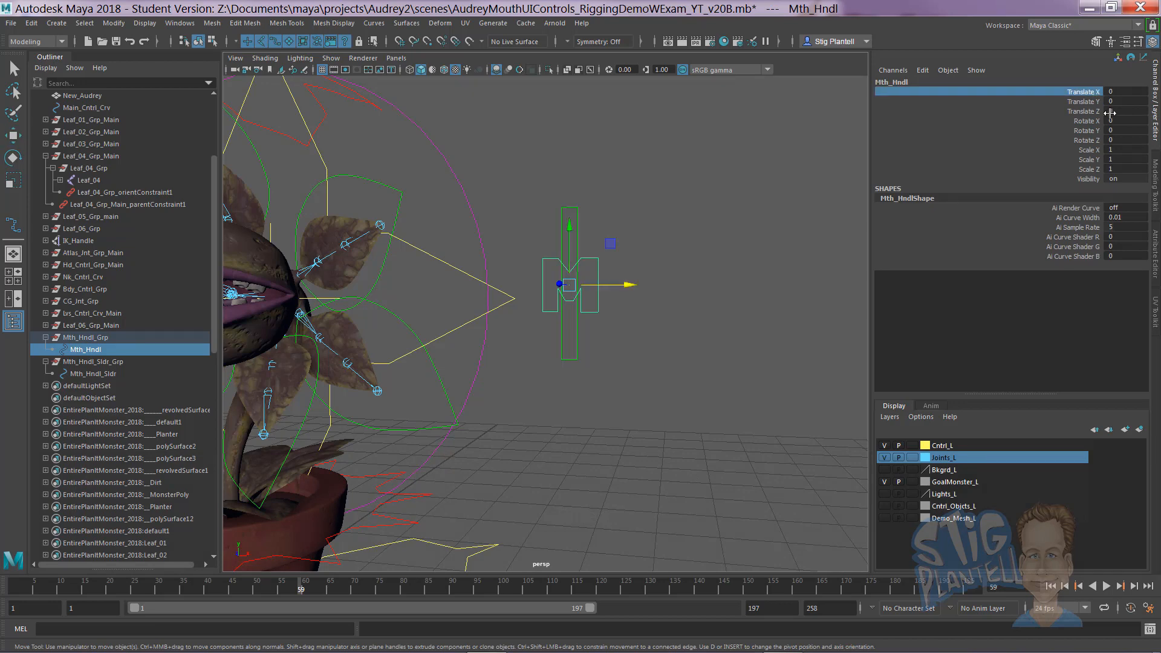
left_click(1092, 112, "ctrl")
left_click_drag(1092, 115, 1097, 171, "ctrl")
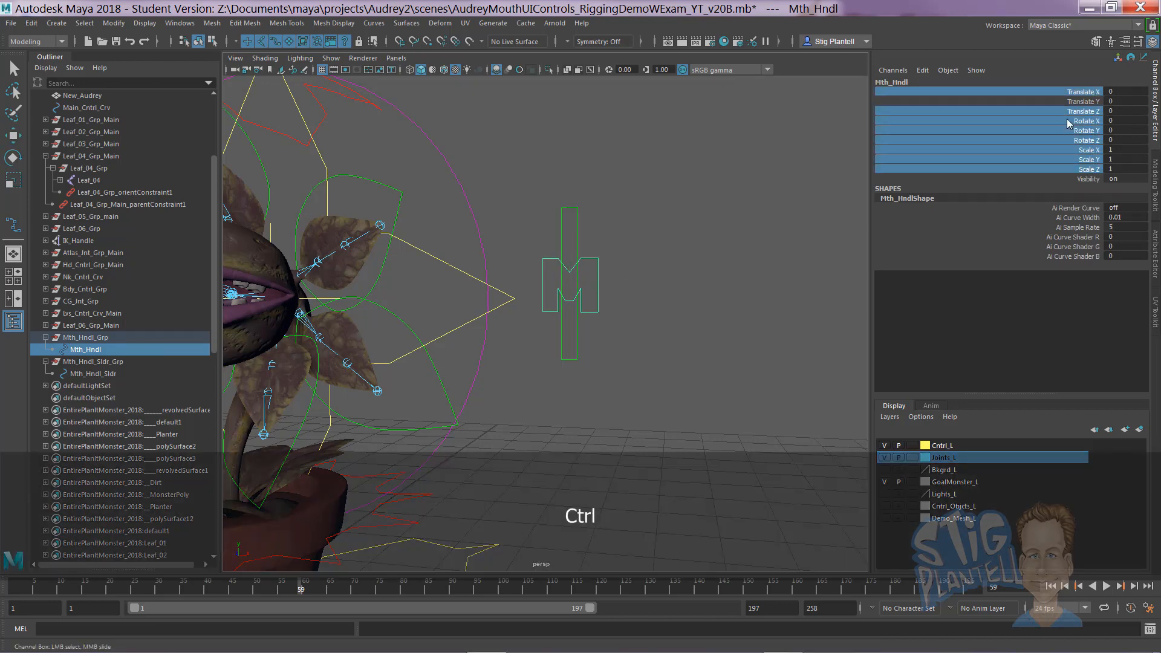
right_click(1086, 133)
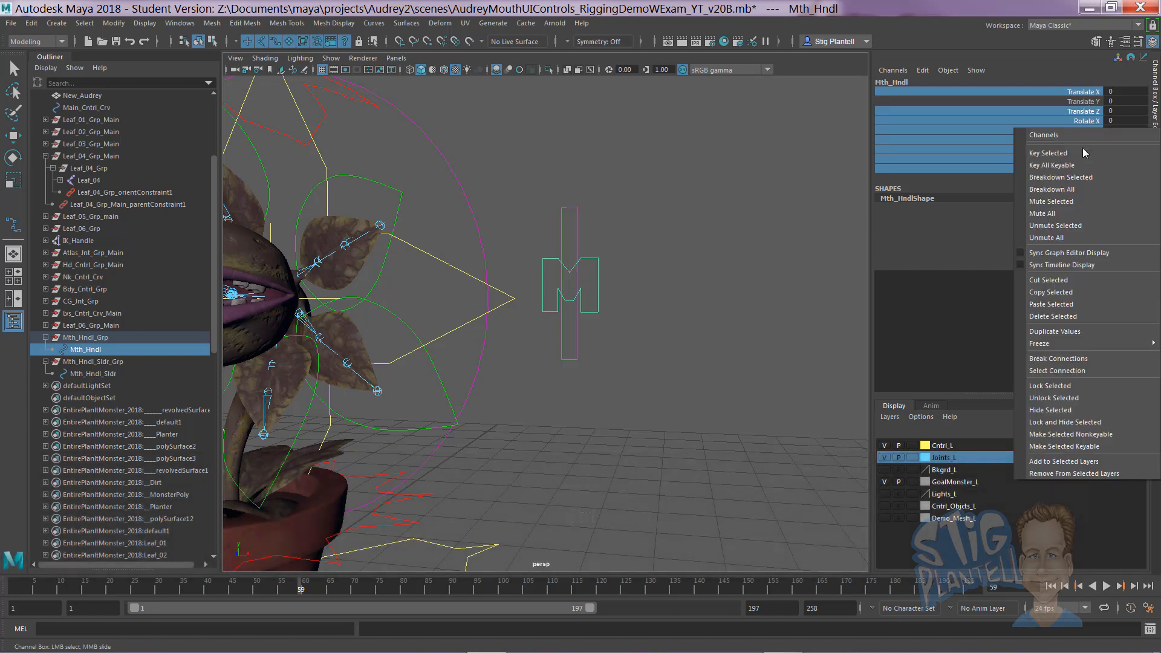
mouse_move(1059, 343)
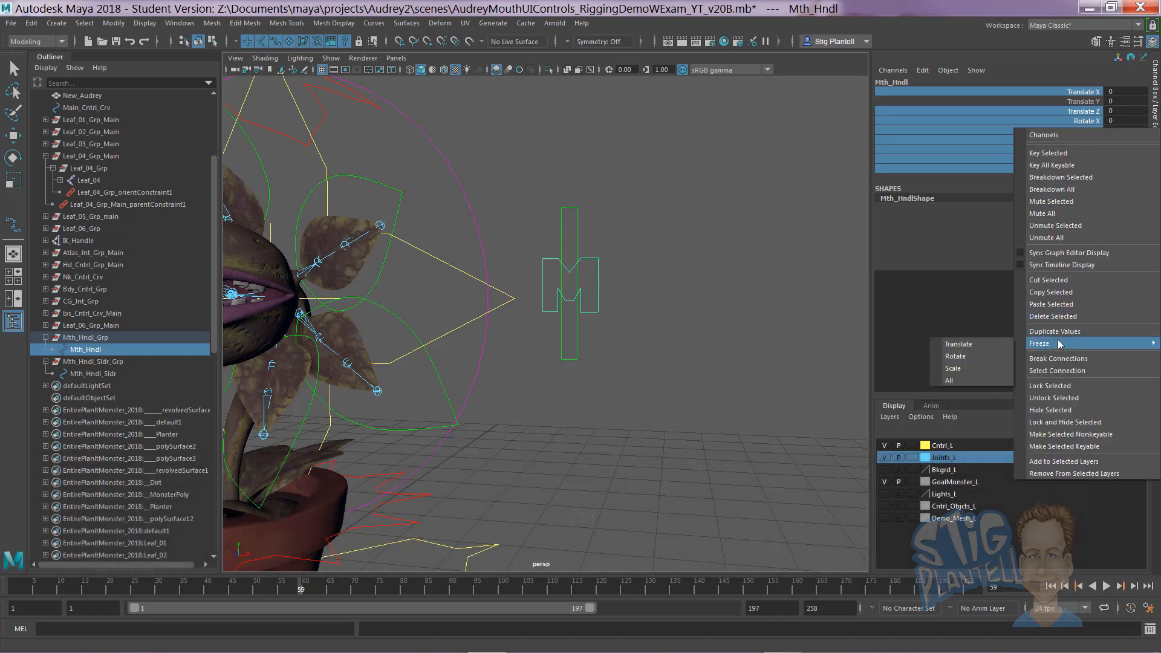
left_click(1073, 423)
key("w")
left_click(775, 284)
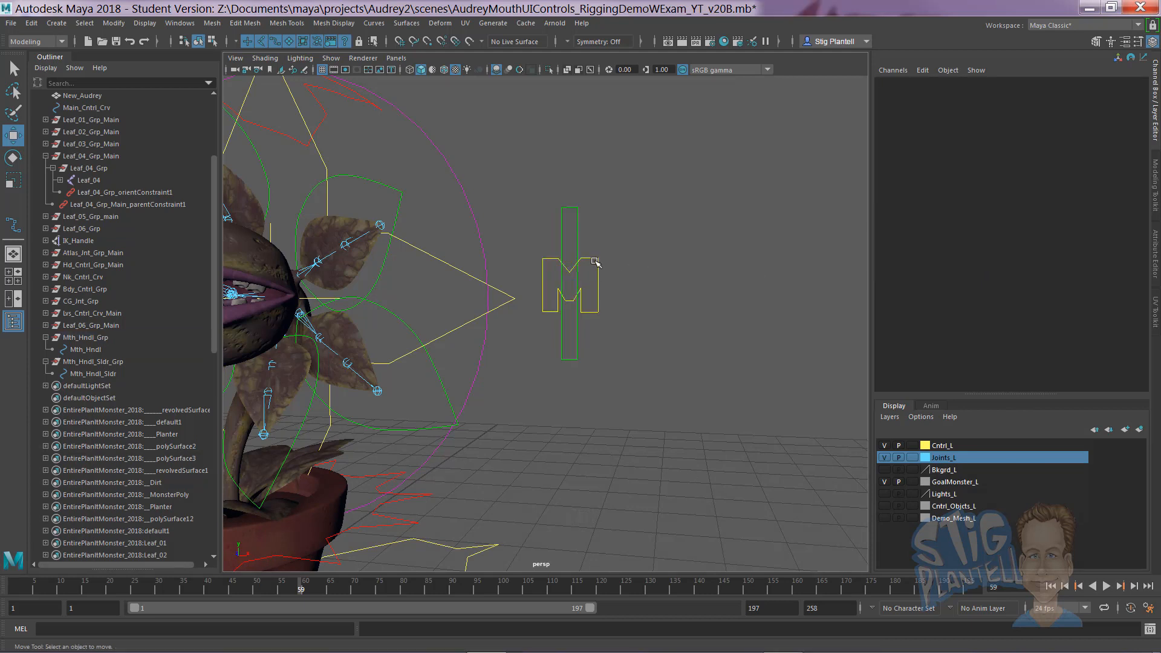
Step: Test the M handle's Translate Y channel by scrubbing its value along the slider, undoing each change
left_click(596, 263)
left_click(1083, 94)
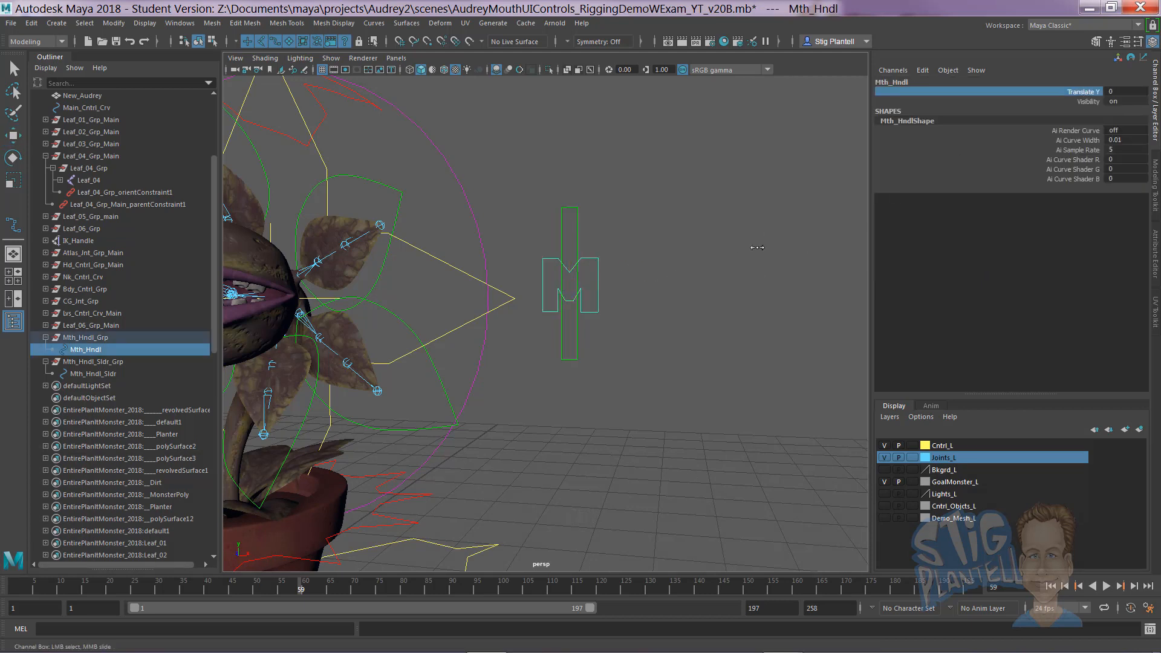
middle_click_drag(757, 248, 714, 289)
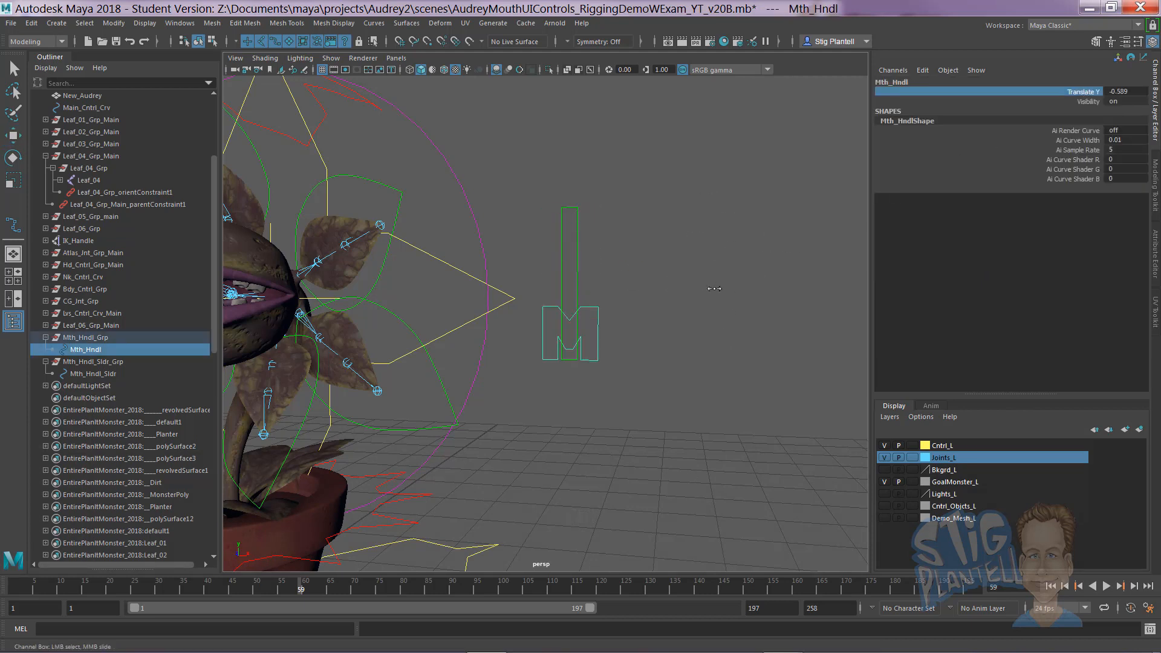
key("ctrl+z")
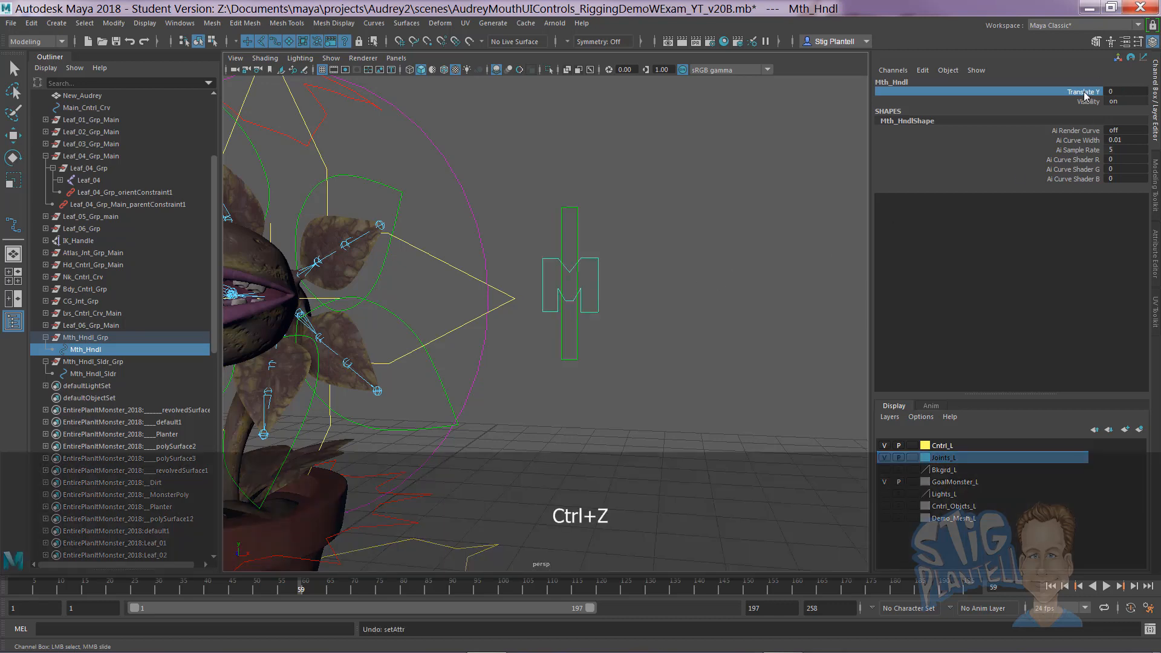
middle_click_drag(716, 215, 675, 201)
key("ctrl+z")
Step: Test moving the M handle vertically with the Move tool and undo the moves
key("w")
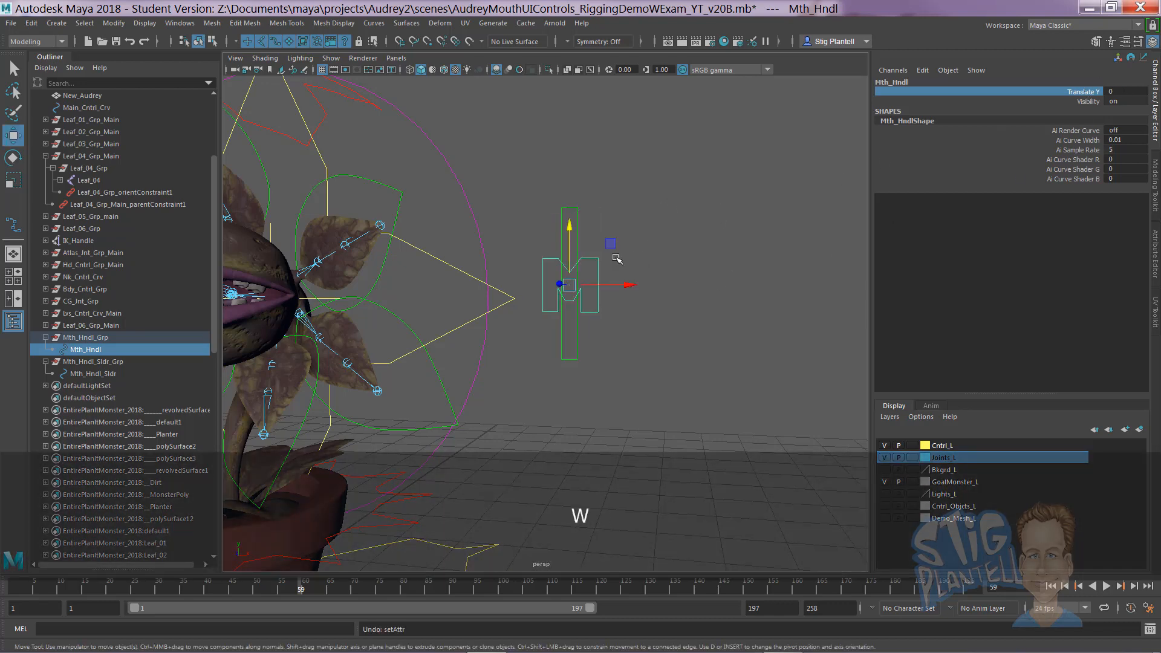
left_click_drag(568, 259, 574, 302)
mouse_move(571, 301)
left_mouse_down()
mouse_move(584, 154)
mouse_move(585, 288)
left_mouse_up()
key("ctrl+z")
key("ctrl+z")
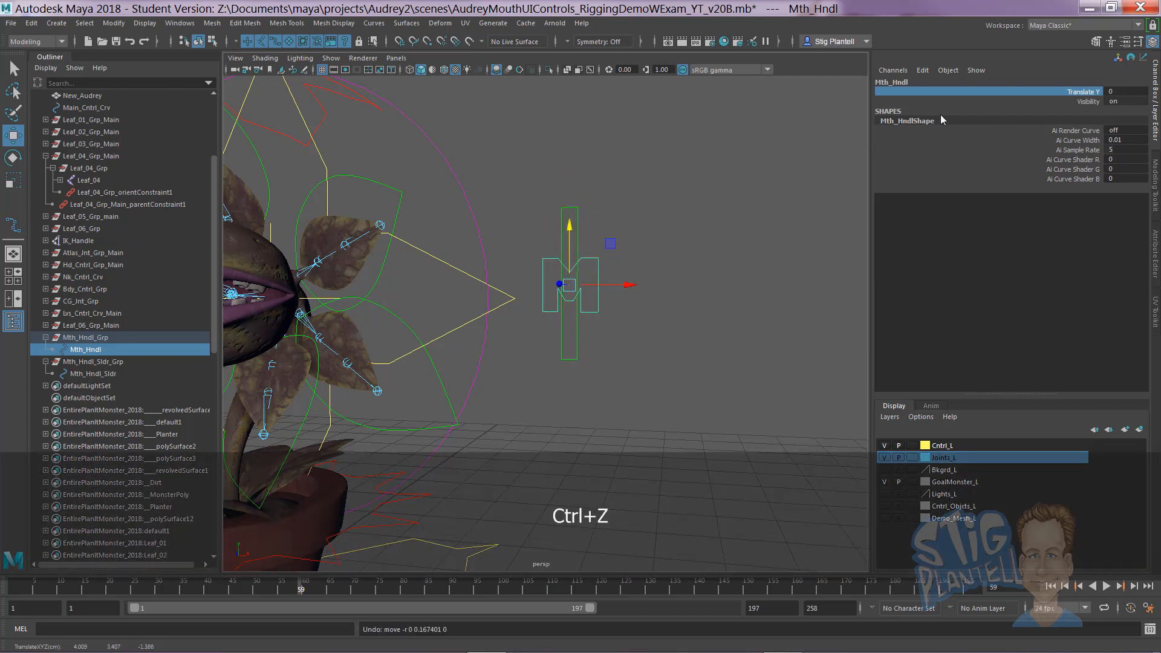
Step: Reselect the M handle, set a test keyframe on it at frame 68 and undo the key
left_click(661, 219)
left_click(597, 273)
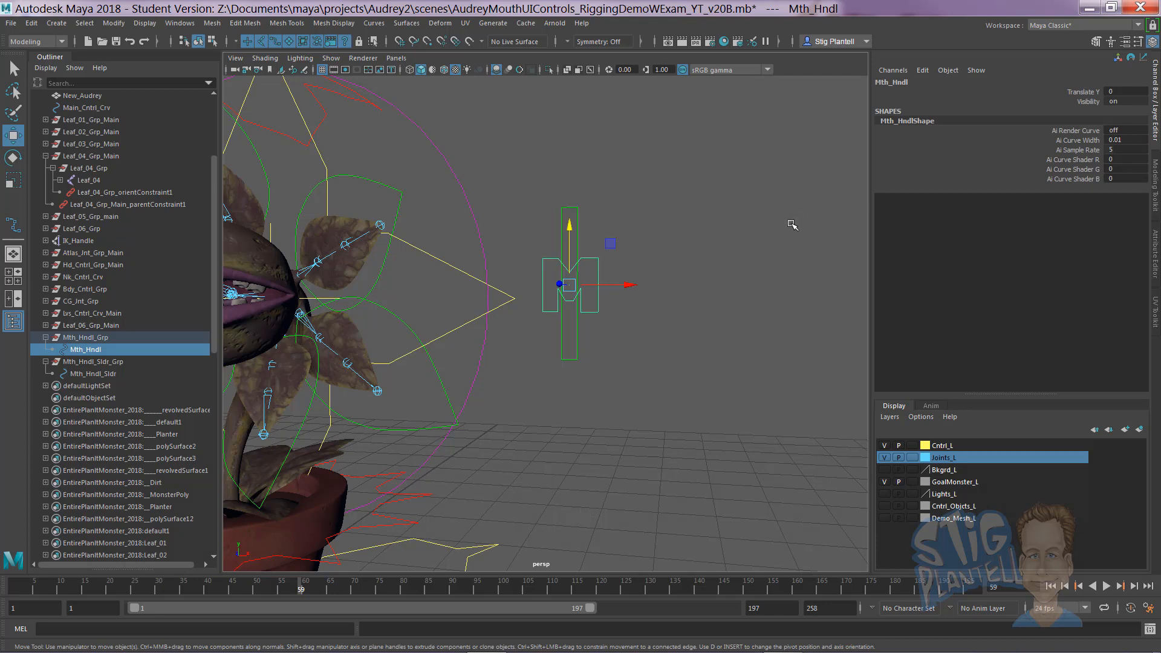
left_click(344, 585)
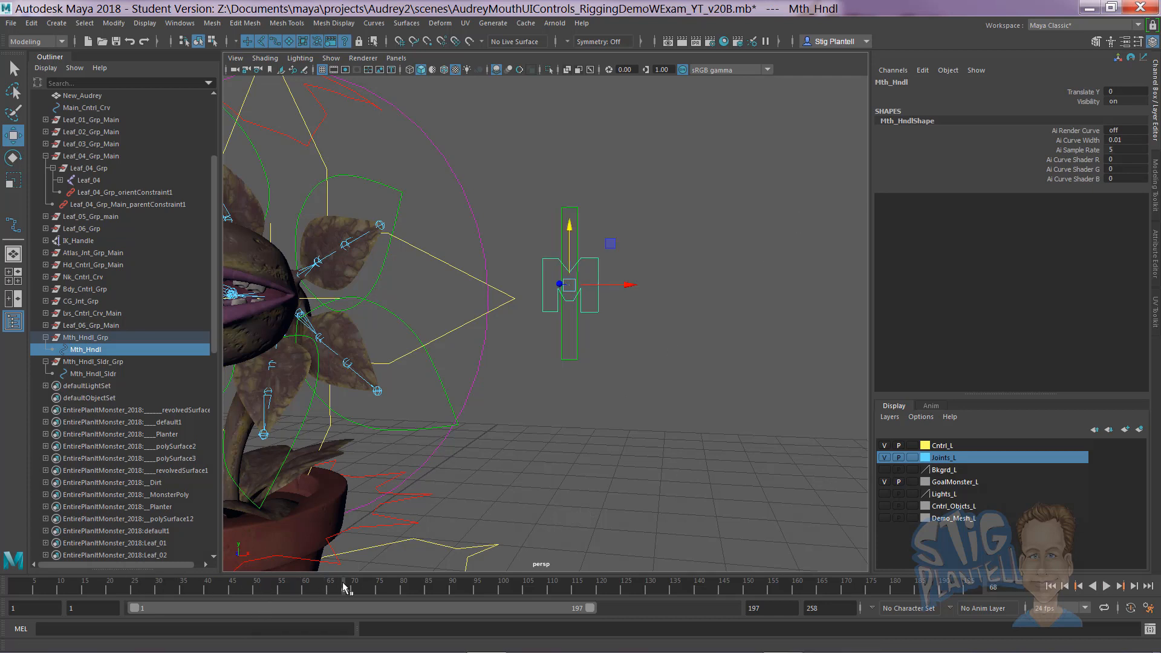
key("s")
key("ctrl+z")
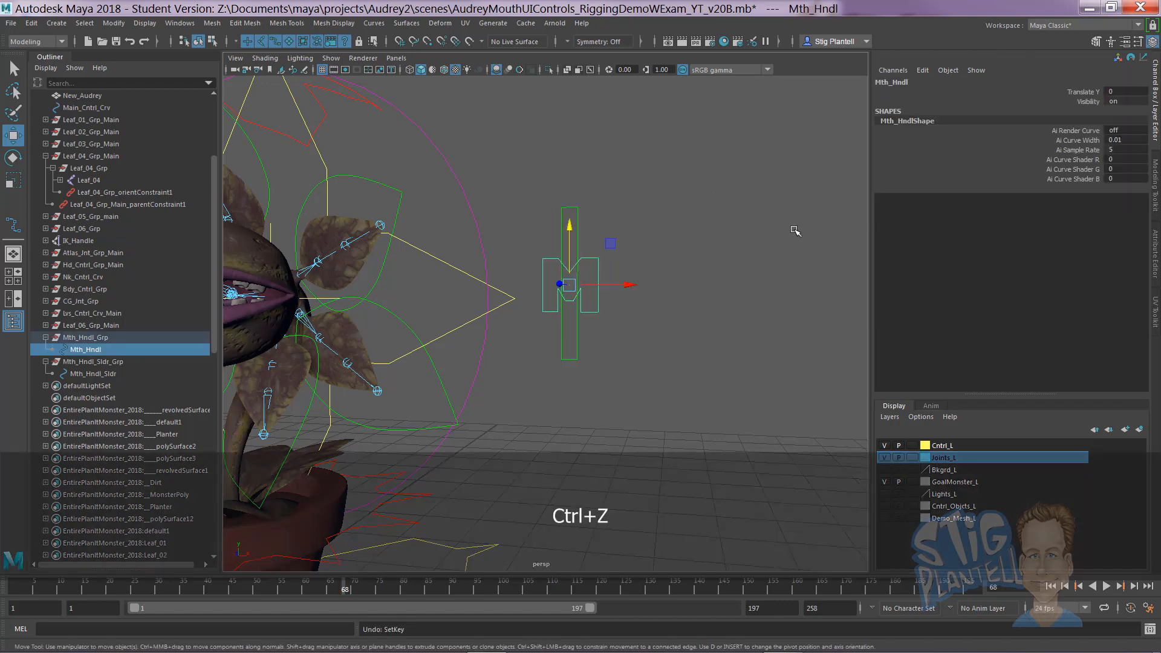
Step: Lock and hide all translate, rotate and scale channels of the slider curve Mth_Hndl_Sldr
left_click(794, 231)
middle_click_drag(619, 293, 650, 306, "alt")
right_click_drag(695, 315, 813, 330, "alt")
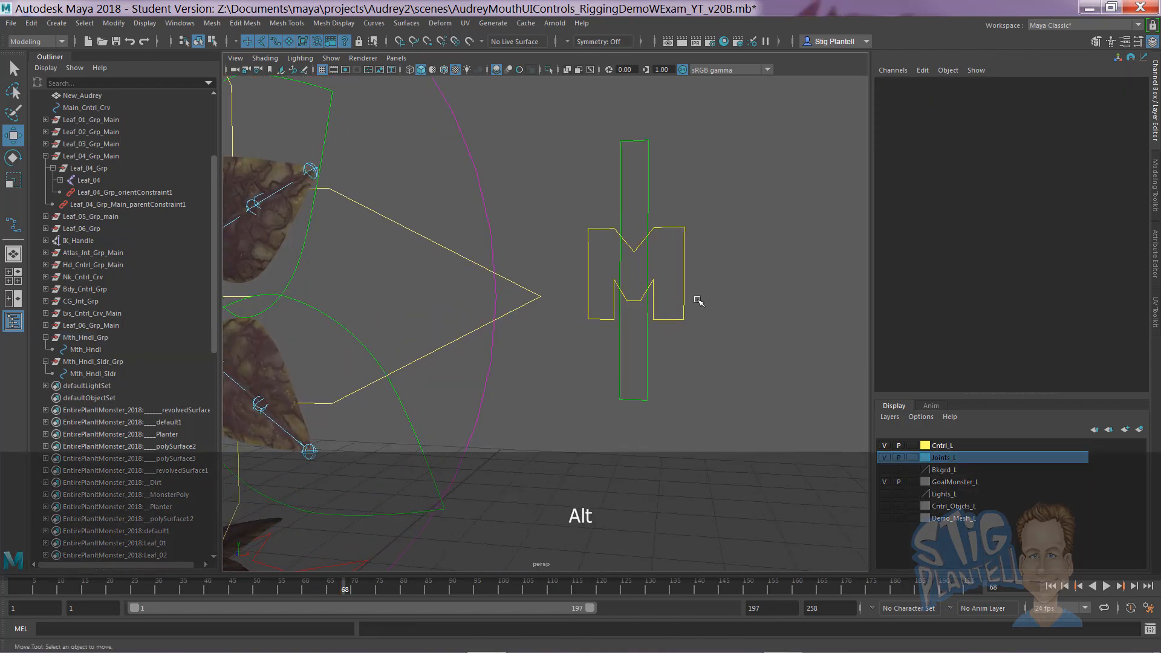
left_click_drag(639, 347, 687, 355)
right_click_drag(716, 360, 538, 322, "alt")
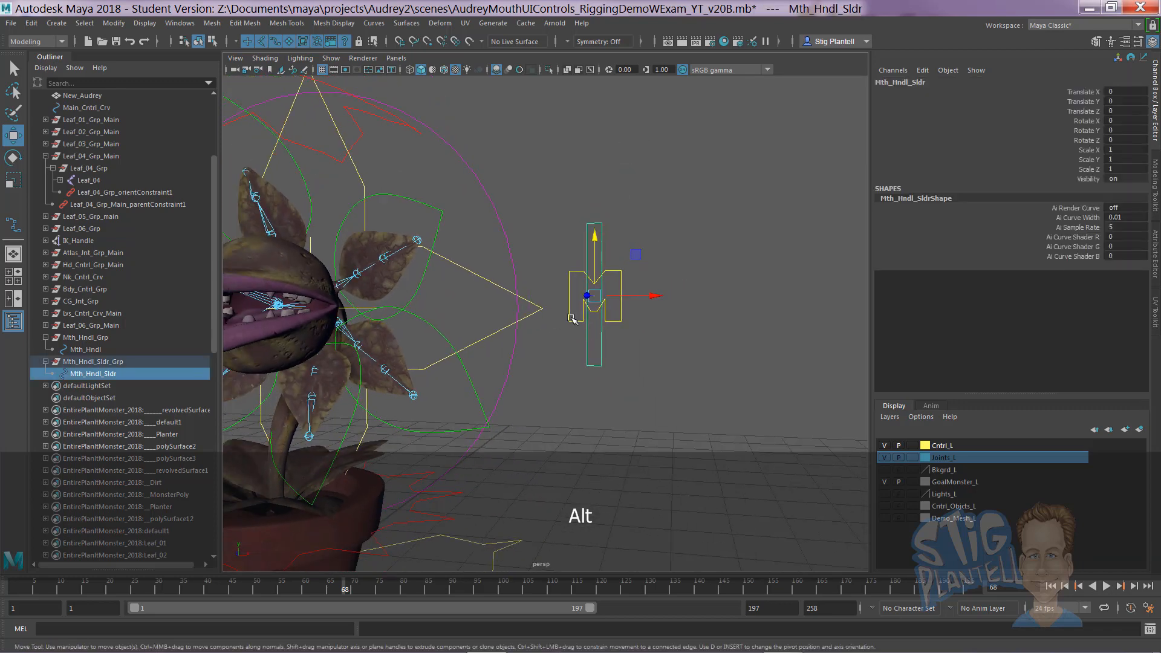
left_click(625, 355)
left_click_drag(595, 352, 643, 353)
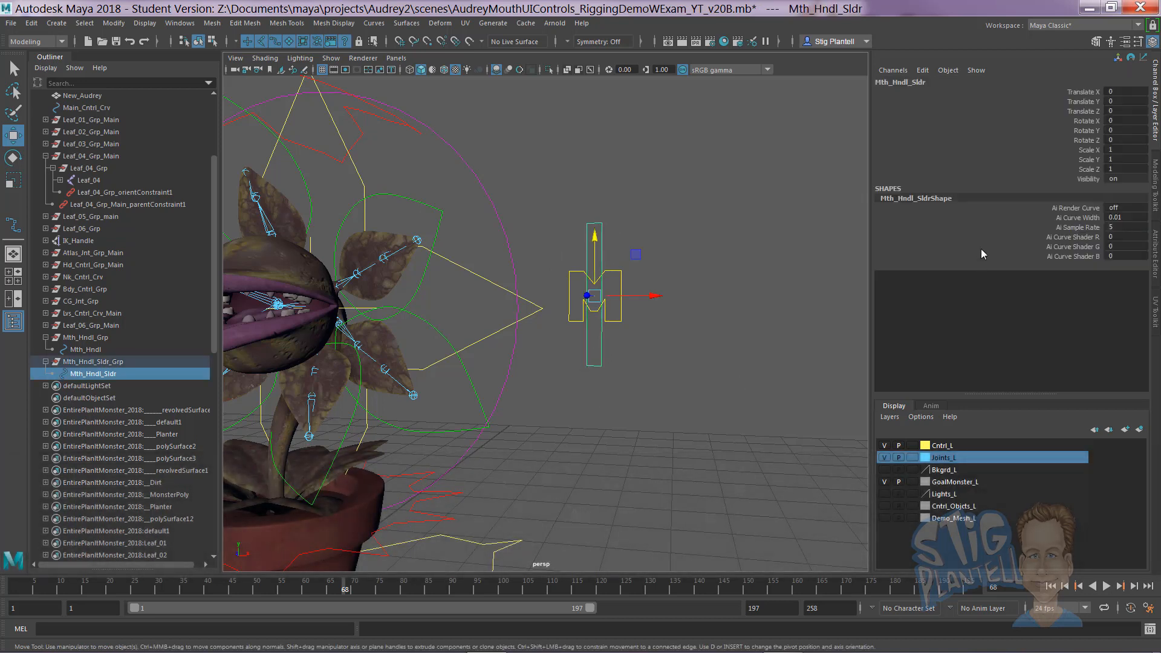
left_click_drag(1090, 92, 1091, 171)
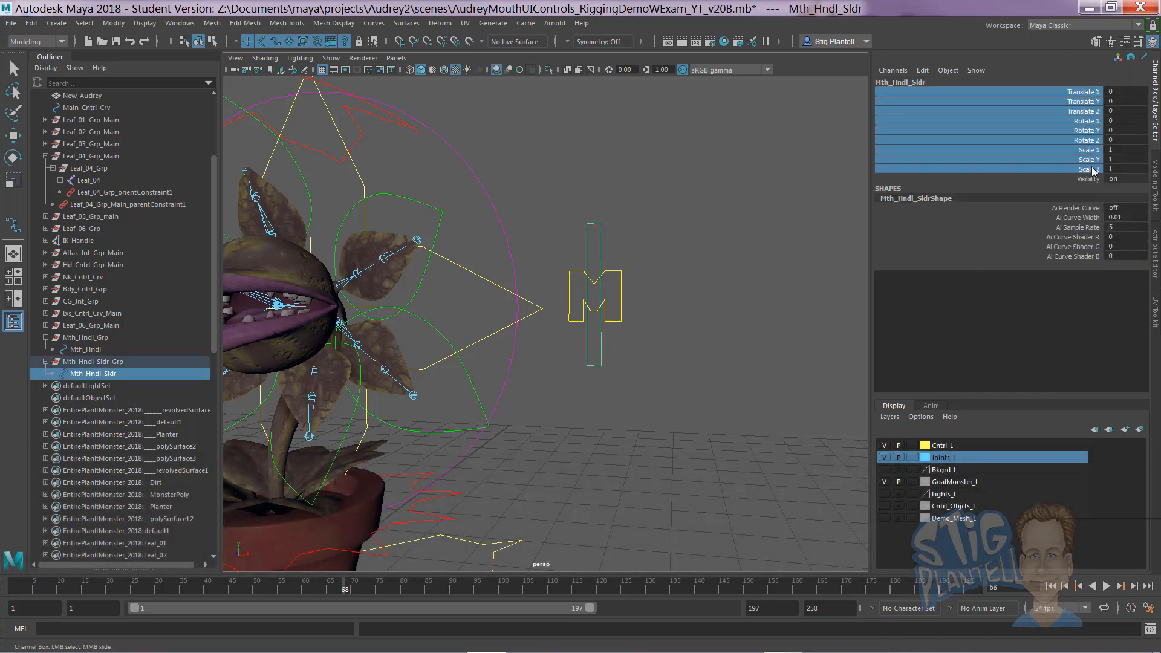
right_click(1093, 171)
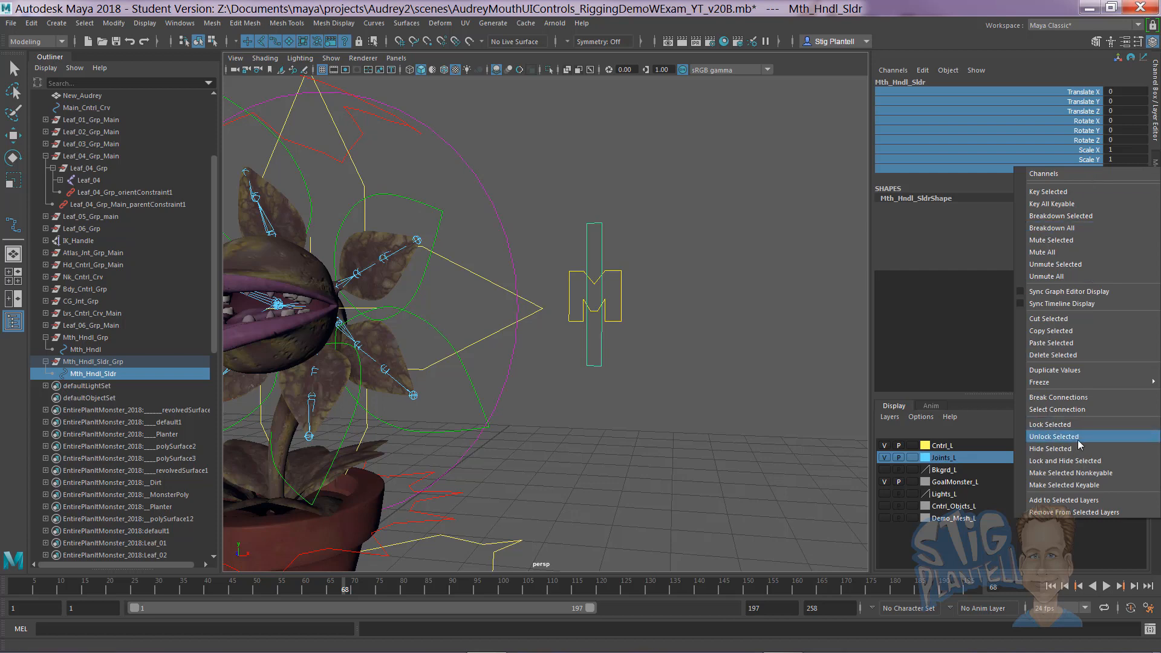
left_click(1079, 460)
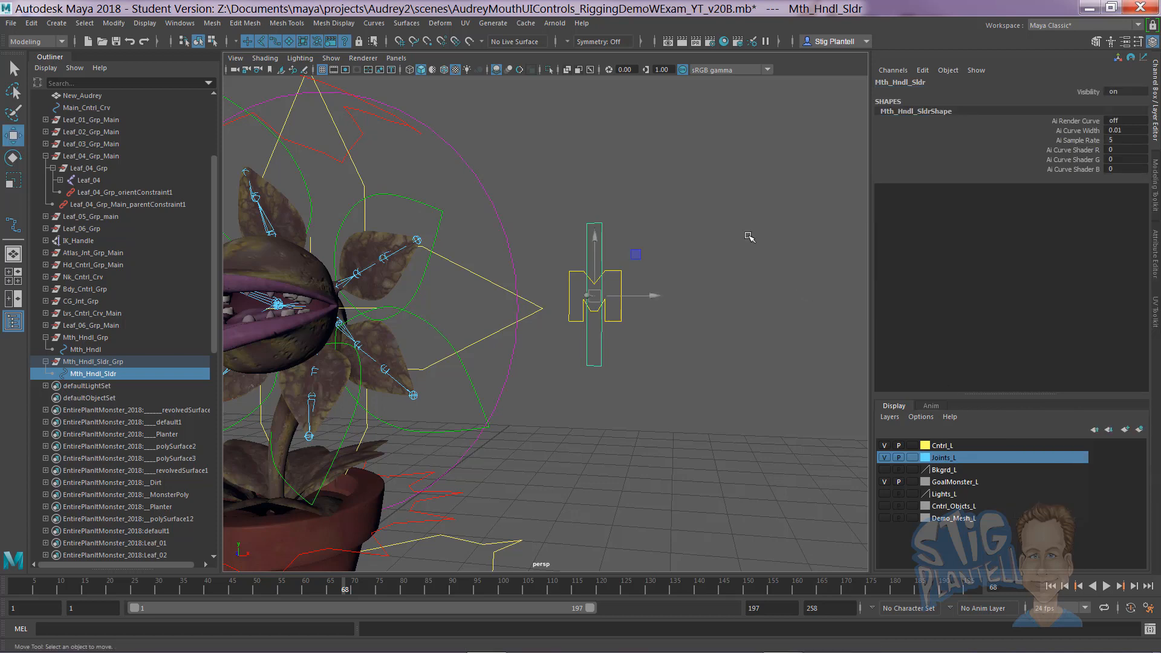
left_click(650, 228)
left_click(608, 245)
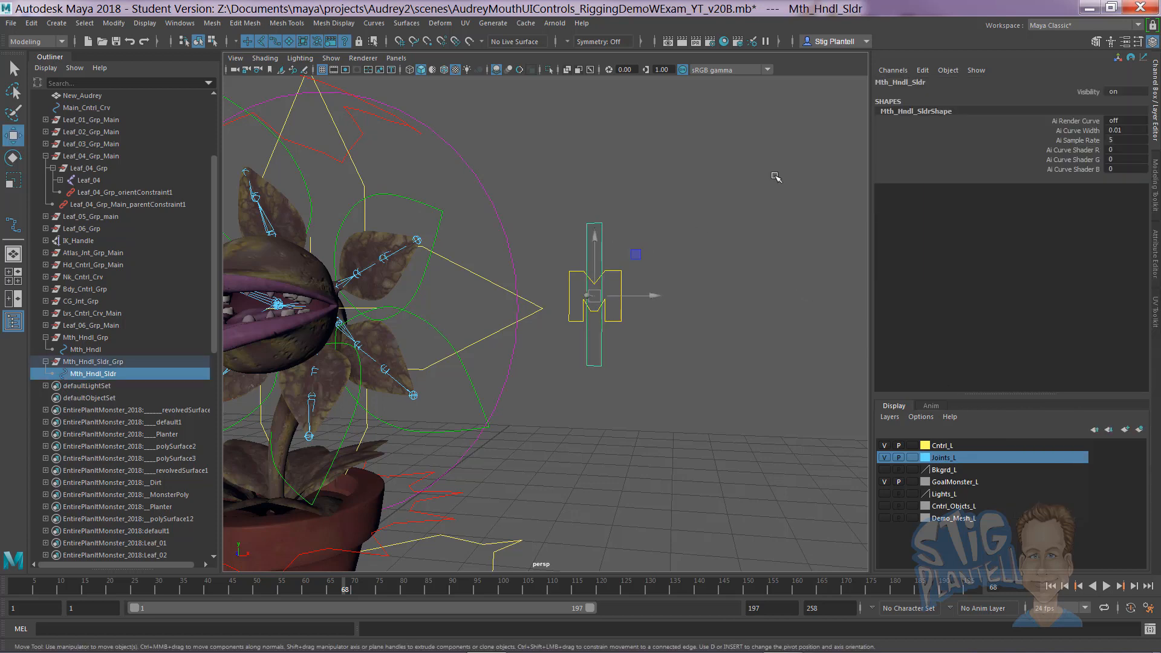
Step: Try switching the slider curve's Visibility channel off and undo the change
left_click(1067, 159)
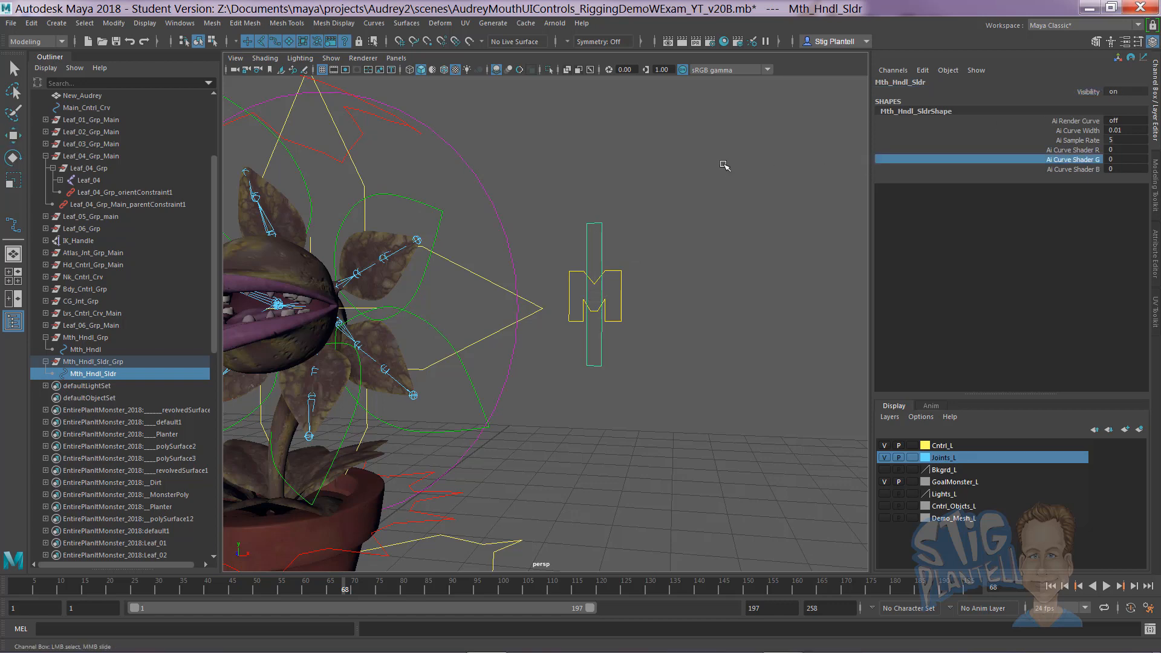
key("ctrl+z")
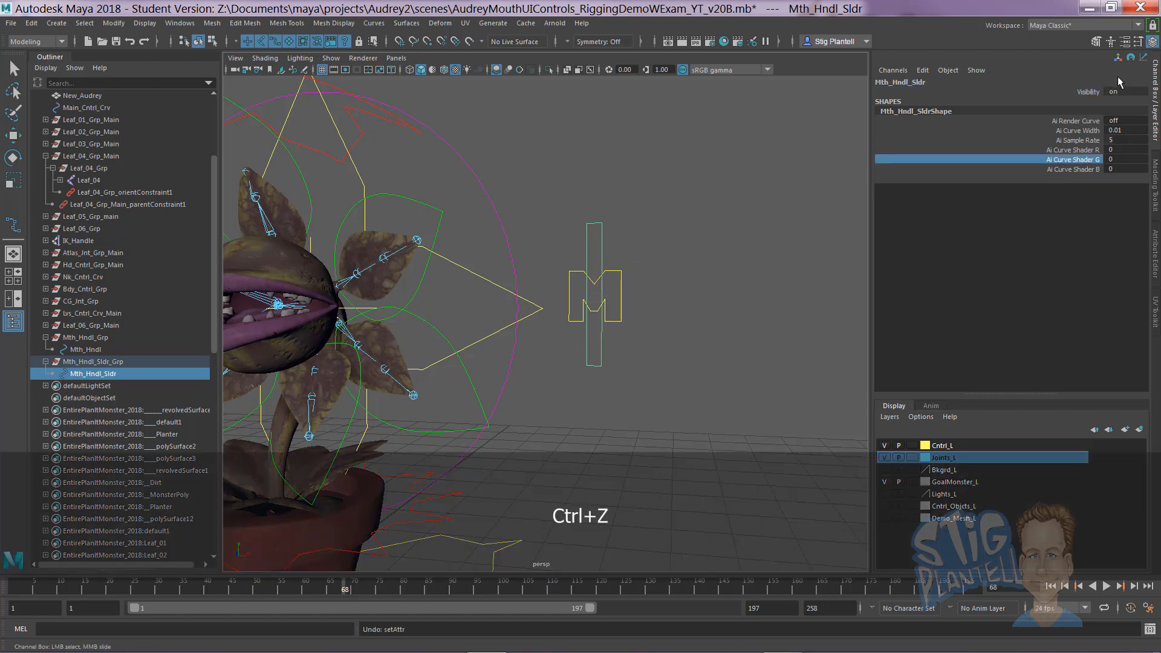
left_click(1088, 92)
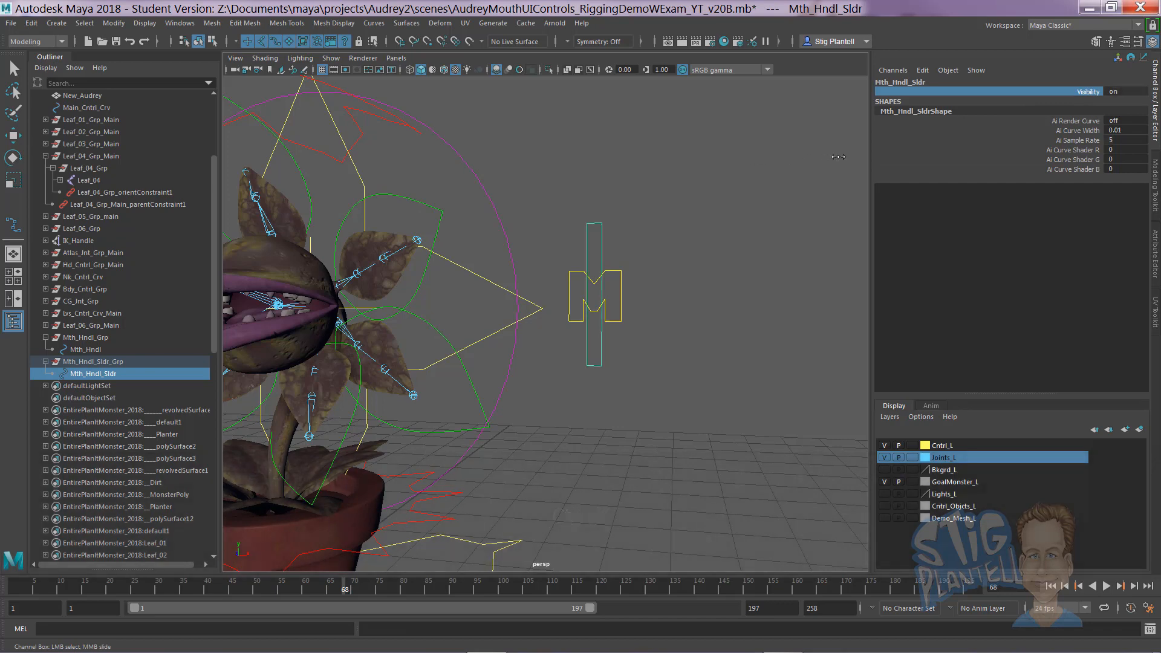
middle_click_drag(838, 156, 701, 170)
key("ctrl")
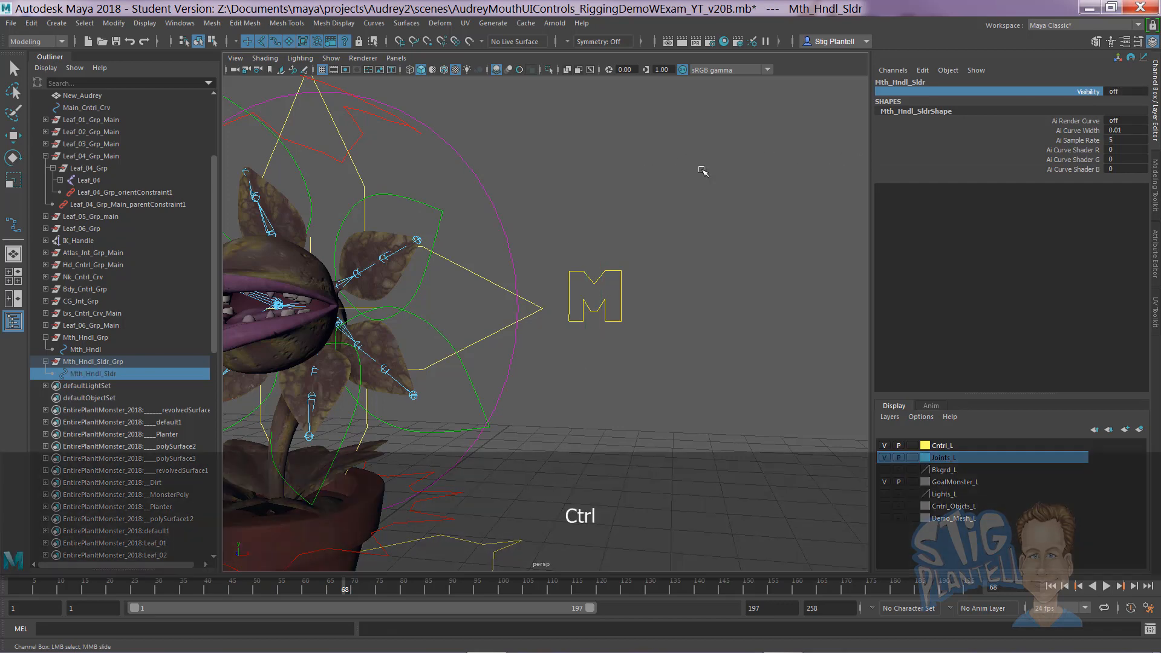
key("ctrl+z")
Step: Lock and hide the M handle's Visibility channel
left_click(706, 216)
left_click_drag(674, 239, 606, 211, "alt")
middle_click_drag(645, 218, 489, 251, "alt")
right_click_drag(629, 240, 749, 241, "alt")
middle_click_drag(709, 233, 703, 277, "alt")
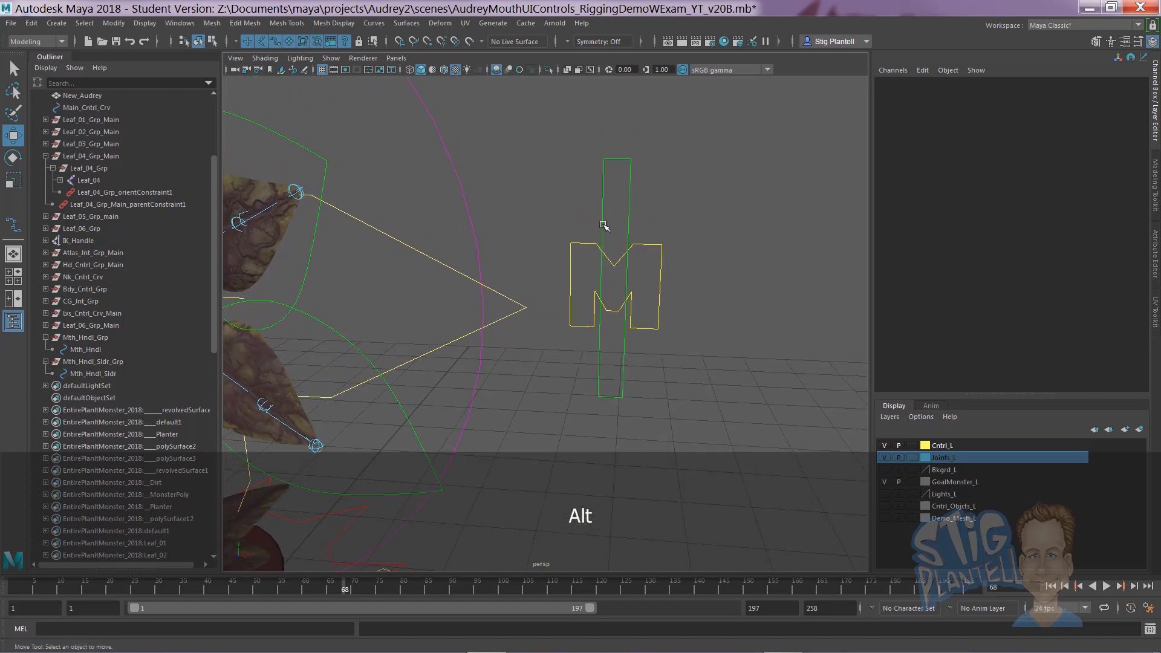
left_click(654, 253)
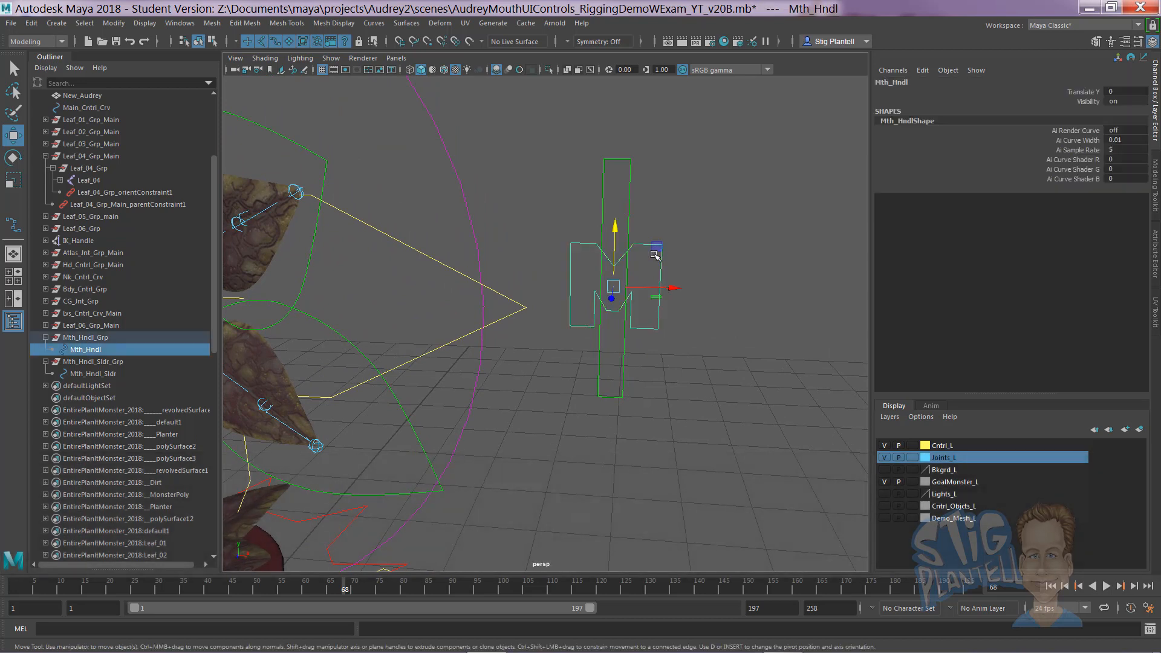
left_click(1087, 101)
right_click(1086, 101)
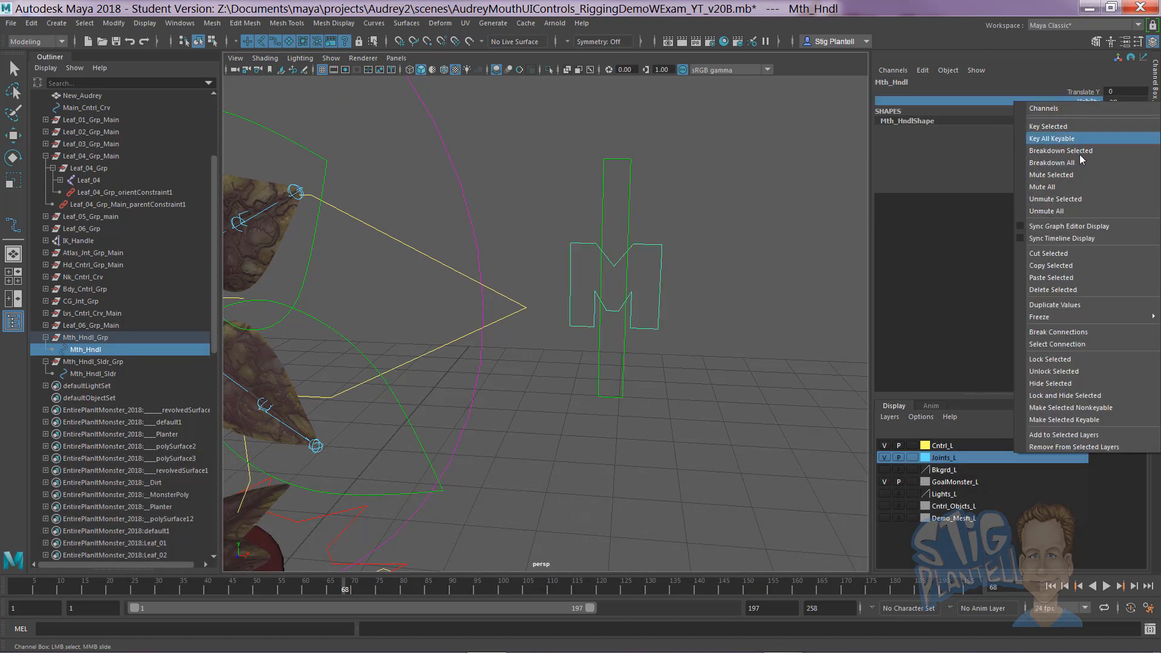
left_click(1065, 396)
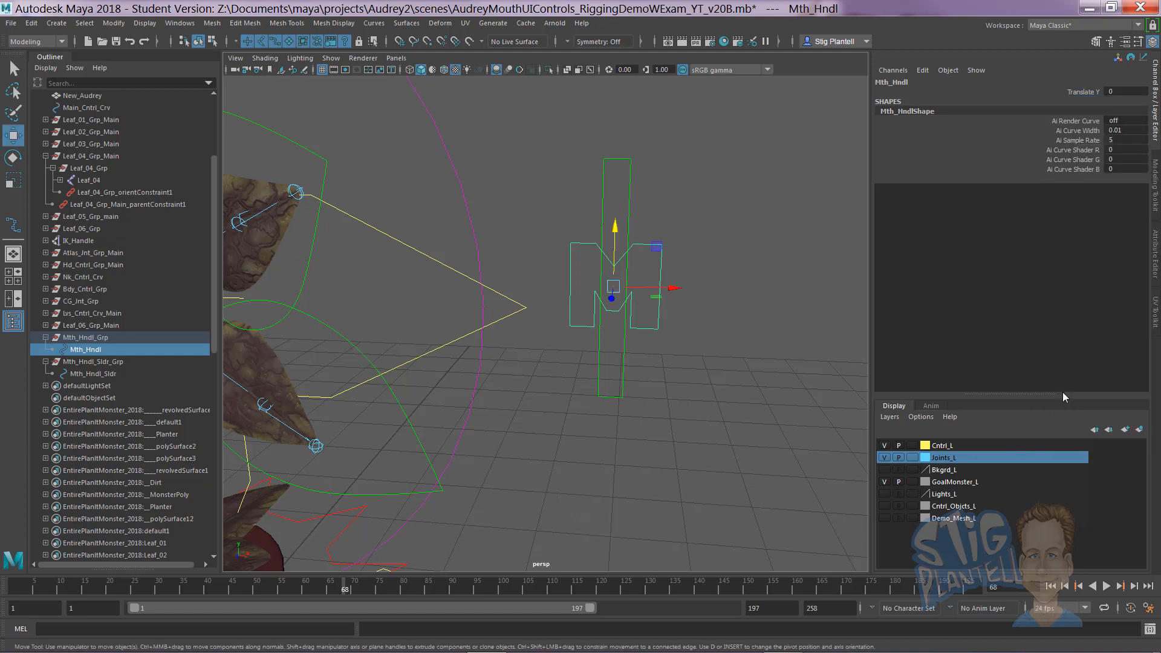
Step: Select the slider and the M handle in turn to compare their remaining channels
left_click(740, 154)
left_click(630, 182)
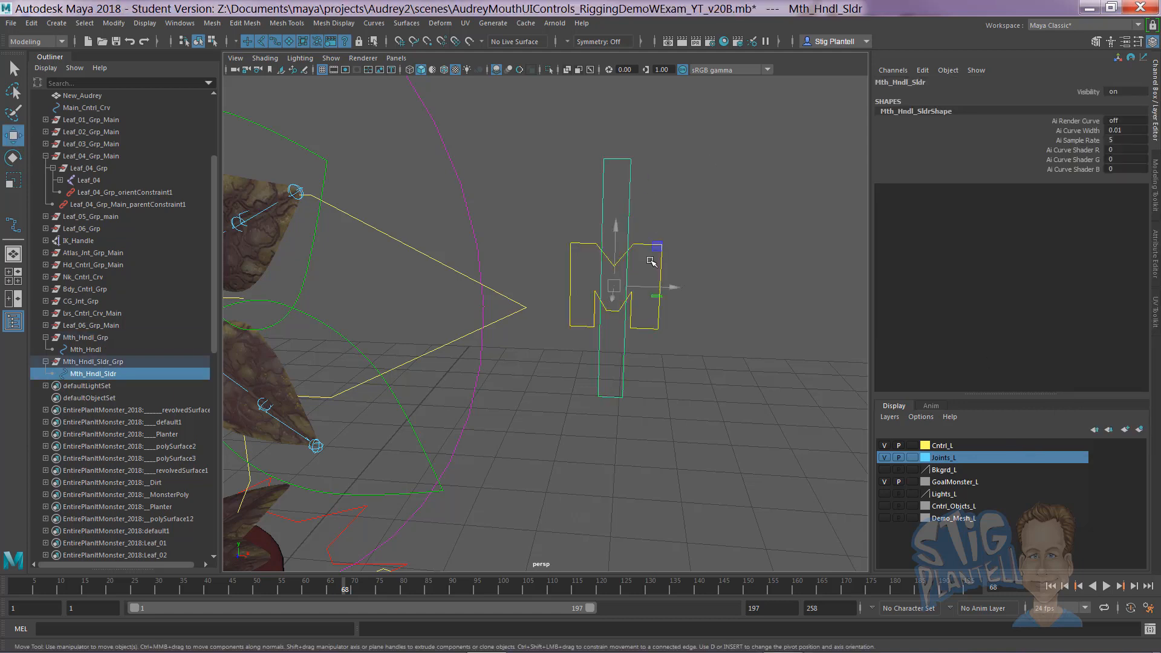
left_click(670, 255)
left_click(660, 263)
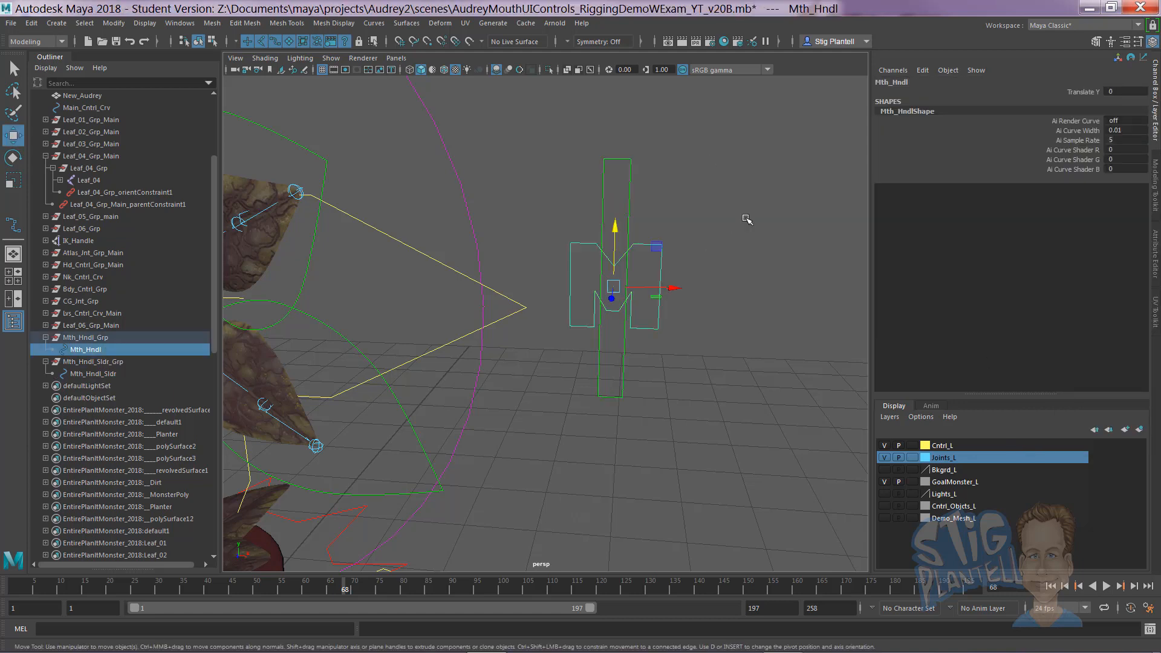
left_click(691, 193)
left_click(630, 183)
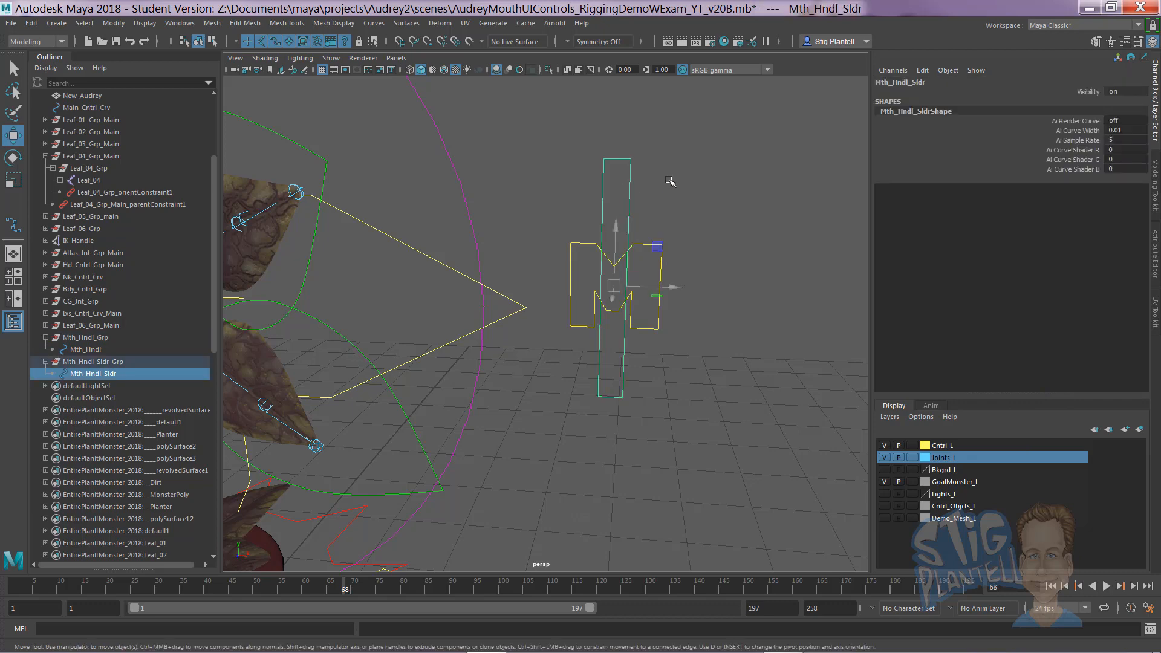
Step: Lock and hide the Visibility channel of the slider curve Mth_Hndl_Sldr, and deselect the curve
left_click(1079, 92)
right_click(1079, 92)
left_click(1048, 385)
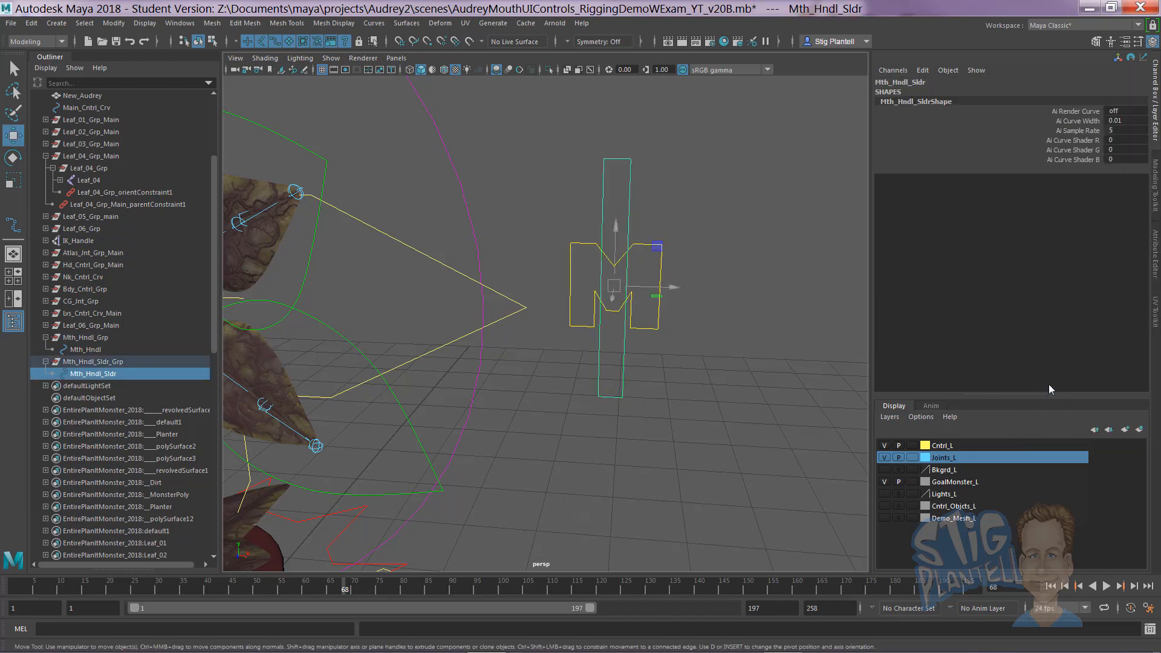
left_click(766, 228)
Step: Select the M handle to check its remaining channel and view the slider control beside the whole plant
right_click_drag(683, 266, 587, 231, "alt")
middle_click_drag(586, 231, 634, 176, "alt")
right_click_drag(634, 175, 663, 229, "alt")
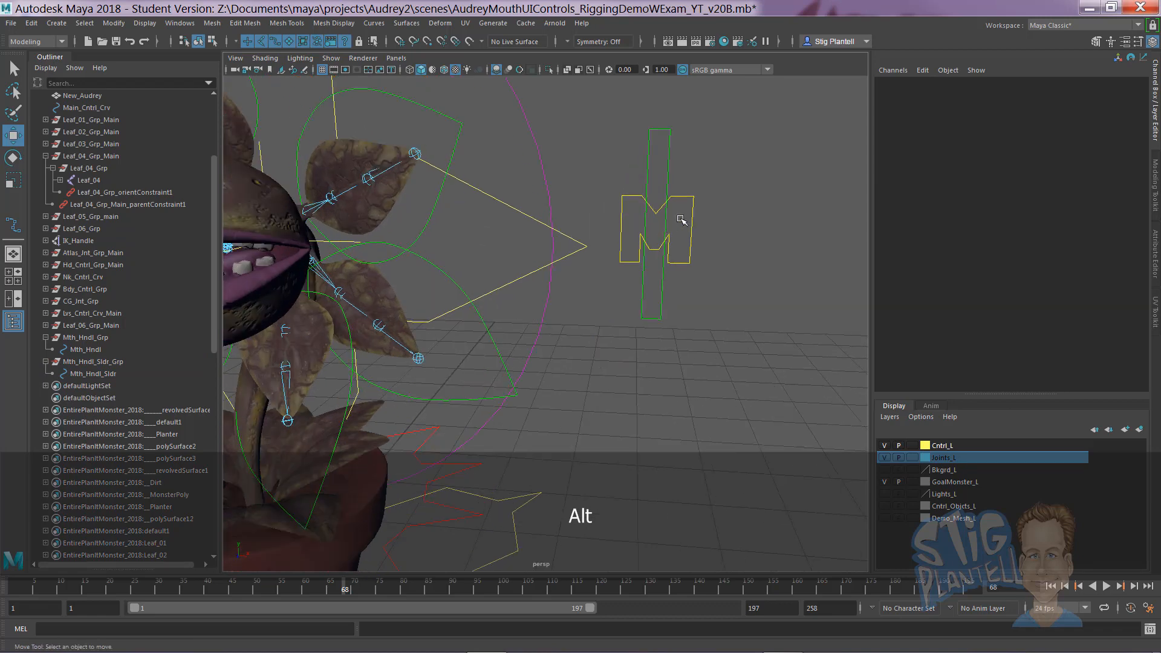
mouse_move(681, 218)
left_mouse_down()
mouse_move(739, 231)
mouse_move(692, 218)
left_mouse_up()
right_click_drag(691, 217, 658, 230, "alt")
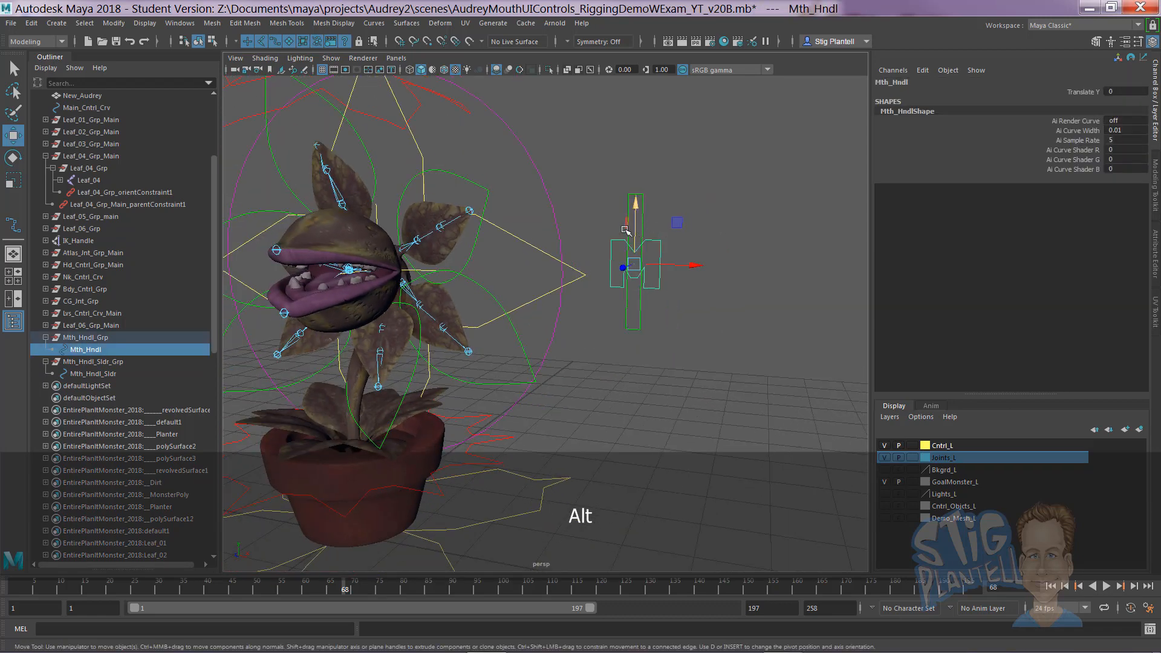
left_click_drag(625, 230, 645, 171, "alt")
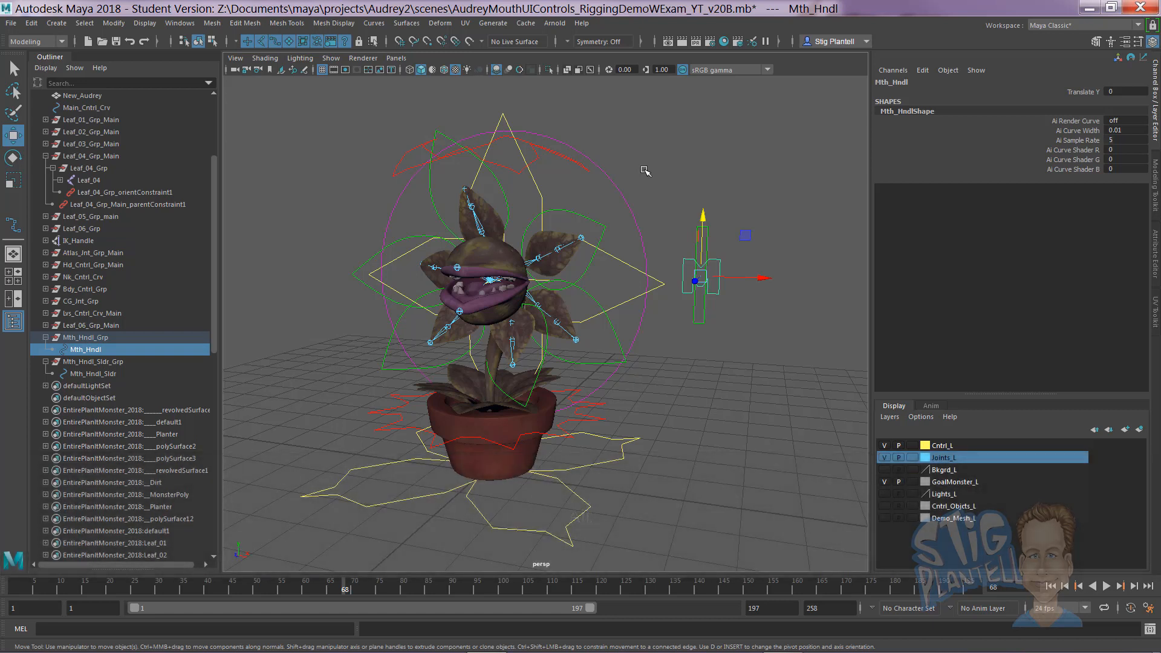
left_click(645, 172)
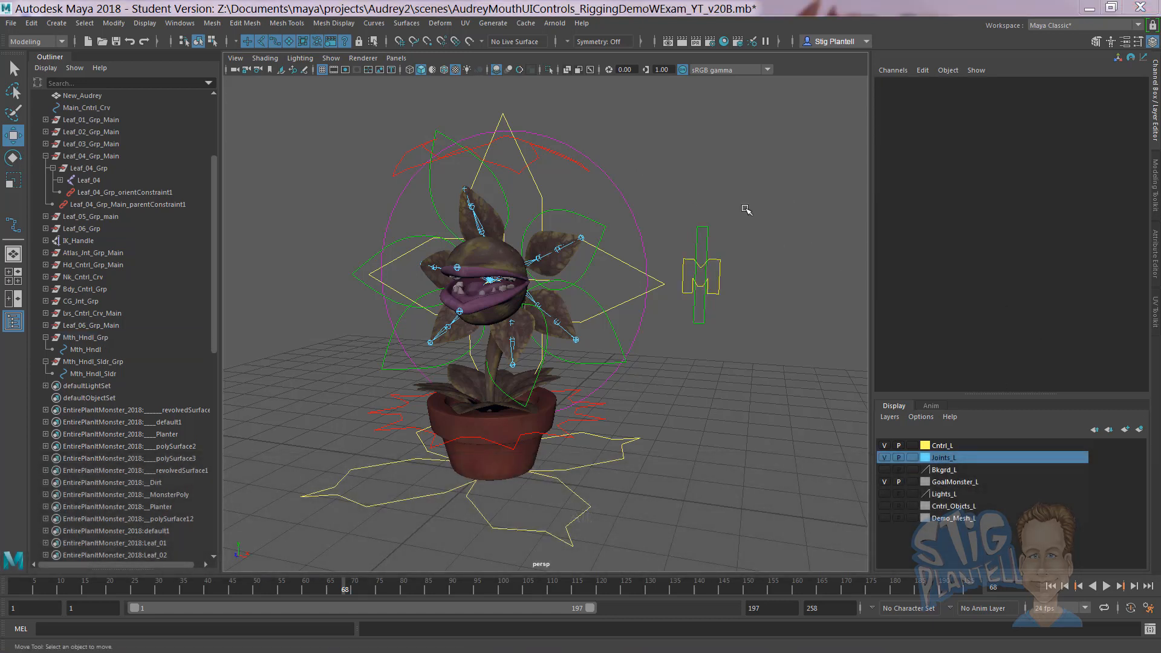
Step: Select the slider's group Mth_Hndl_Sldr_Grp and examine its placement beside the plant and neck control
left_click(712, 229)
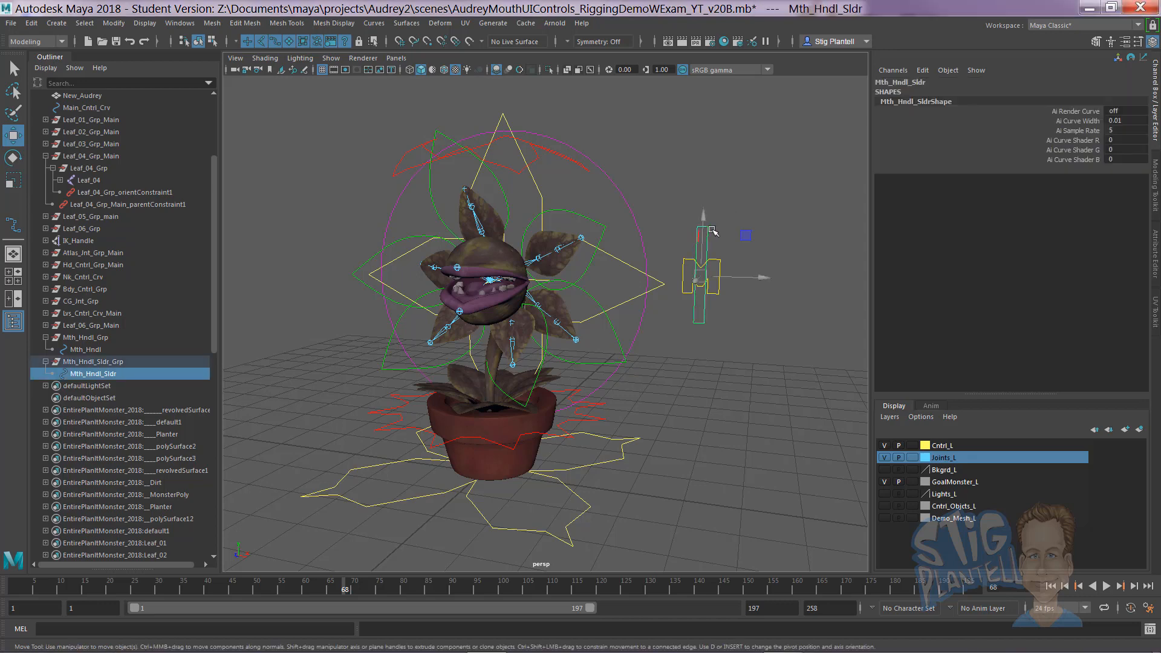
left_click(103, 361)
middle_click_drag(443, 327, 406, 336, "alt")
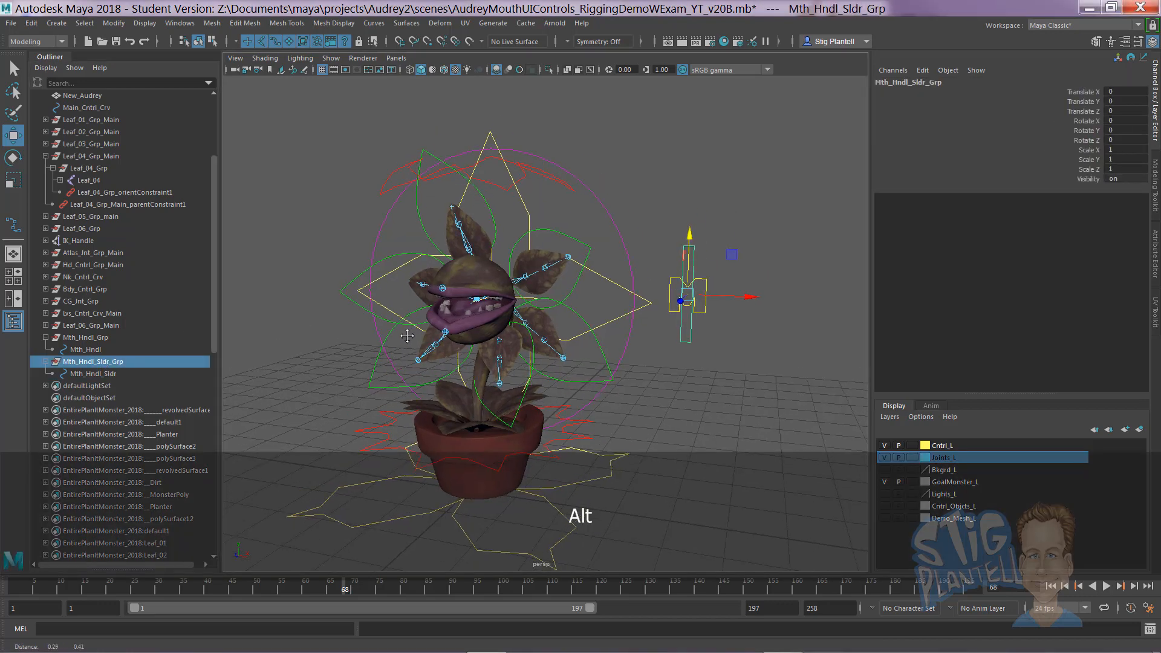
right_click_drag(407, 335, 495, 318, "alt")
left_click_drag(496, 317, 479, 301, "alt")
right_click_drag(595, 313, 427, 294, "alt")
left_click_drag(427, 293, 573, 298, "alt")
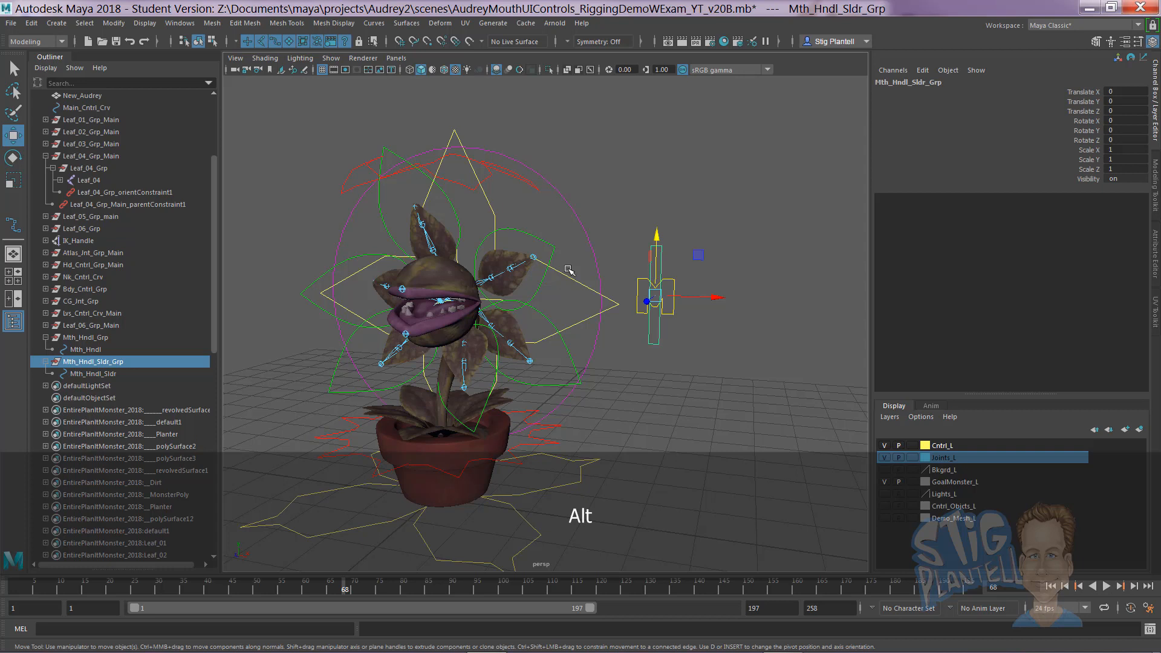
Step: Parent-constrain Mth_Hndl_Sldr_Grp to the neck control Nk_Cntrl_Crv, with Maintain offset on and Translate set to All
left_click(324, 332)
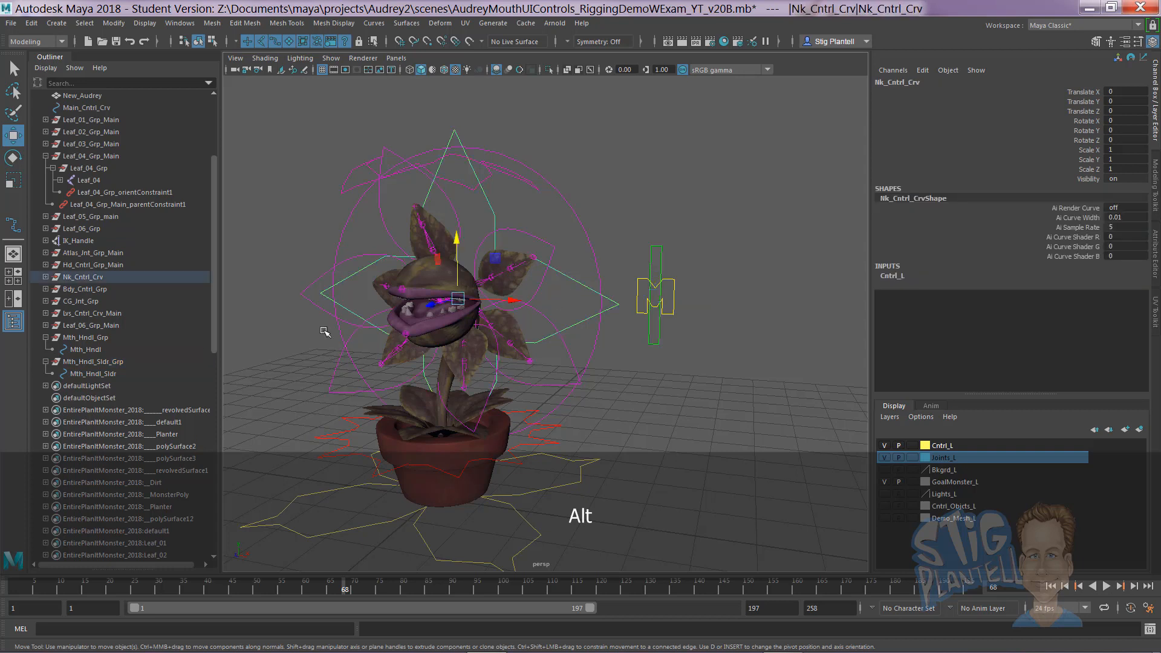
left_click(100, 361, "ctrl")
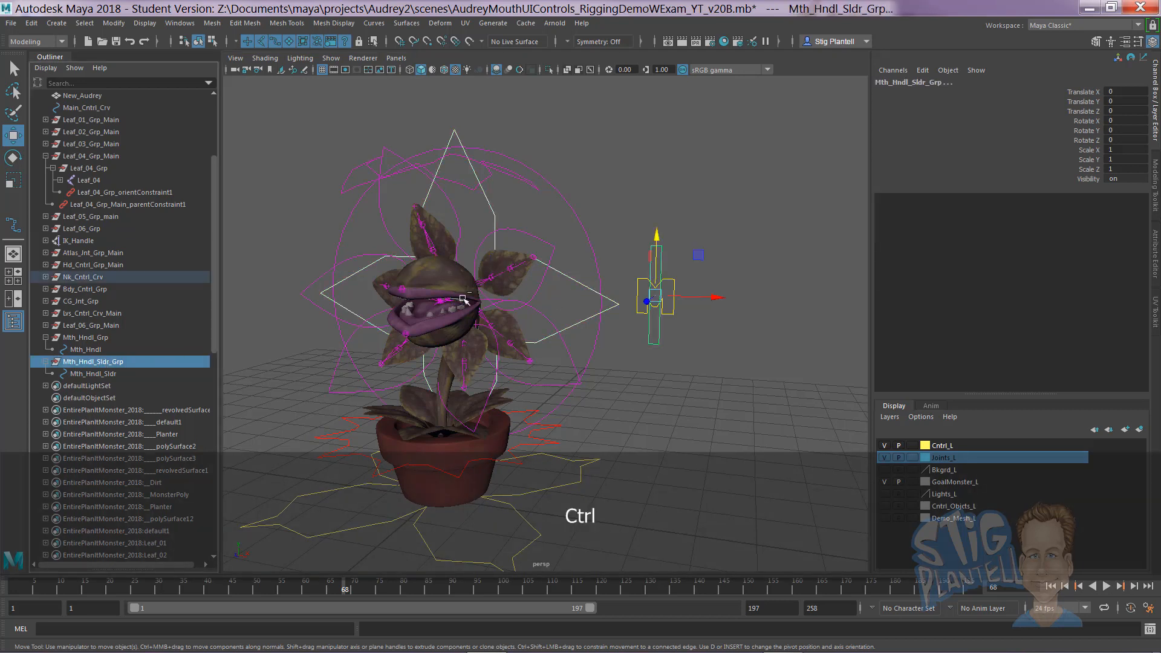
key("space")
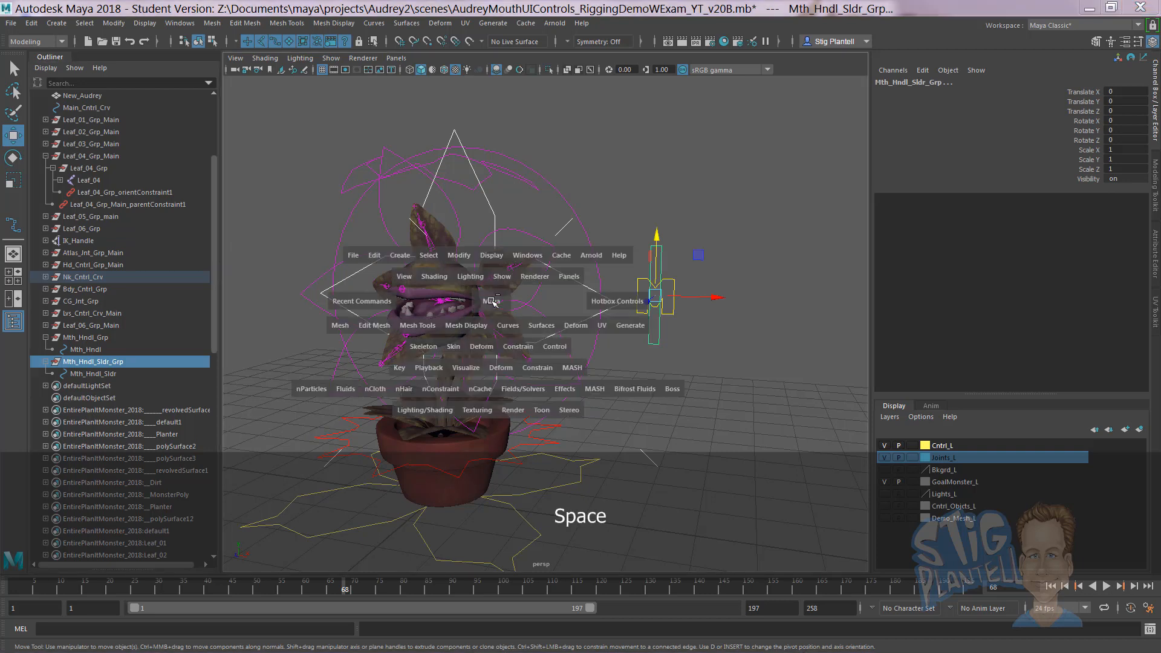
left_click(523, 348)
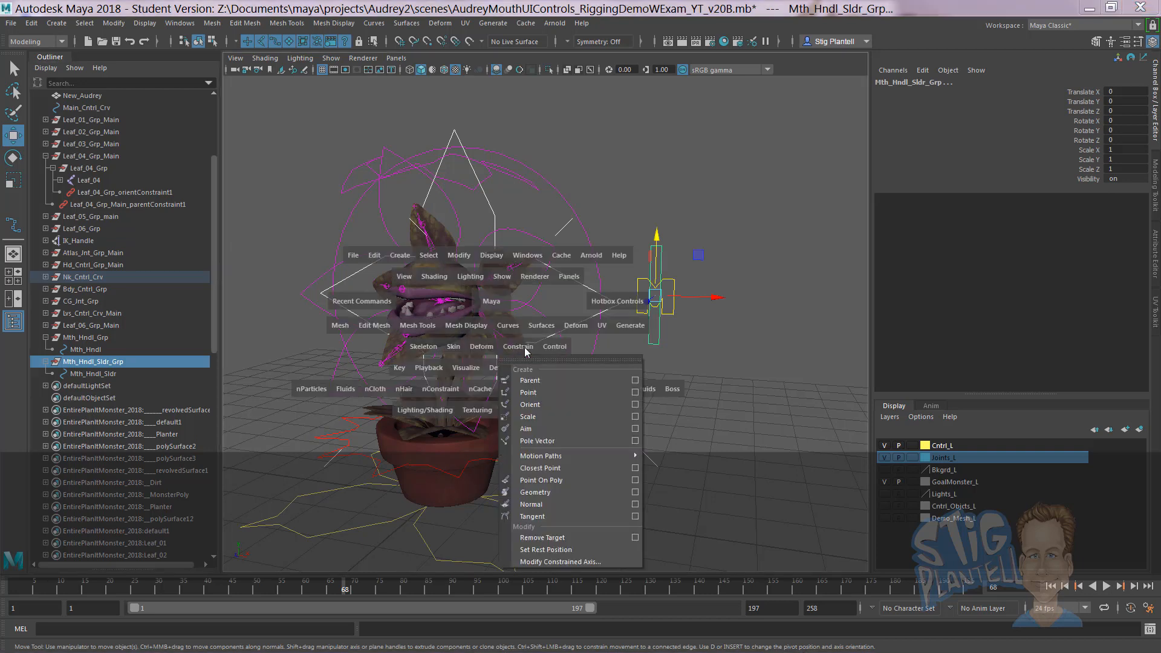
left_click(636, 380)
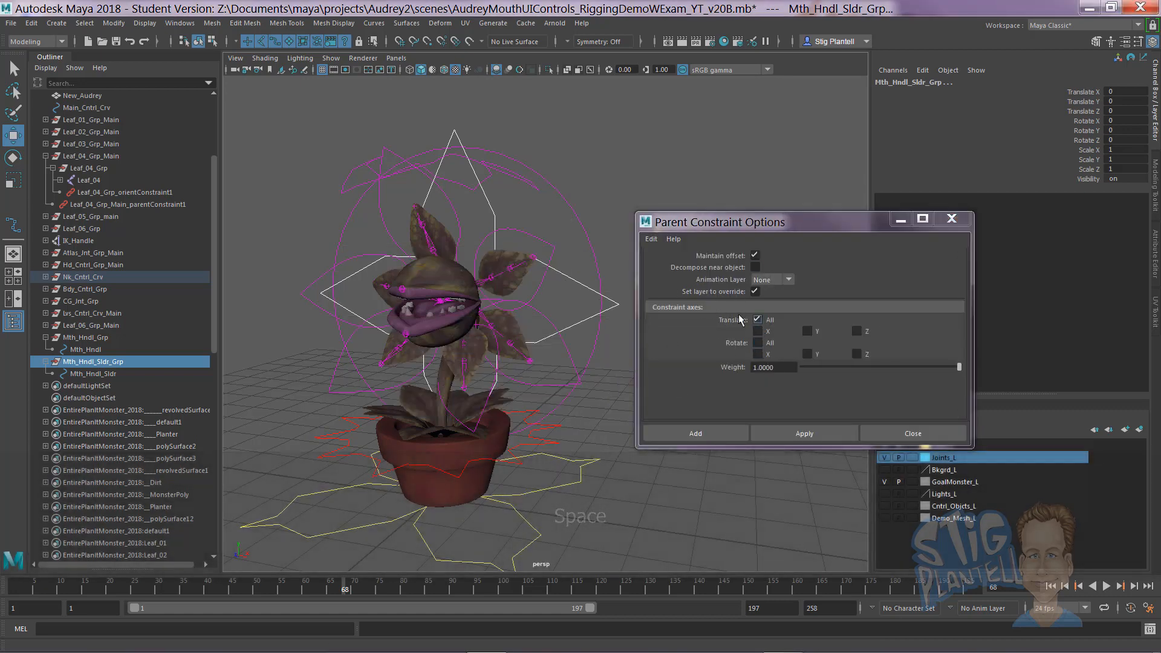
left_click(756, 343)
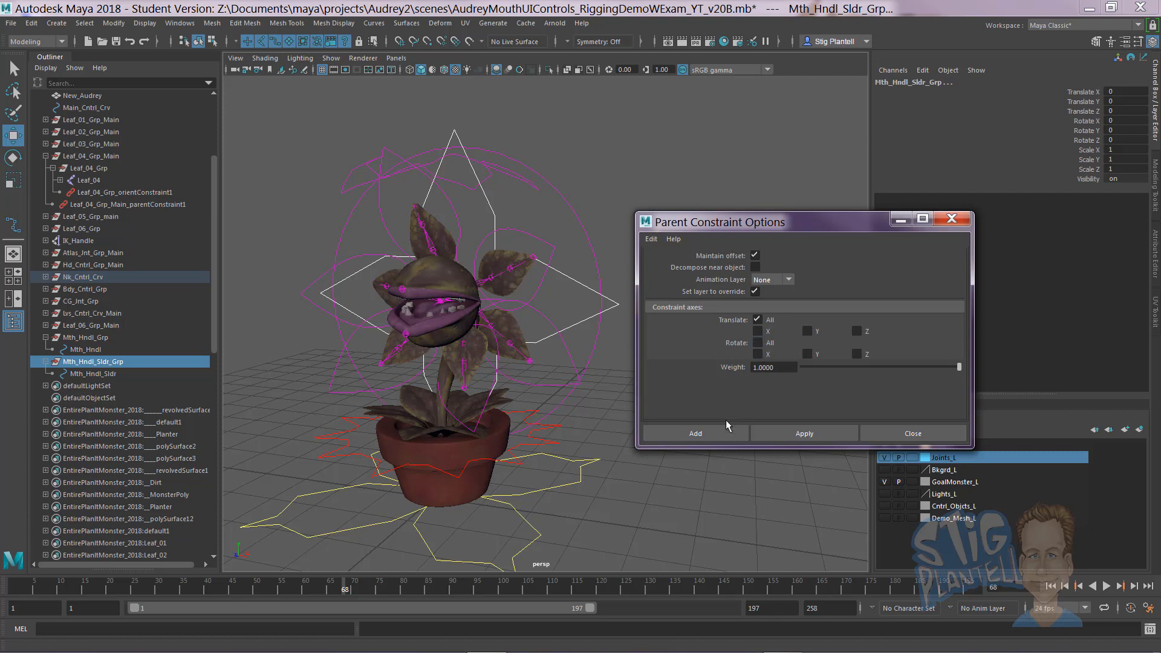
left_click(717, 430)
Step: Test the slider group's constraint by moving the neck control curve, and set its Translate Z back to 0
left_click(767, 334)
right_click_drag(767, 334, 584, 303, "alt")
left_click(584, 303)
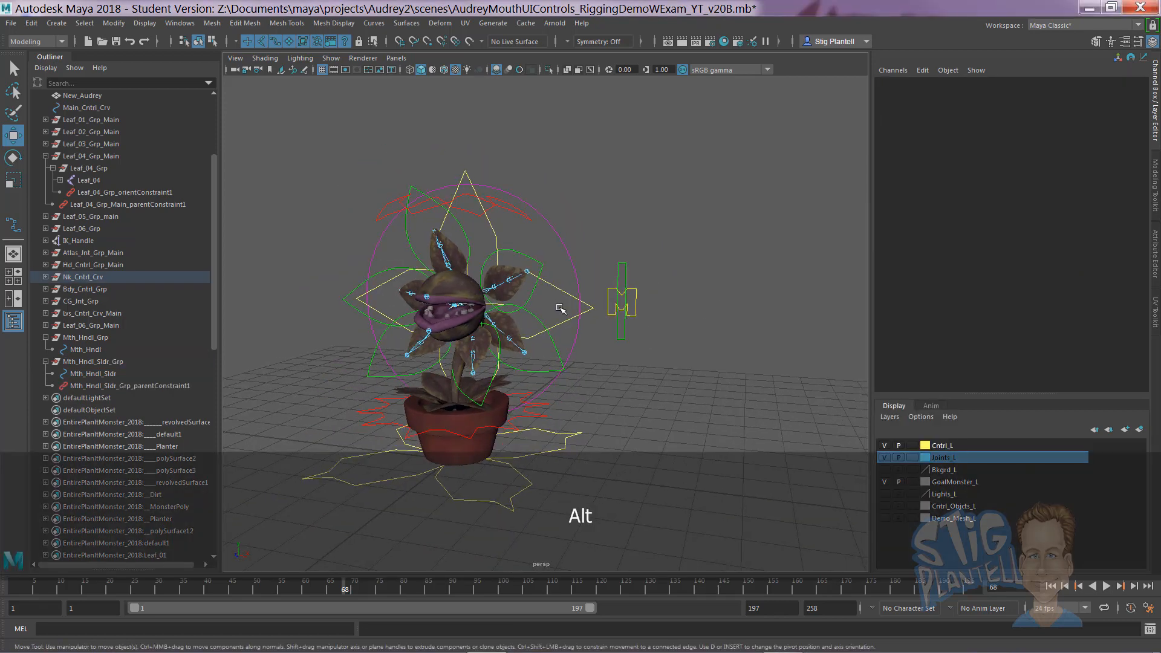
left_click_drag(584, 303, 752, 254, "alt")
key("ctrl+z")
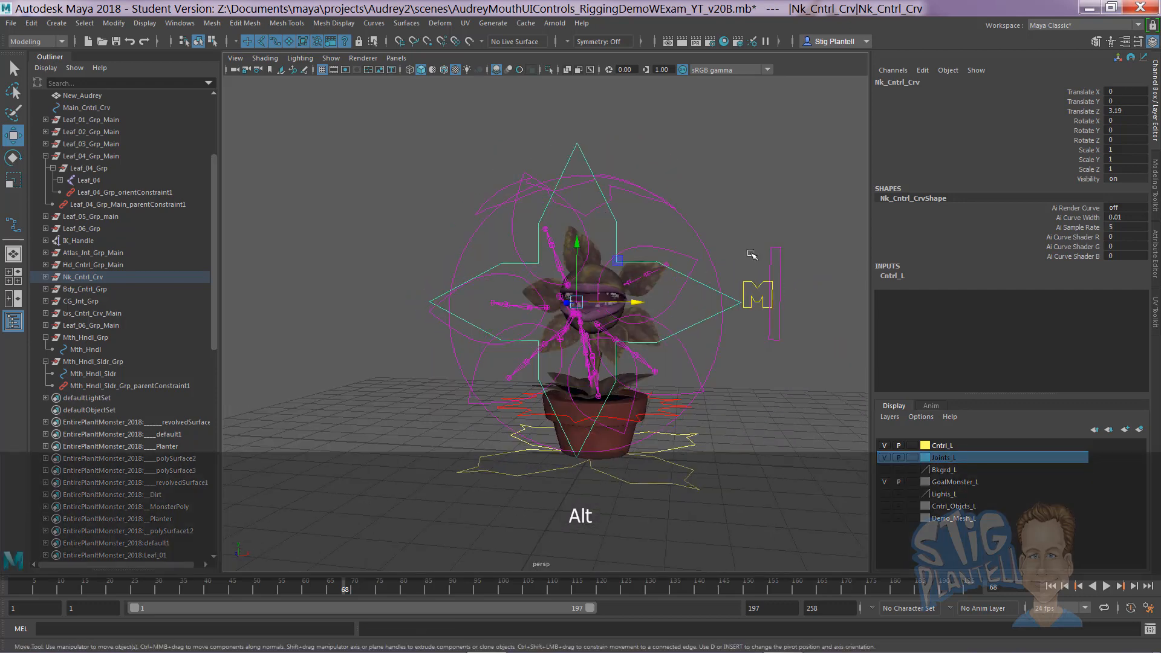
double_click(1125, 111)
type("0")
key("Return")
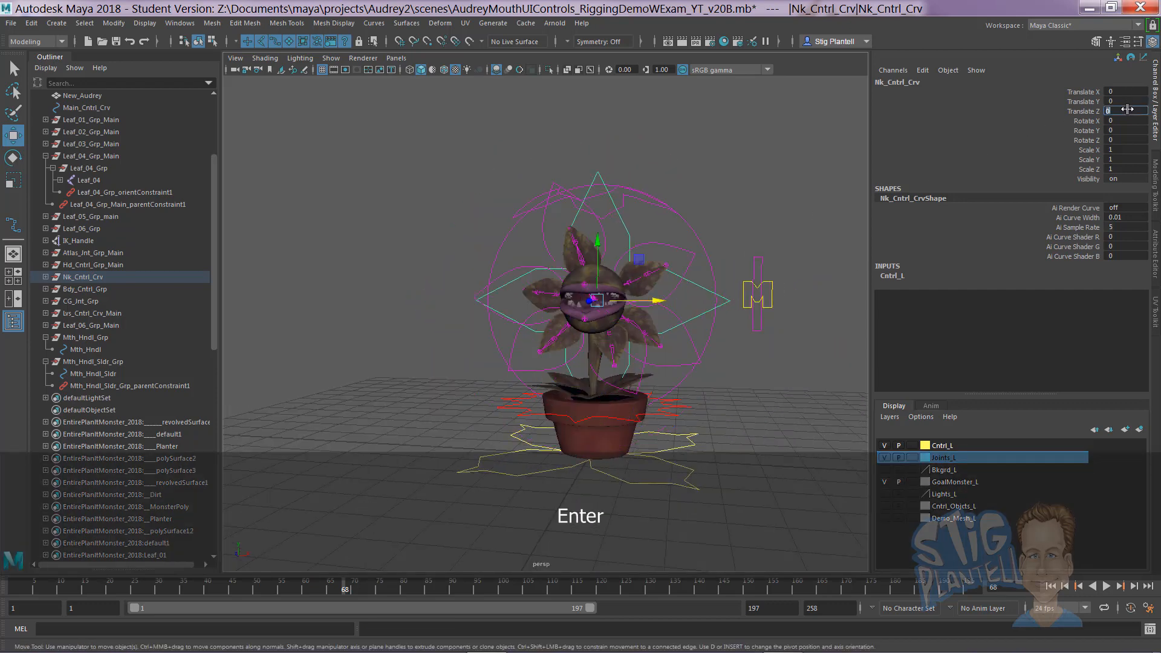
Step: Select the M handle and inspect it up close against the slider and the plant's mouth
left_click(720, 189)
middle_click_drag(831, 289, 735, 306, "alt")
right_click_drag(734, 306, 796, 313, "alt")
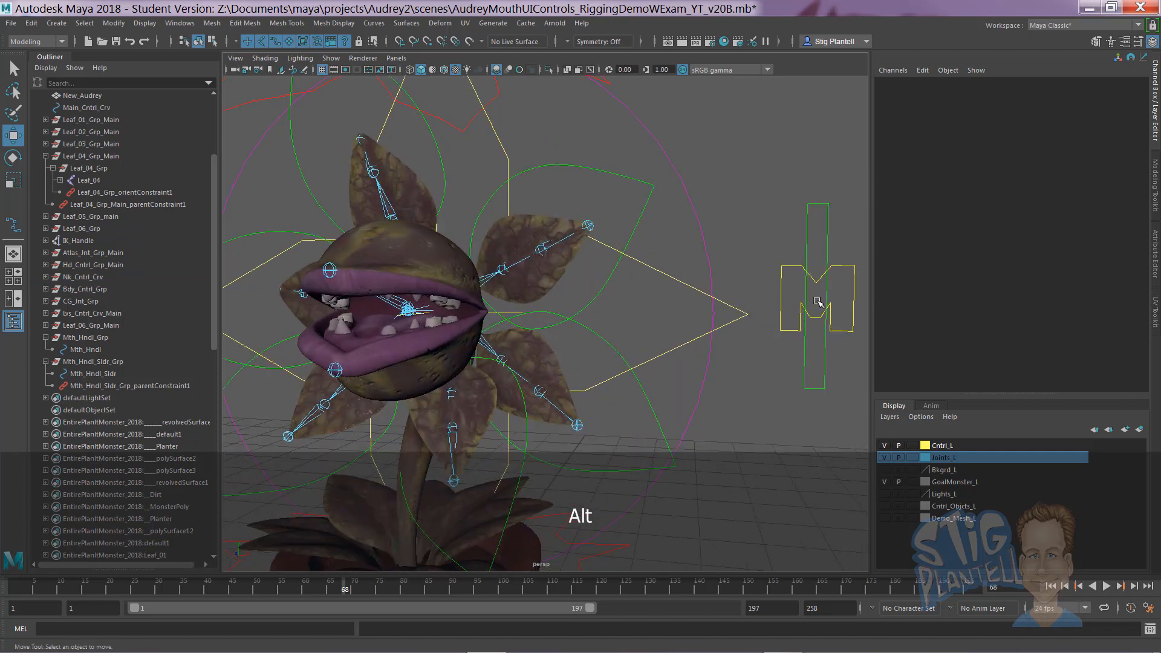
left_click(779, 289)
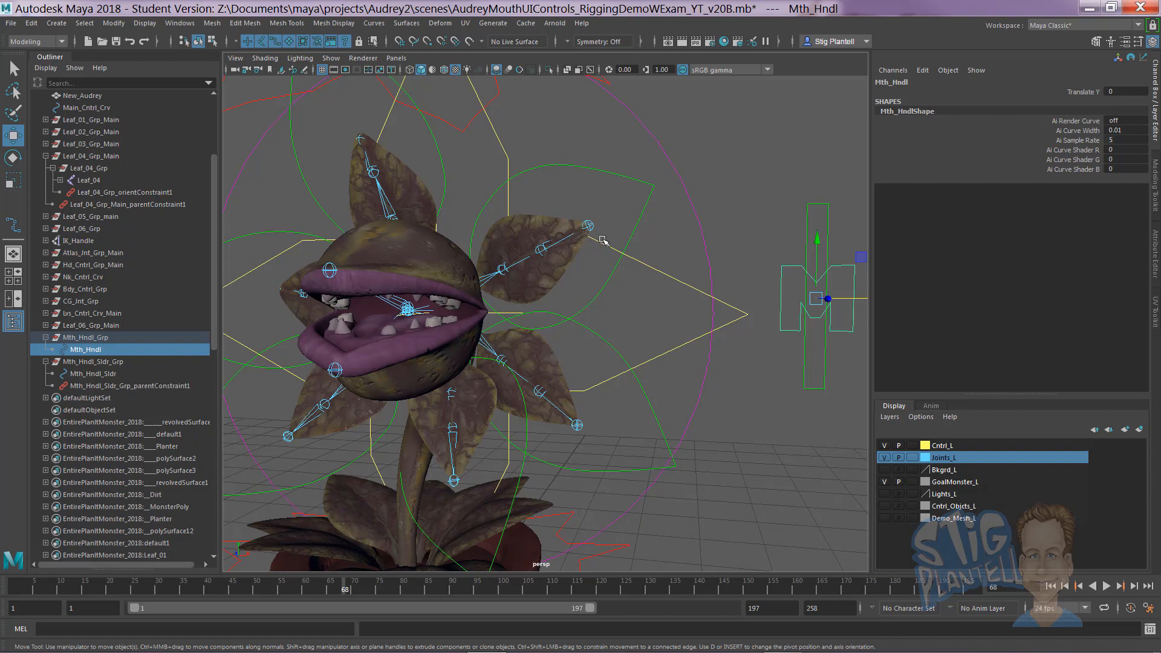
middle_click_drag(604, 254, 524, 267, "alt")
right_click_drag(524, 266, 541, 266, "alt")
Step: Parent-constrain Mth_Hndl_Grp to the slider curve Mth_Hndl_Sldr, with Maintain offset on and Translate set to All
left_click(789, 147)
left_click(757, 200)
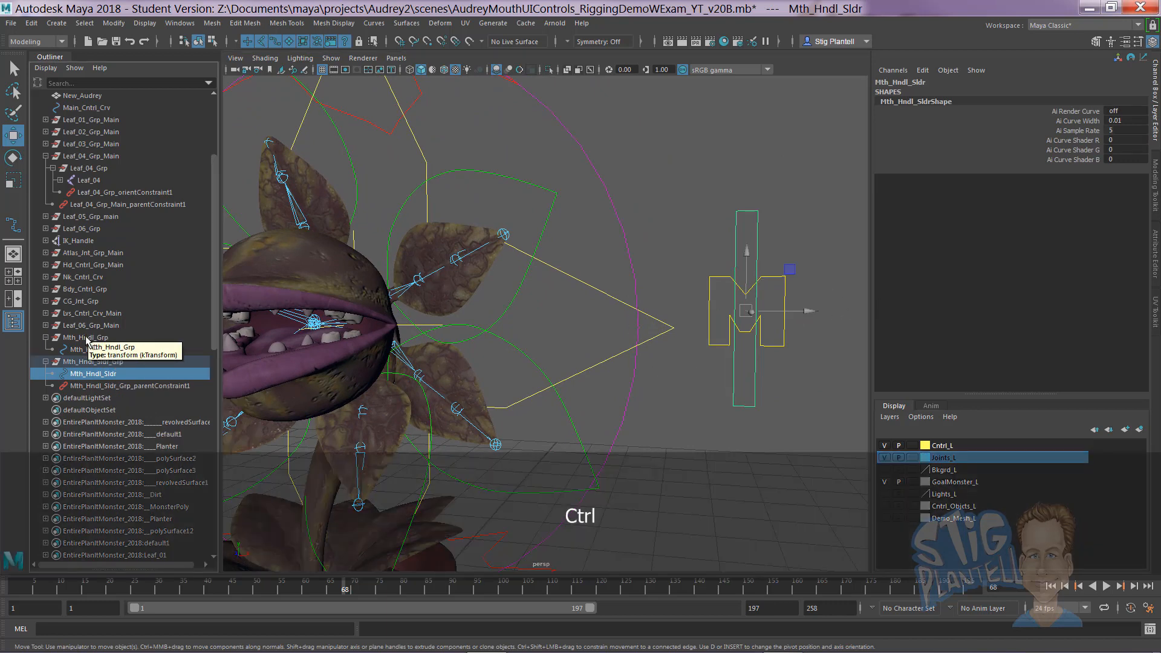
left_click(88, 338, "ctrl")
key("space")
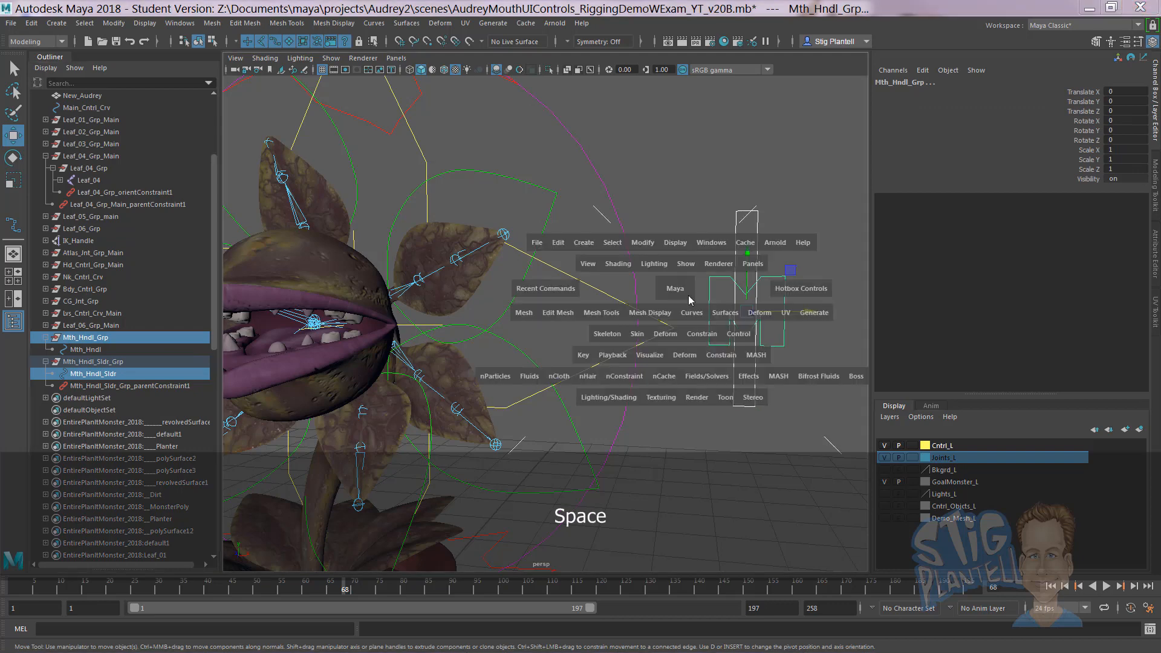
left_click(702, 334)
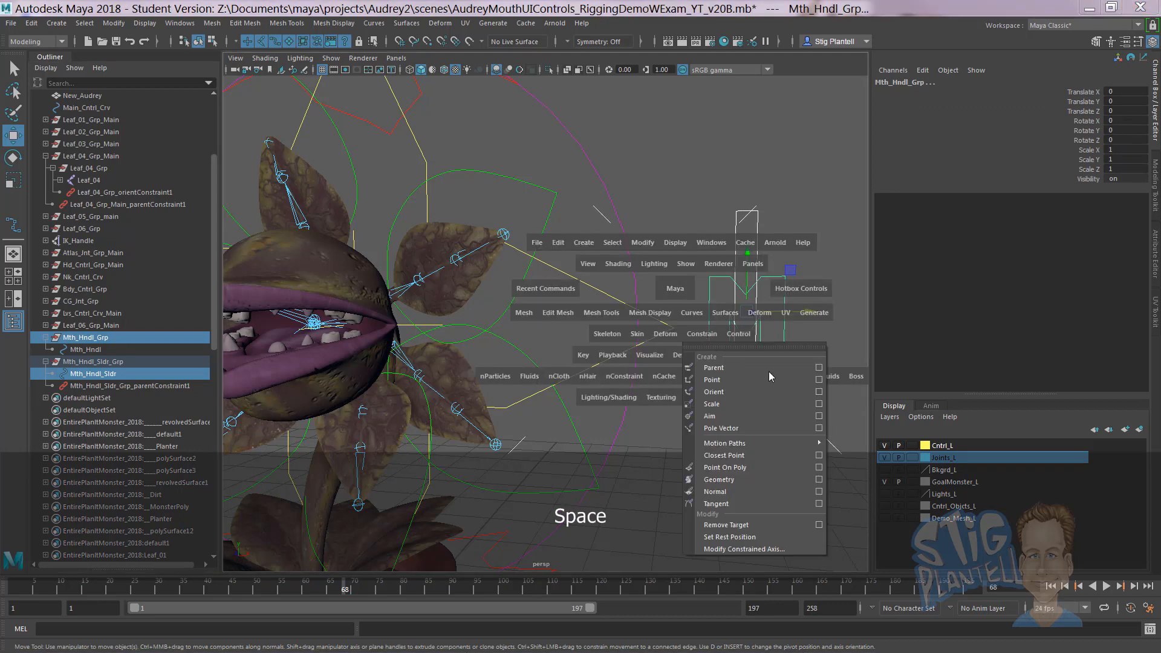
left_click(818, 367)
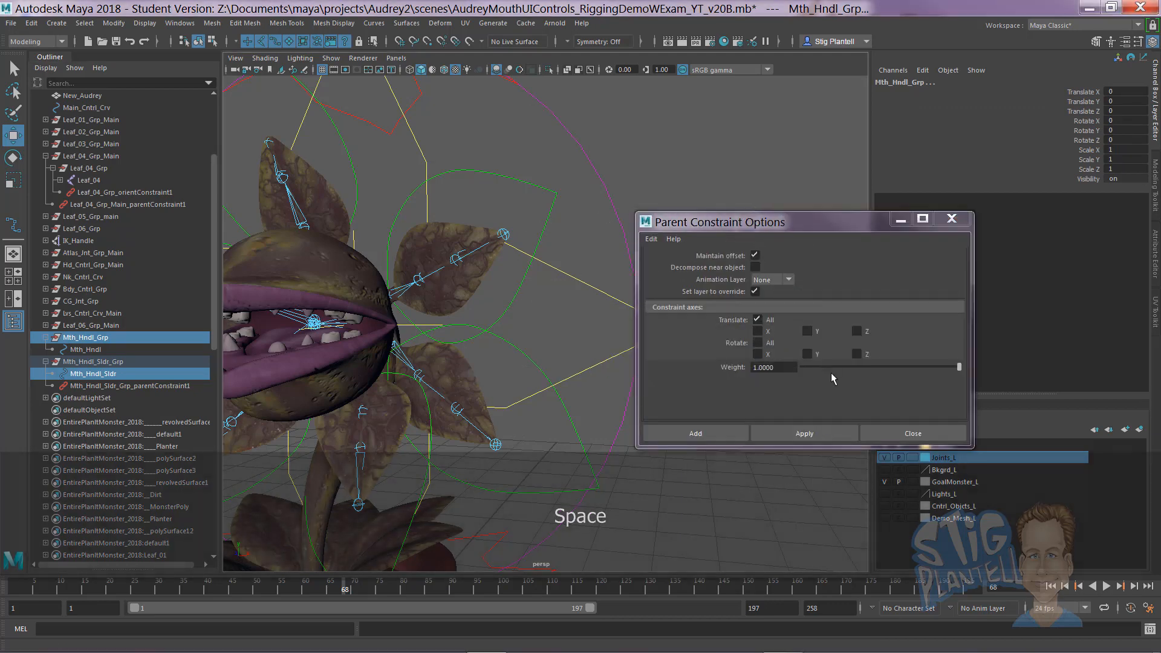
left_click(712, 430)
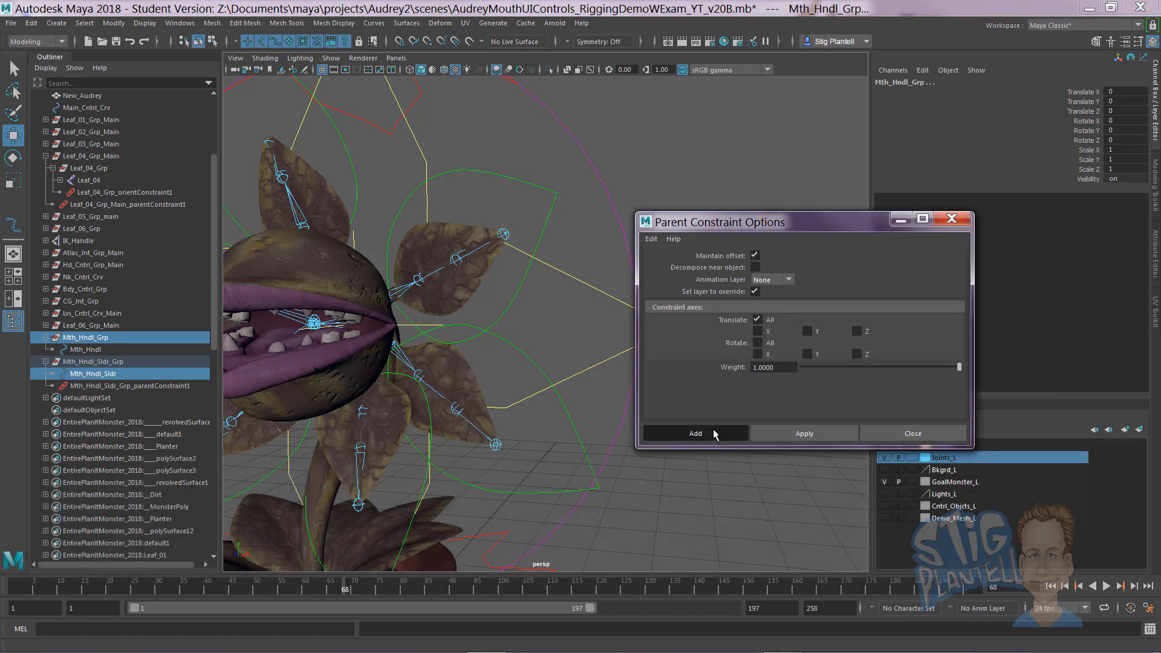
Step: Test both constraints by moving the neck control curve to a Translate X of about -0.75
right_click_drag(801, 307, 584, 293, "alt")
left_click(558, 312)
middle_click_drag(593, 287, 687, 234, "alt")
right_click_drag(687, 235, 606, 265, "alt")
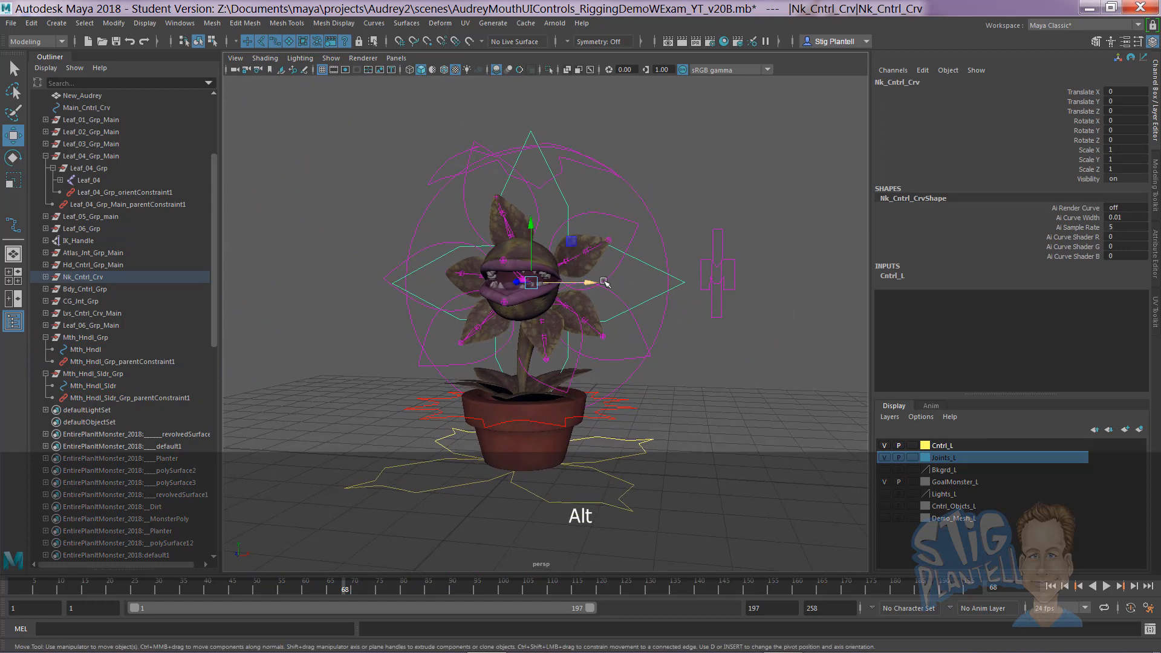
left_click_drag(595, 280, 533, 274)
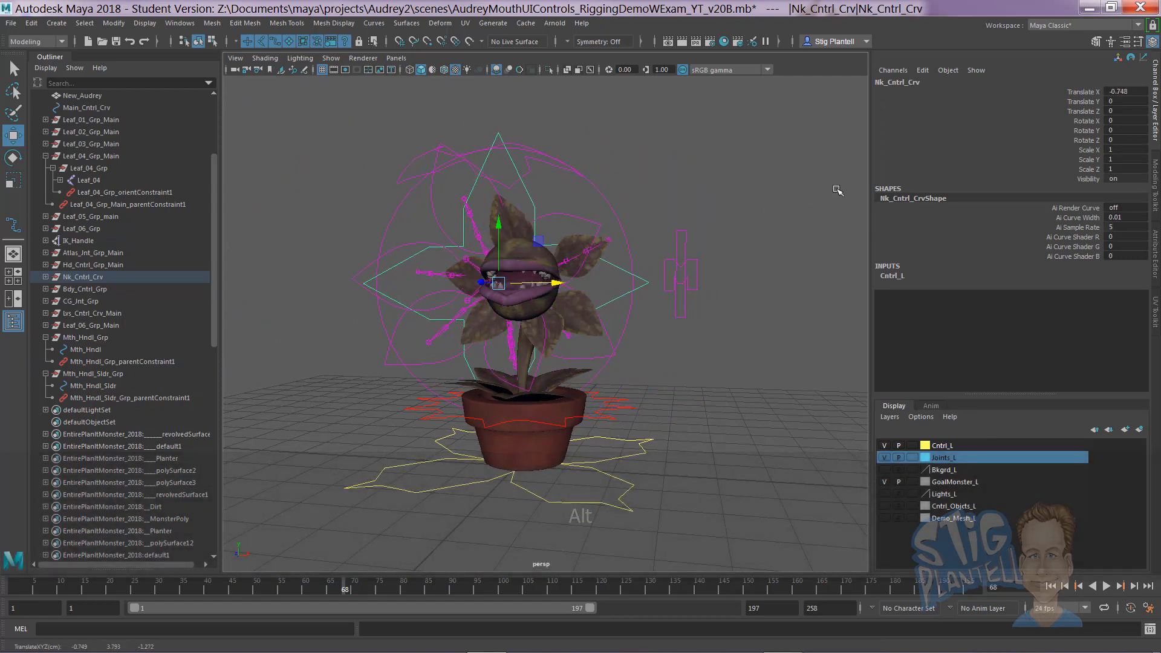
Step: Select the slider and the M handle in turn, and move the handle up along the slider
left_click(736, 224)
left_click(687, 231)
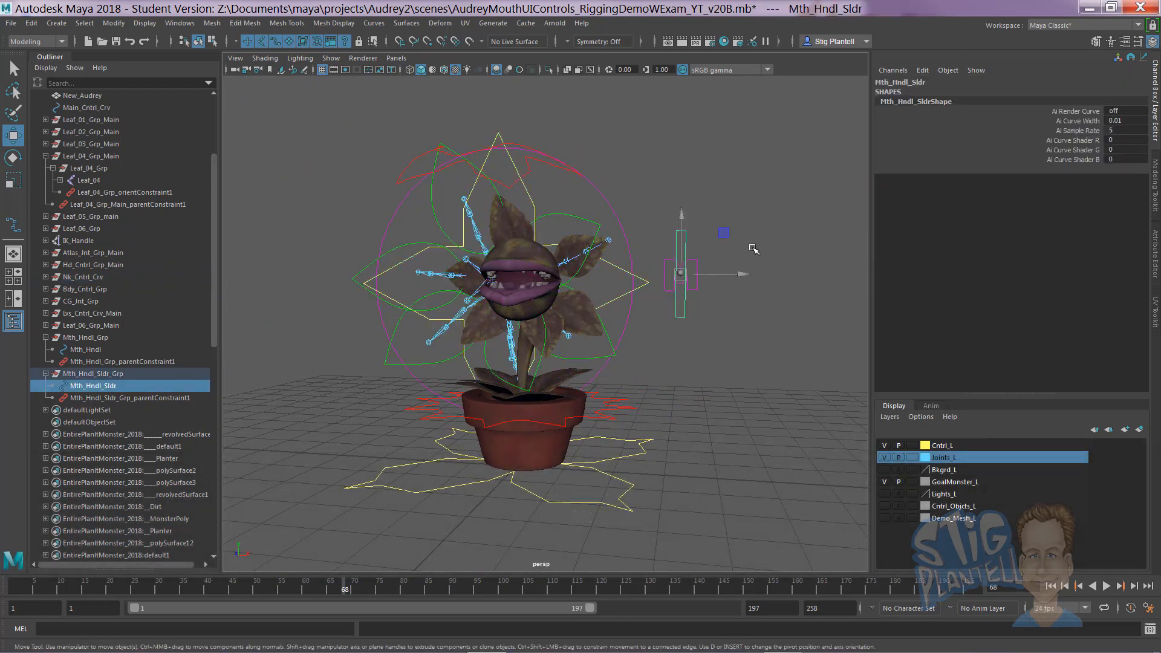
left_click(762, 305)
left_click(680, 273)
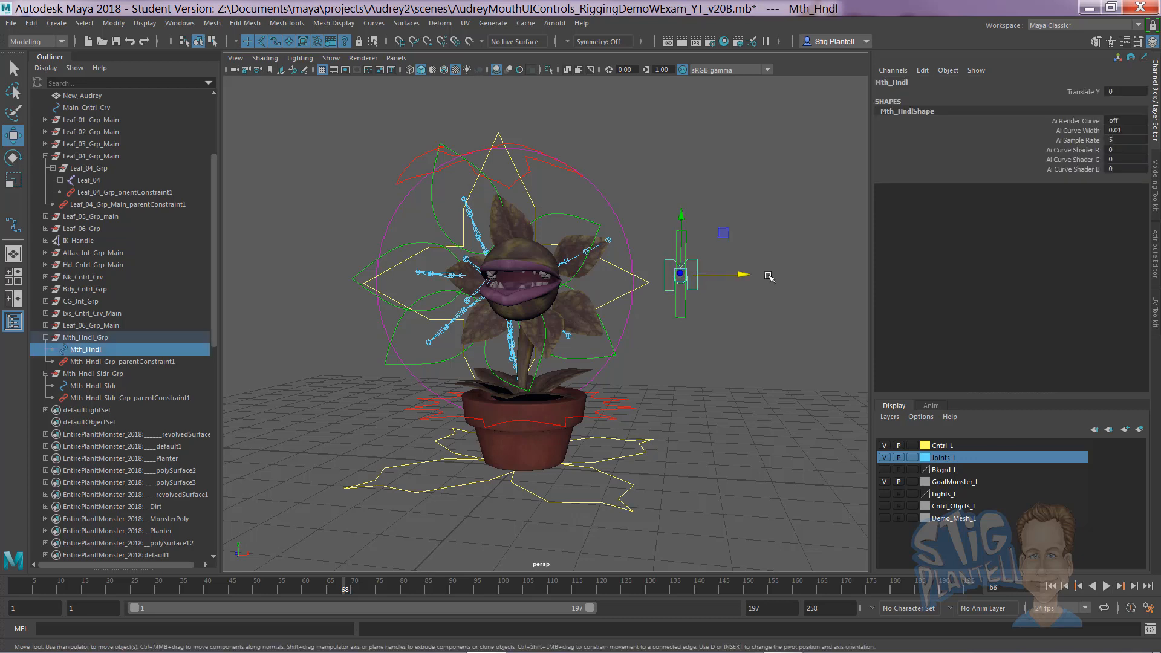
left_click_drag(680, 230, 679, 210)
Step: Move the neck control curve to a Translate X of about 1.2, and slide the M handle down slightly
left_click(618, 269)
left_click_drag(513, 283, 648, 283)
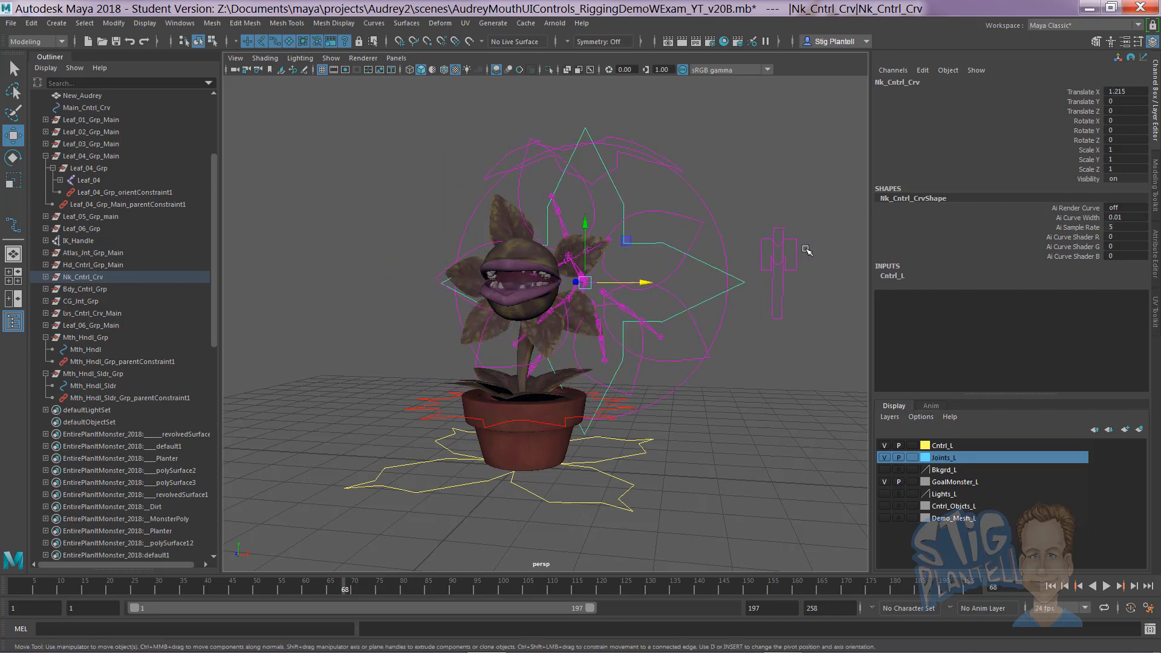
left_click(790, 243)
left_click_drag(780, 219, 780, 243)
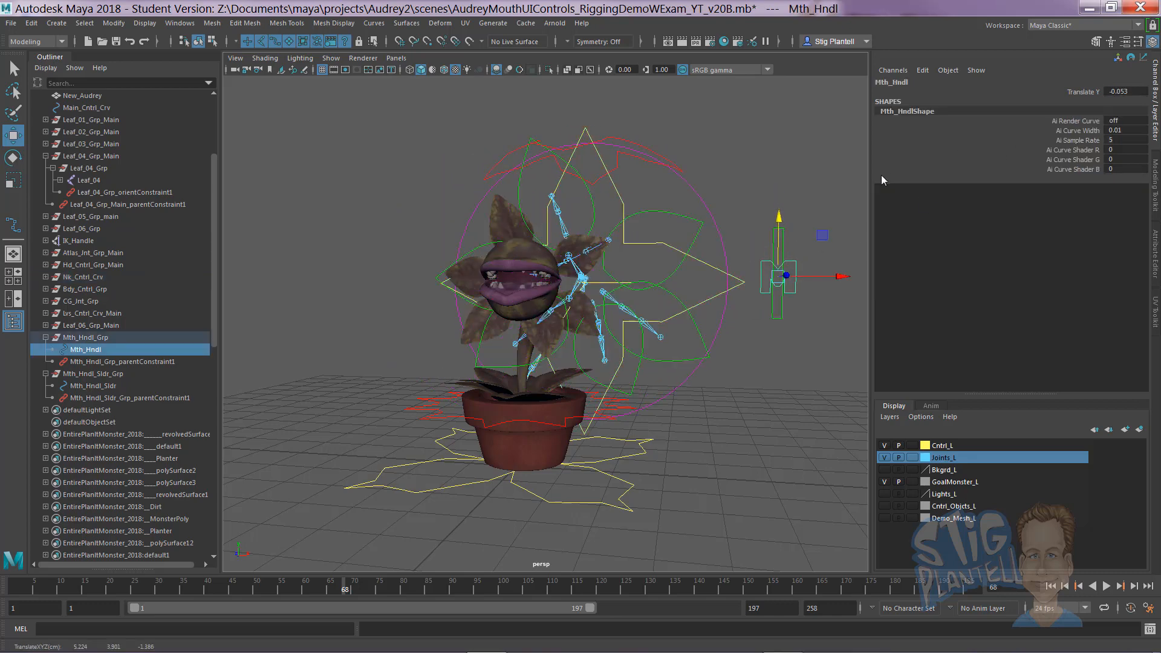
Step: Set the M handle's Translate Y to 0
left_click(1144, 92)
type("0")
key("Return")
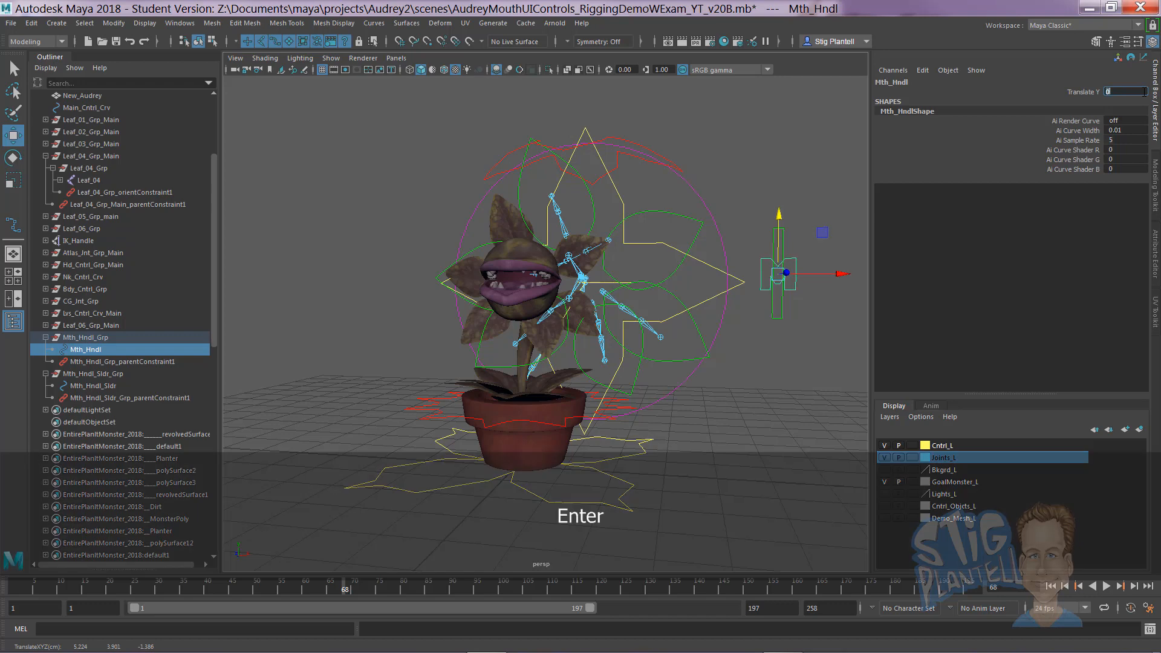
Step: Set the Translate X of the neck control Nk_Cntrl_Crv to 0
left_click(755, 184)
left_click(698, 260)
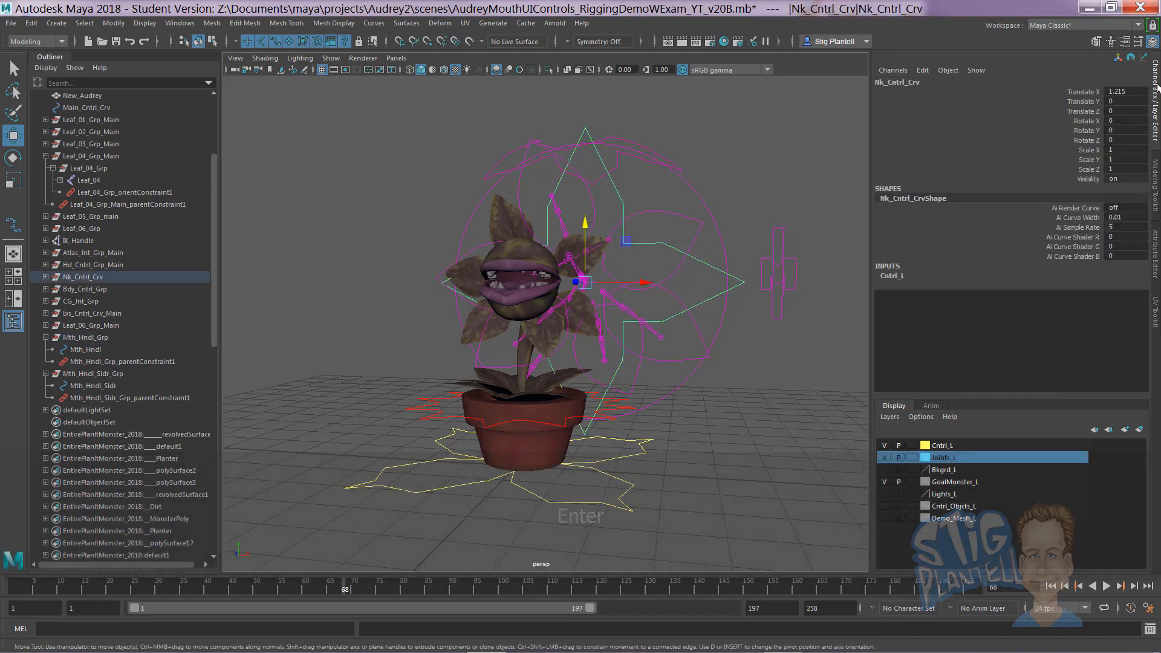
left_click(1124, 92)
type("0")
key("Return")
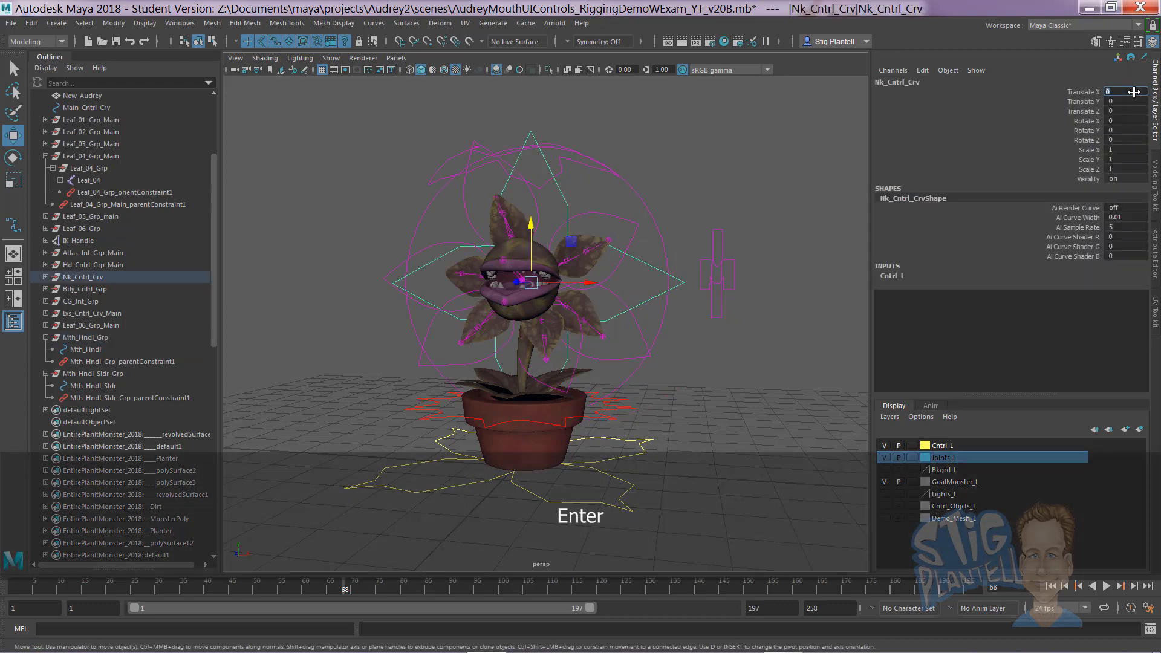
Step: Deselect the neck control curve and save the scene
left_click(769, 176)
mouse_move(713, 259)
left_mouse_down("alt")
mouse_move(681, 285)
mouse_move(647, 284)
mouse_move(705, 277)
left_mouse_up("alt")
right_click_drag(645, 280, 755, 298, "alt")
middle_click_drag(671, 277, 645, 290, "alt")
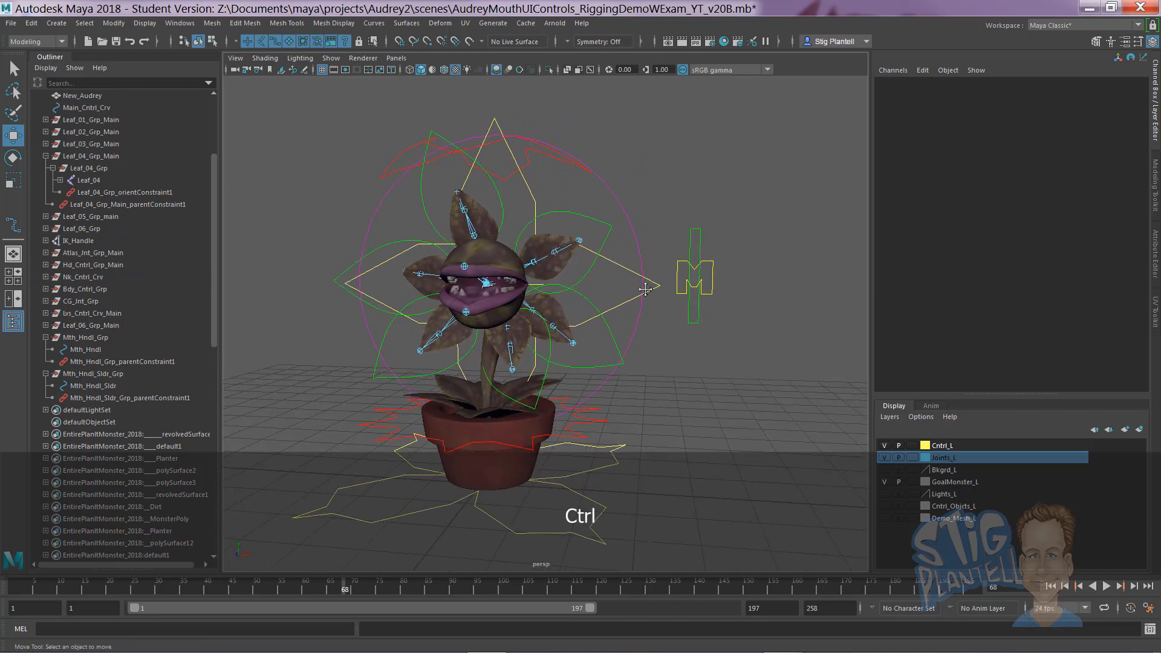
key("ctrl+s")
left_click(566, 346)
key("w")
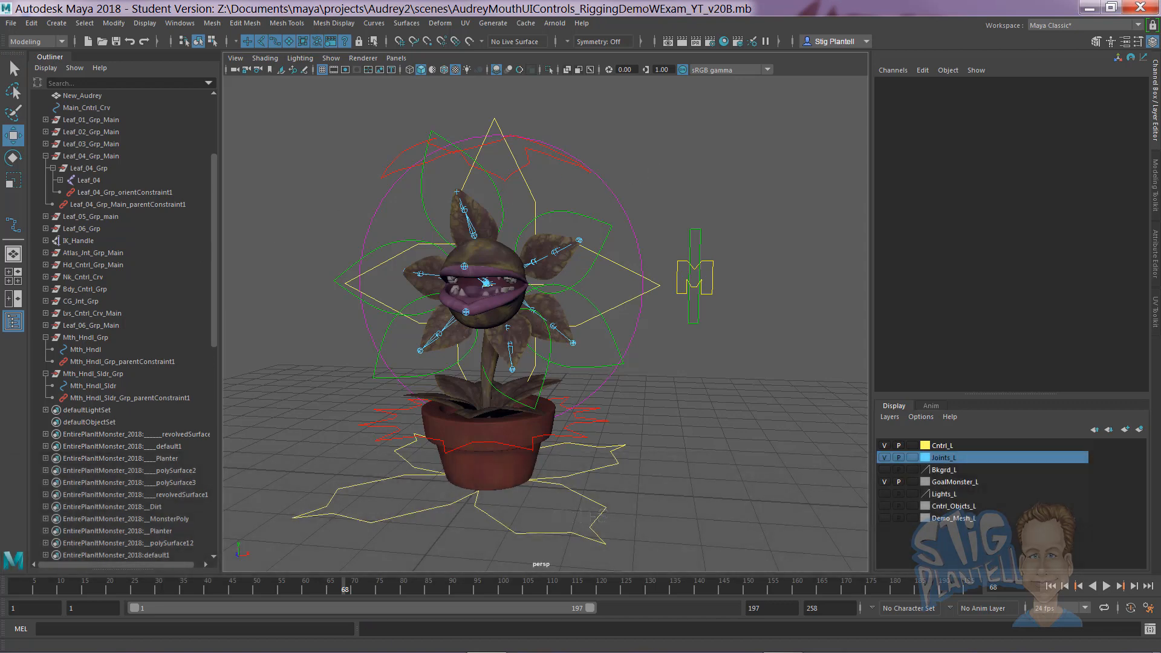
Step: Hide the Outliner from the perspective view layout and open the Expression Editor
left_click(13, 320)
key("space")
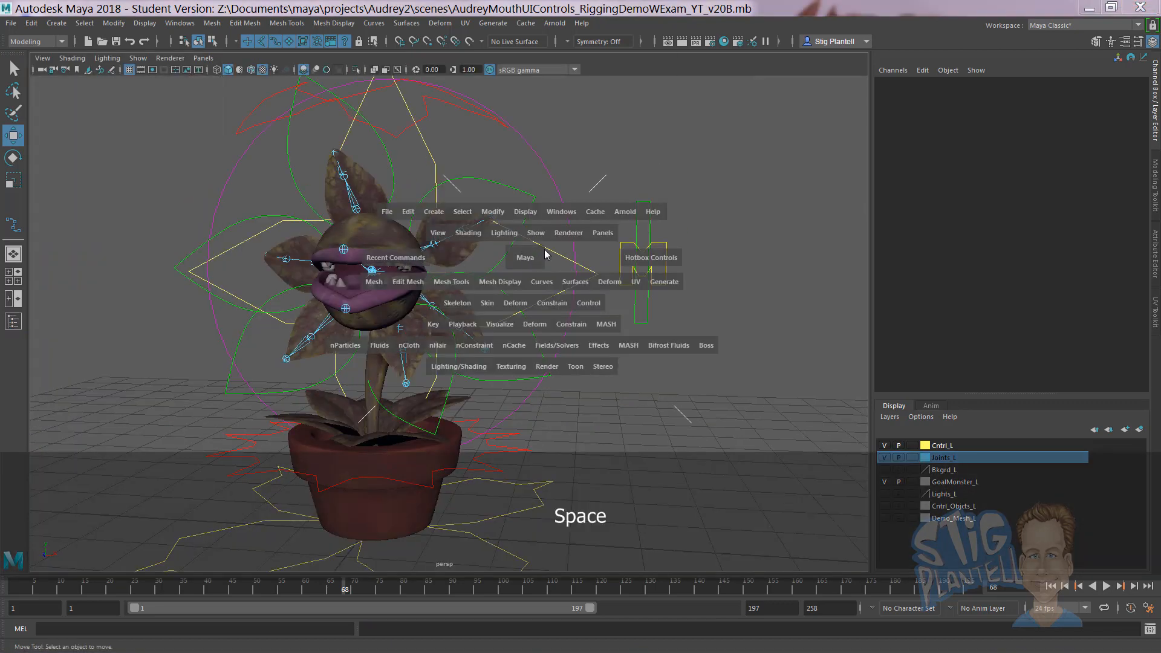
left_click(561, 214)
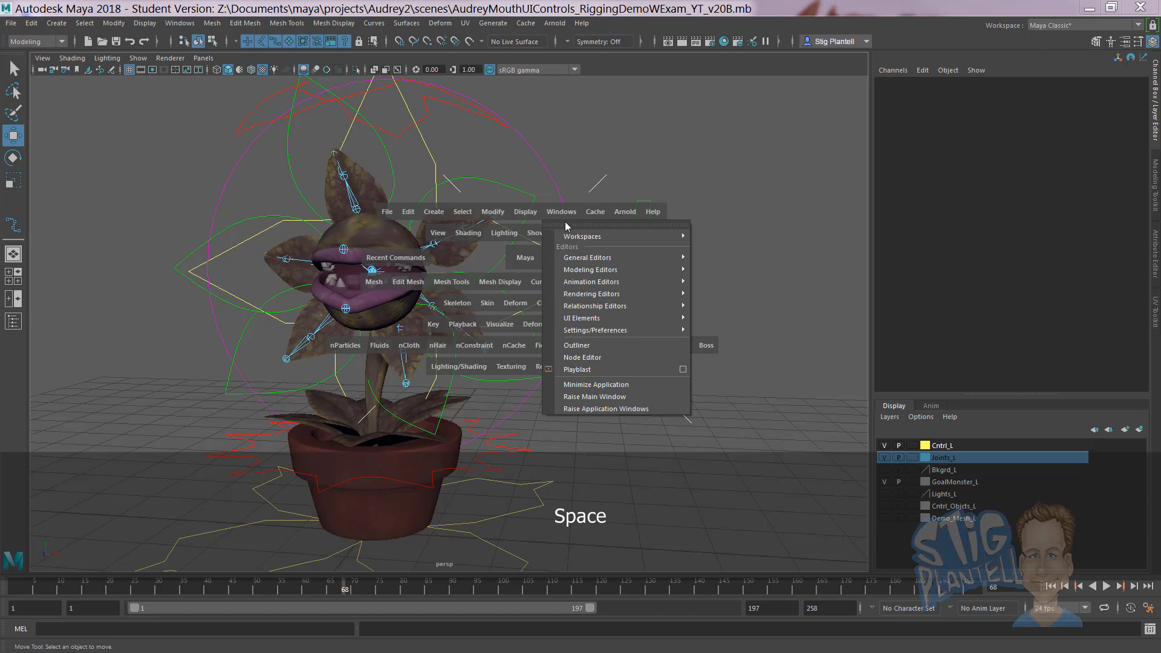
mouse_move(595, 282)
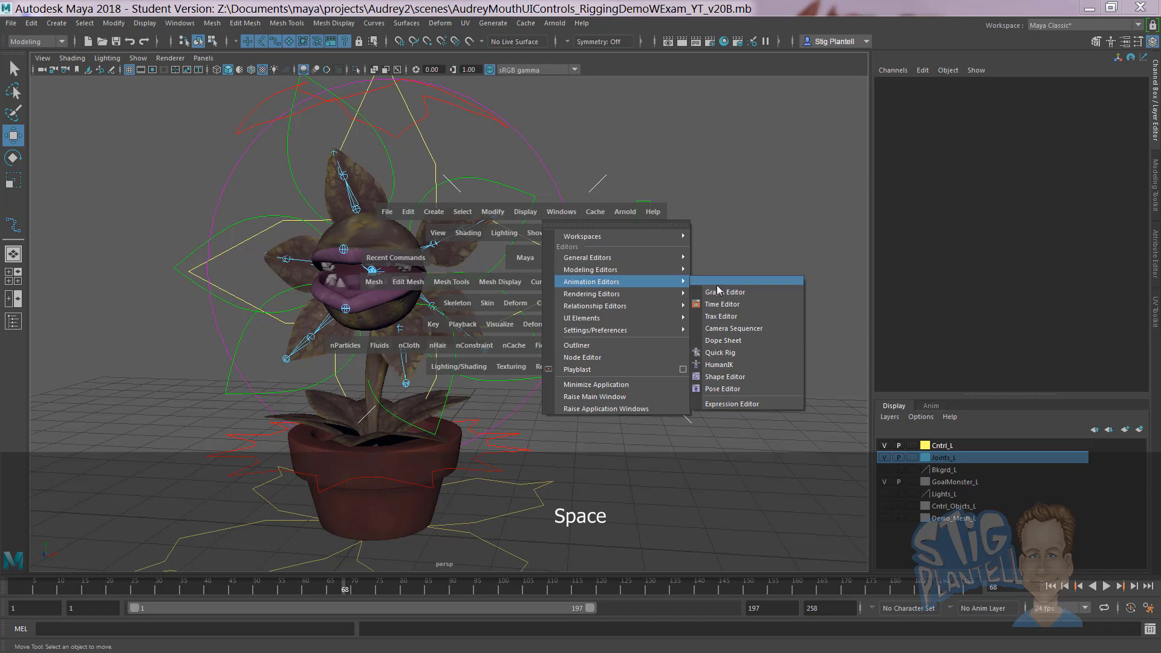
left_click(744, 409)
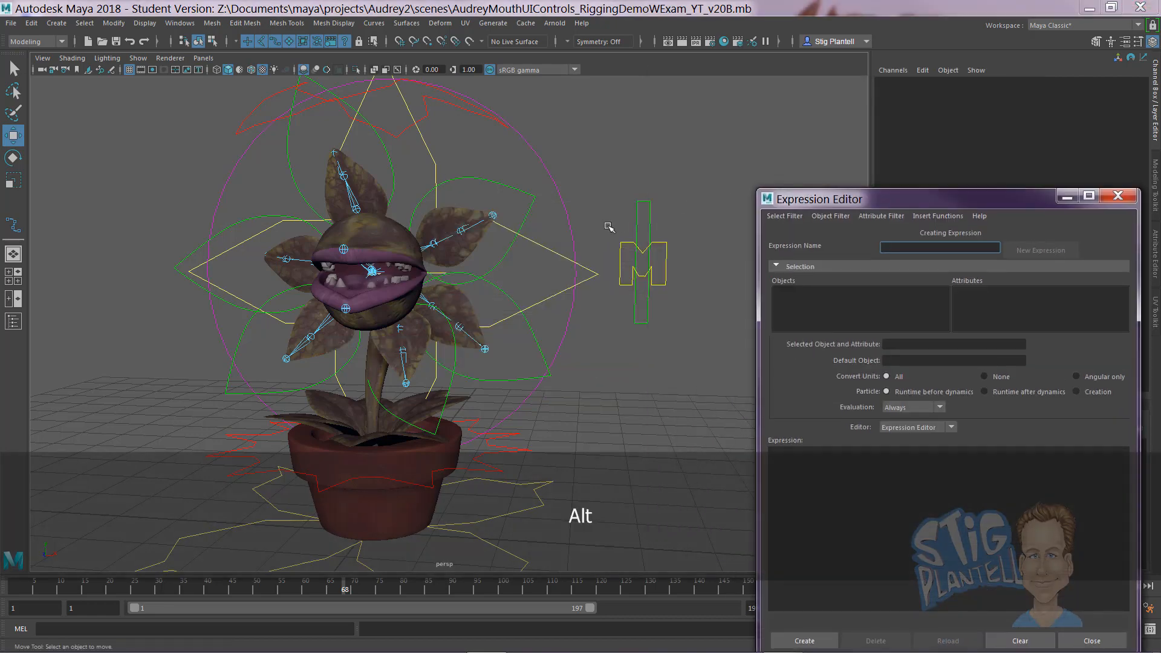
Step: Load the M handle into the Expression Editor and copy its attribute name Mth_Hndl.translateY
middle_click_drag(578, 234, 448, 256, "alt")
right_click_drag(448, 257, 609, 251, "alt")
middle_click_drag(609, 251, 567, 259, "alt")
left_click_drag(868, 195, 790, 113)
left_click(548, 257)
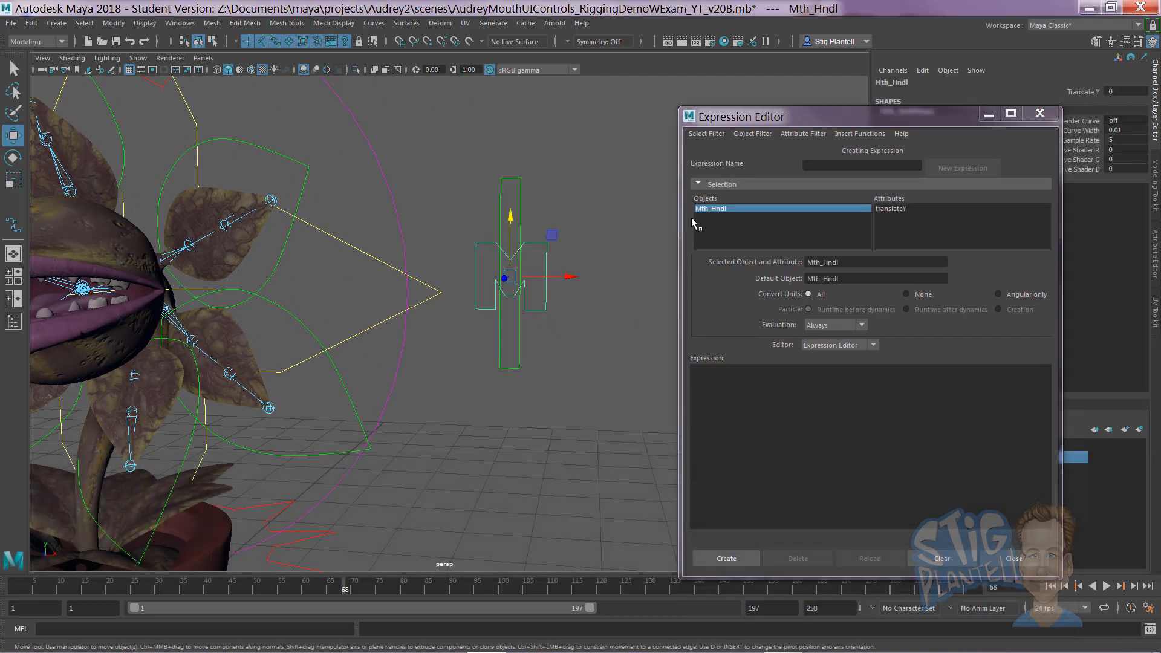
left_click(706, 134)
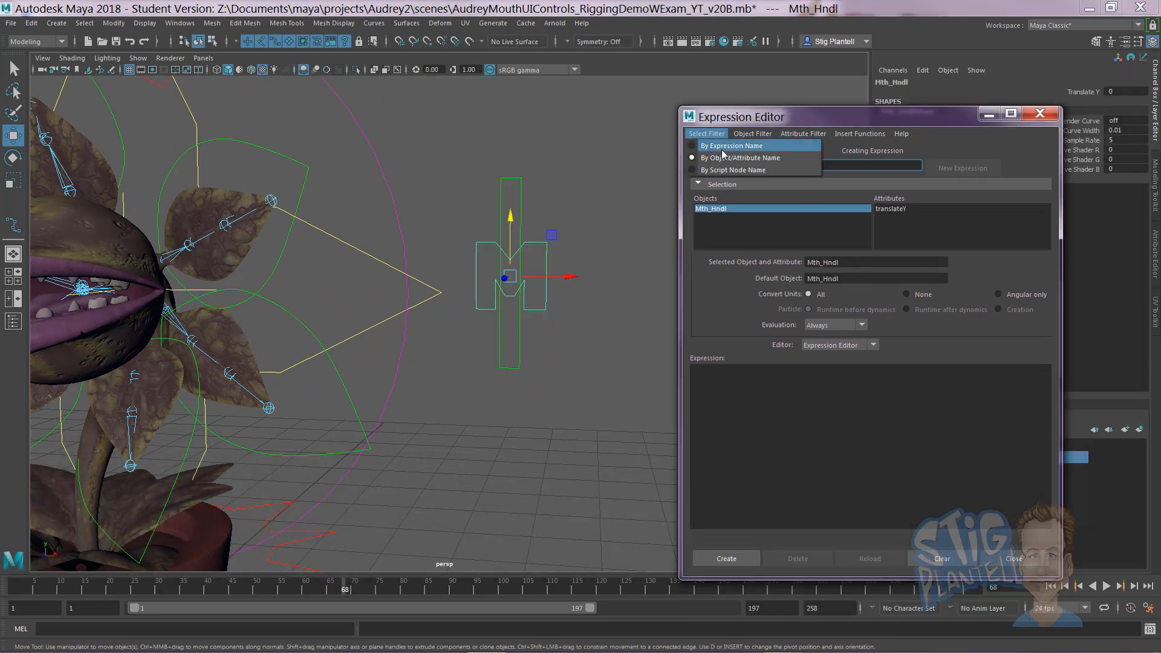
left_click(774, 120)
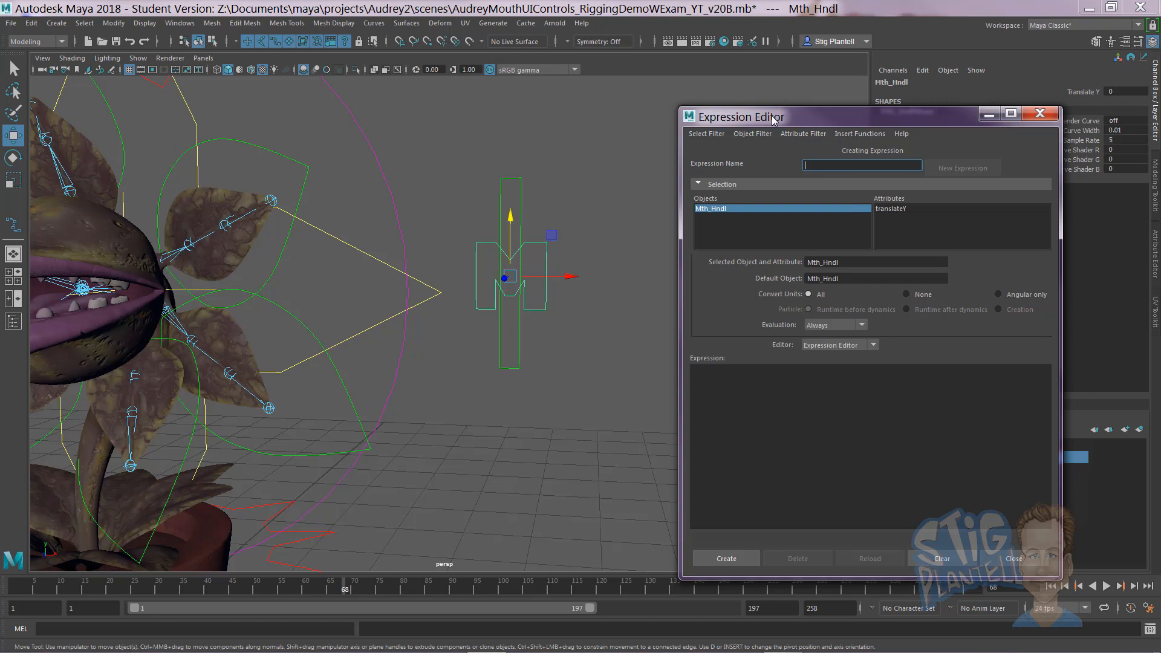
left_click(891, 209)
triple_click(826, 262)
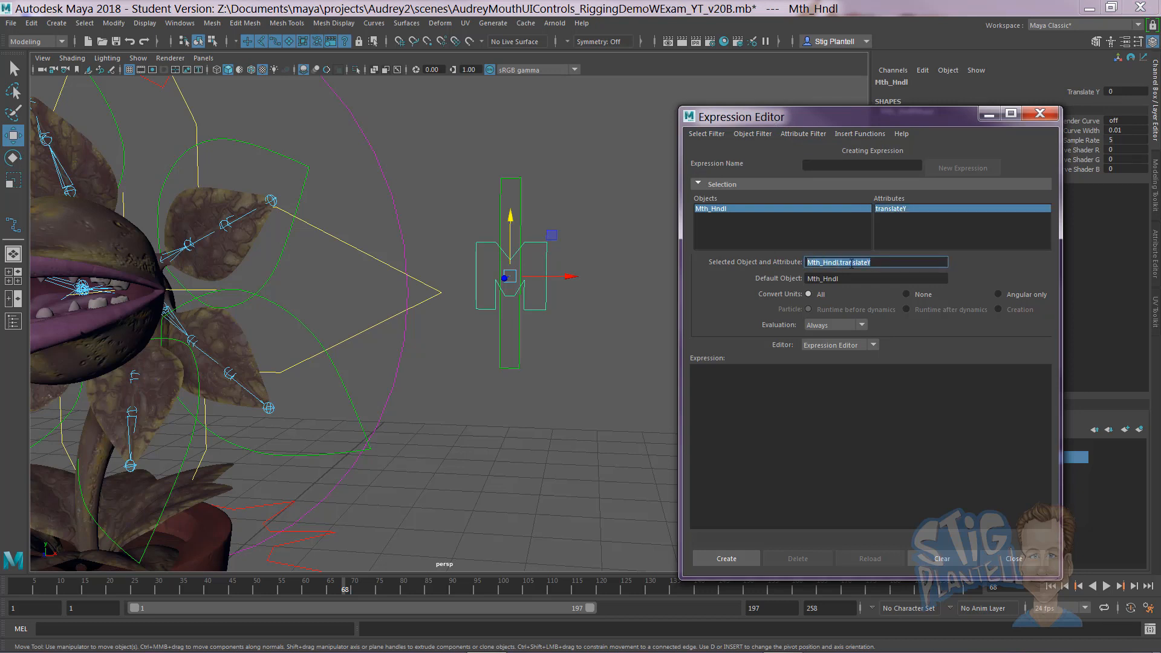
key("ctrl")
key("ctrl+c")
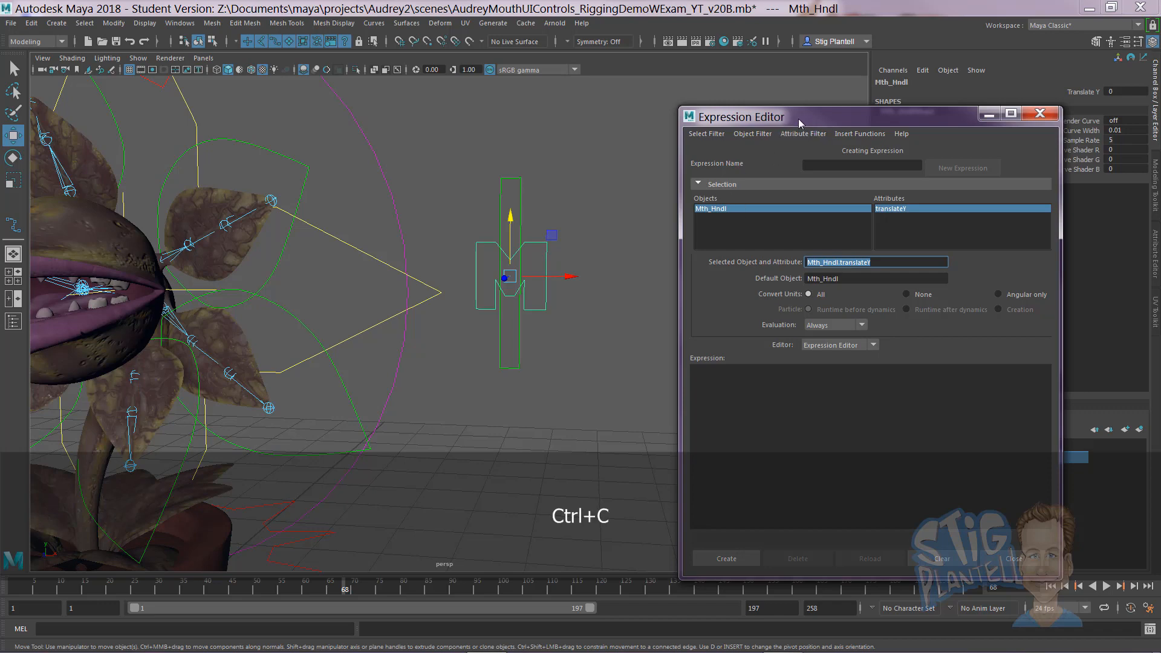
Step: Hide the GoalMonster_L layer and select the upper jaw joint, keeping the Expression Editor clear of the skeleton
left_click_drag(798, 118, 710, 369)
left_click(527, 258)
left_click_drag(527, 258, 695, 338, "alt")
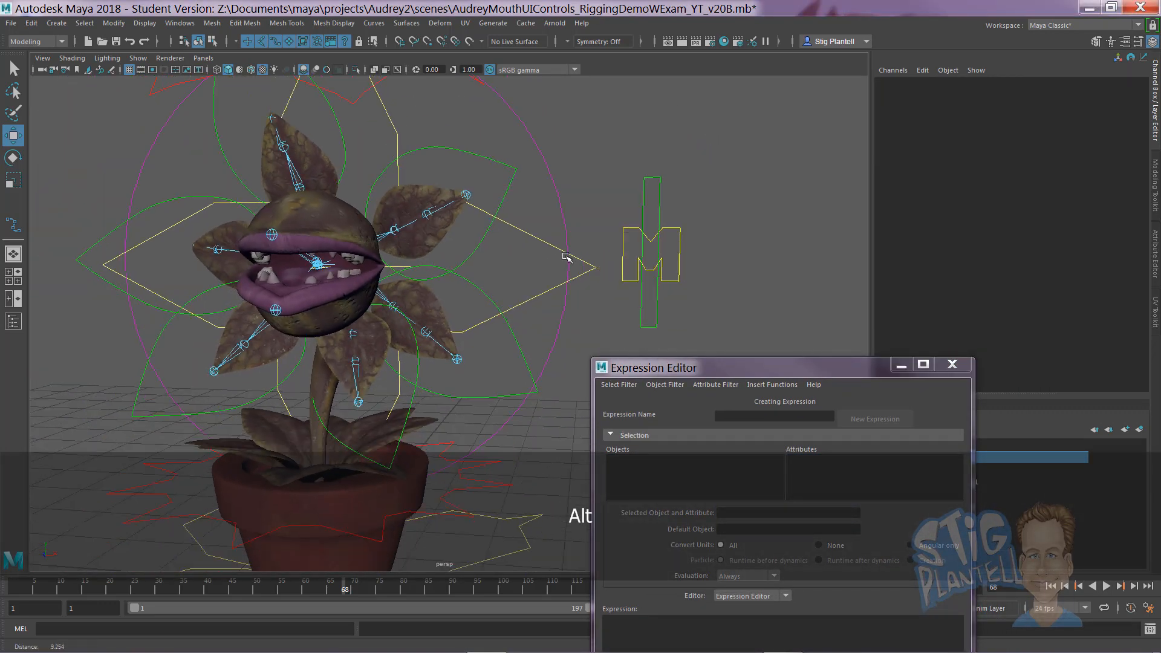
left_click_drag(771, 366, 659, 457)
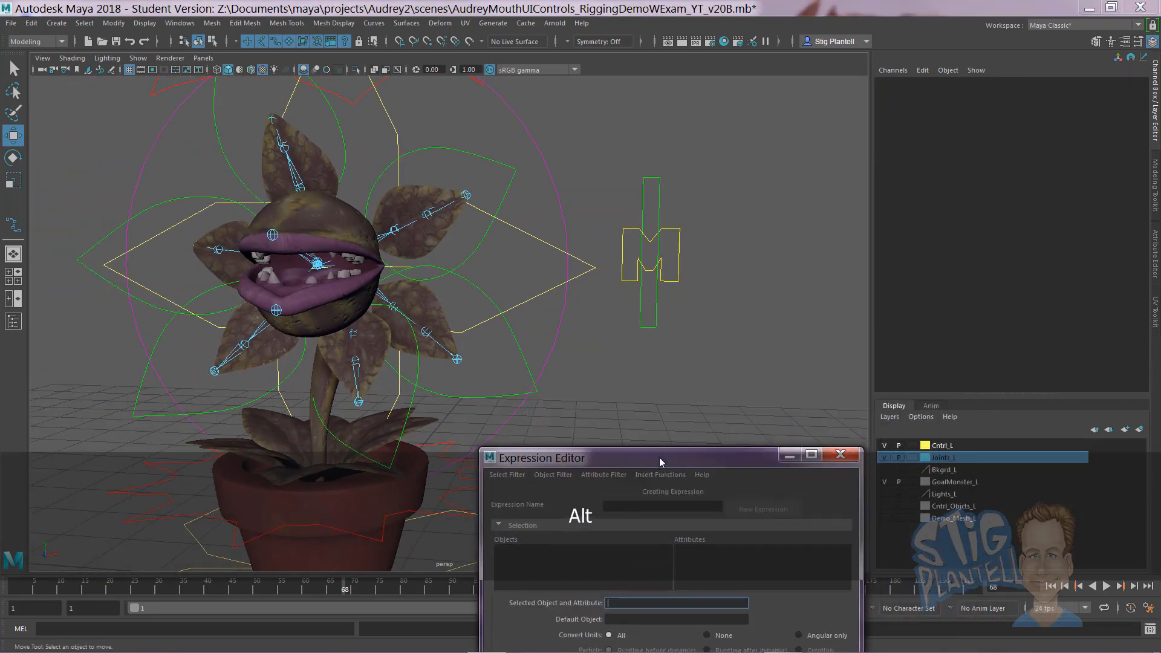
left_click(884, 481)
mouse_move(403, 245)
left_mouse_down("alt")
mouse_move(472, 280)
mouse_move(423, 275)
mouse_move(484, 265)
mouse_move(365, 259)
mouse_move(388, 249)
left_mouse_up("alt")
middle_click_drag(389, 249, 472, 243, "alt")
right_click_drag(472, 244, 420, 249, "alt")
left_click(400, 253)
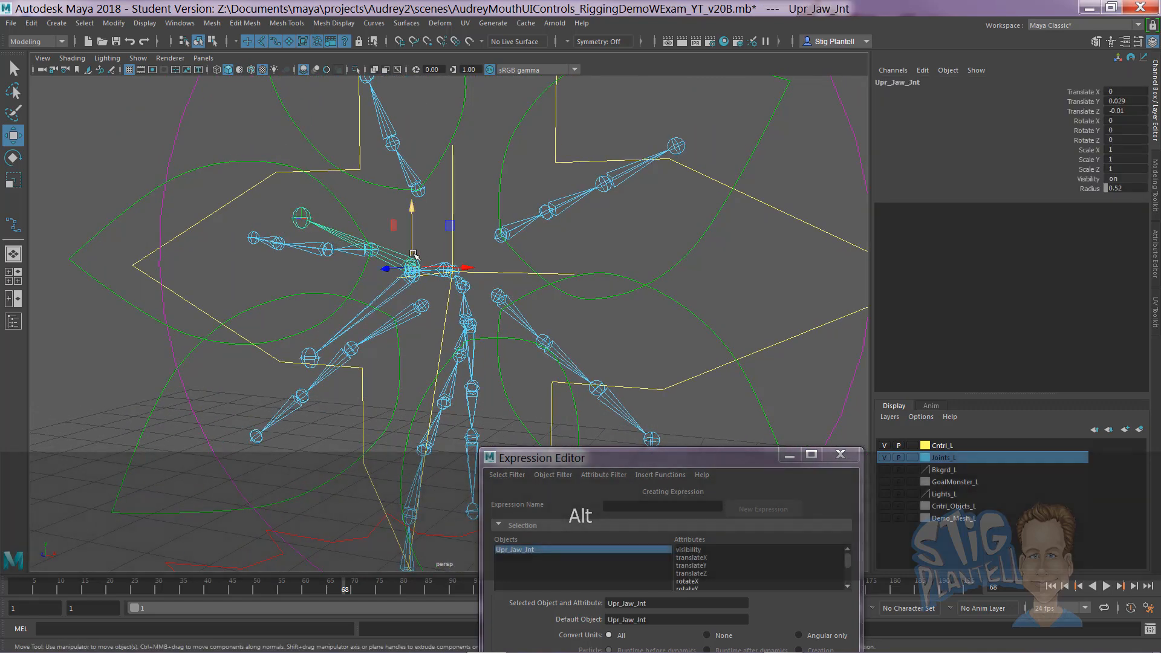
Step: Test-rotate the upper jaw joint slightly about its X axis and undo the rotation
key("e")
mouse_move(397, 227)
left_mouse_down()
mouse_move(391, 255)
mouse_move(398, 226)
left_mouse_up()
key("ctrl+z")
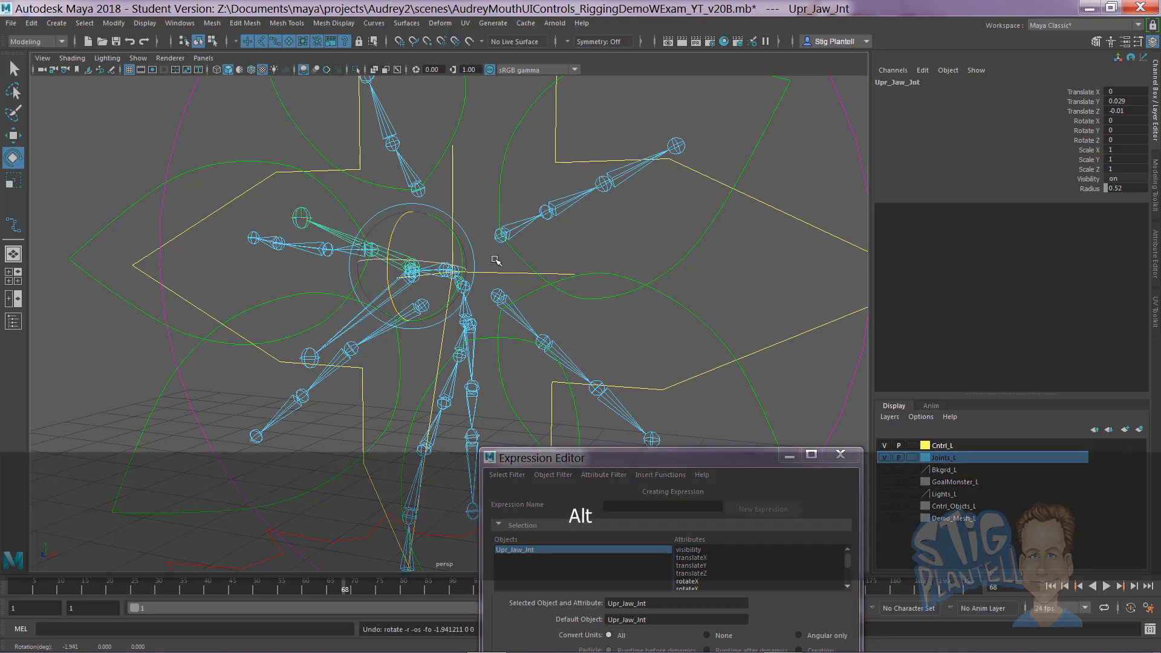
left_click_drag(497, 254, 610, 239, "alt")
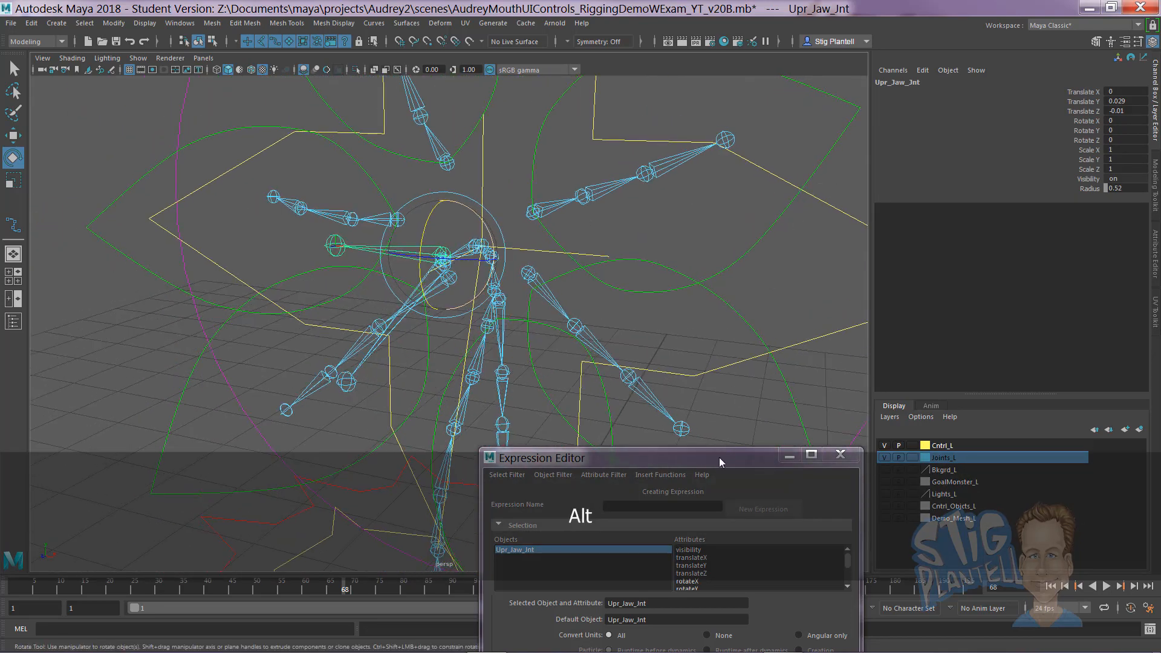
Step: Write the expression Upr_Jaw_Jnt.rotateX = Mth_Hndl.translateY * 1; using the joint's rotateX attribute and the copied handle attribute
left_click_drag(720, 457, 812, 195)
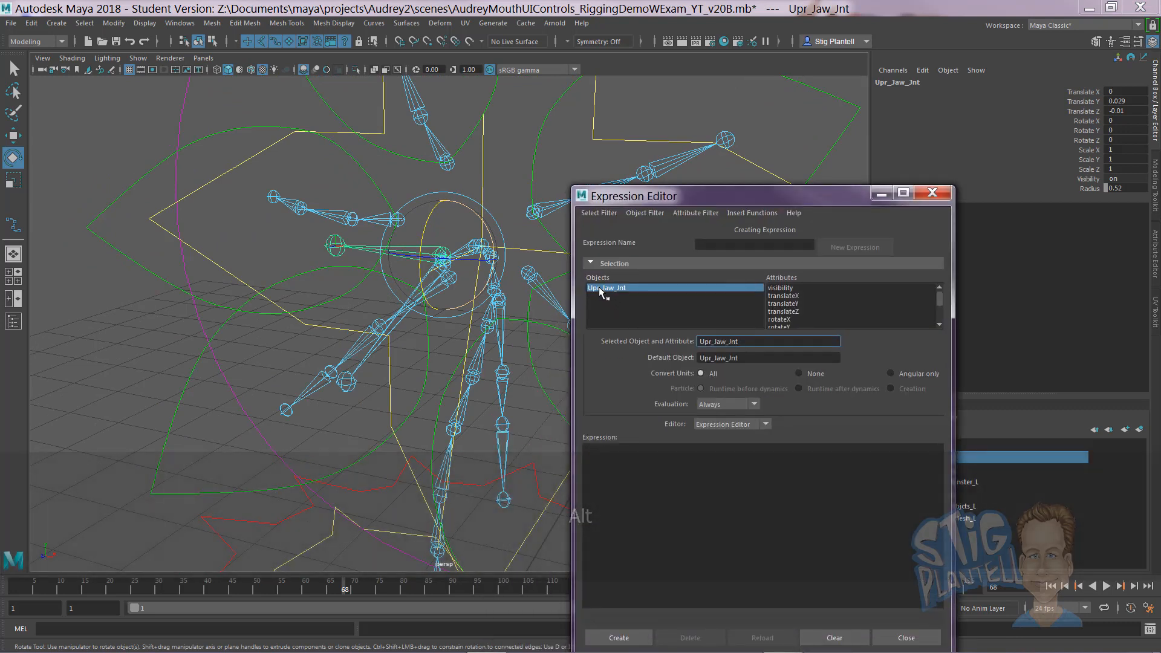
left_click(778, 319)
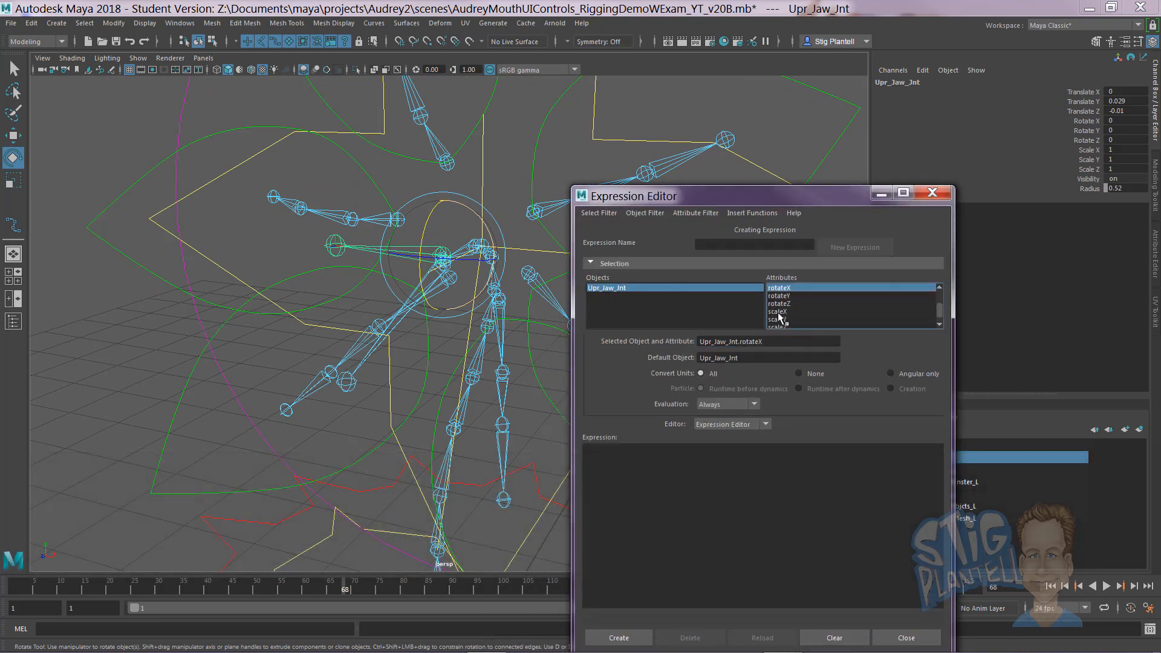
triple_click(735, 342)
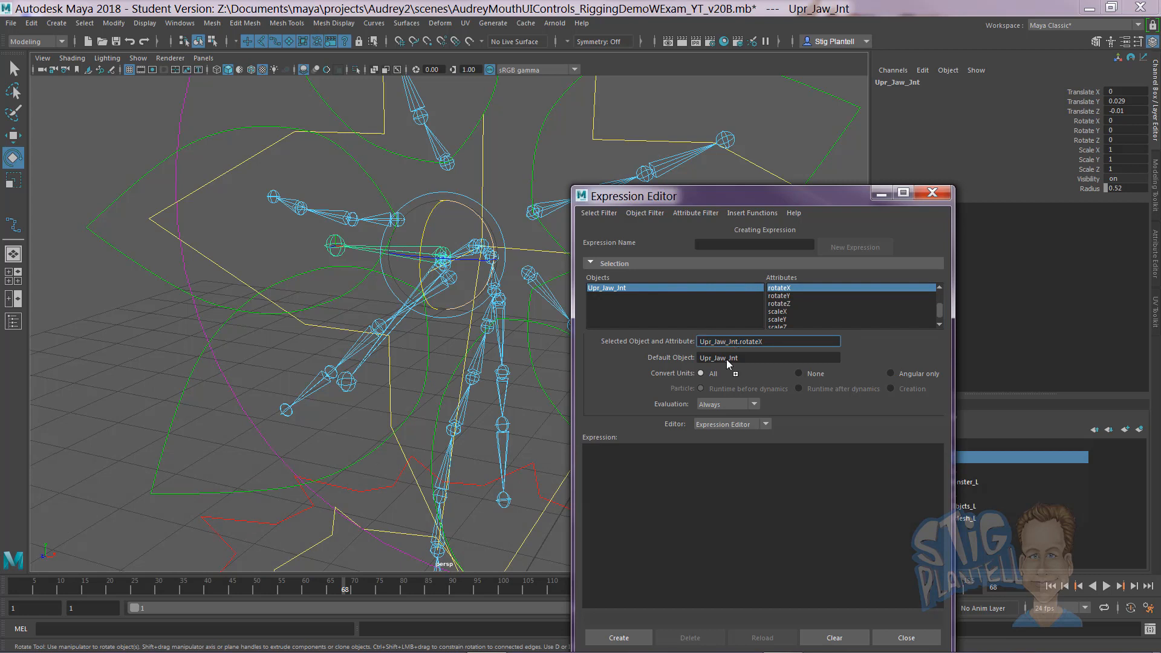
left_click(686, 453)
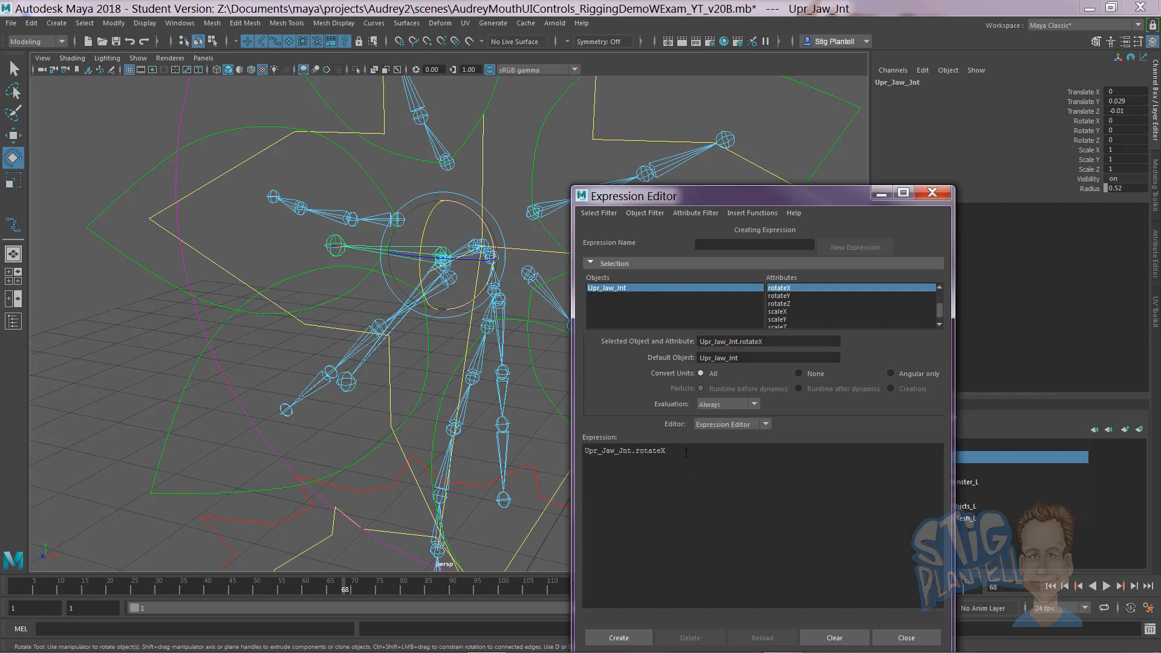
type("=")
key("ctrl+v")
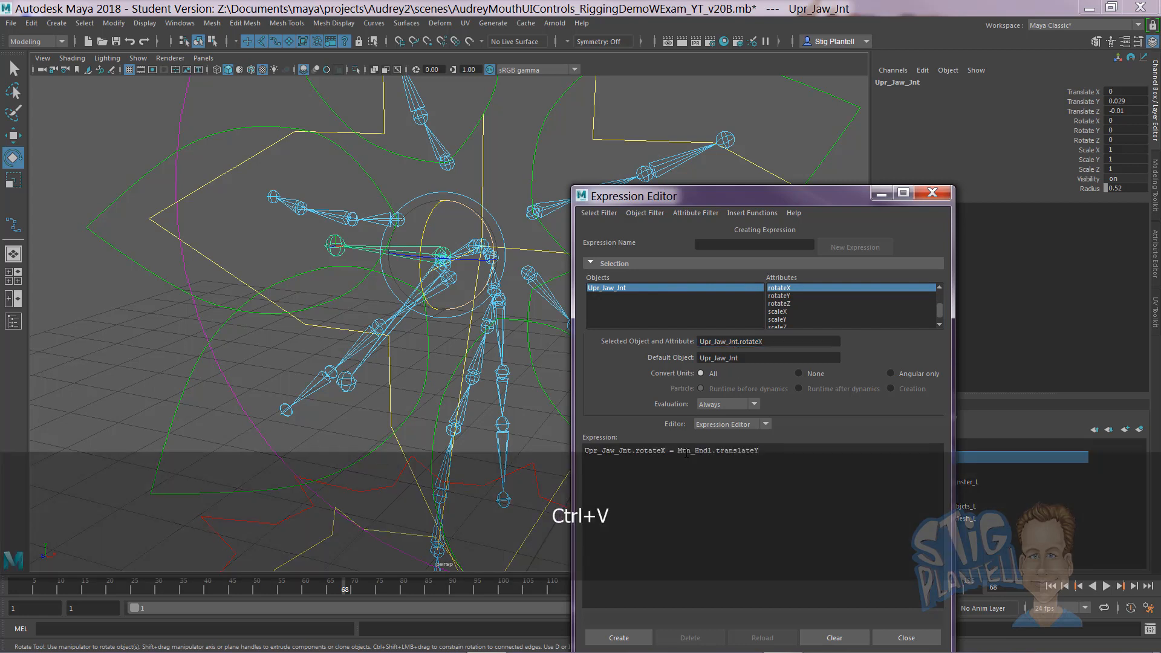
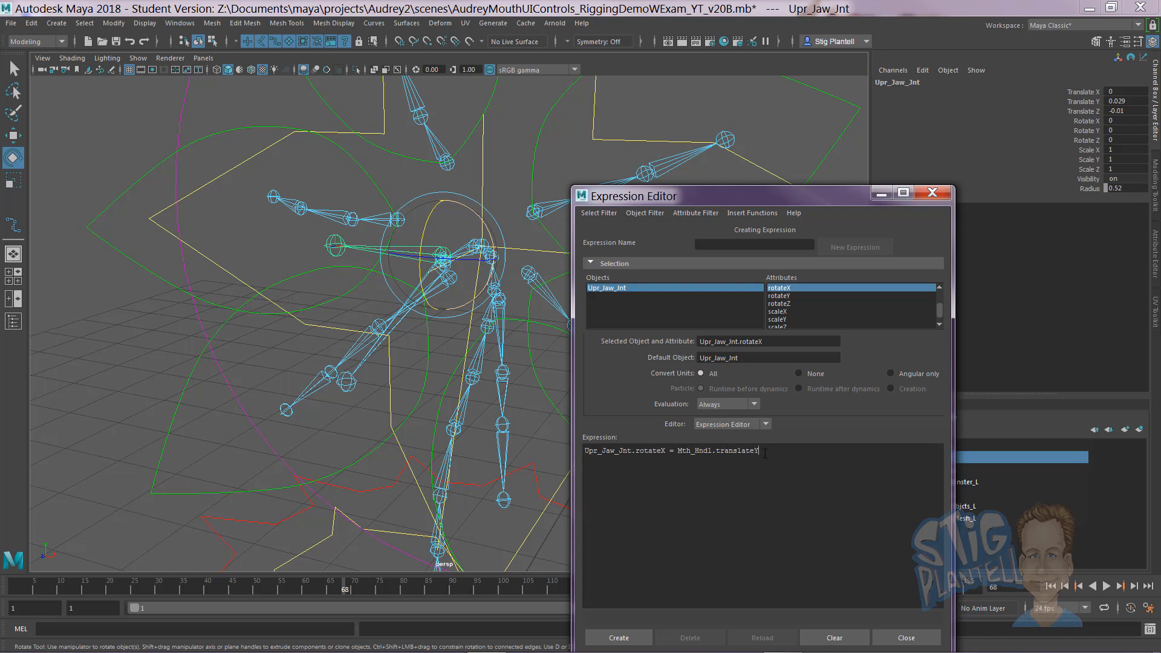
key("shift")
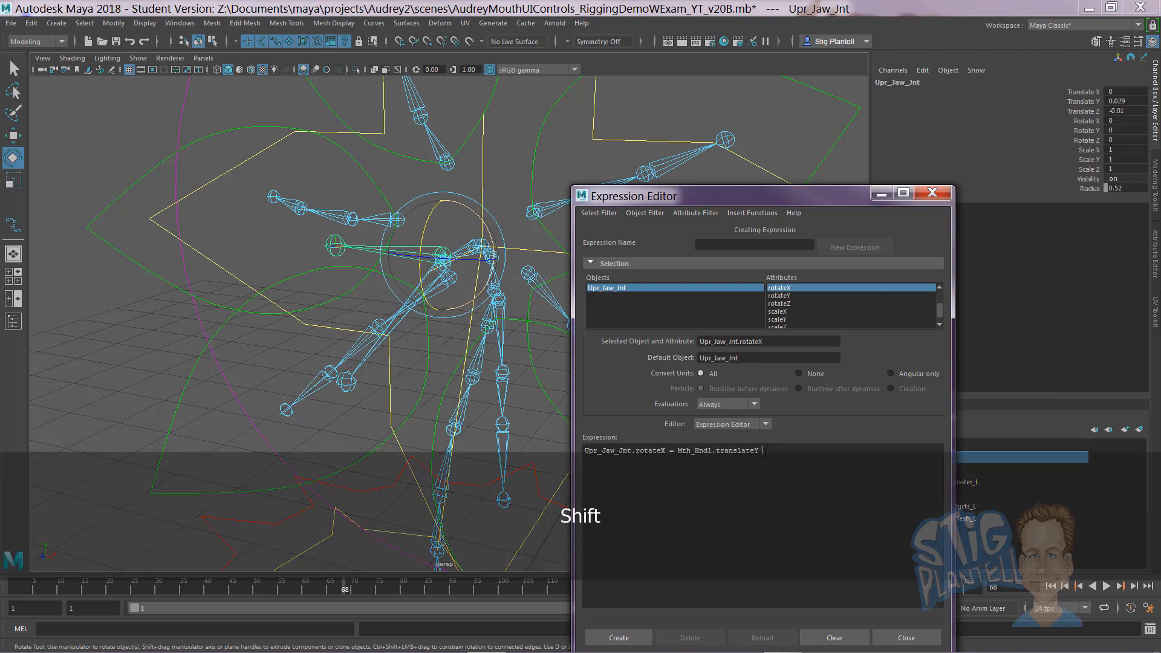
type("*1")
key("BackSpace")
type("1;")
Step: Name the expression Mth_Exprsn and create it
left_click(709, 243)
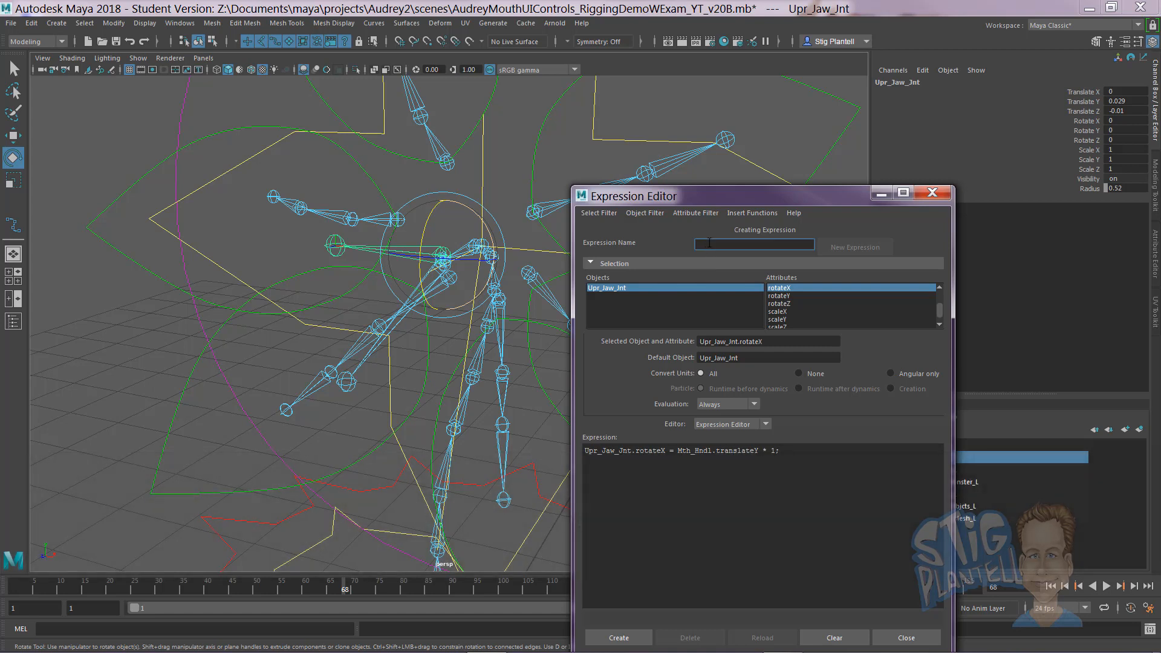
type("Mth_")
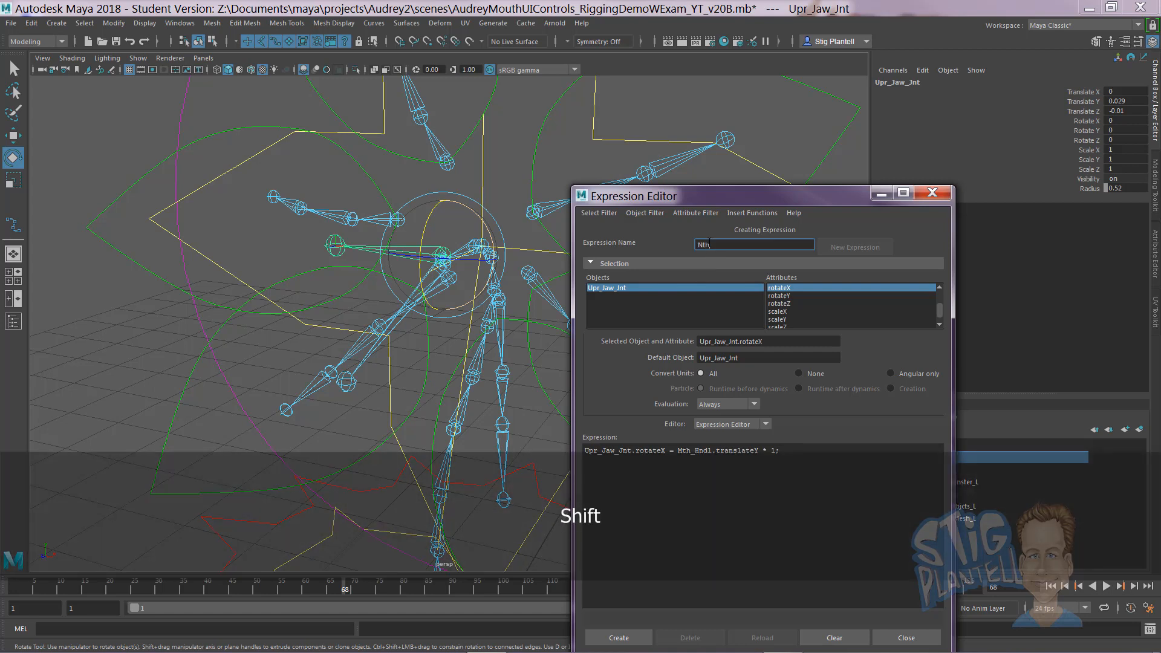
type("D")
key("BackSpace")
type("Exprn")
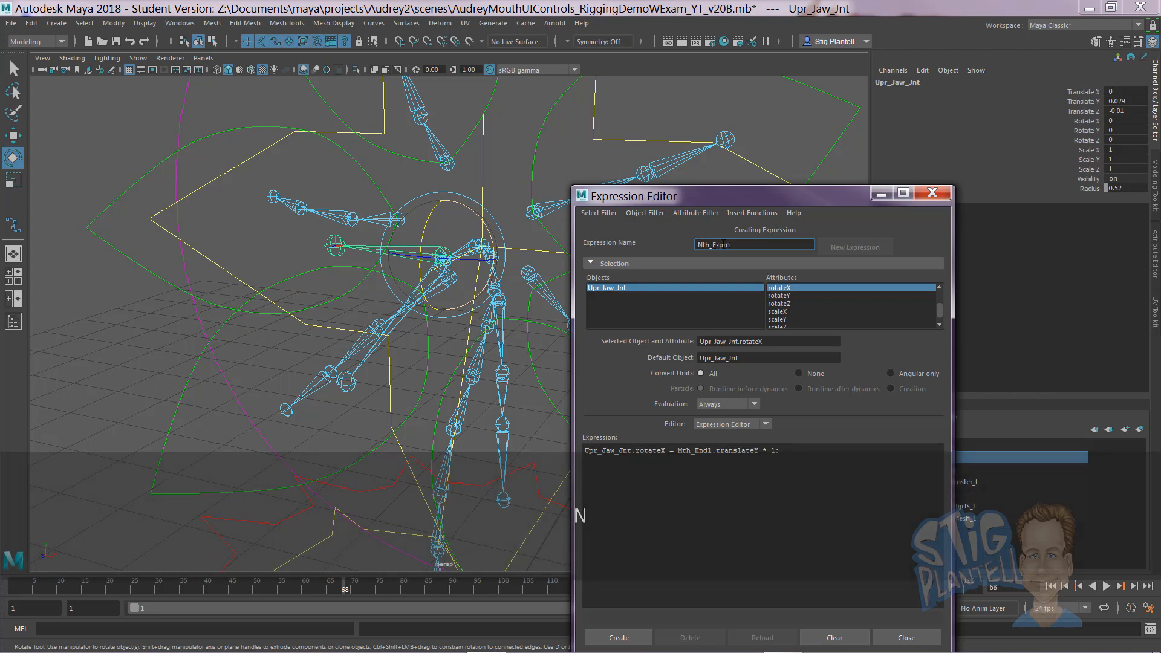
left_click(698, 245)
key("Delete")
type("M")
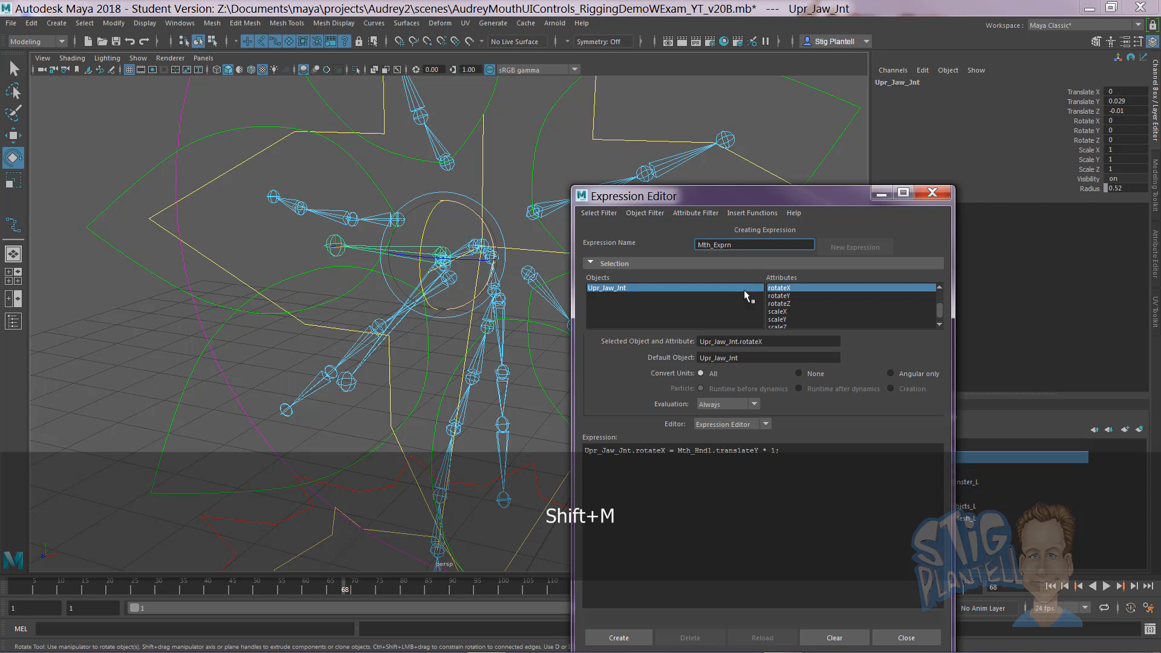
left_click_drag(774, 194, 786, 161)
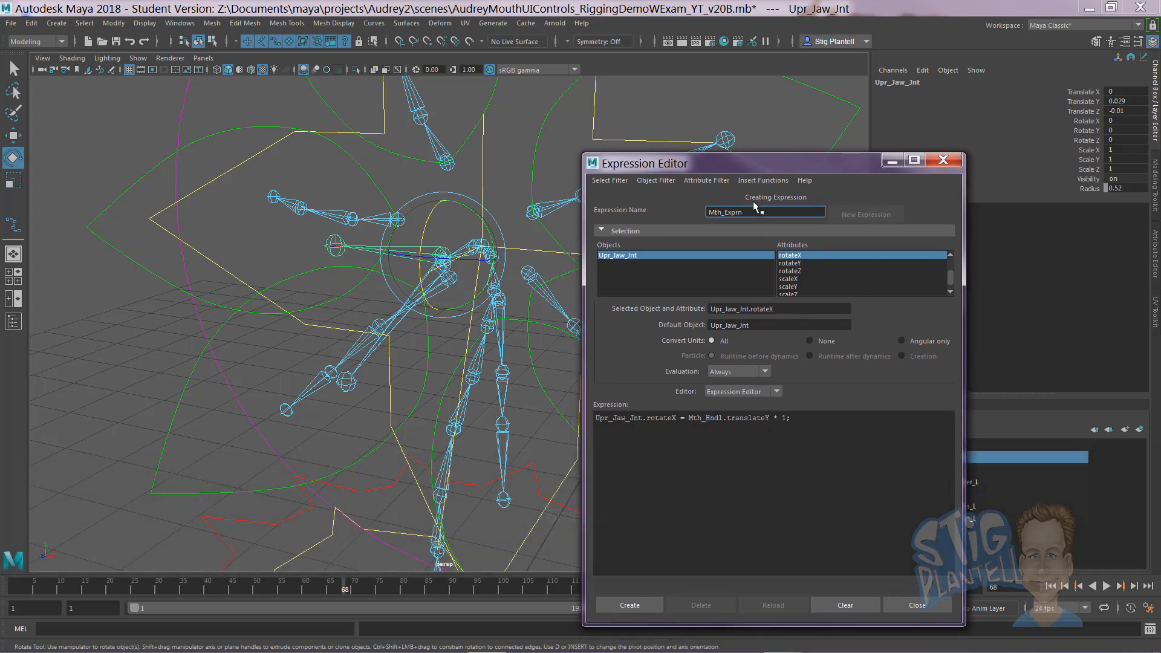
type("s")
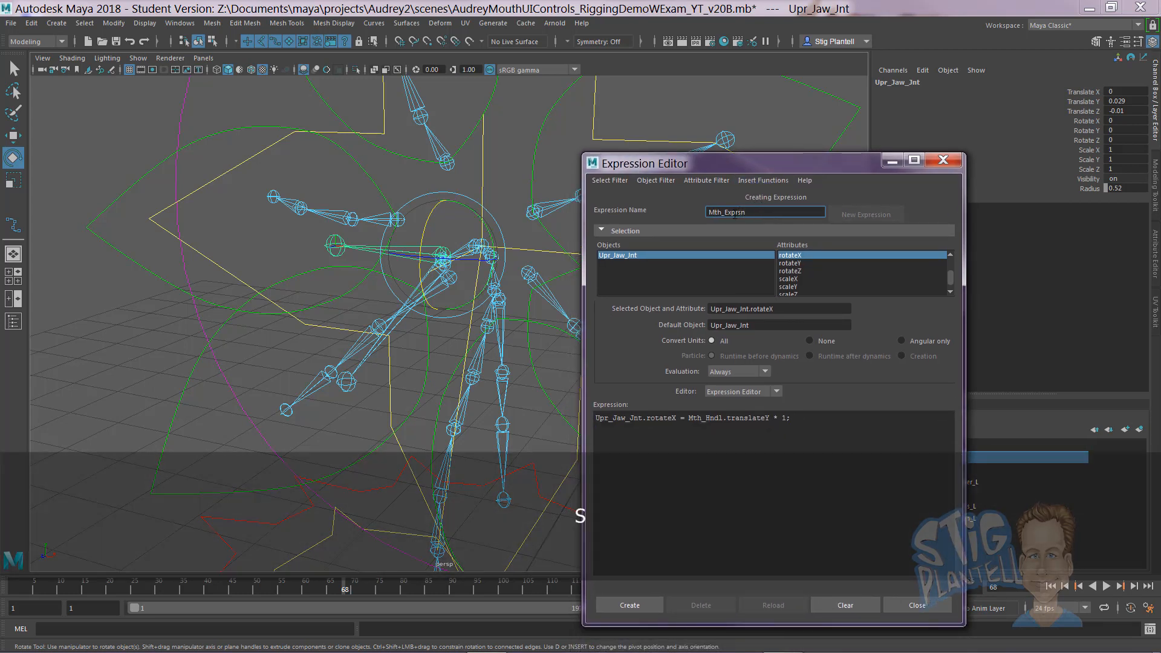
left_click(633, 605)
Step: Test the jaw expression by sliding the M handle down and up, leaving its Translate Y at about 0.433
left_click_drag(720, 164, 927, 511)
left_click(809, 309)
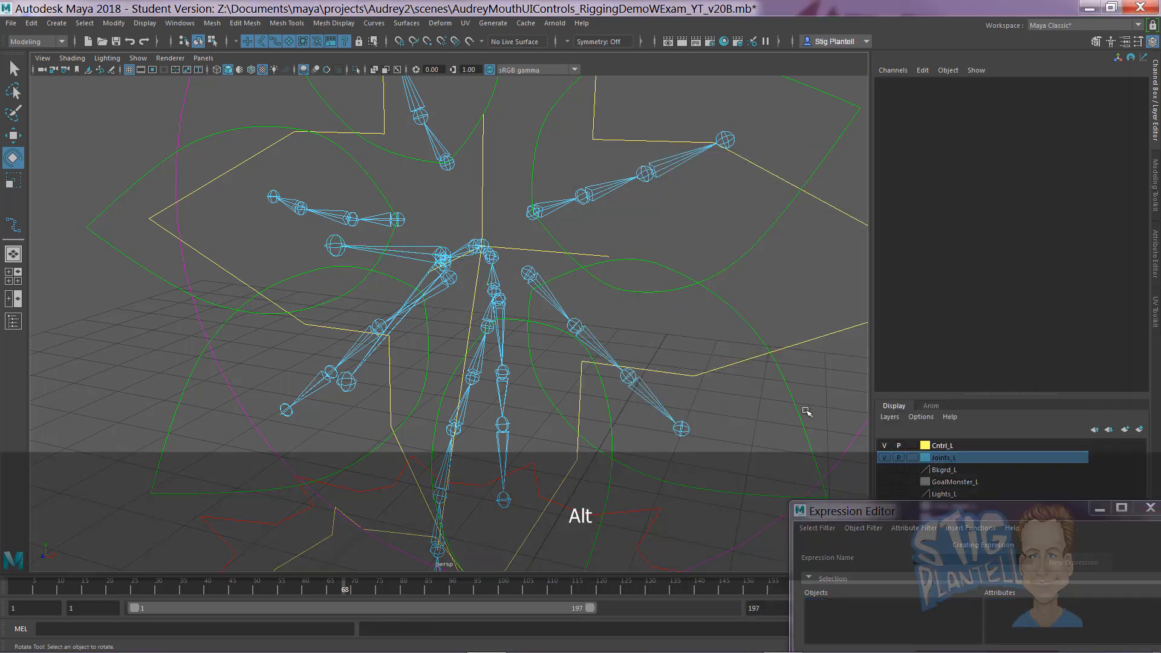
right_click_drag(781, 403, 777, 247, "alt")
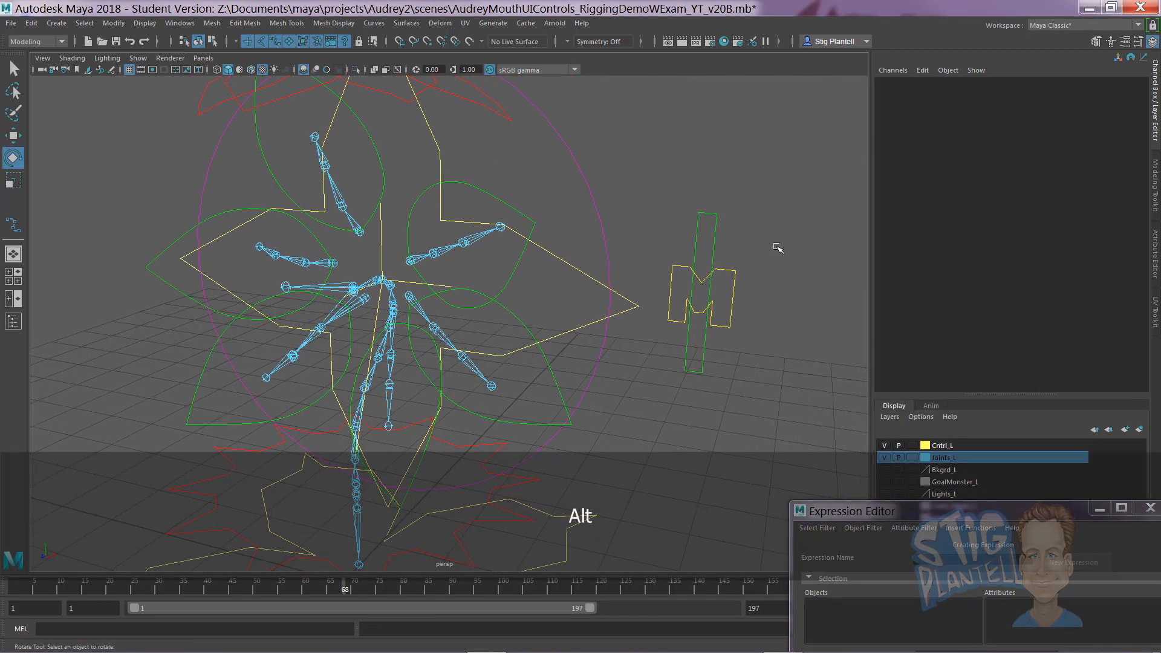
left_click(727, 284)
key("w")
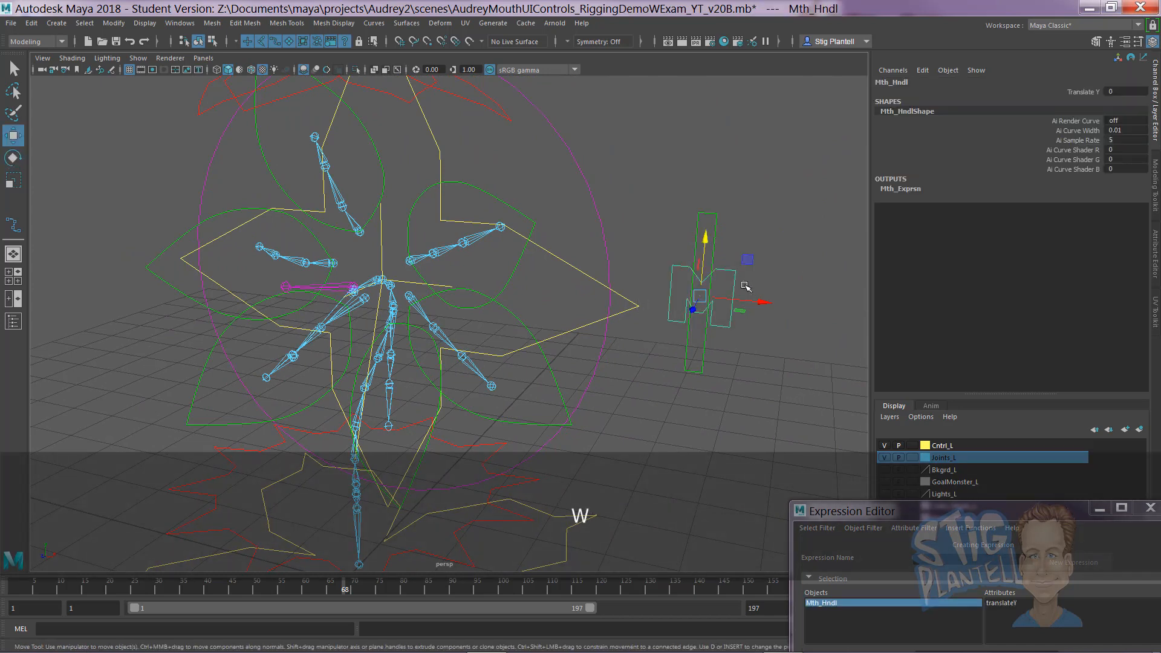
mouse_move(706, 245)
left_mouse_down()
mouse_move(705, 193)
mouse_move(701, 314)
mouse_move(701, 224)
left_mouse_up()
key("ctrl+z")
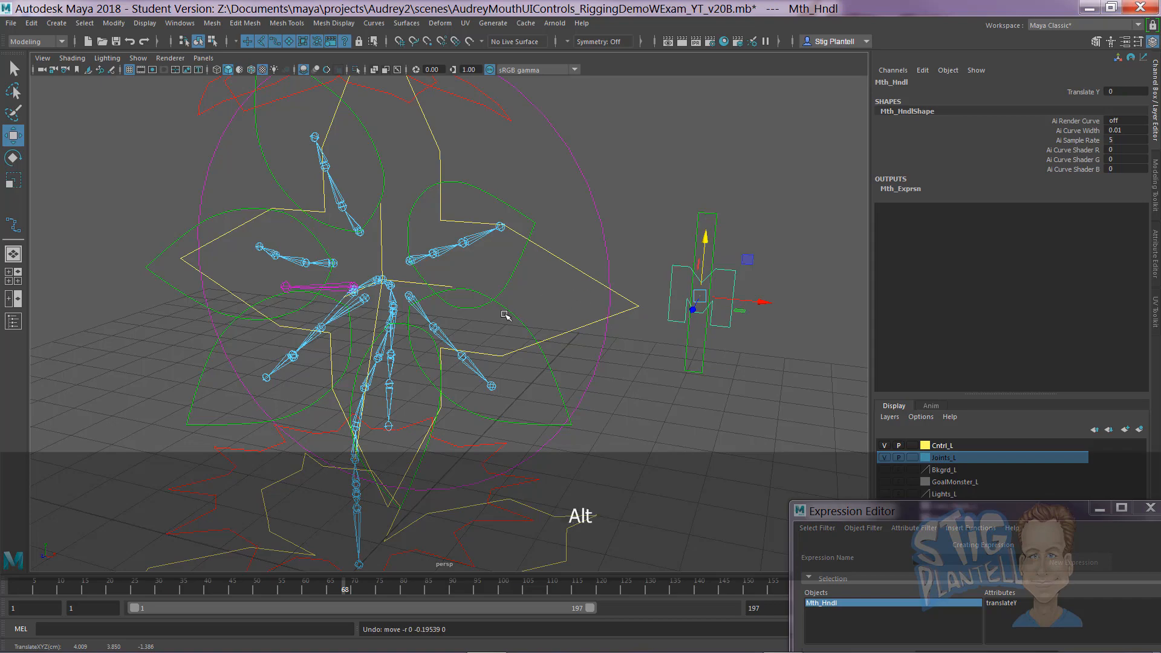
left_click_drag(505, 315, 666, 290, "alt")
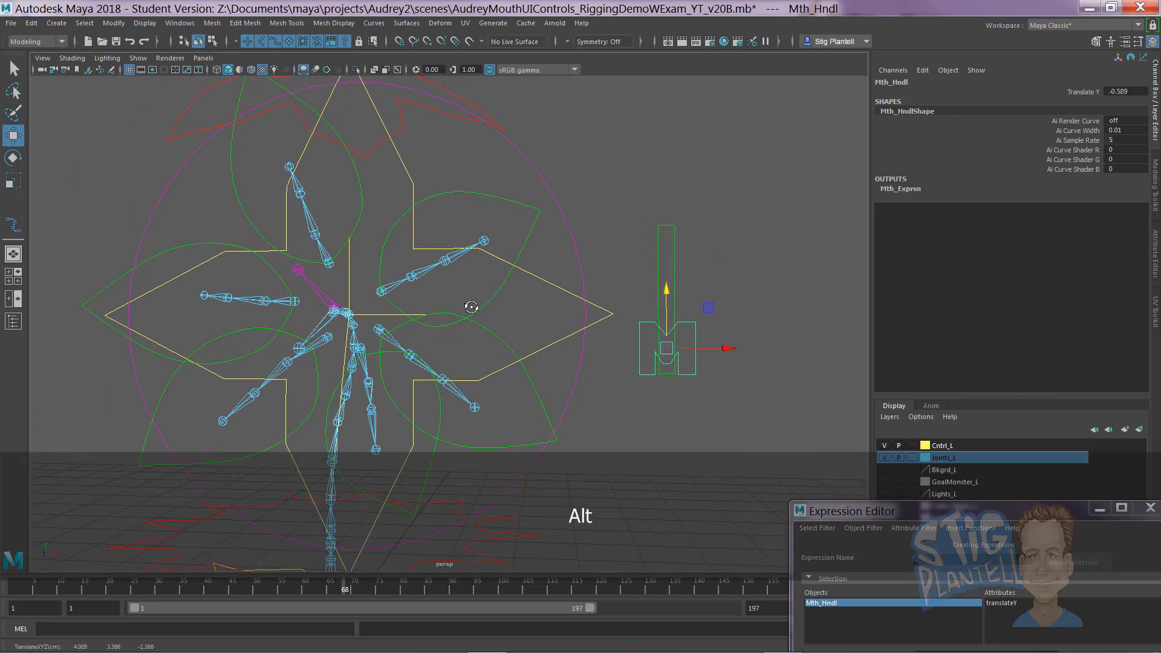
left_click_drag(472, 307, 532, 297, "alt")
left_click_drag(608, 281, 596, 182)
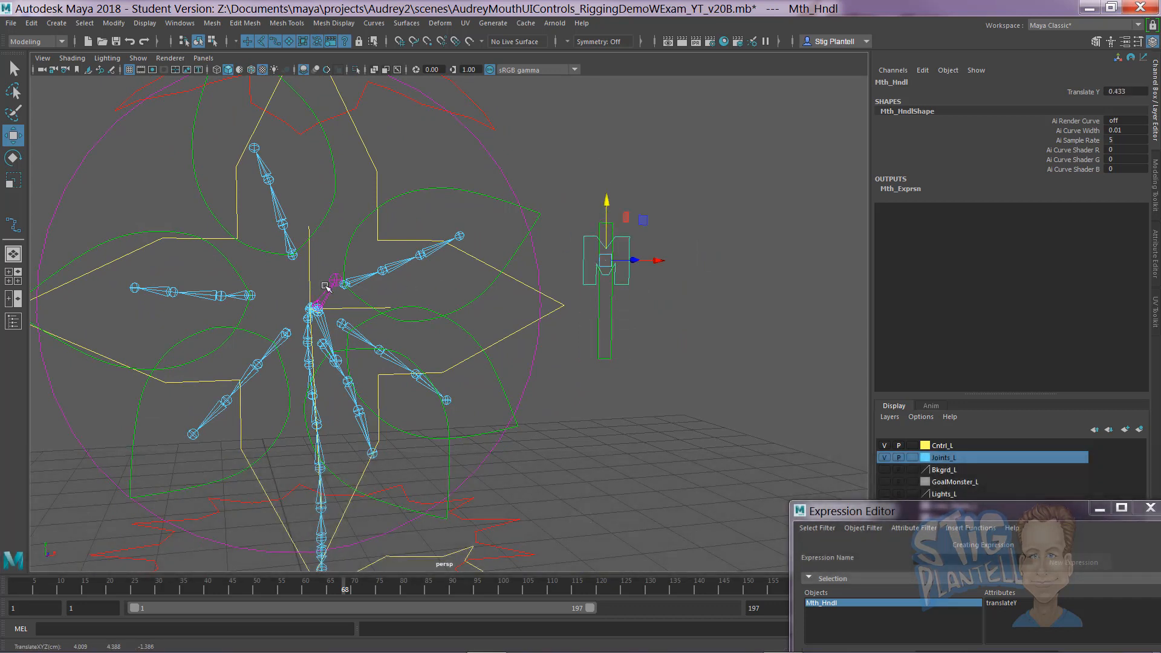
left_click(333, 292)
key("F8")
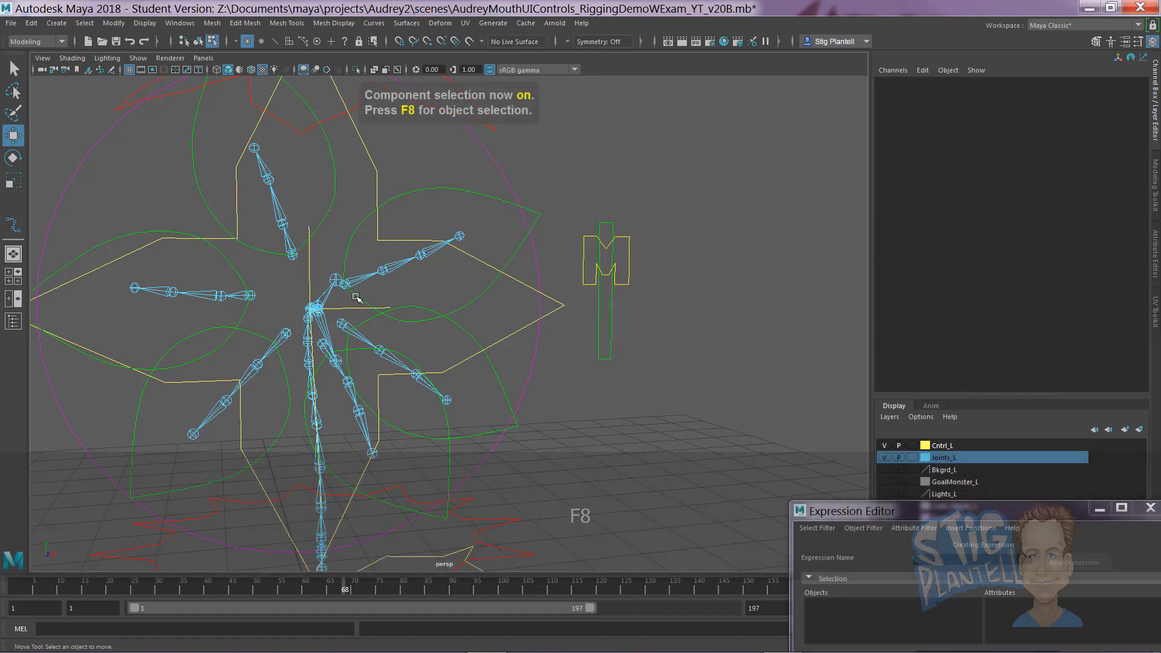
key("F8")
left_click(213, 41)
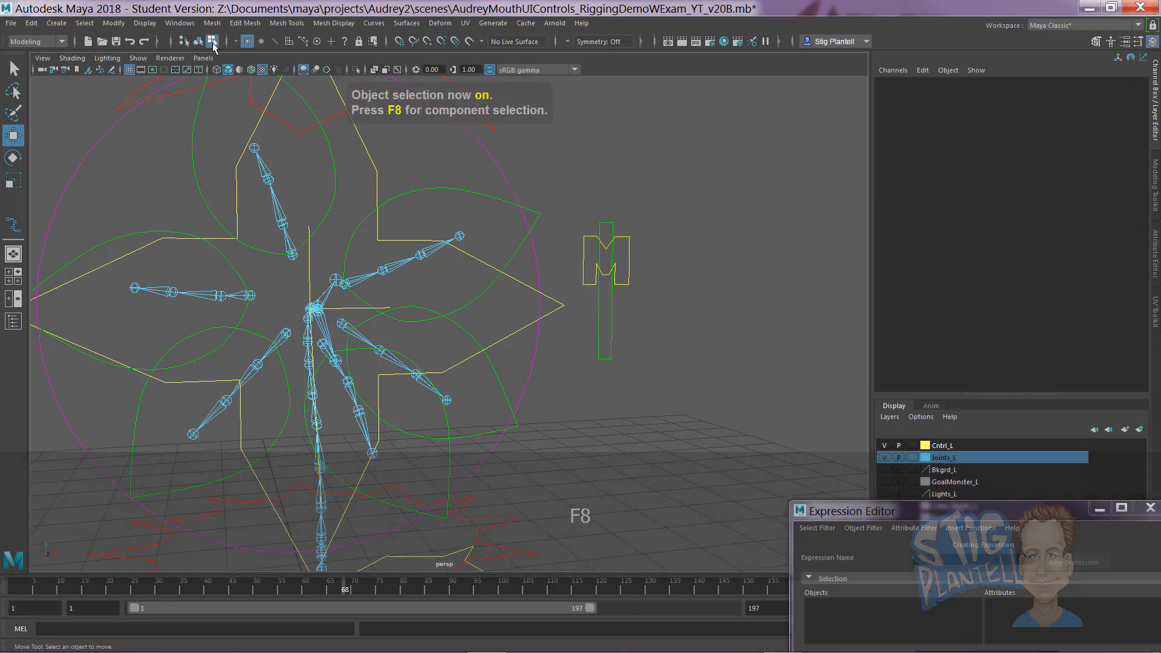
left_click(199, 42)
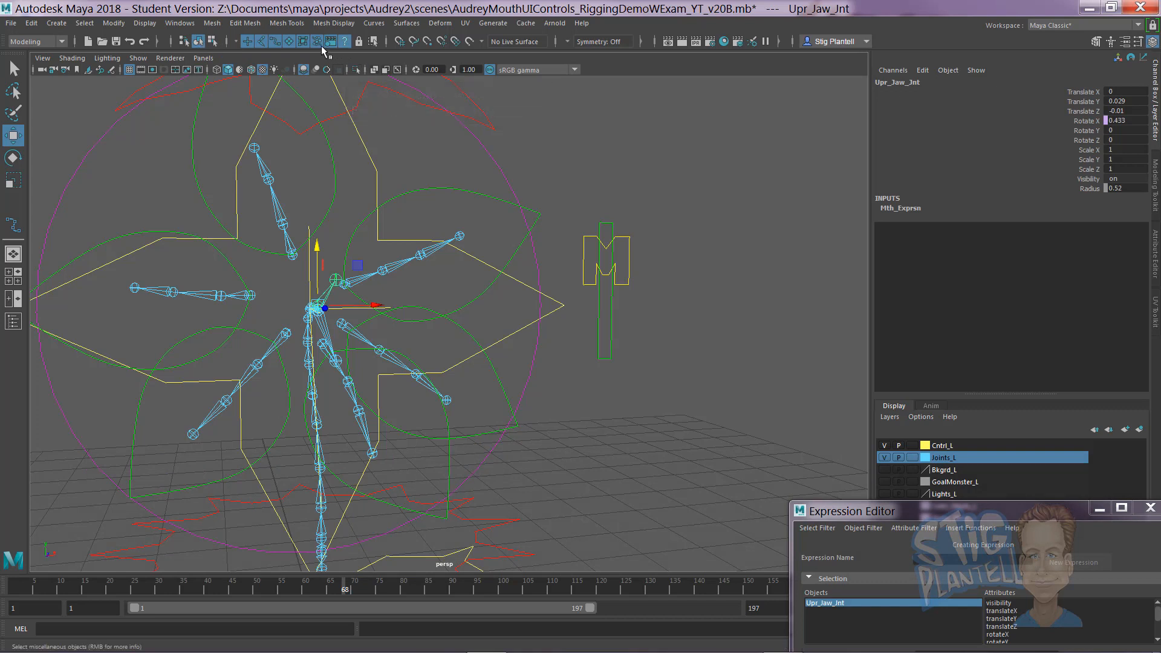
left_click(404, 84)
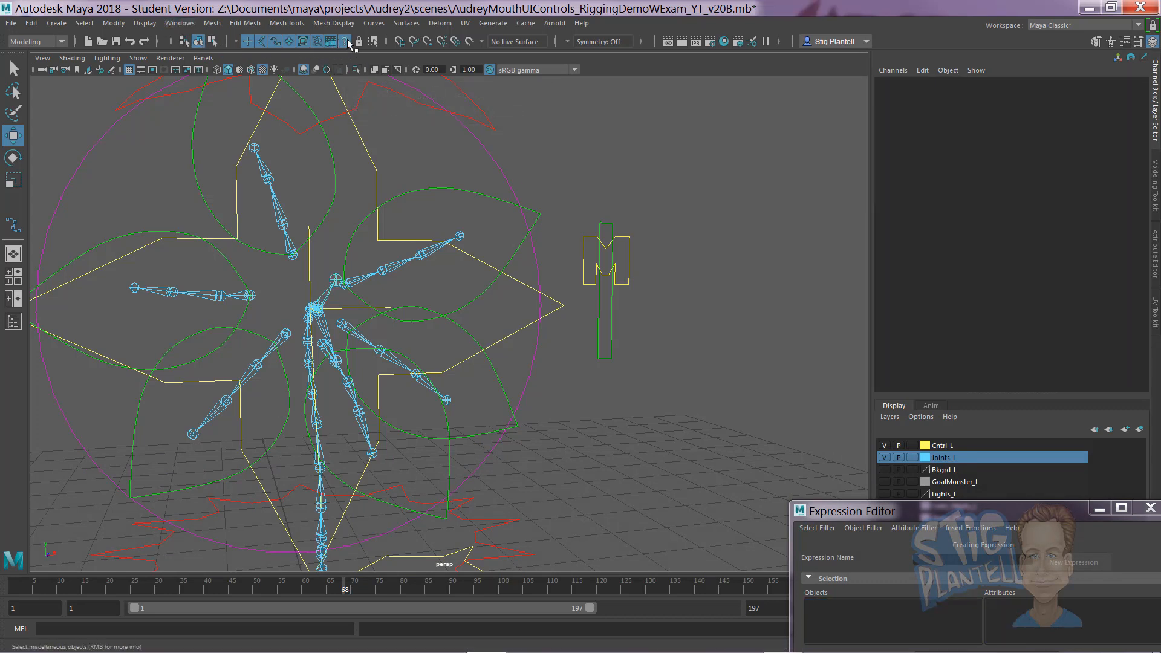
right_click(345, 41)
left_click(565, 121)
Step: Enable local rotation axes in the miscellaneous component mask and inspect the upper jaw joint's axes in component mode before returning to object mode
left_click(213, 41)
right_click(347, 42)
left_click(390, 48)
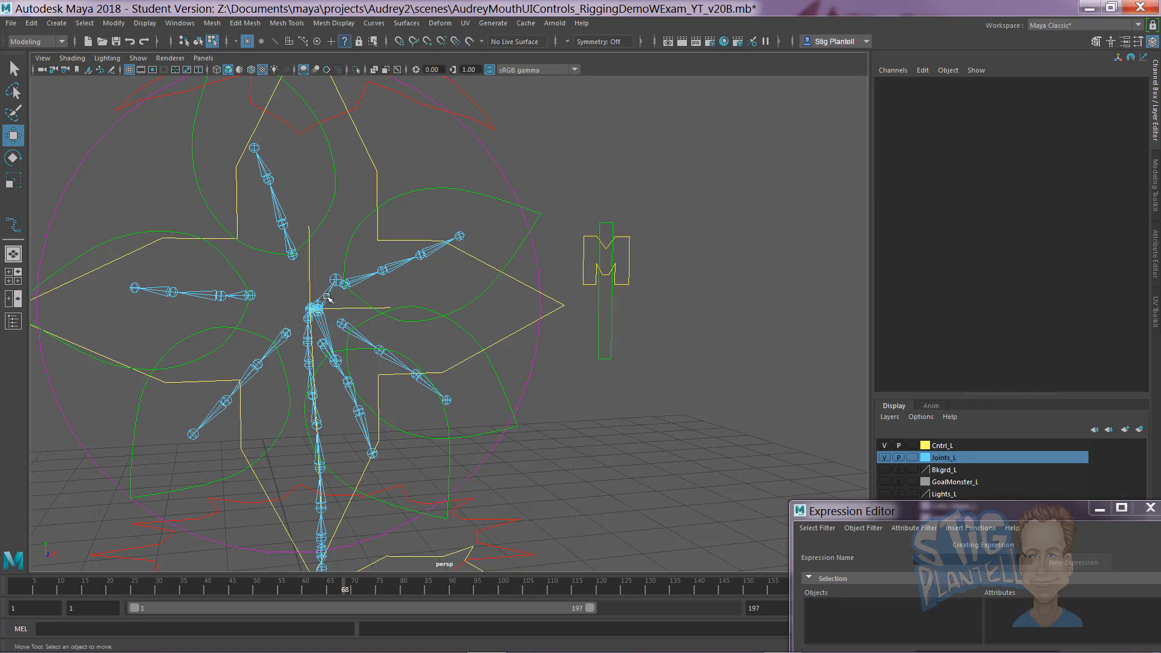
key("F8")
left_click(323, 298)
key("F8")
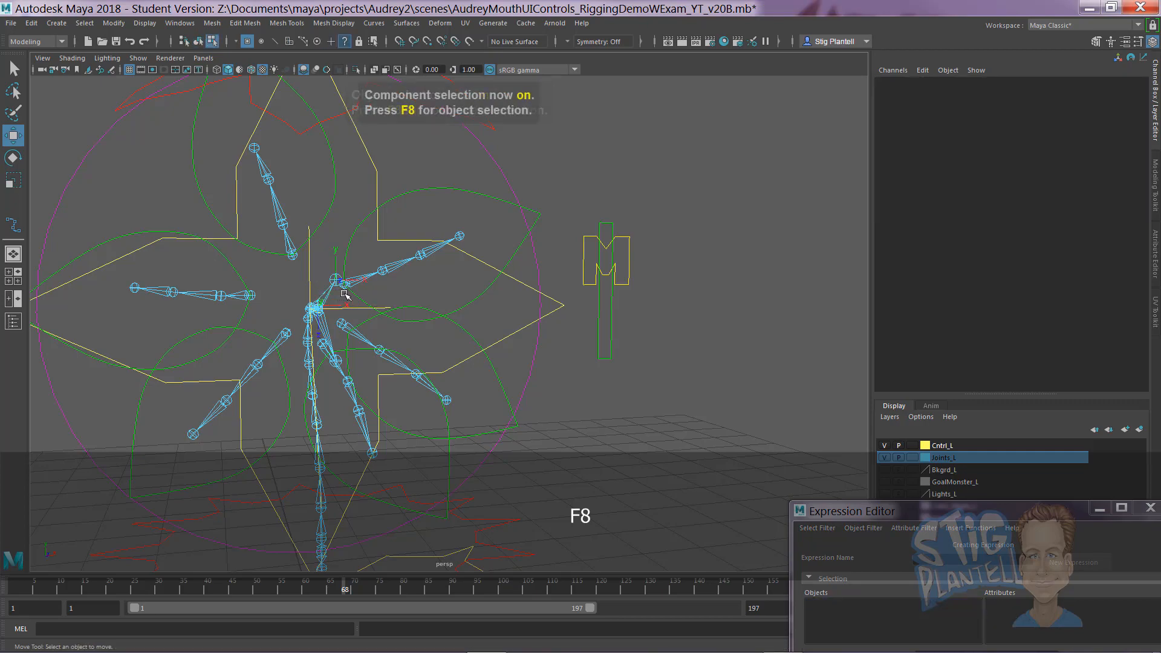
left_click_drag(353, 294, 428, 298, "alt")
key("F8")
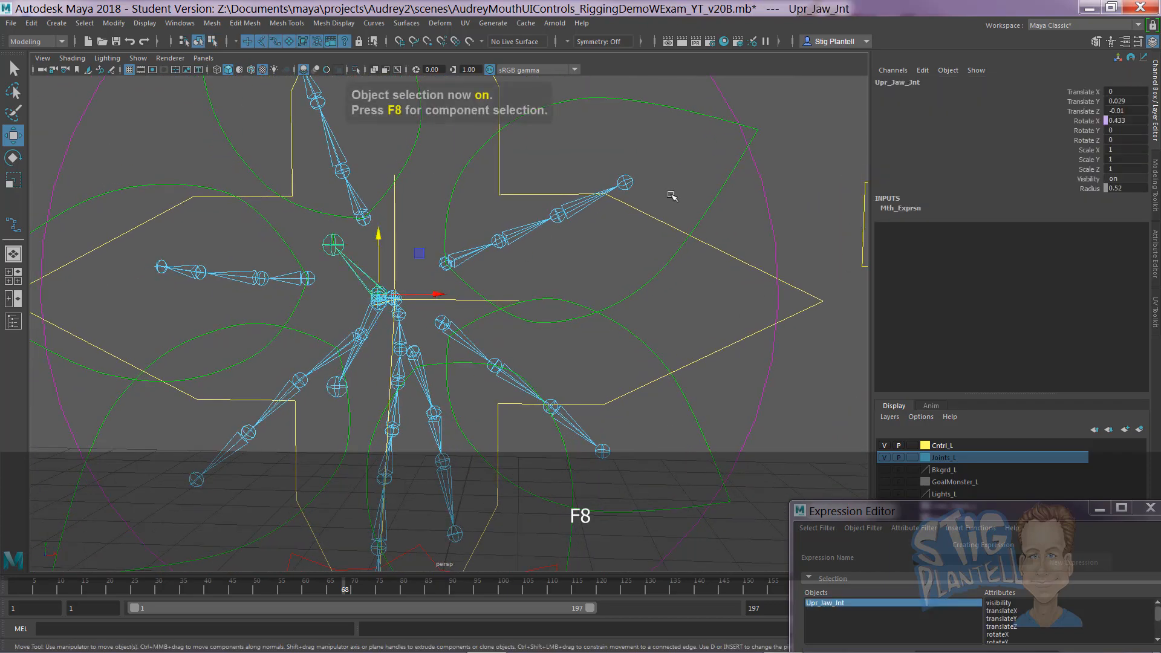
Step: Slide the M handle down to test the jaw joint, and reset the handle's Translate Y to 0
left_click(796, 204)
right_click_drag(746, 306, 508, 272, "alt")
middle_click_drag(507, 272, 445, 270, "alt")
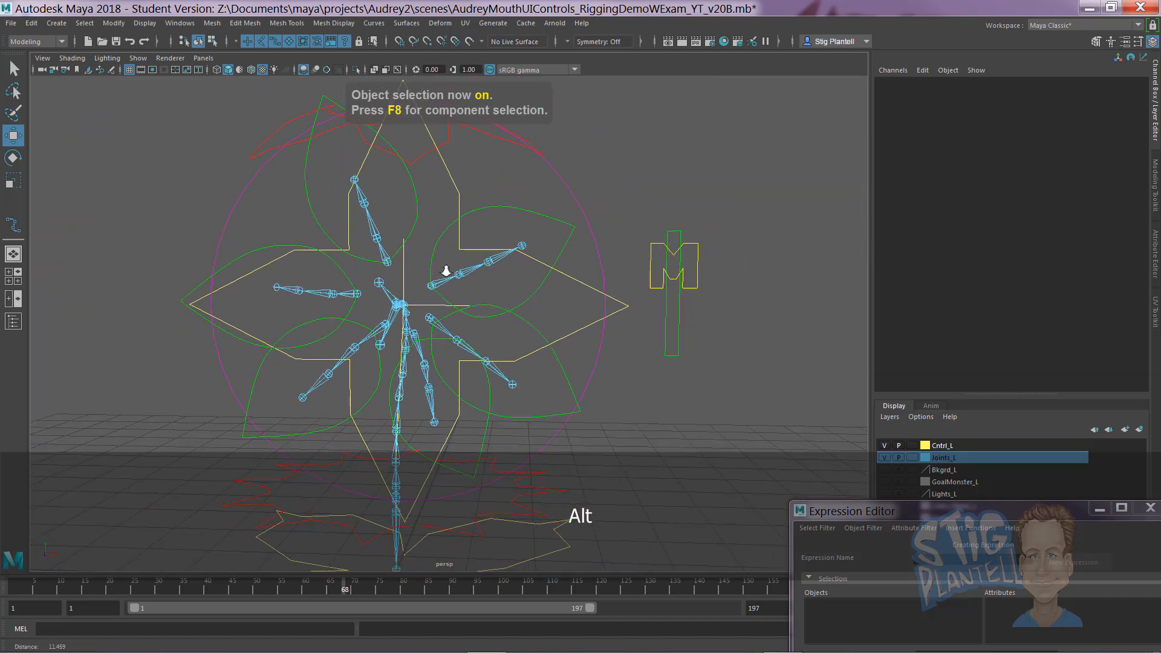
left_click_drag(444, 270, 569, 263, "alt")
left_click(628, 248)
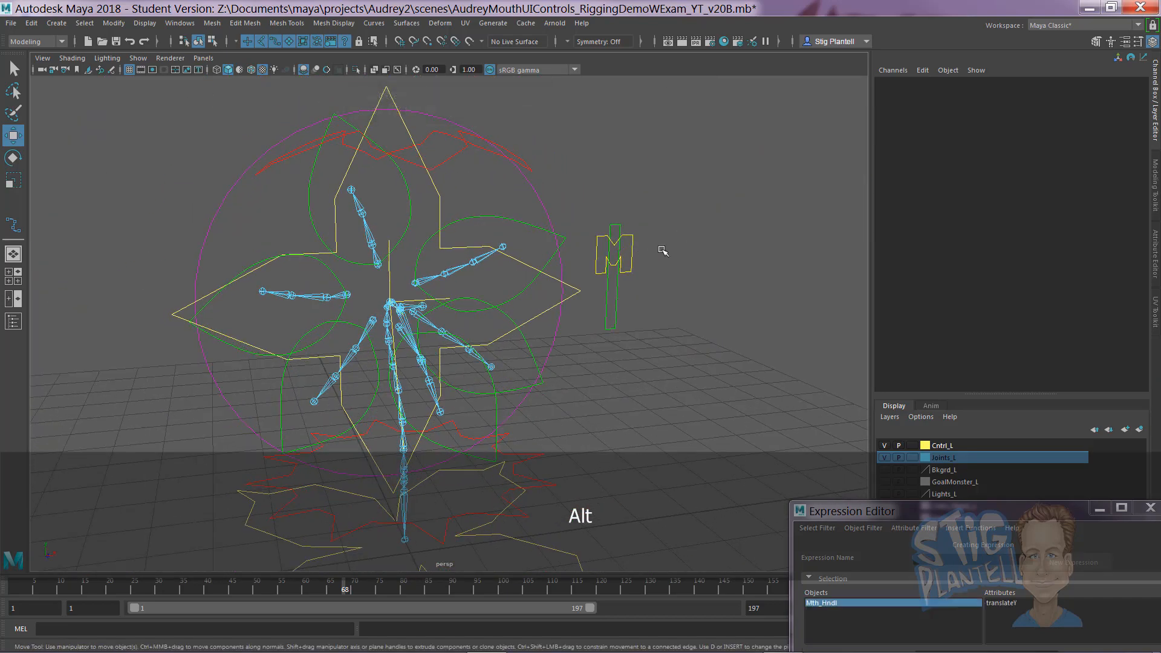
left_click_drag(683, 255, 667, 293, "alt")
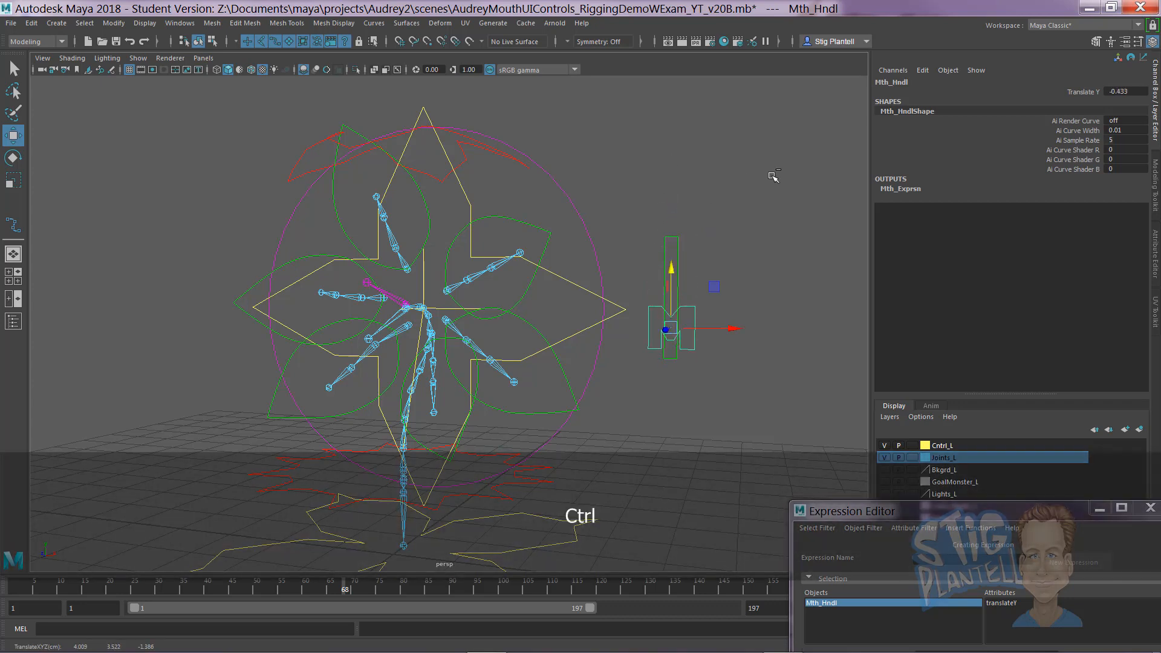
double_click(1126, 91)
type("0")
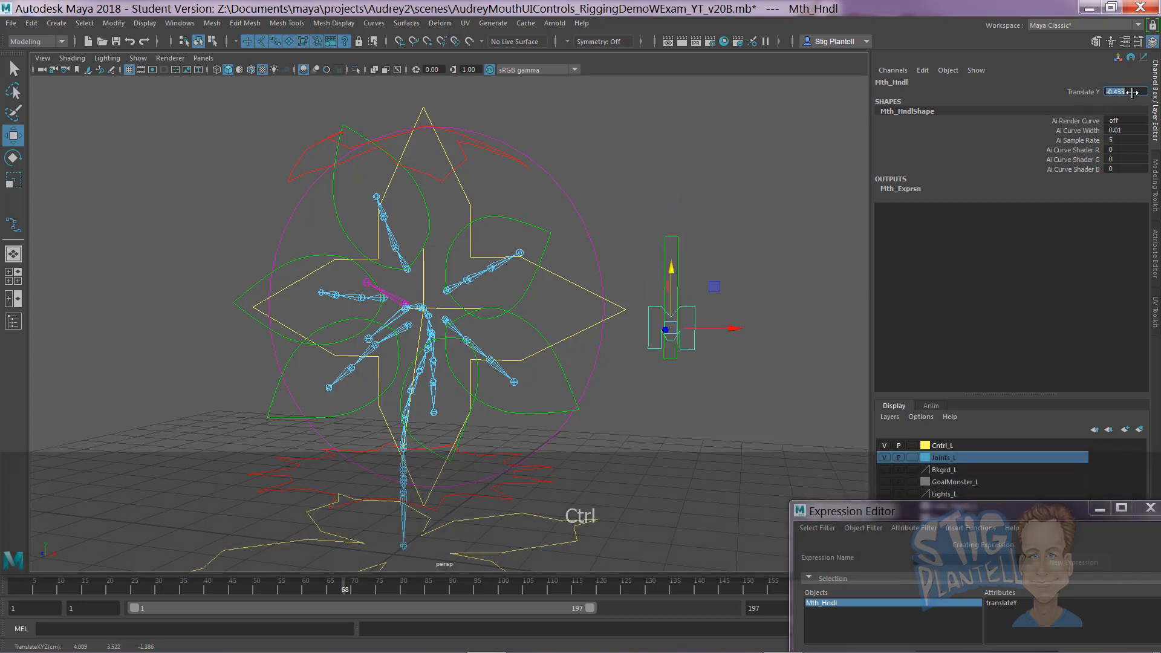
key("Return")
Step: List the scene's expressions by name in the Expression Editor and load Mth_Exprsn for editing
left_click_drag(930, 520, 876, 153)
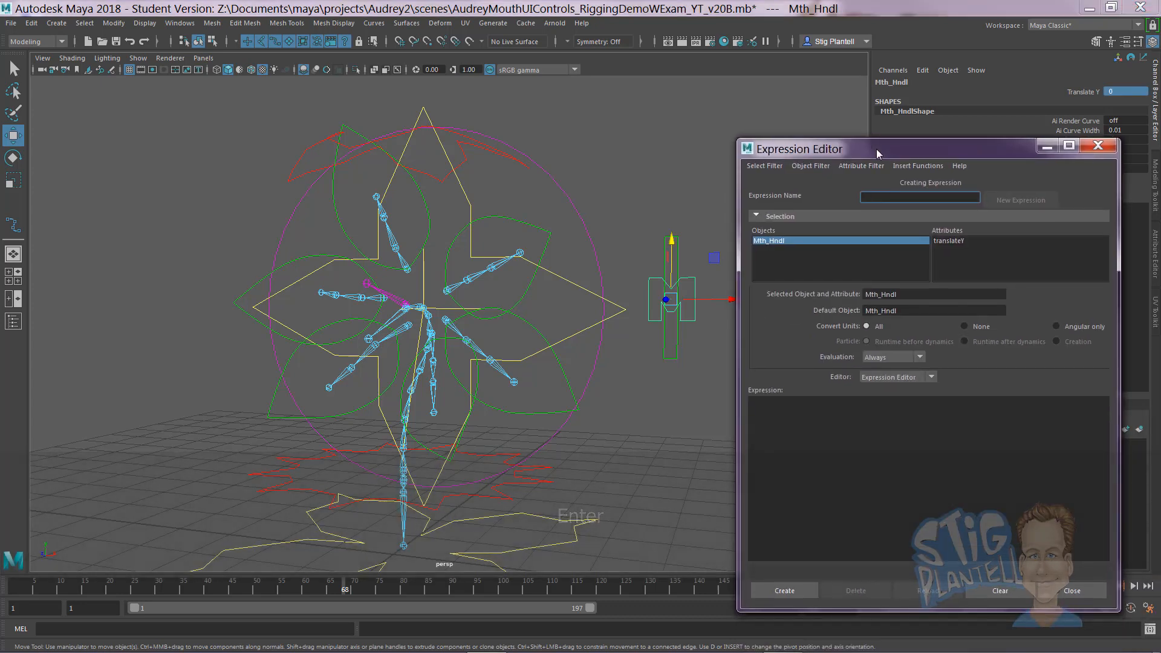
left_click(779, 165)
left_click(779, 179)
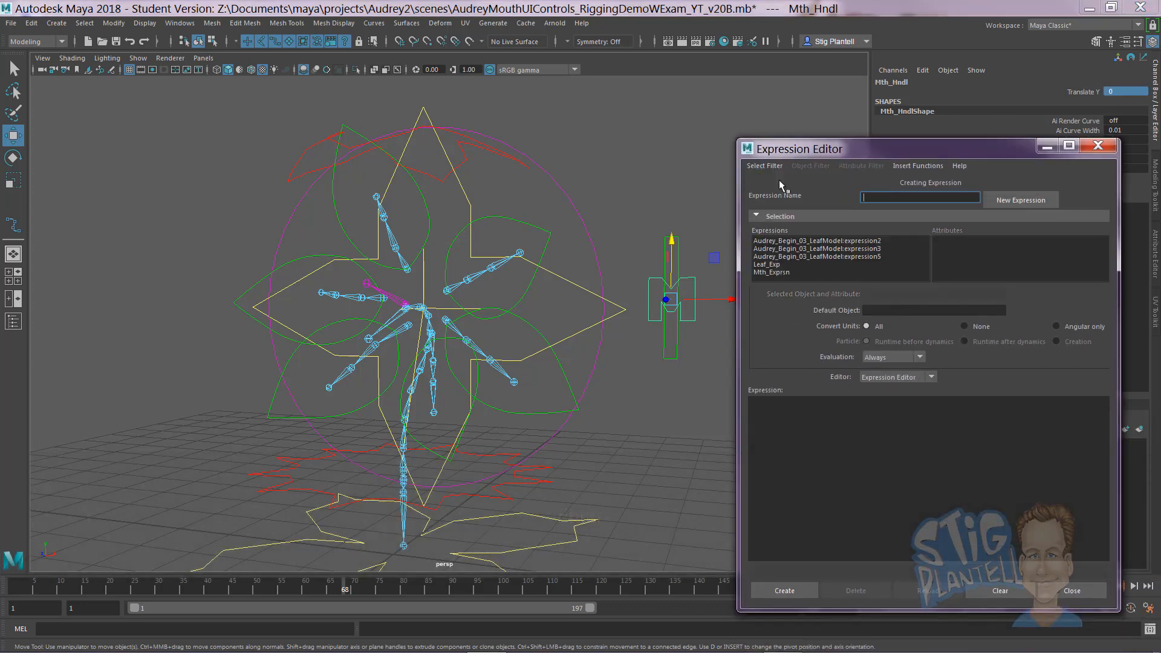
left_click(789, 272)
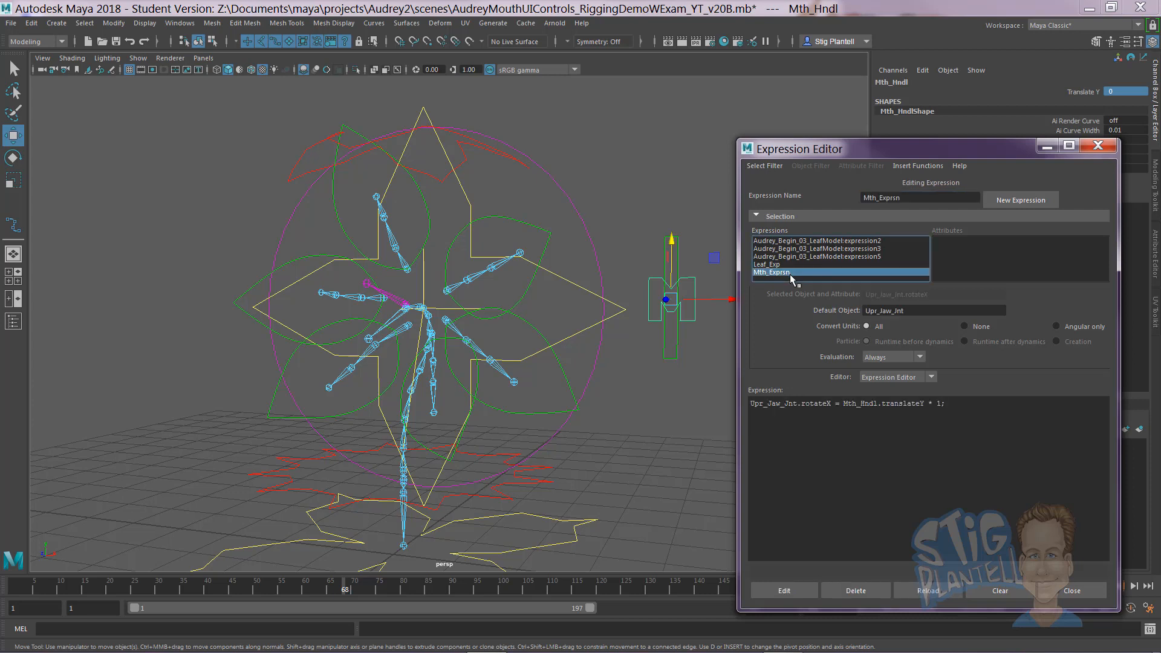
Step: Set the multiplier in the Mth_Exprsn expression to 10 and apply the edit
left_click(942, 403)
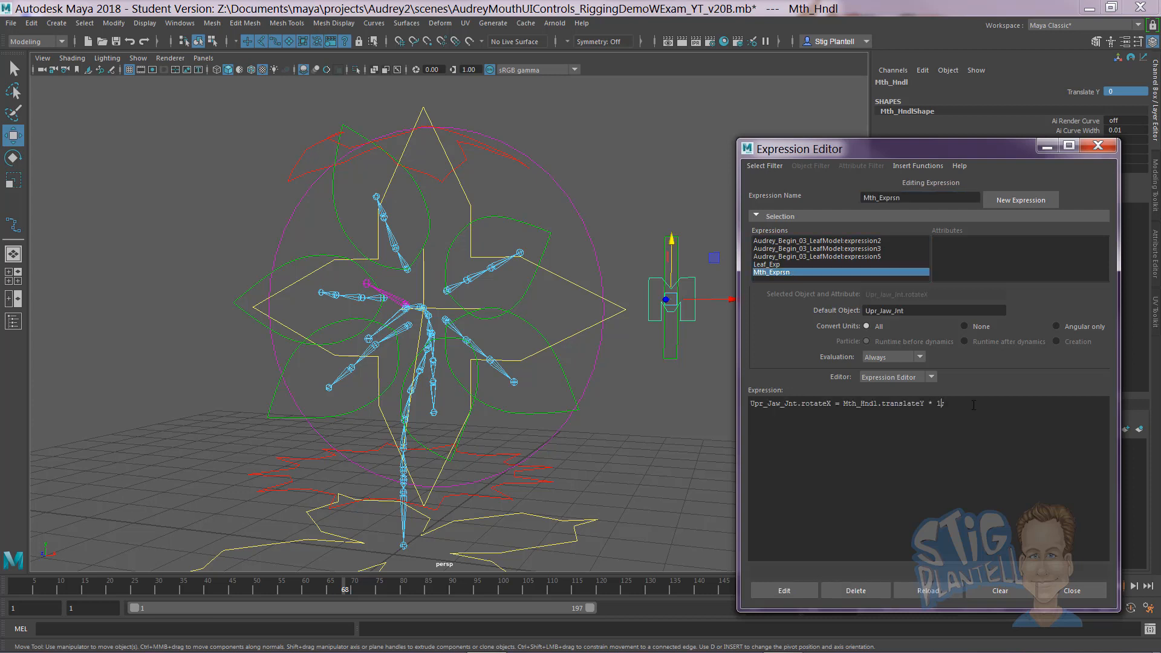
key("BackSpace")
type("10")
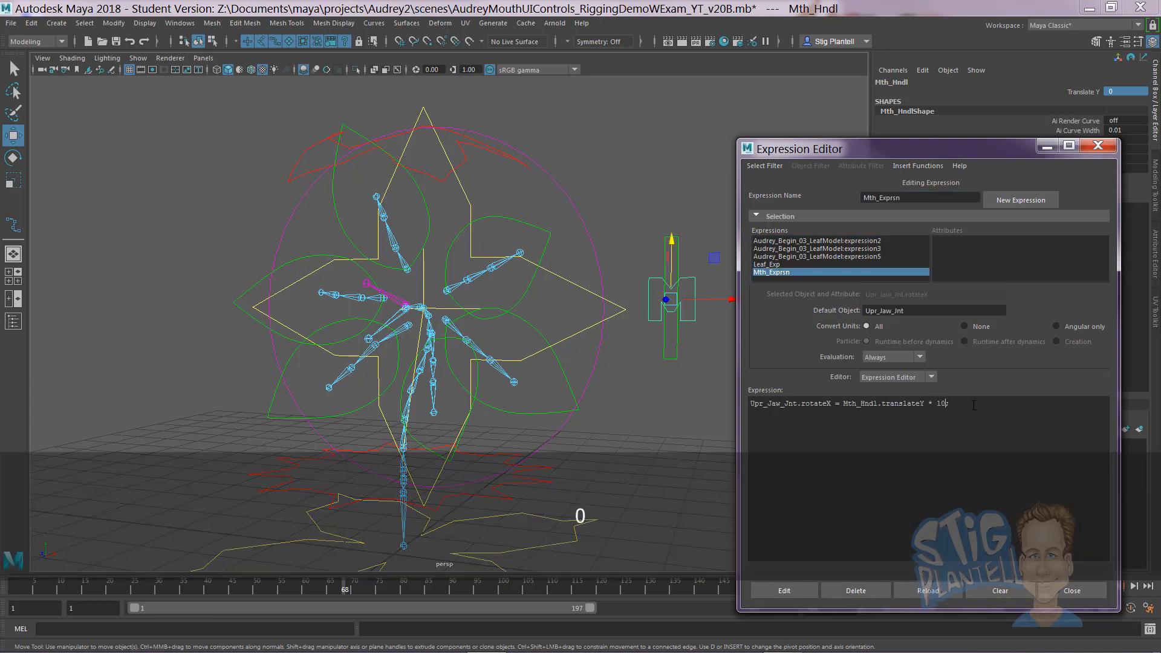
left_click(802, 593)
Step: Test the multiplier of 10 by sliding the M handle up, and undo the move
left_click(690, 293)
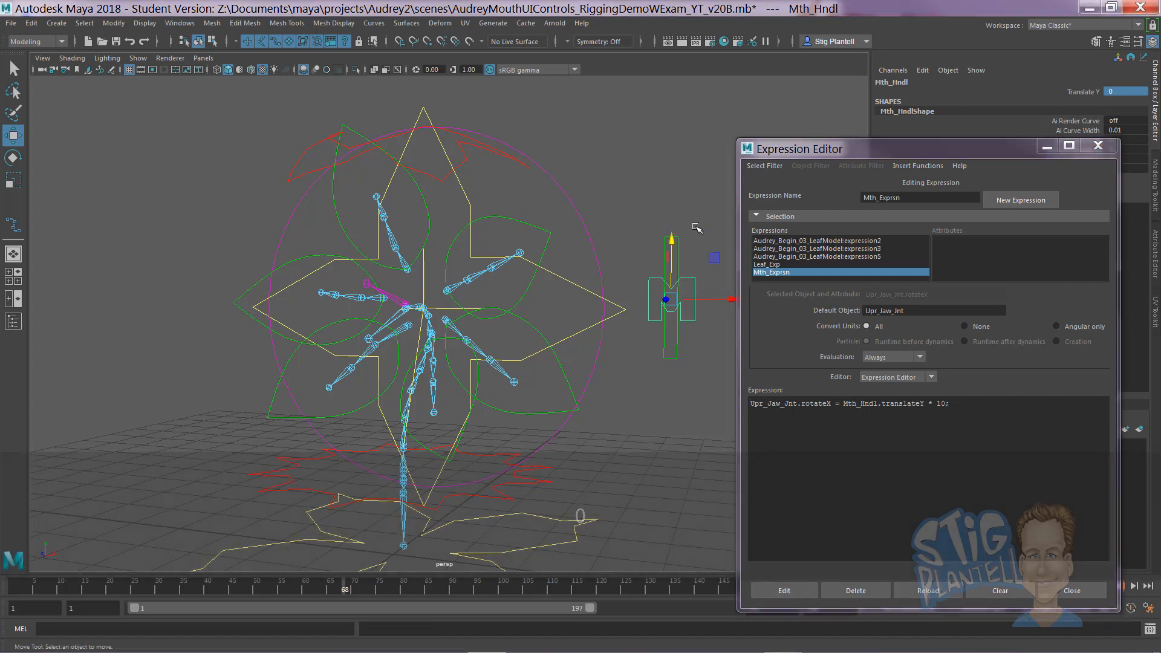
left_click(691, 293)
left_click_drag(666, 235, 664, 187)
key("ctrl+z")
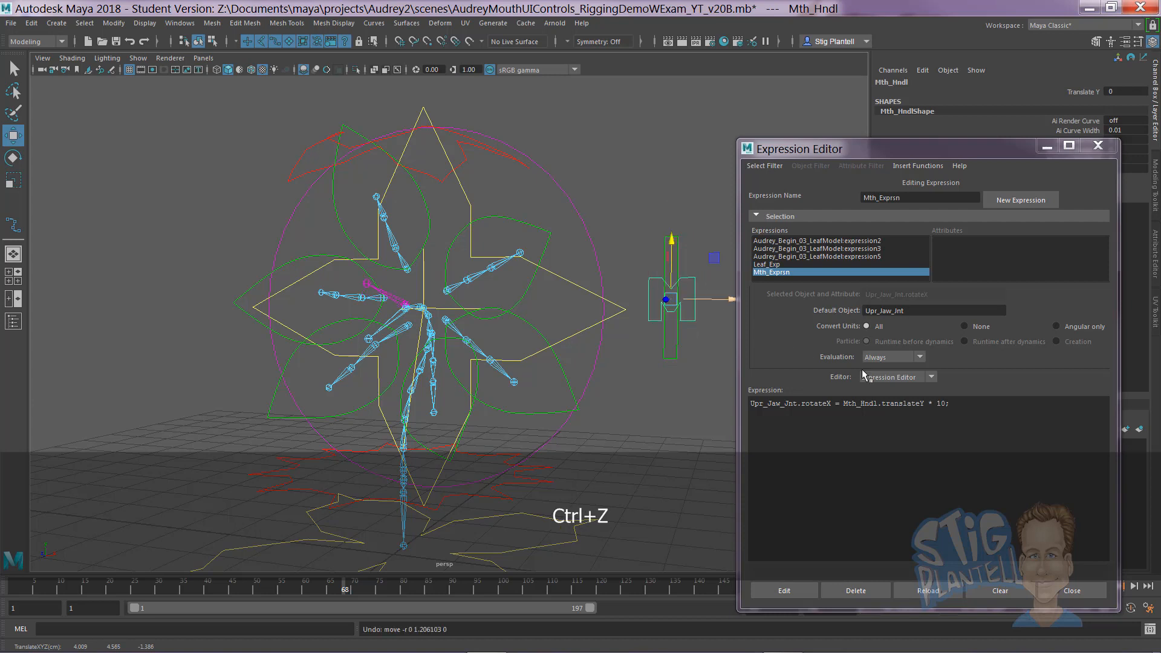
Step: Set the expression's multiplier to 30, test it by sliding the M handle up, and undo that move
double_click(940, 403)
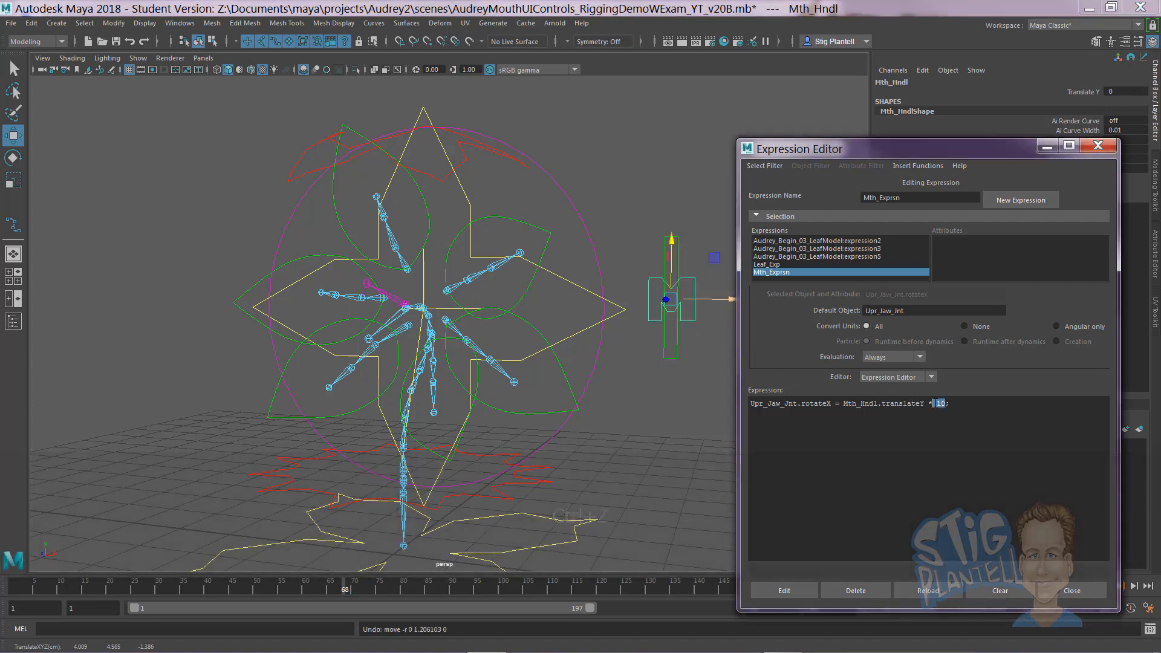
type("30")
left_click(784, 590)
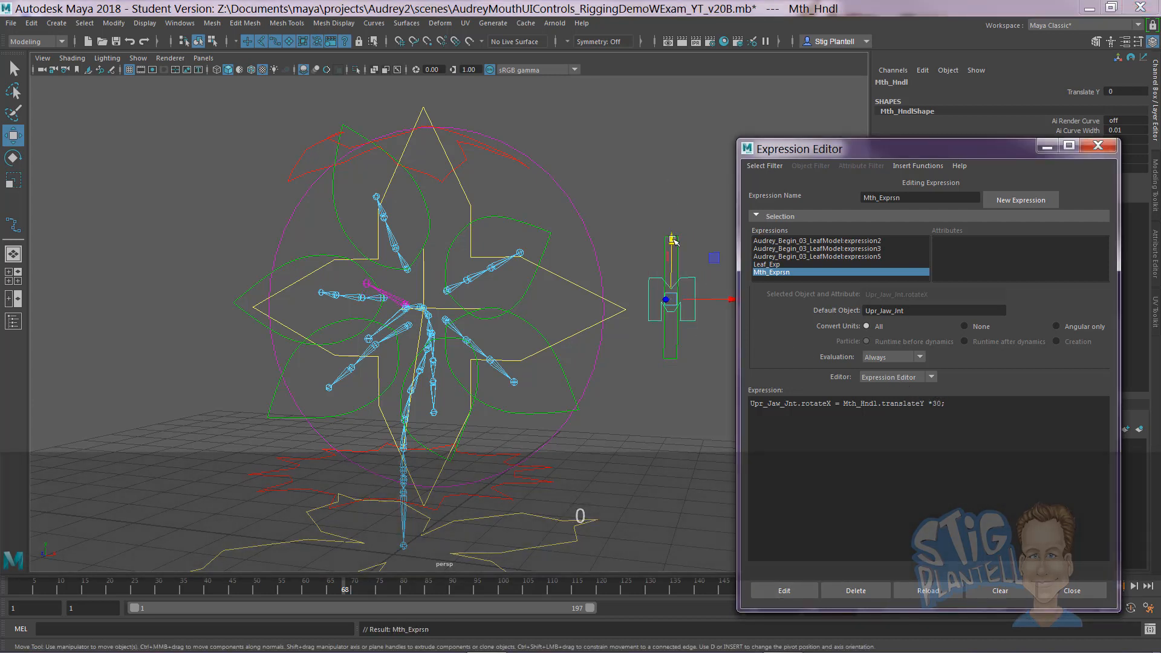
left_click_drag(672, 241, 674, 148)
key("ctrl+z")
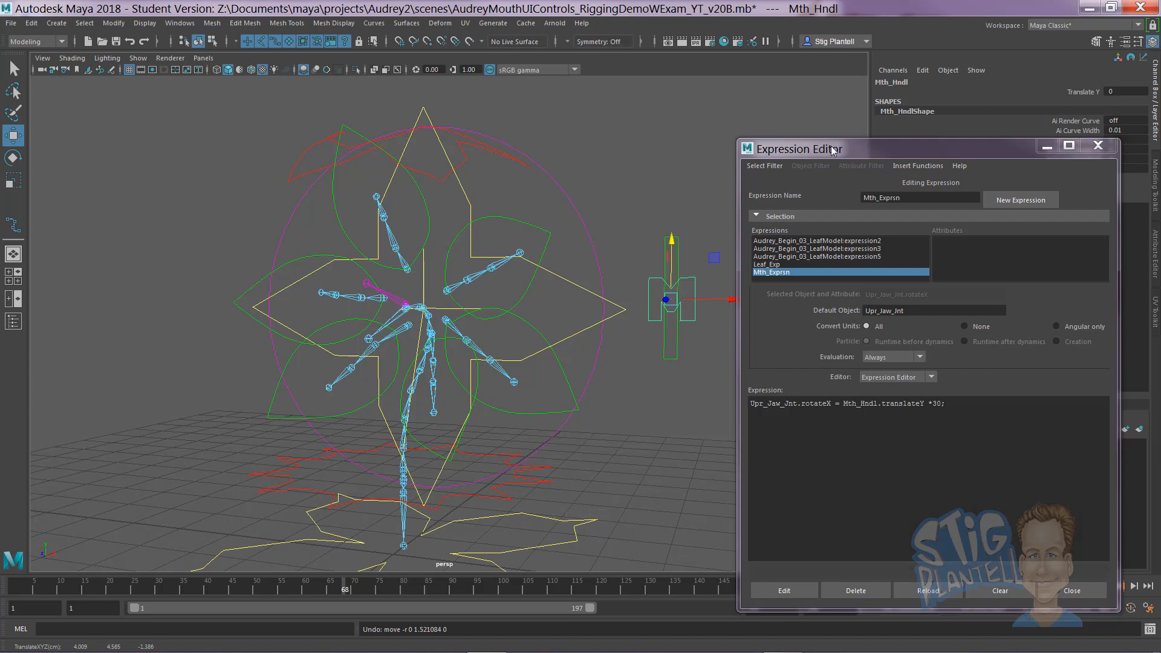
Step: Test the multiplier of 30 again by sliding the M handle downward, and undo the move
left_click_drag(870, 150, 892, 162)
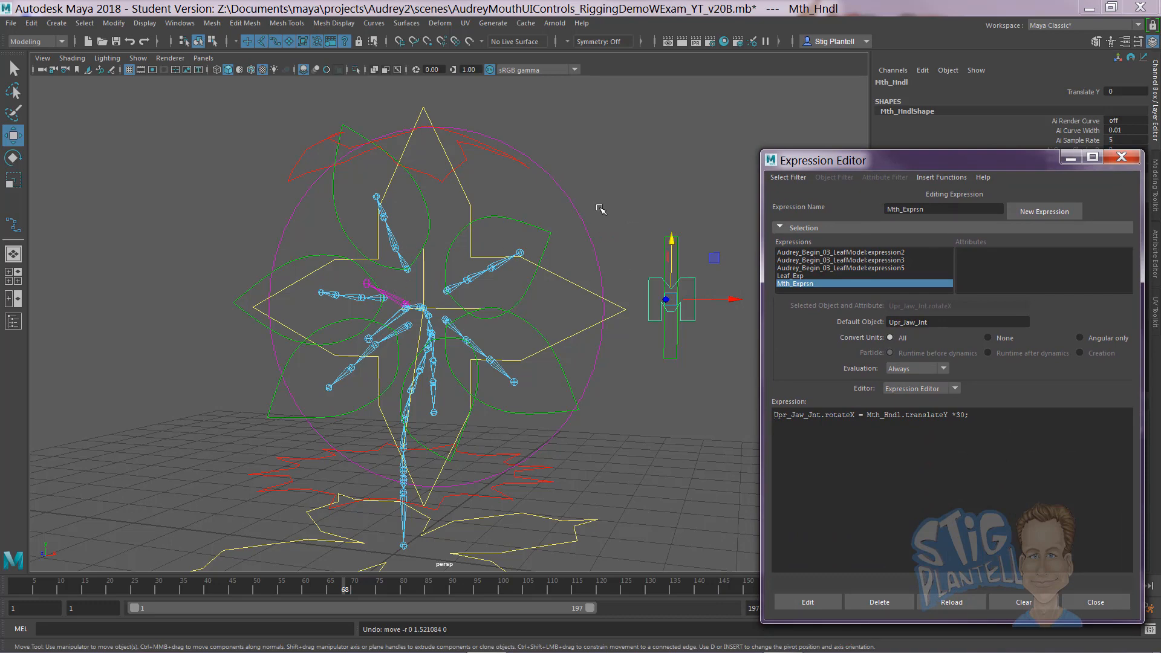
middle_click_drag(600, 209, 534, 228, "alt")
right_click_drag(534, 227, 625, 238, "alt")
middle_click_drag(624, 238, 564, 220, "alt")
left_click(700, 267)
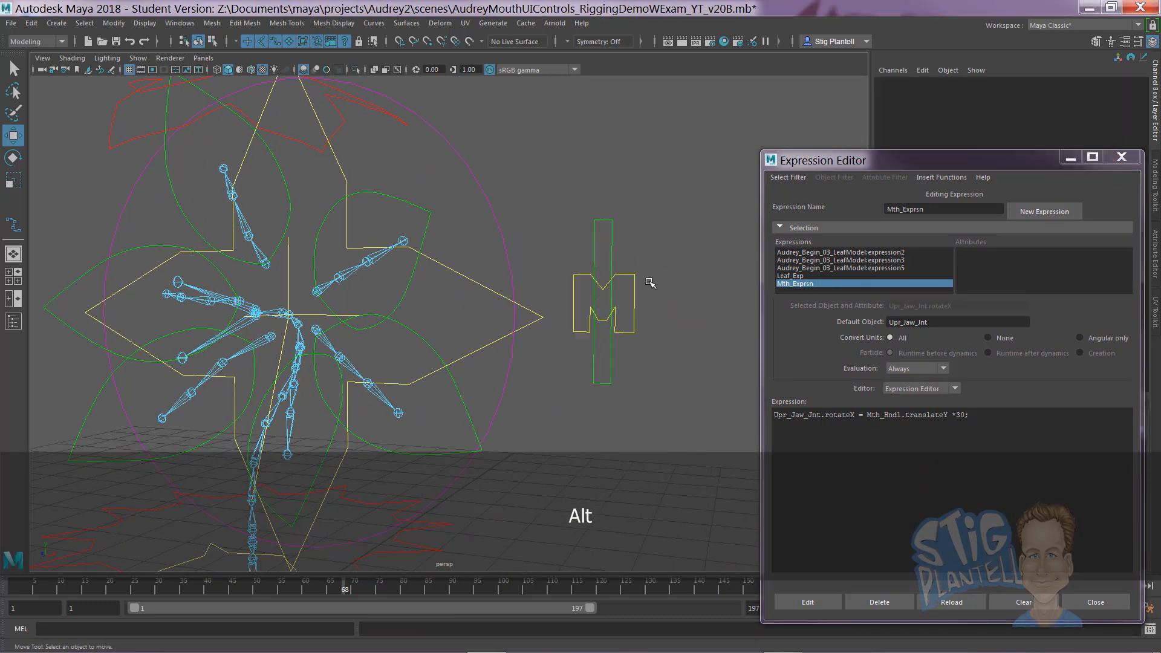
left_click(635, 290)
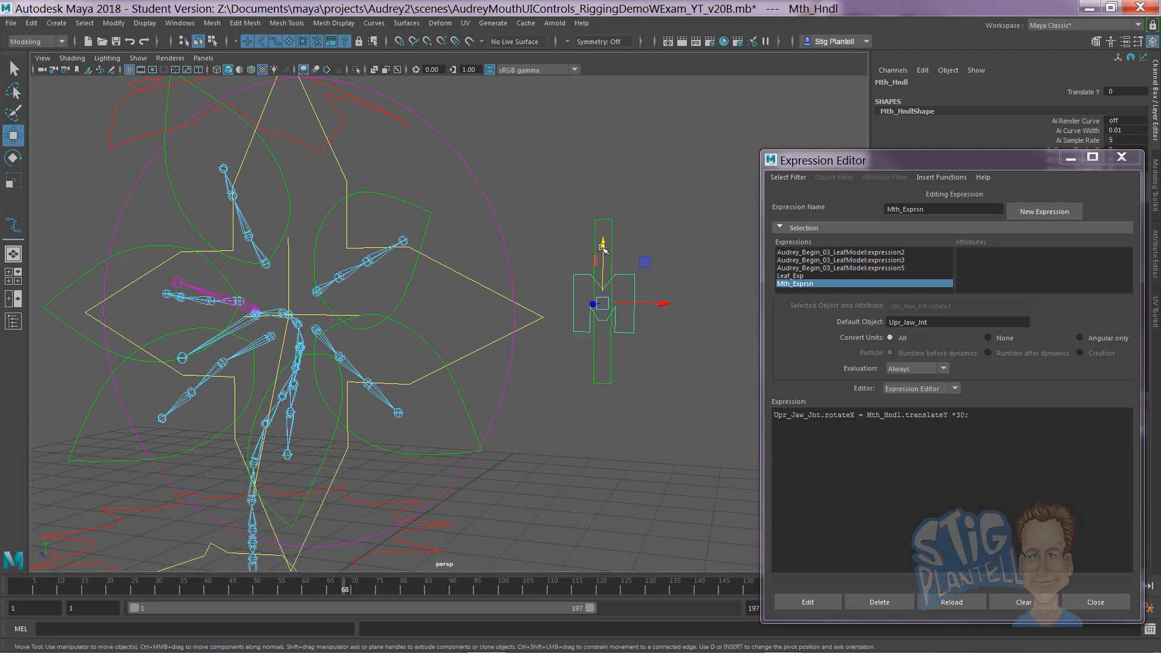
left_click_drag(603, 248, 593, 283)
key("ctrl+z")
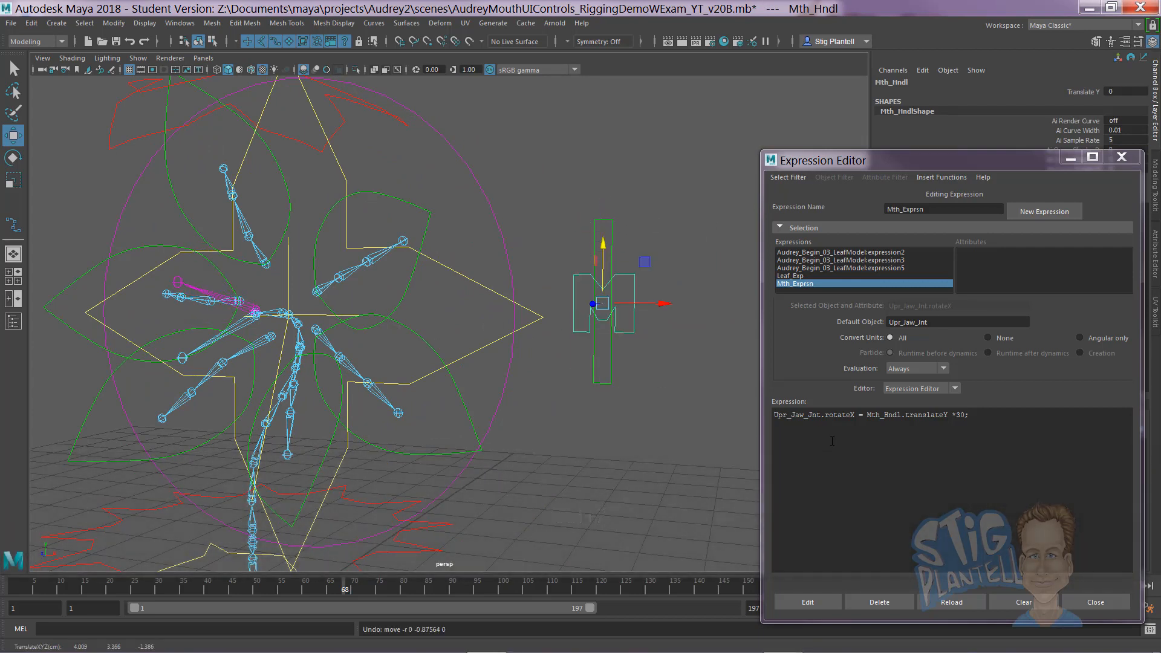
Step: Set the multiplier in the Mth_Exprsn expression to 40 and apply the edit
left_click(967, 415)
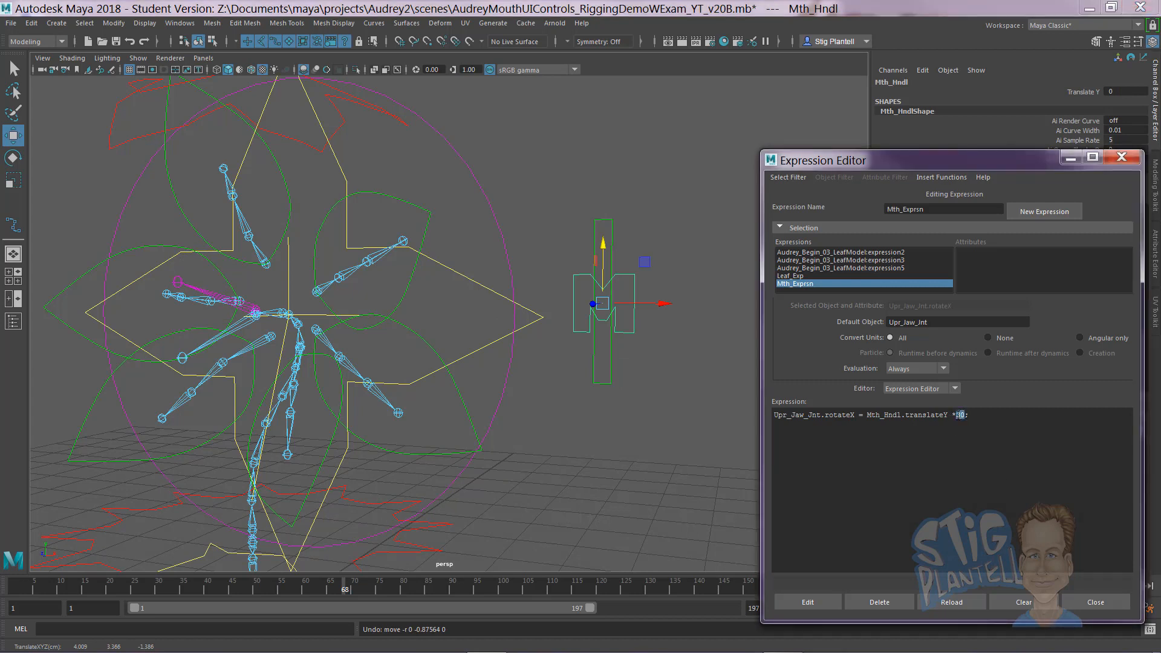
type("4")
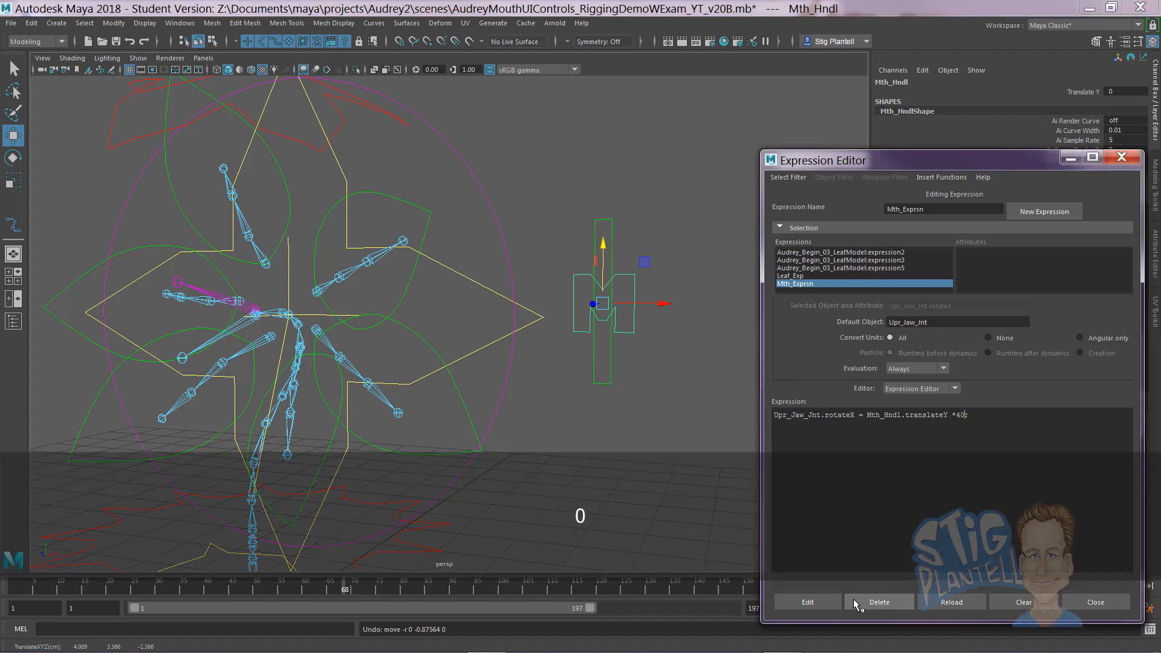
left_click(813, 602)
Step: Test the jaw rotation by sliding the M handle to its lower limit, and reset its Translate Y to 0
left_click_drag(604, 245, 603, 362)
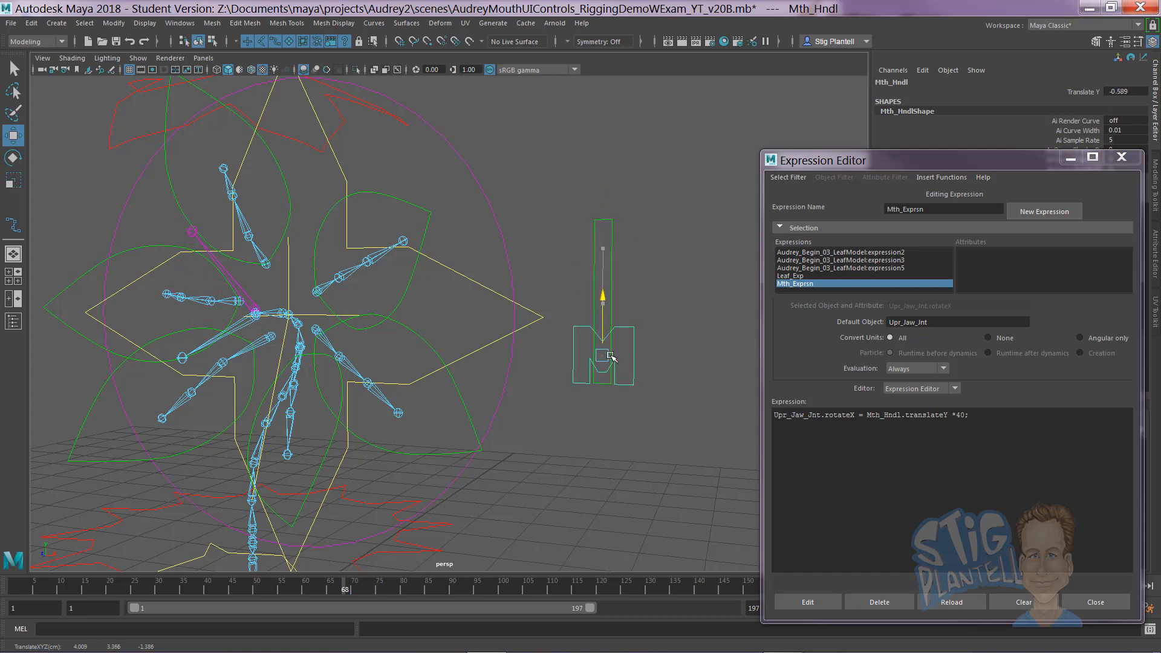
left_click(1136, 92)
type("0")
key("Return")
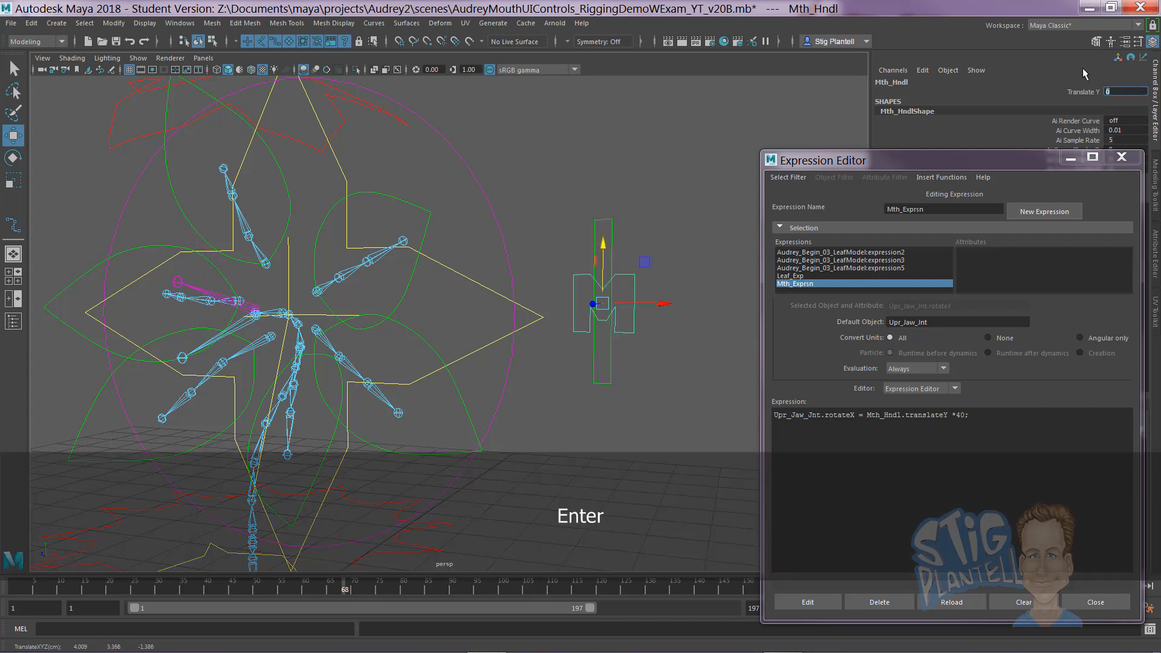
Step: Show the GoalMonster_L layer and slide the M handle down to a Translate Y of about -0.589
left_click(694, 146)
left_click_drag(694, 145, 494, 306, "alt")
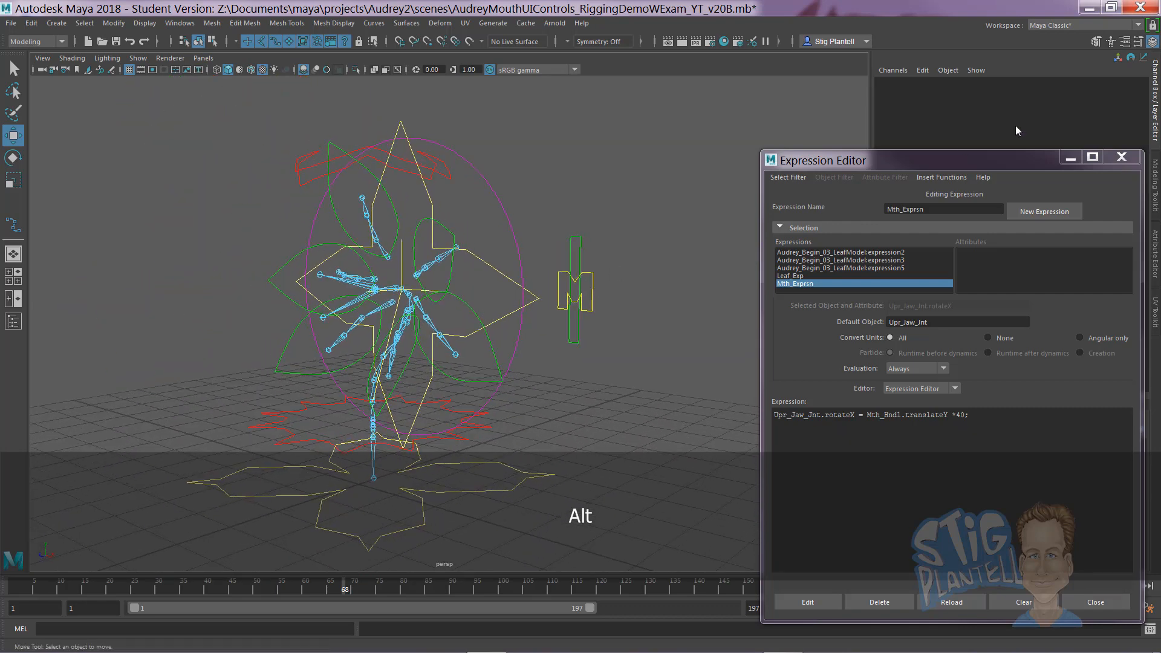
left_click_drag(1025, 158, 732, 510)
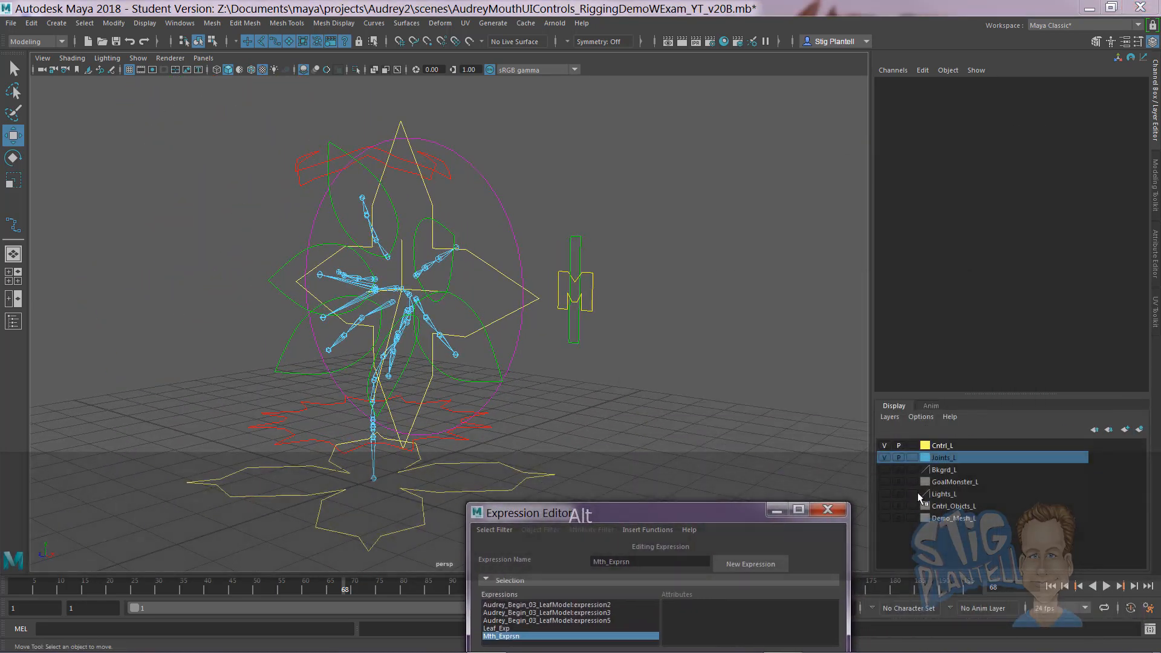
left_click(885, 482)
right_click_drag(344, 288, 725, 350, "alt")
left_click_drag(489, 321, 472, 311, "alt")
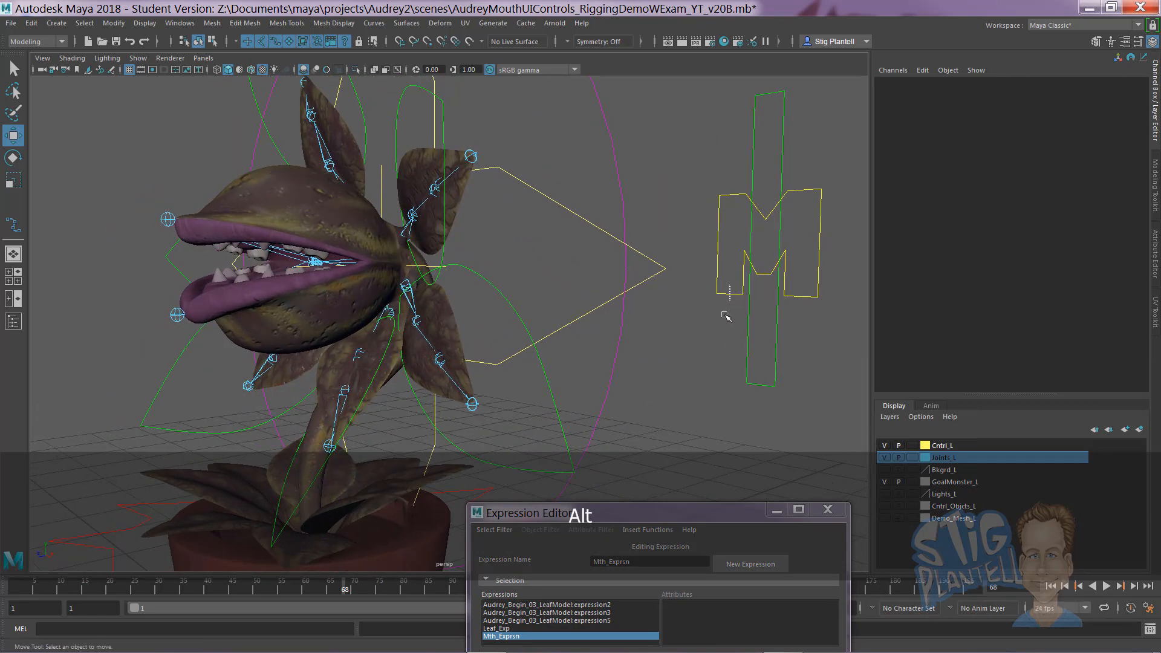
left_click(726, 315)
left_click_drag(765, 190, 757, 298)
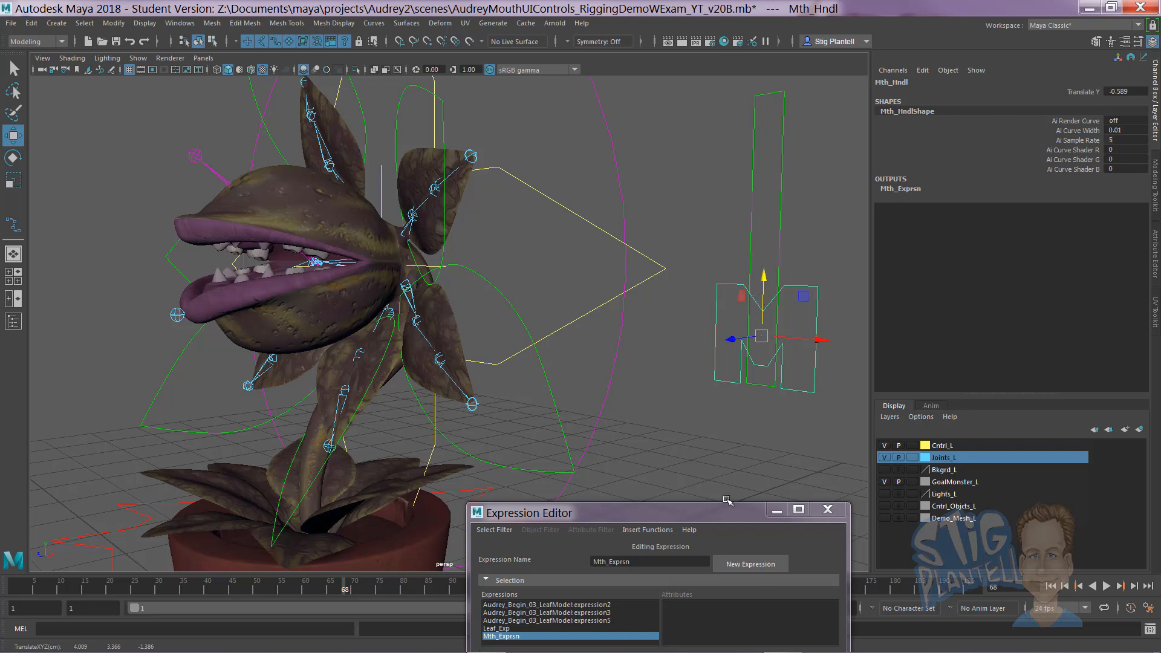
Step: Set the multiplier in the Mth_Exprsn expression to -40 and apply the edit
left_click_drag(715, 516, 960, 180)
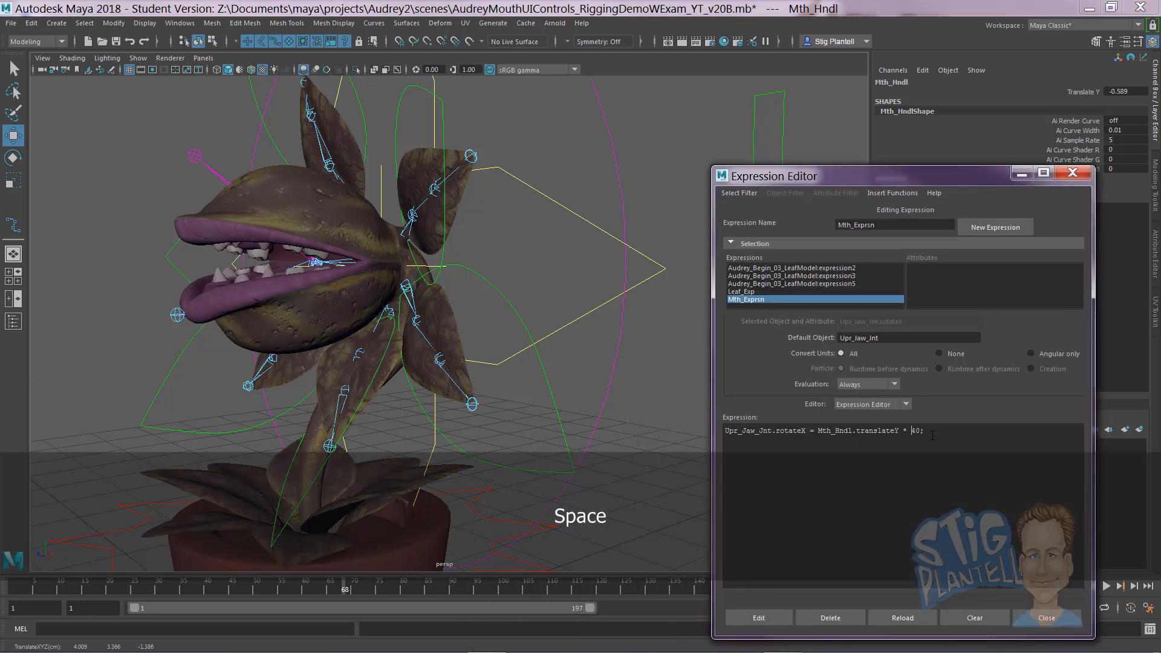
type("-")
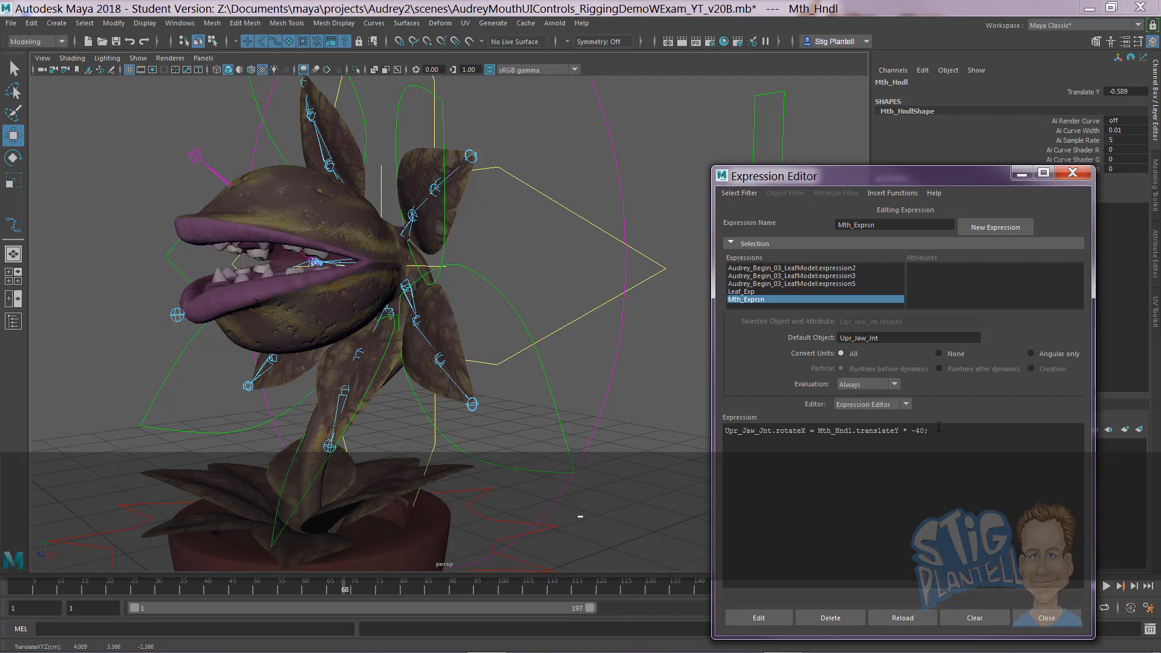
left_click(768, 618)
left_click_drag(848, 195, 858, 442)
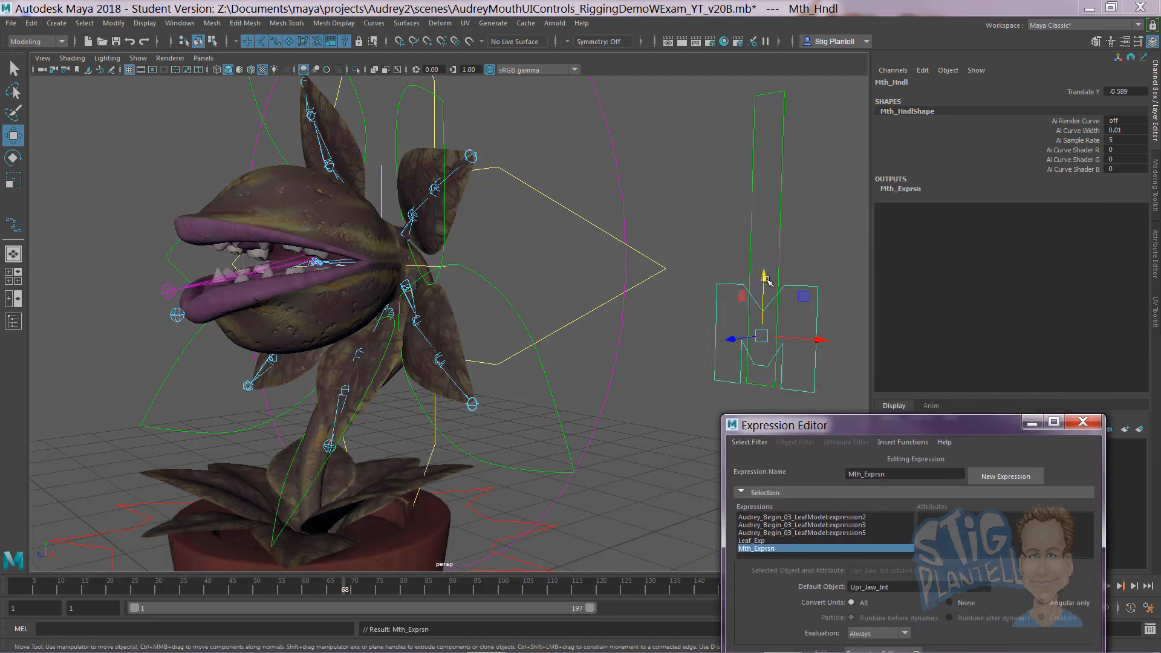
Step: Test the reversed jaw rotation by sliding the M handle up, and reset its Translate Y to 0
left_click_drag(765, 283, 659, 198)
key("ctrl+z")
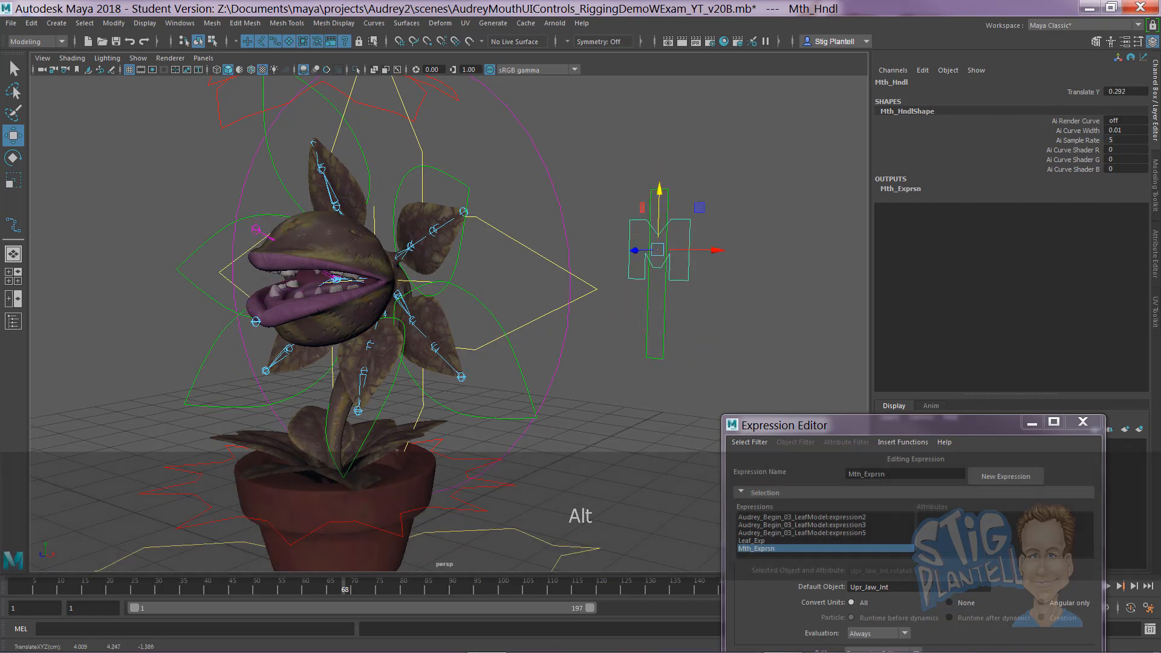
left_click(1126, 91)
type("0")
key("Return")
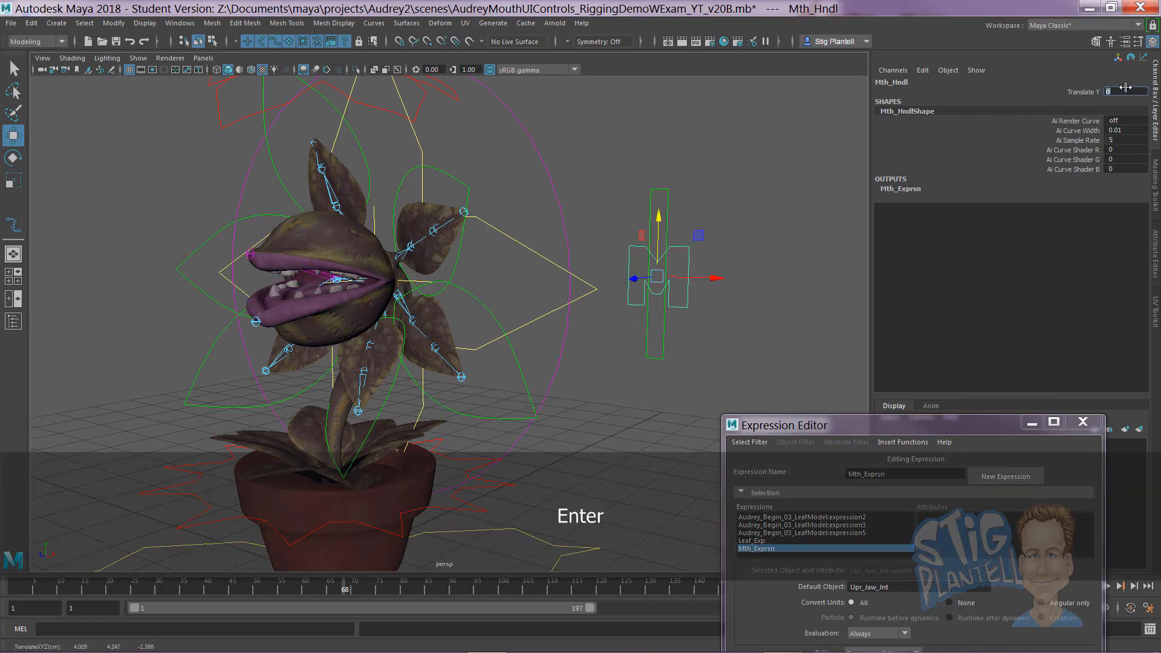
Step: Slide the M handle down to a Translate Y of about -0.513, checking the jaw joint against the mouth from the side
right_click_drag(510, 202, 683, 232, "alt")
left_click_drag(629, 217, 514, 218, "alt")
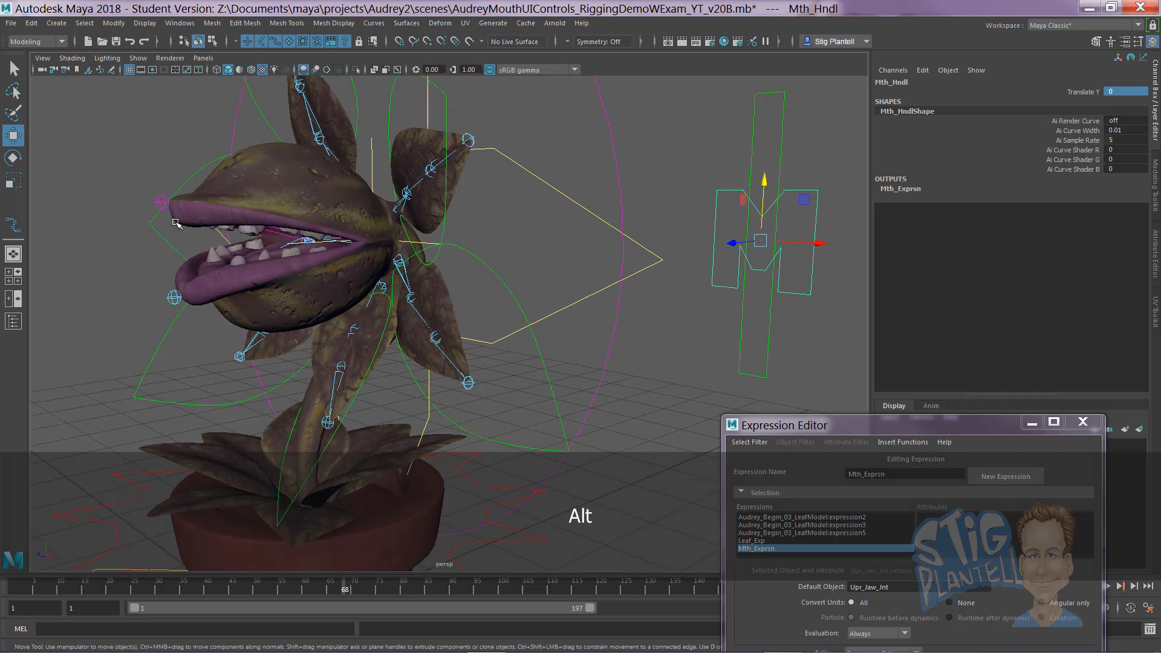
middle_click_drag(179, 284, 254, 294, "alt")
left_click_drag(237, 307, 231, 295, "alt")
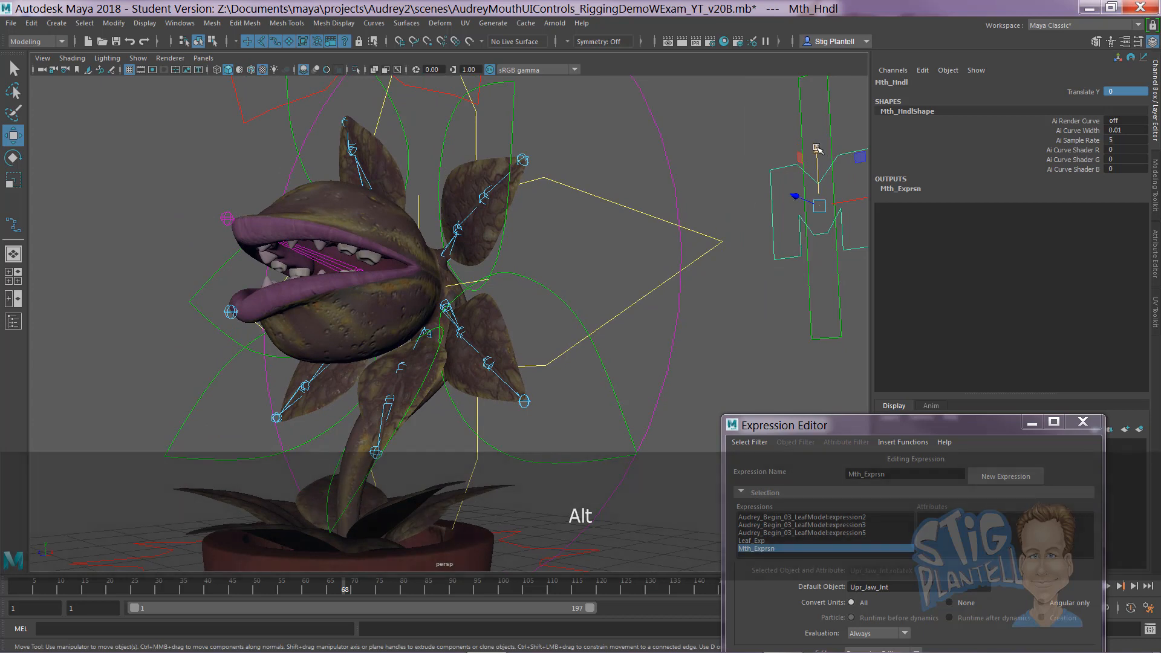
left_click_drag(815, 149, 805, 223)
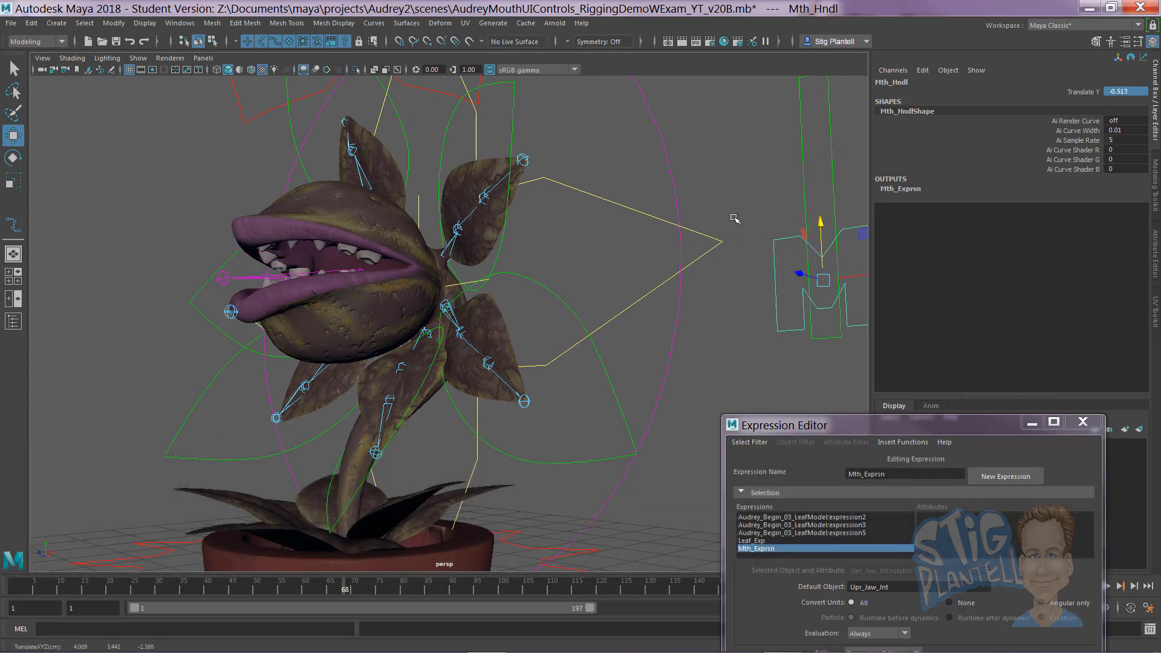
Step: Open the rotation limit settings of the upper jaw joint and go to the maximum for Rot Limit X
left_click(245, 279)
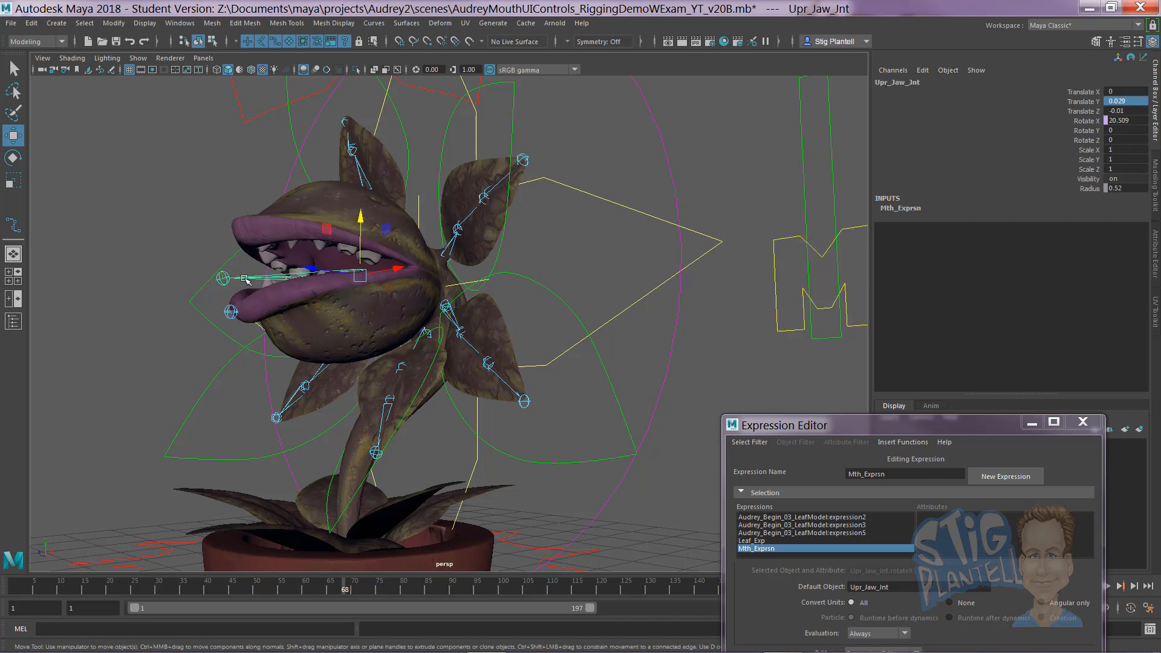
key("ctrl+a")
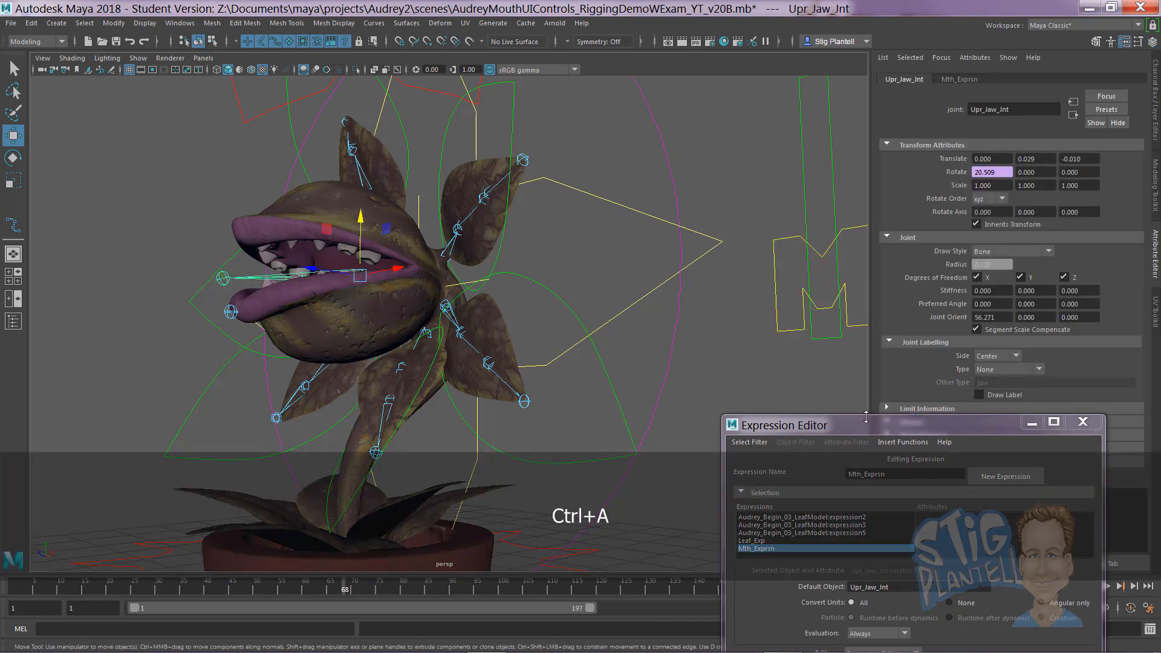
left_click_drag(865, 424, 434, 460)
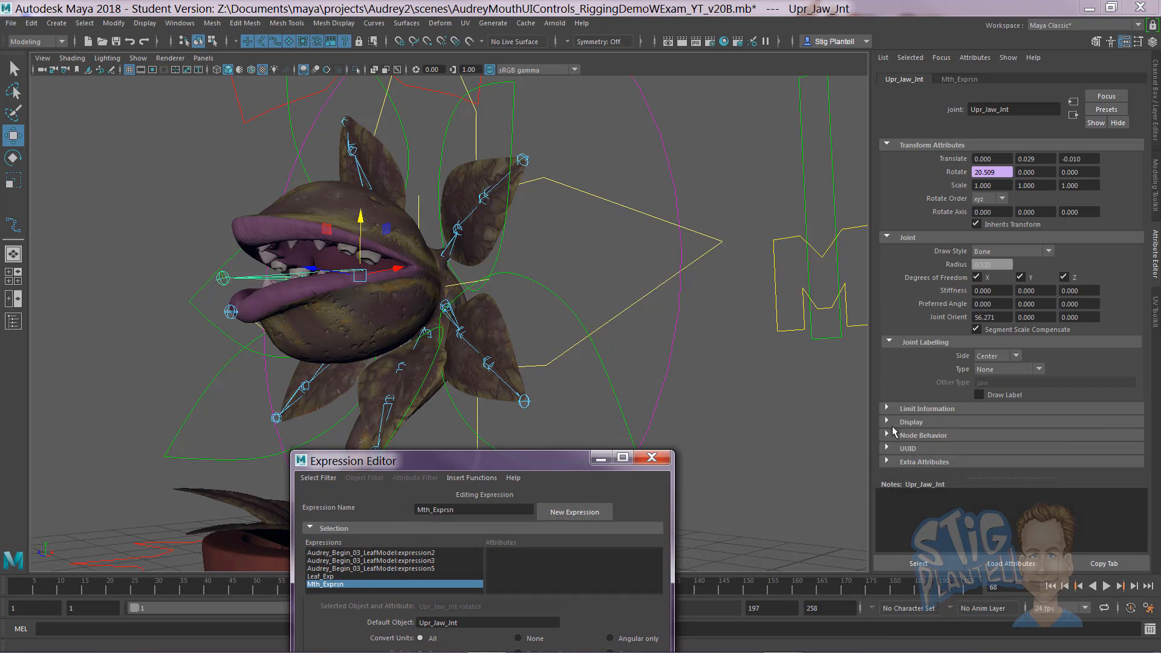
left_click(887, 409)
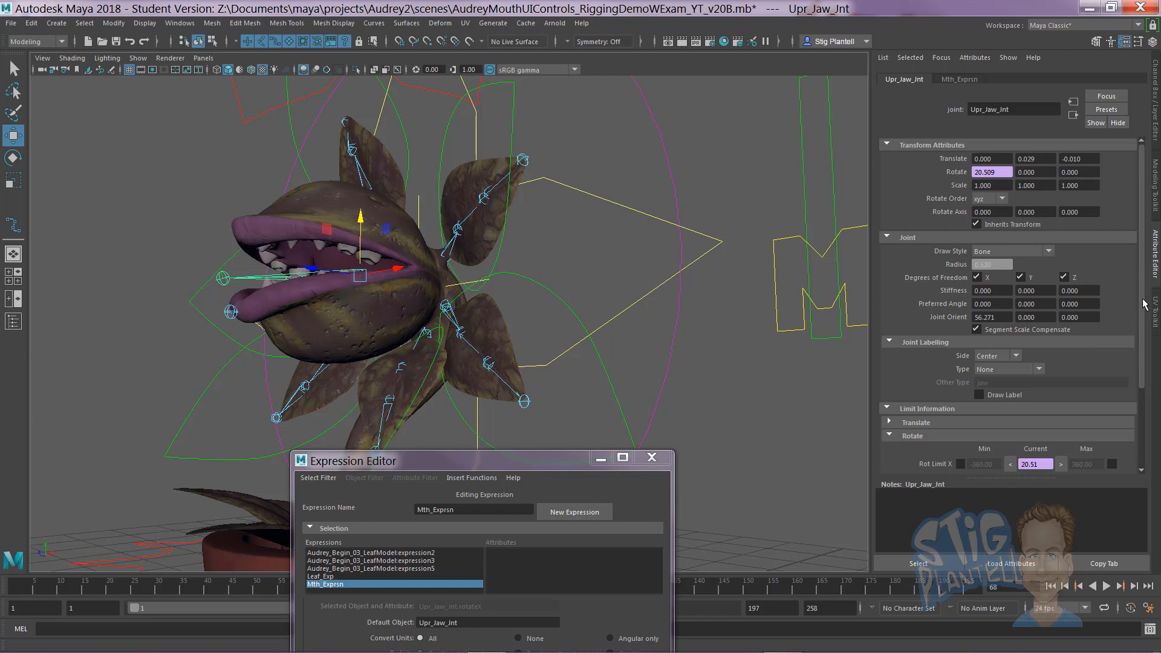
scroll(994, 385, "down", 5)
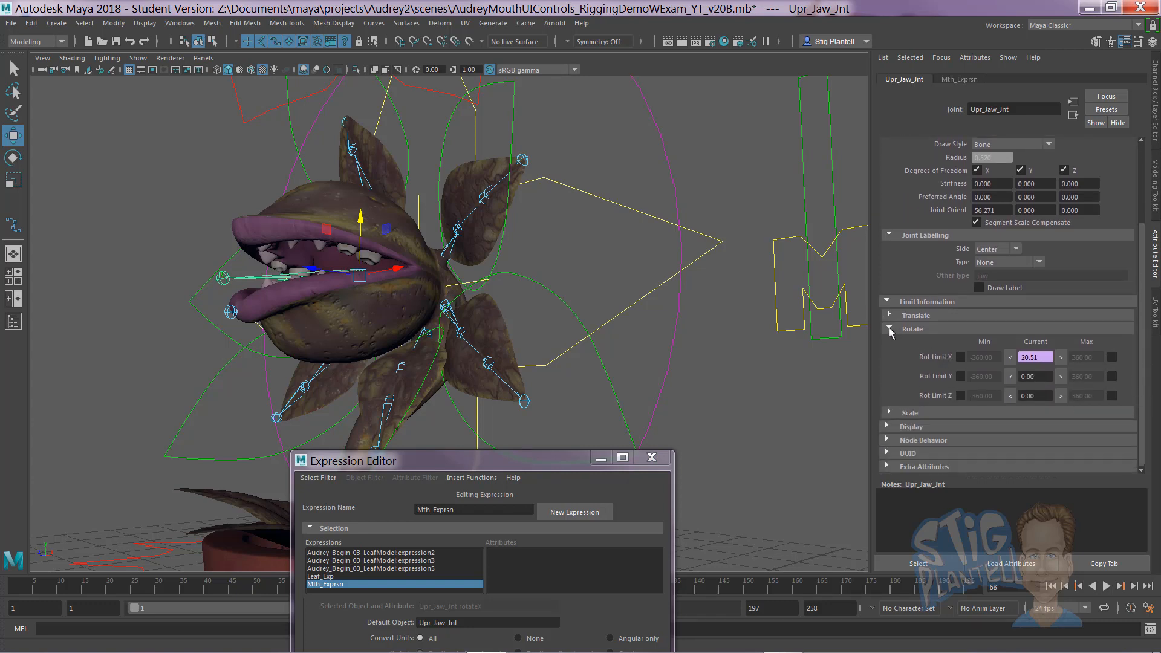
left_click(889, 328)
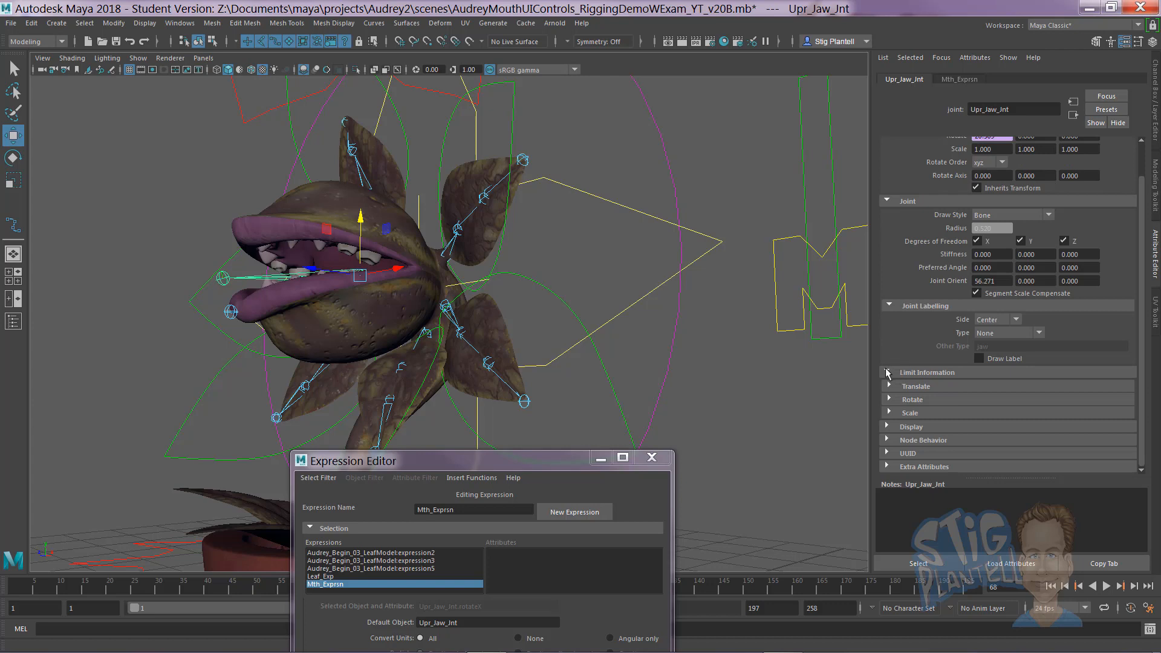
left_click(890, 399)
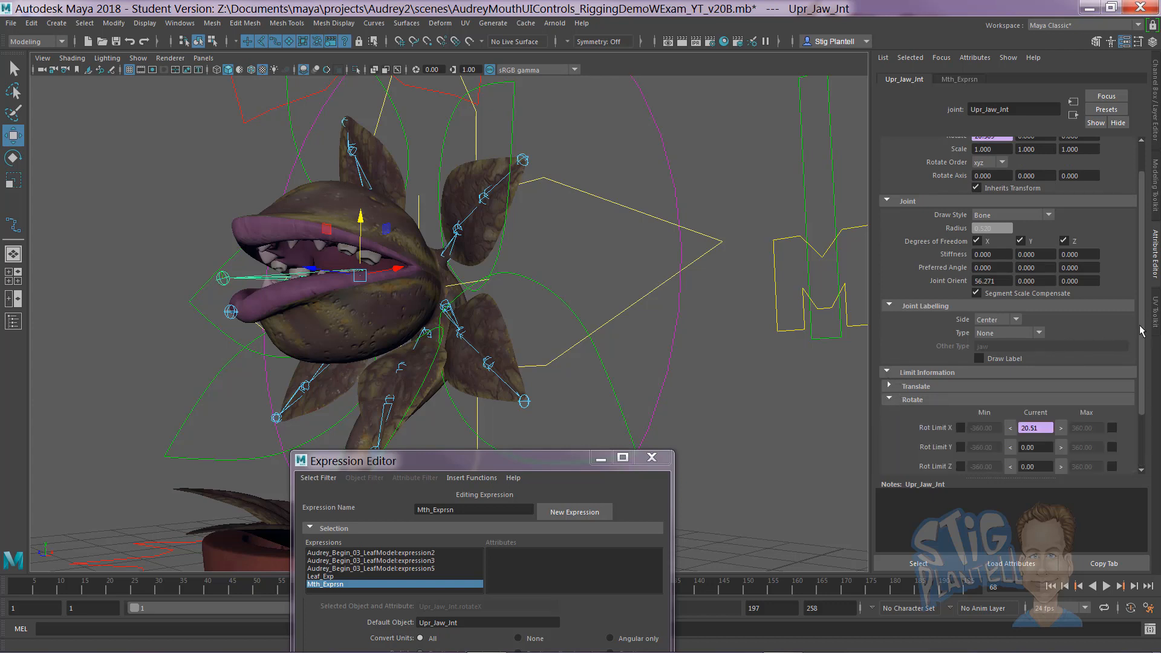
scroll(1118, 363, "down", 3)
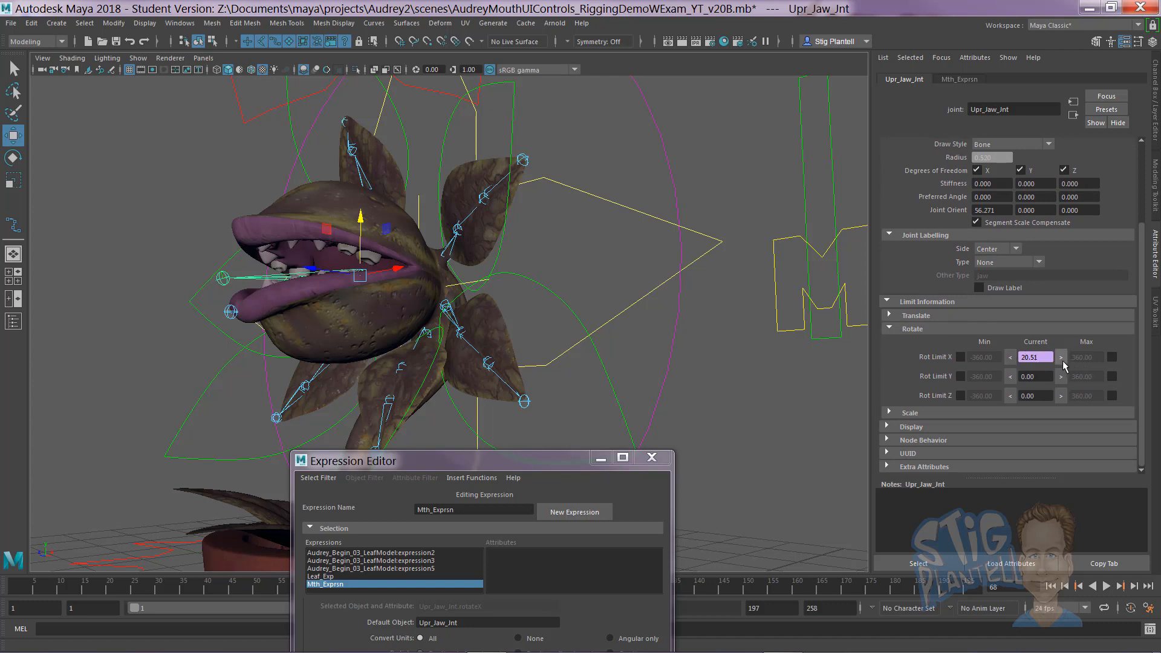
left_click(1112, 358)
Step: Select the M handle, slide it up to a Translate Y of about 0.044, and reset Translate Y to 0
left_click_drag(715, 321, 712, 416, "alt")
left_click(754, 282)
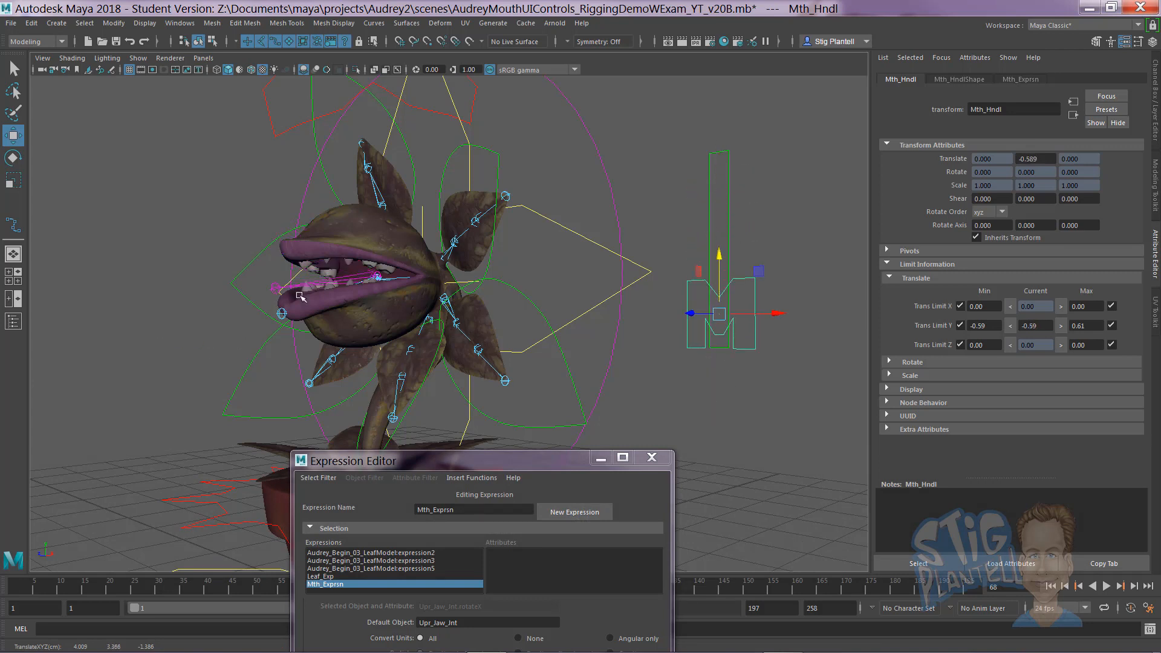
left_click_drag(720, 256, 716, 207)
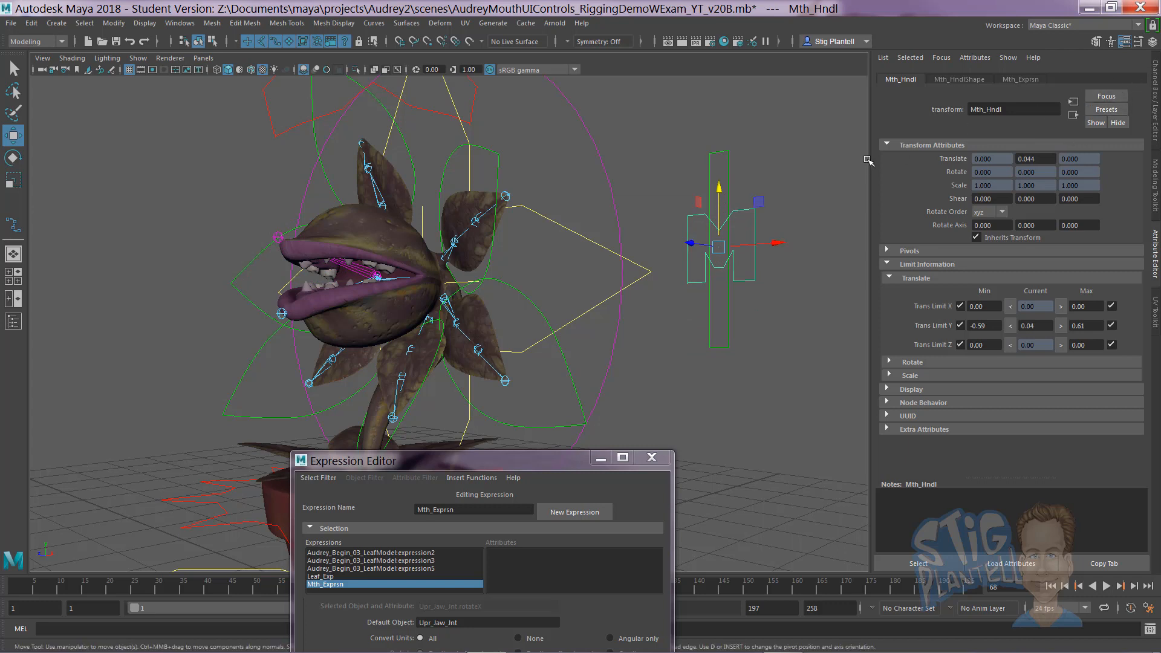
left_click(1155, 81)
left_click(1131, 92)
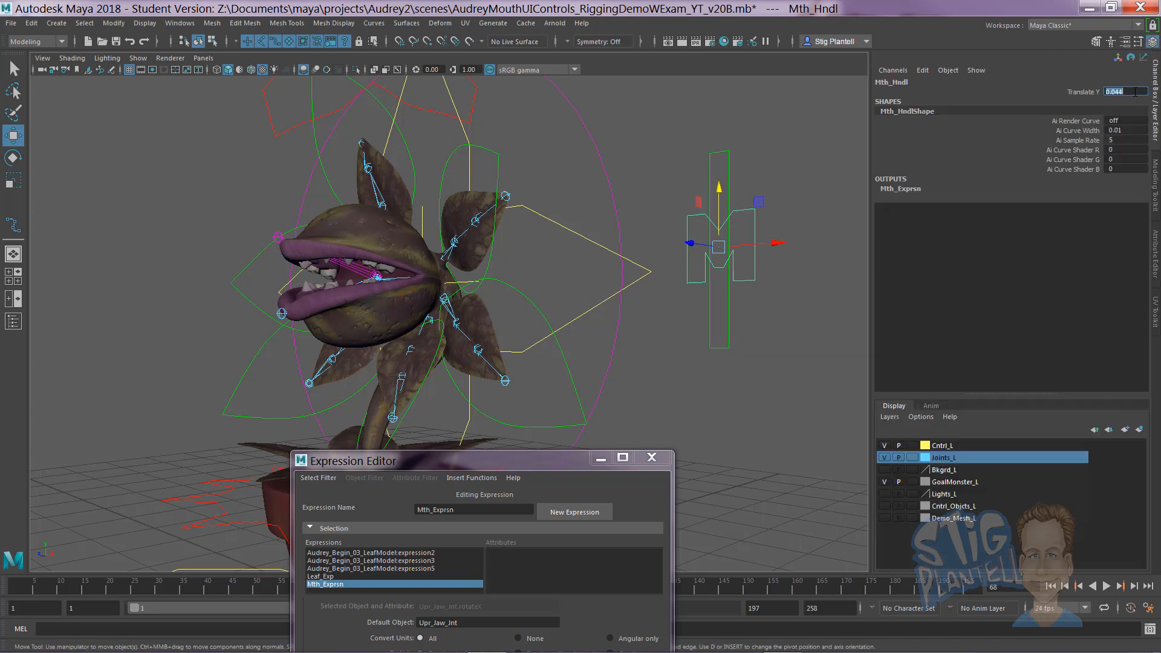
type("0")
key("Return")
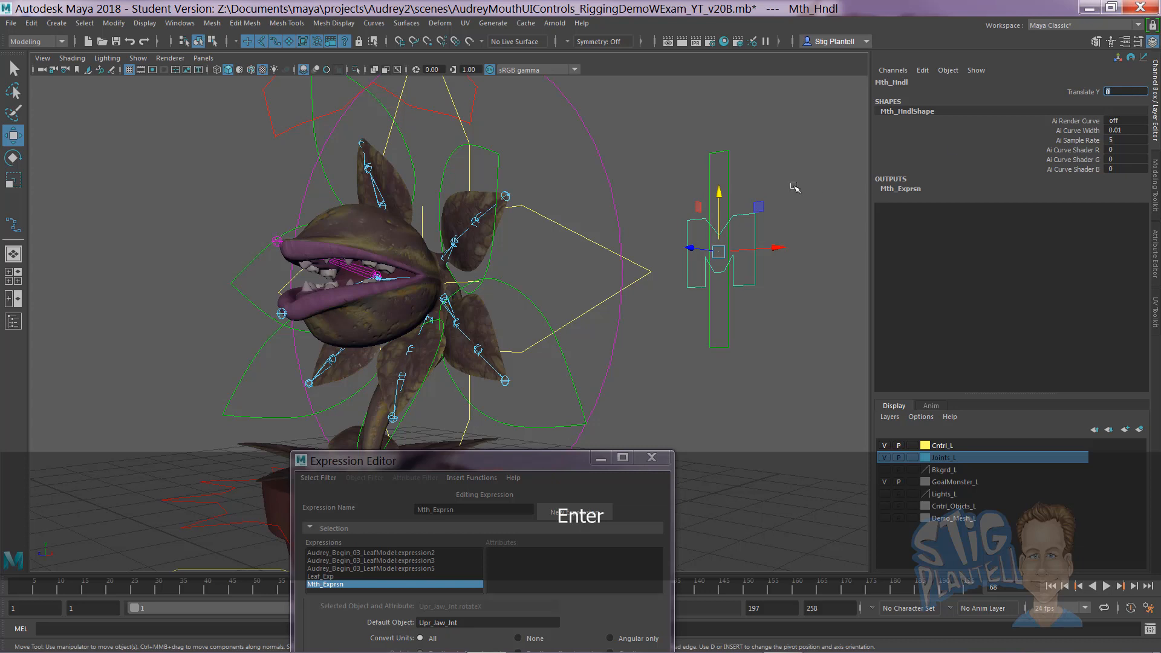
Step: Slide the M handle to a Translate Y of about -0.165 and return it to 0
mouse_move(719, 200)
left_mouse_down()
mouse_move(723, 134)
mouse_move(731, 233)
mouse_move(727, 138)
mouse_move(729, 184)
left_mouse_up()
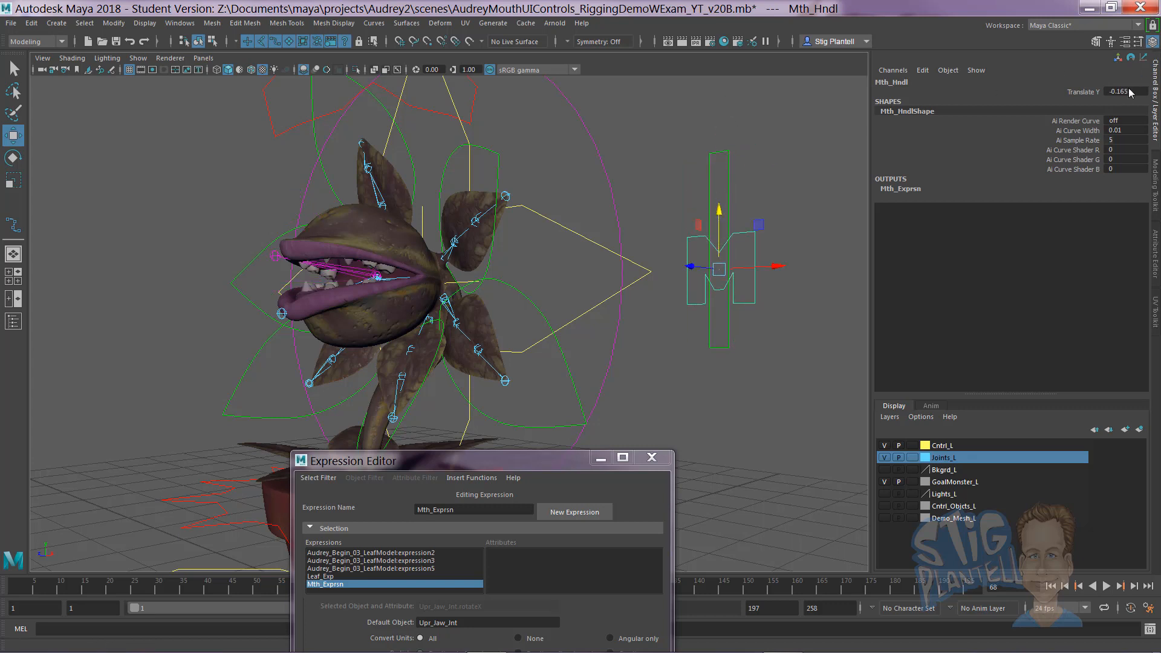
type("0")
key("Return")
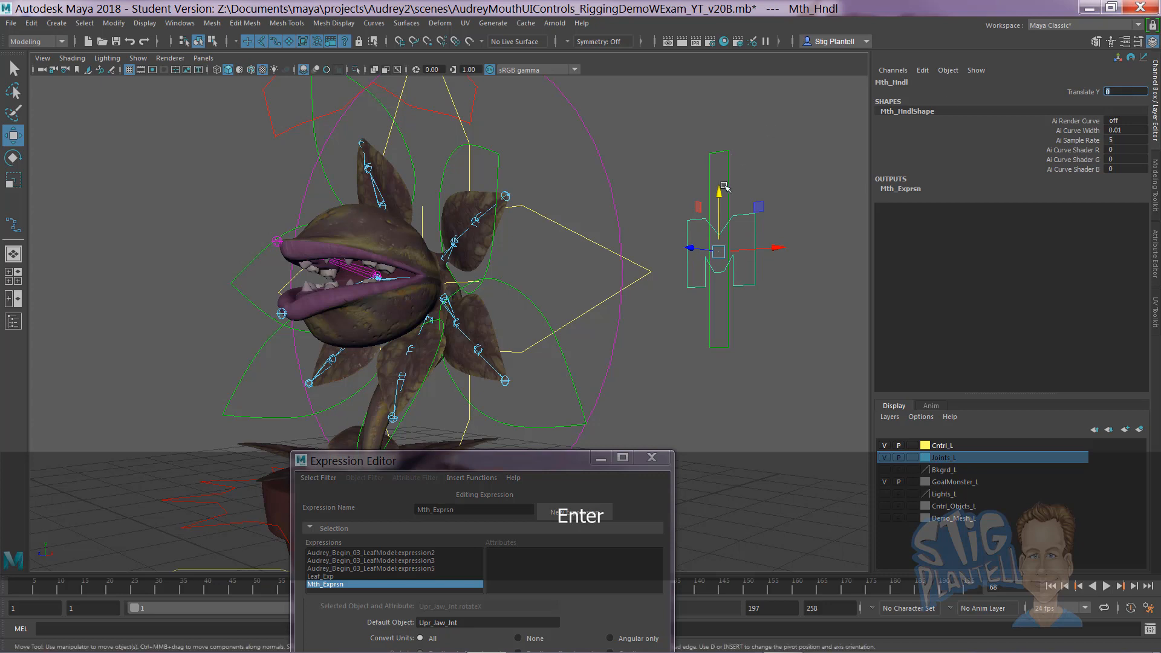
Step: Test the M handle's upper range by sliding it up to about 0.598, and restore its Translate Y to 0
left_click_drag(719, 193, 720, 129)
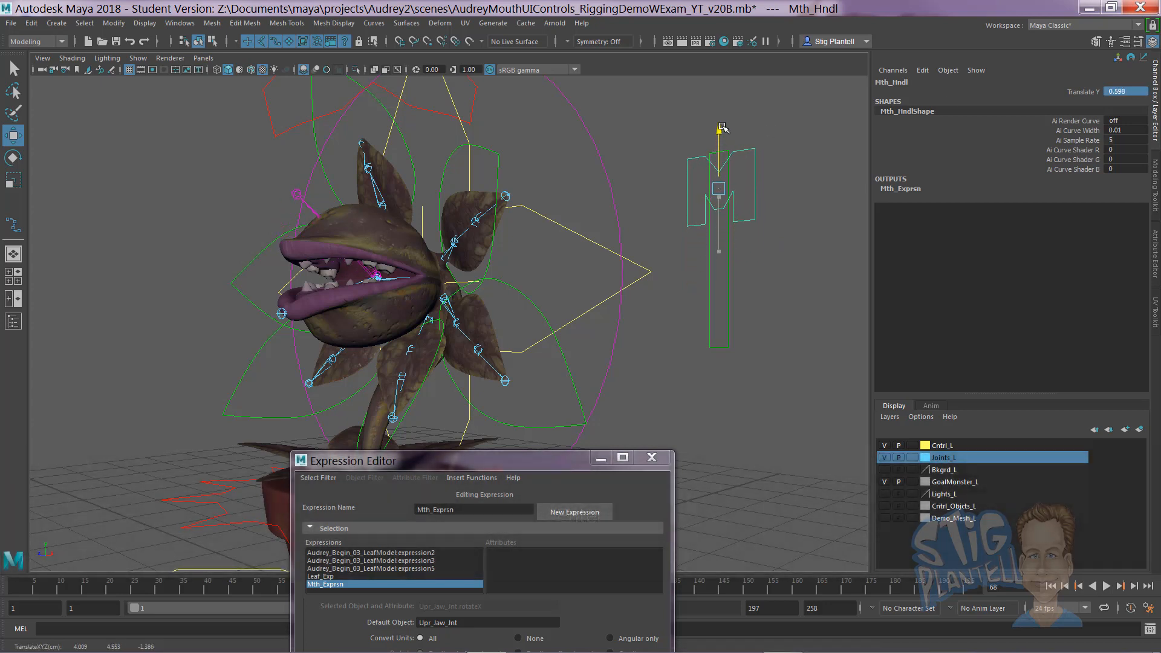
key("ctrl+z")
left_click_drag(723, 200, 741, 65)
type("0")
key("Return")
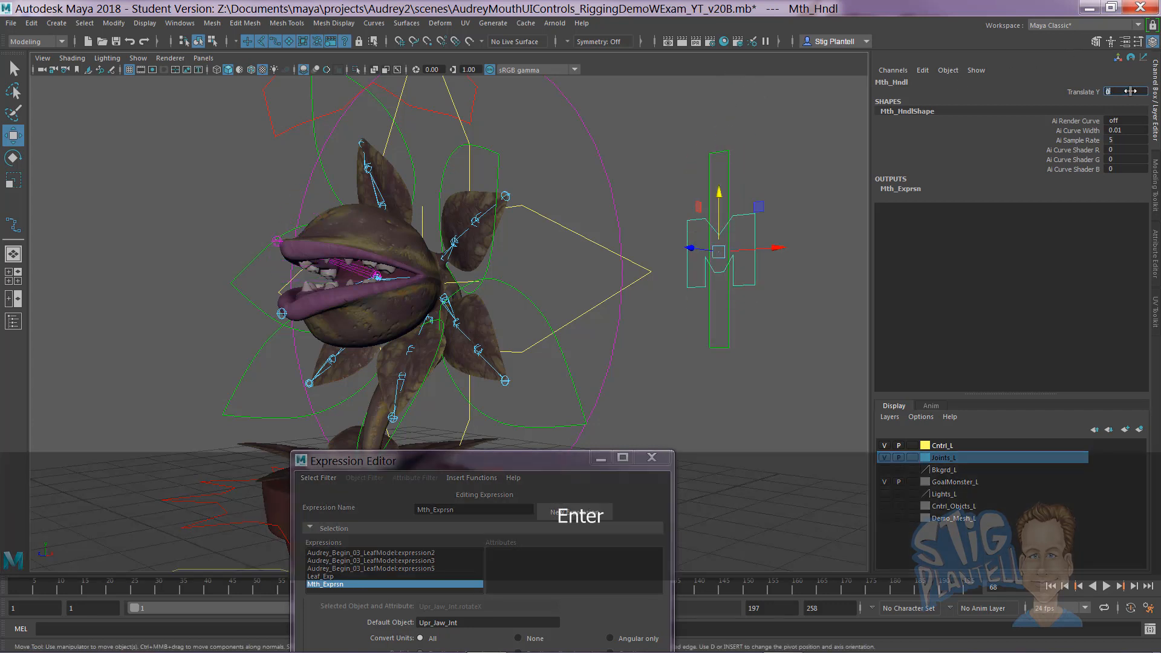
Step: Check the mouth from the front and at an angle, test the M handle with a short slide, and undo the move
left_click(792, 279)
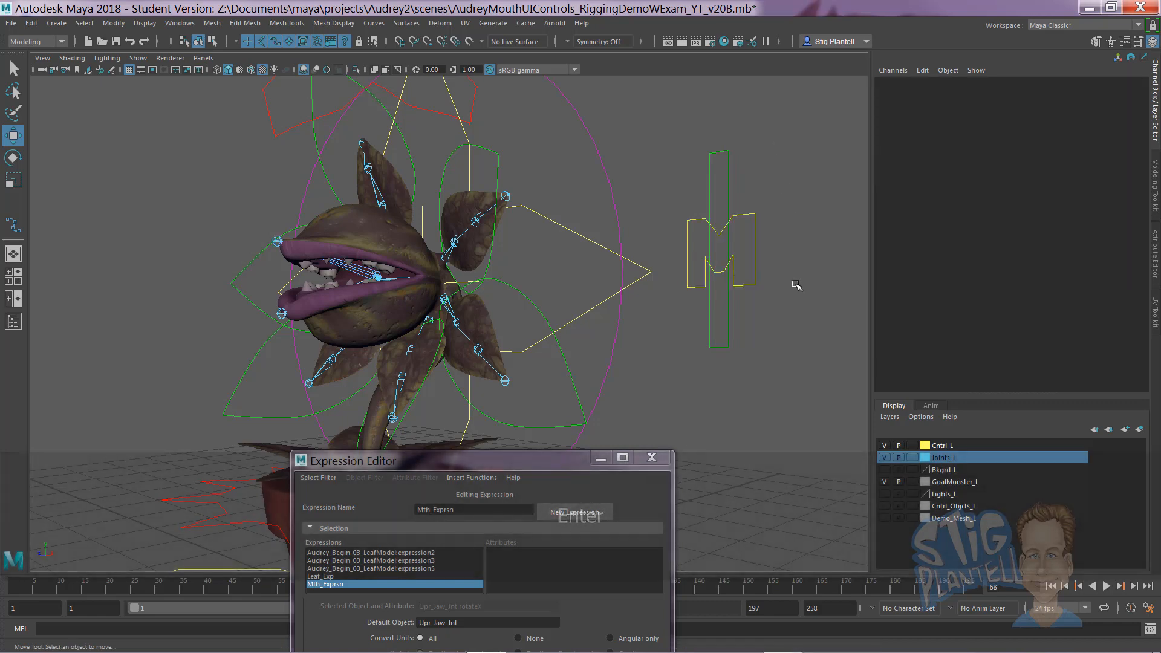
mouse_move(795, 282)
left_mouse_down("alt")
mouse_move(744, 288)
mouse_move(707, 314)
mouse_move(702, 292)
mouse_move(696, 302)
mouse_move(782, 302)
mouse_move(725, 300)
left_mouse_up("alt")
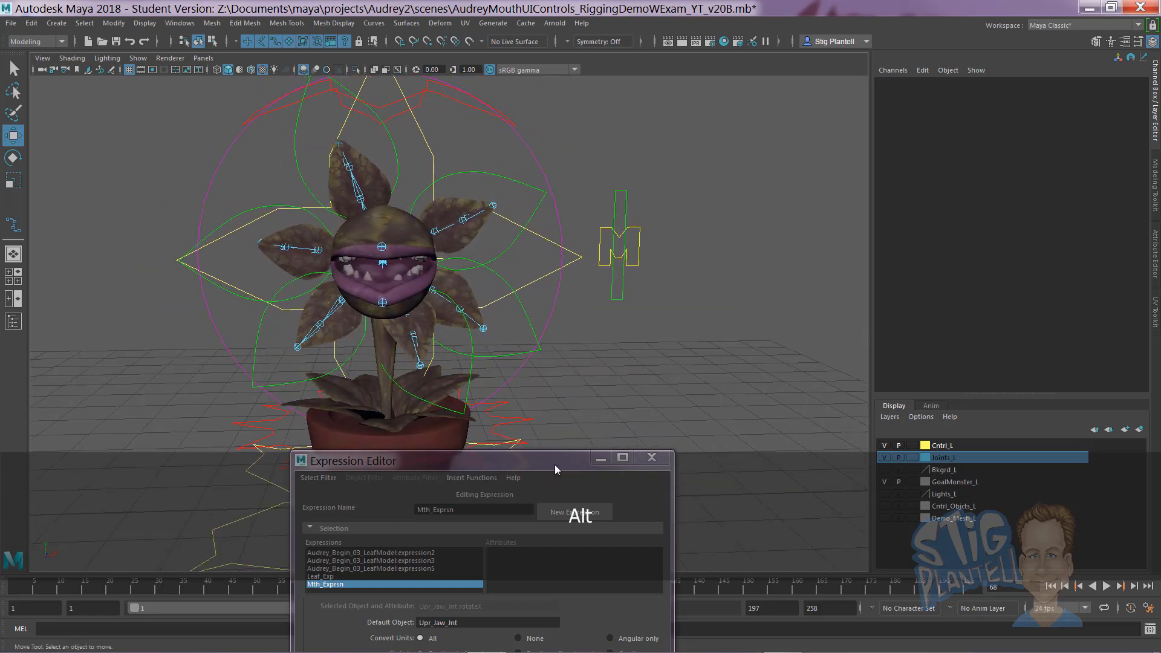
left_click_drag(553, 464, 611, 447)
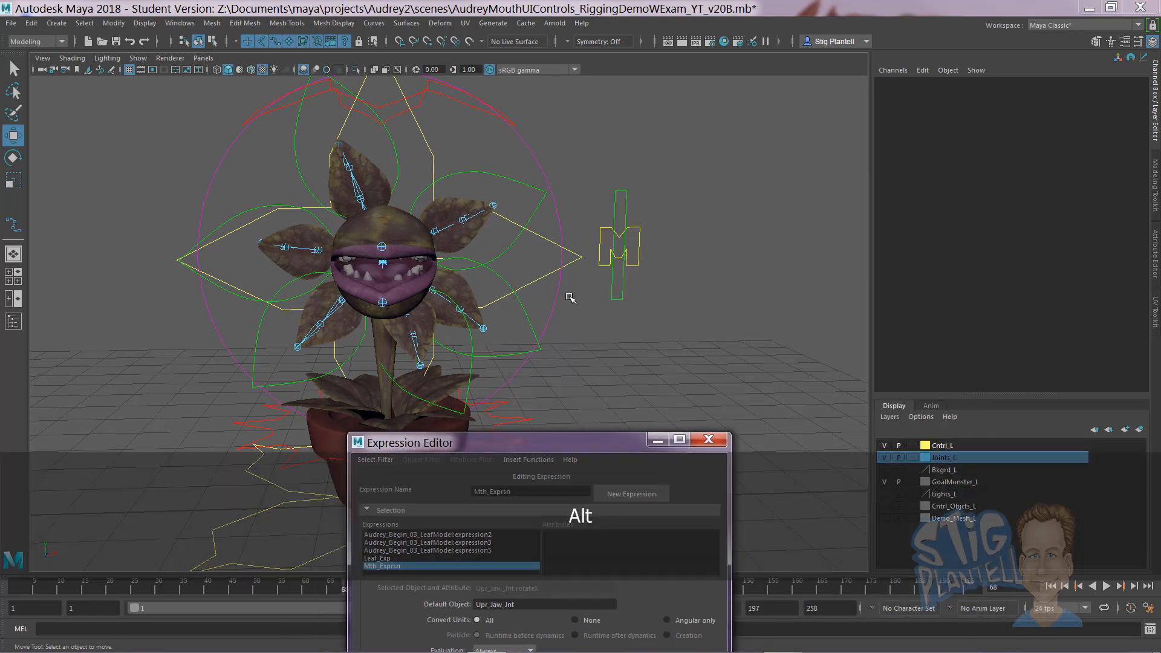
right_click_drag(713, 327, 759, 315, "alt")
left_click_drag(760, 315, 580, 302, "alt")
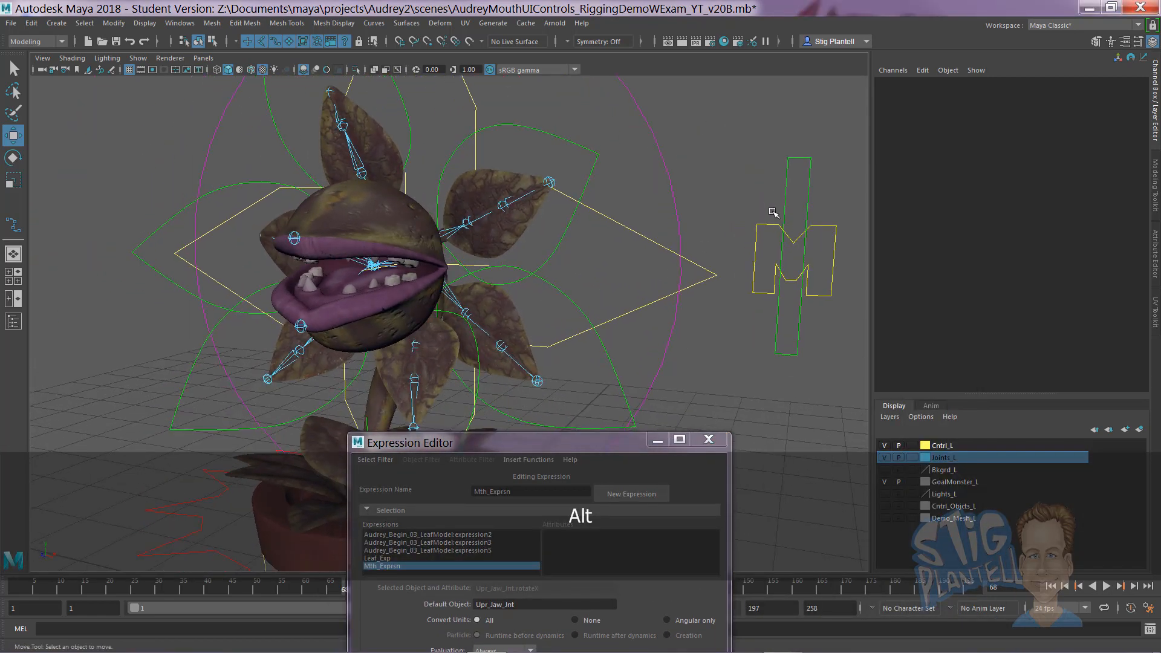
left_click(770, 243)
mouse_move(799, 207)
left_mouse_down()
mouse_move(802, 145)
mouse_move(798, 218)
left_mouse_up()
key("ctrl+z")
Step: Hide the GoalMonster_L layer to leave the jaw joints and control curves in close view
left_click_drag(600, 447, 695, 508)
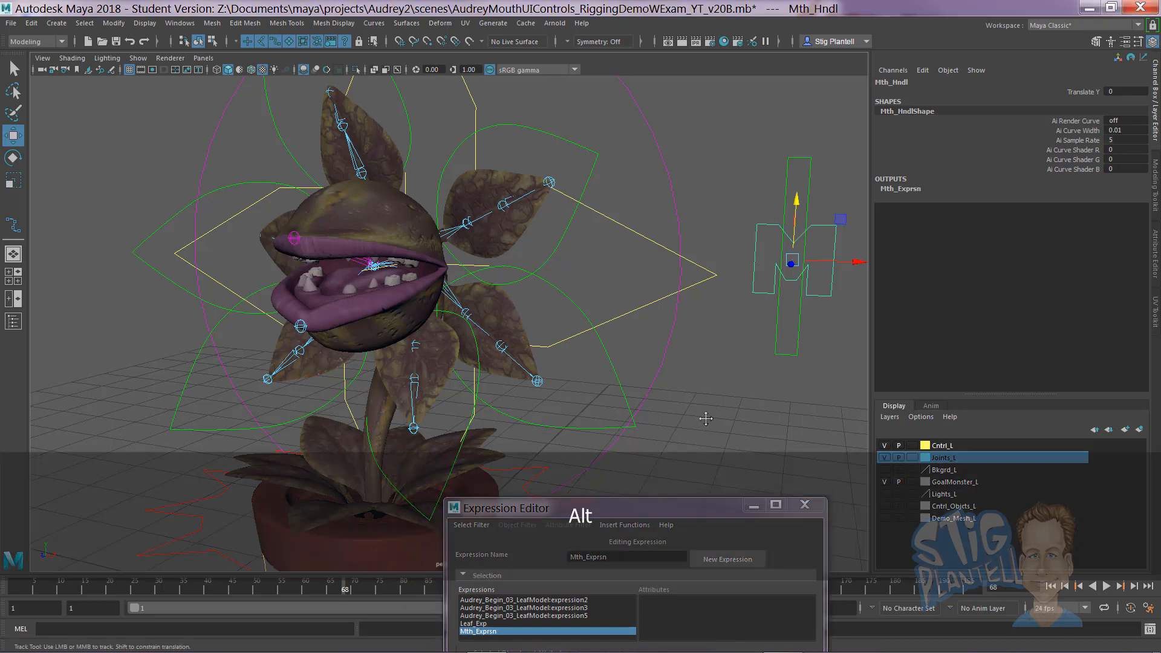
left_click_drag(707, 414, 856, 483, "alt")
left_click(883, 482)
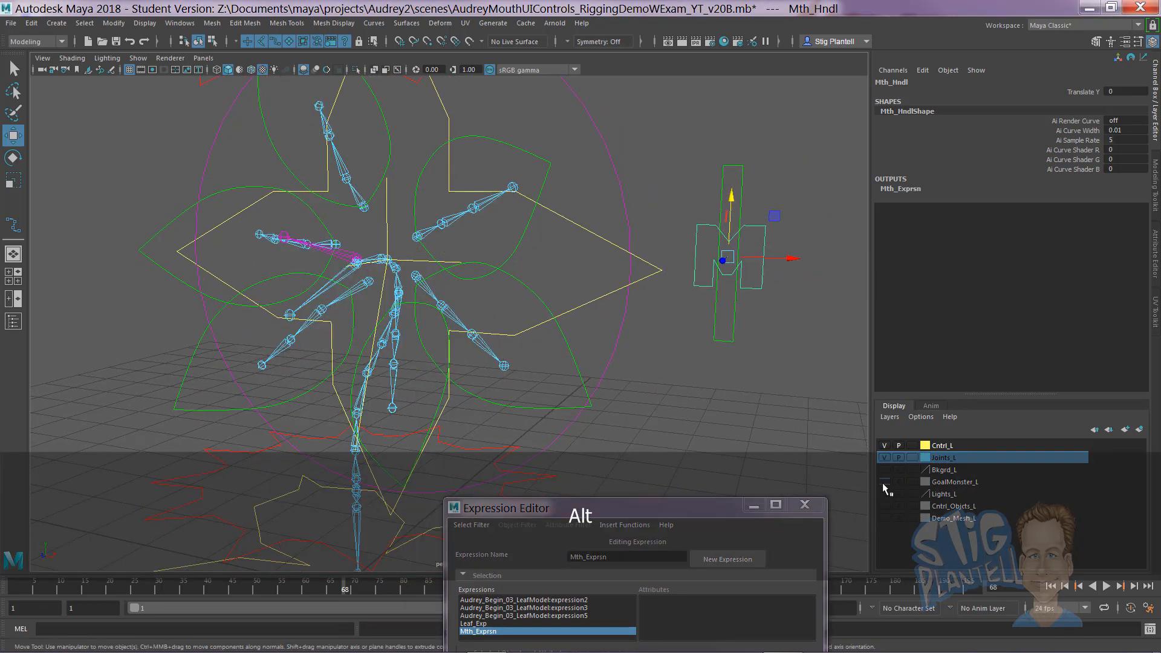
right_click_drag(339, 320, 615, 438, "alt")
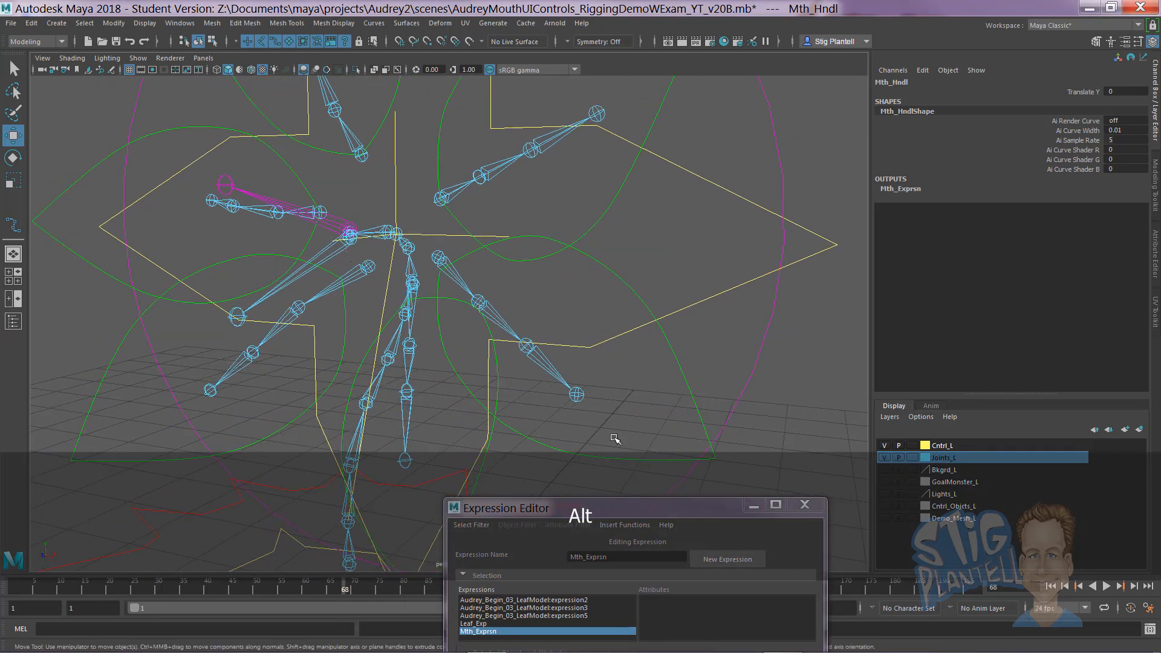
Step: Duplicate the Upr_Jaw_Jnt.rotateX line onto a second line in the Mth_Exprsn expression
left_click_drag(659, 506, 957, 139)
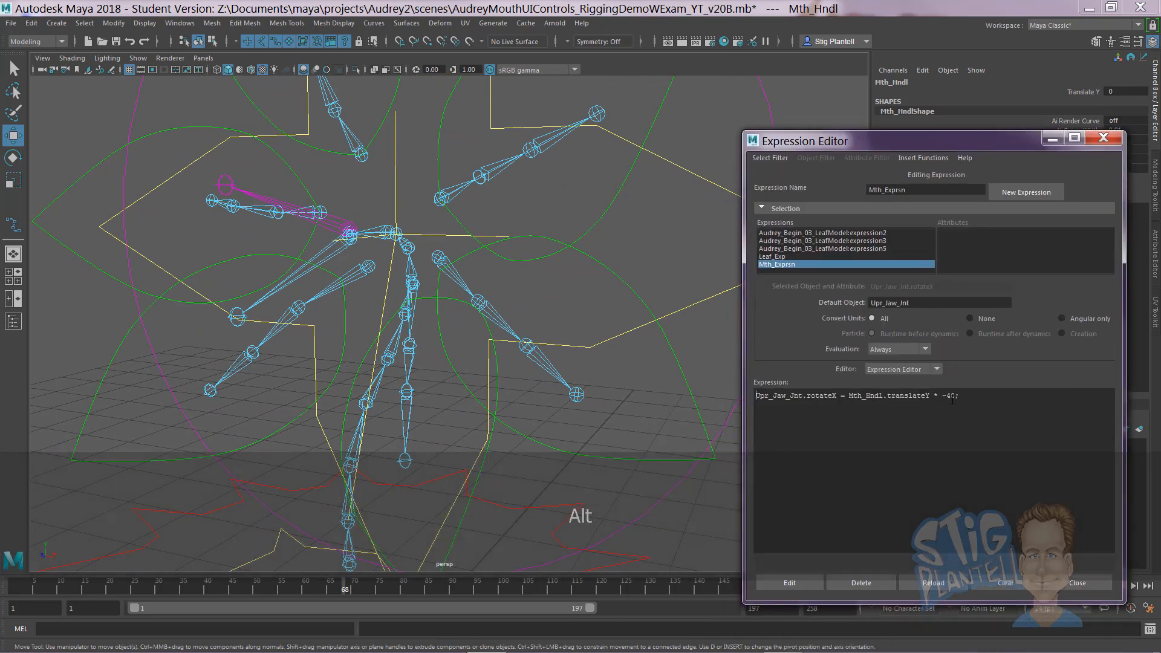
left_click_drag(959, 395, 891, 395)
left_click_drag(795, 398, 755, 396)
key("ctrl+c")
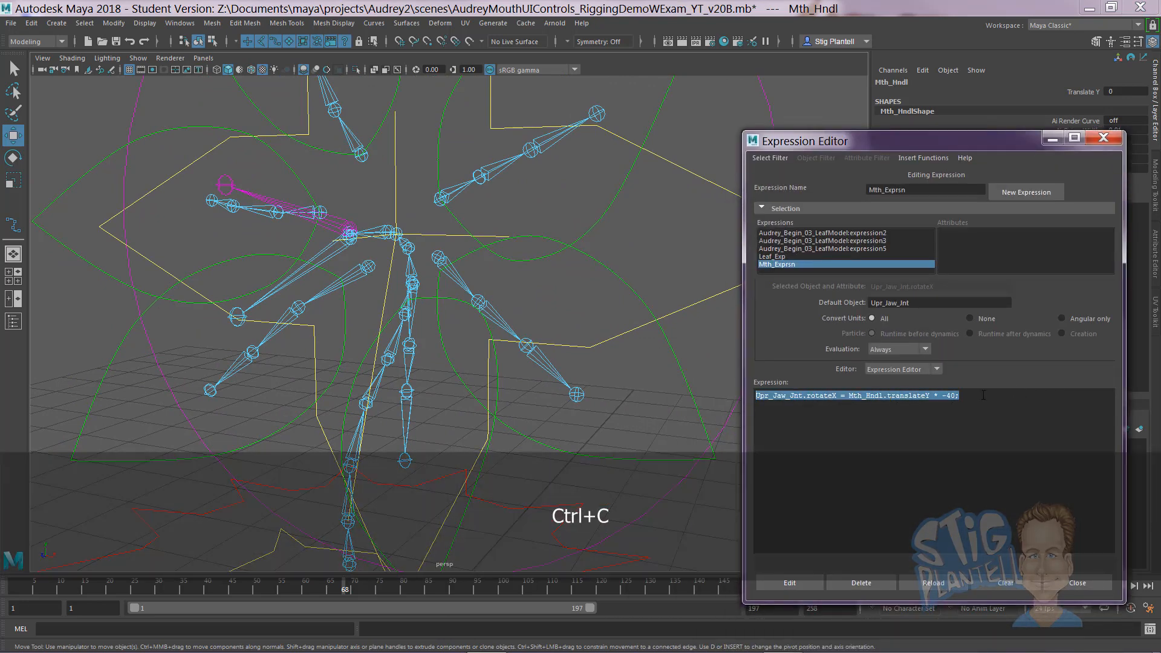
left_click(980, 399)
key("Return")
key("ctrl+v")
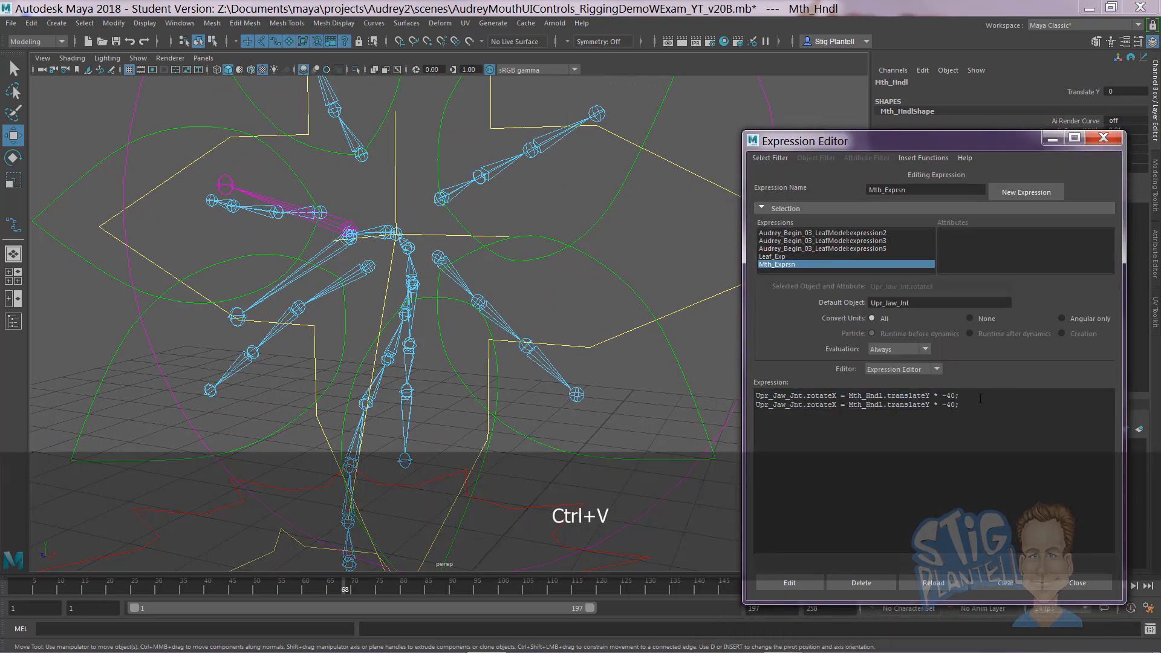
left_click_drag(853, 147, 818, 433)
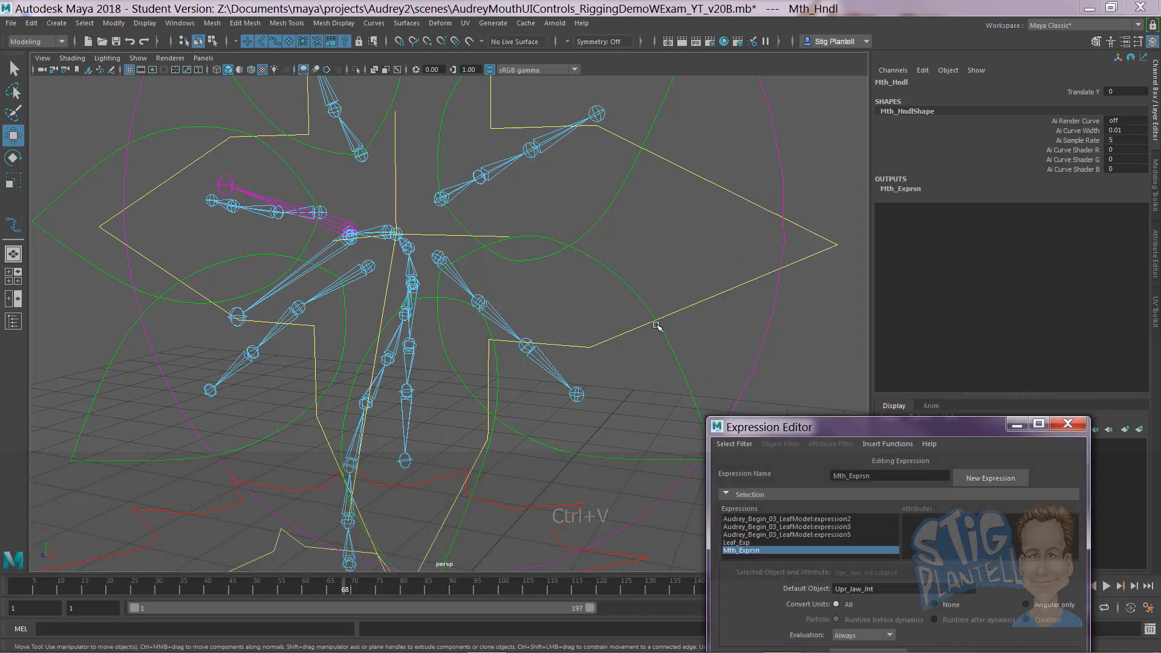
Step: Retarget the second line of Mth_Exprsn to Lwr_Jaw_Jnt.rotateX and apply the expression edit
left_click_drag(655, 324, 519, 314, "alt")
scroll(520, 314, "up", 3)
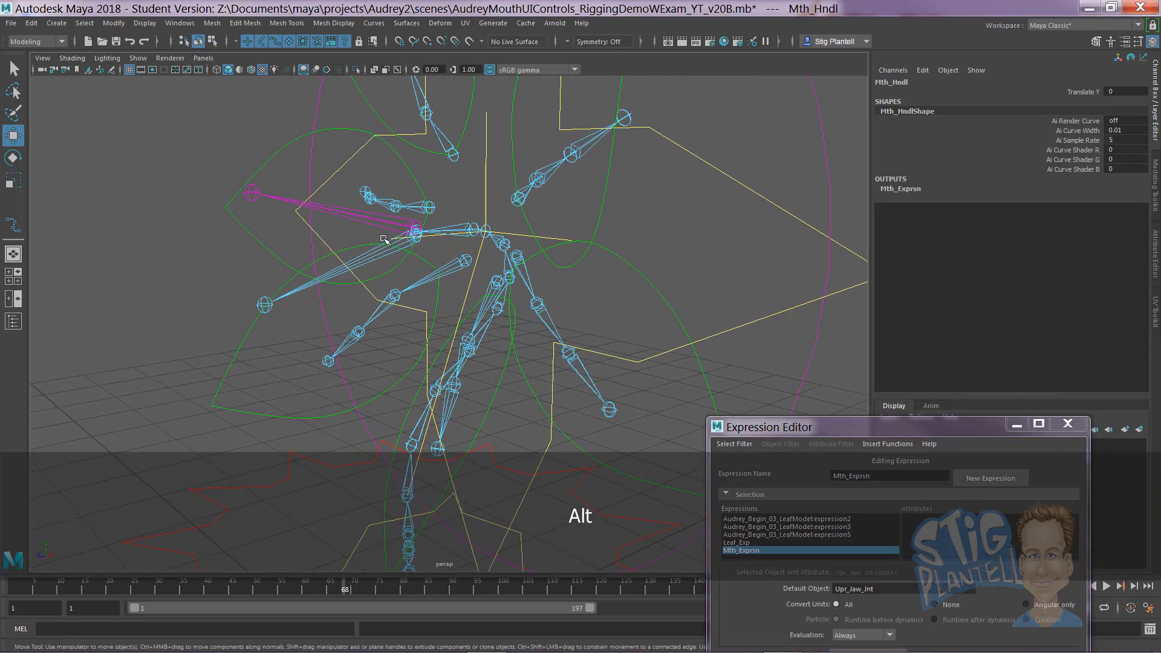
left_click(380, 257)
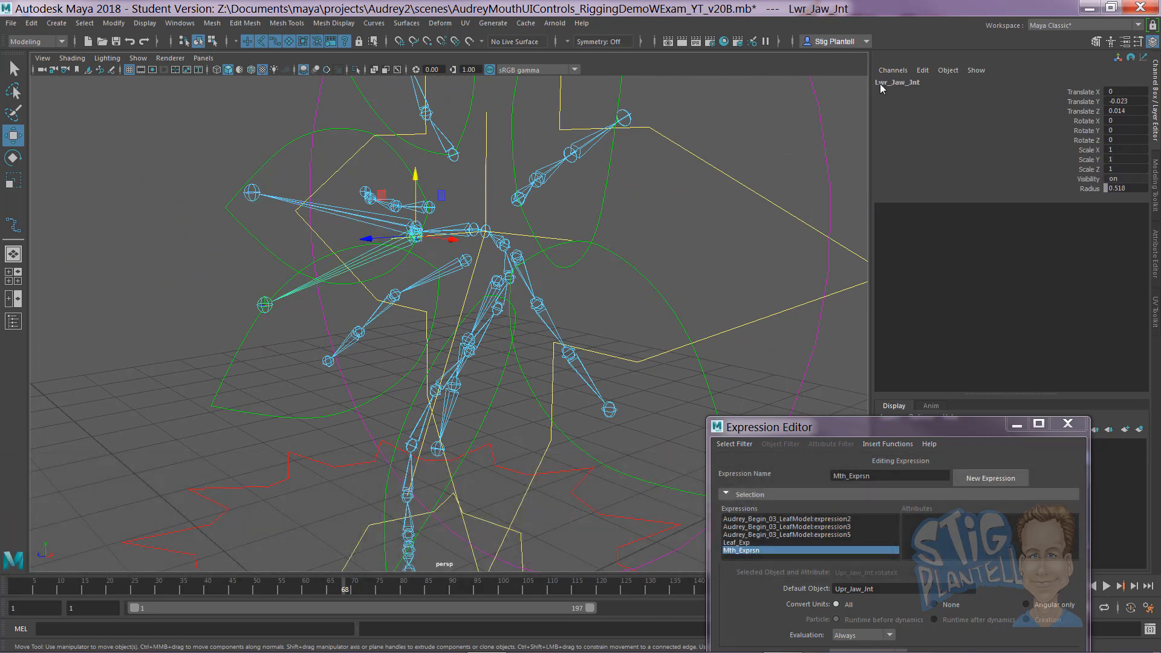
left_click_drag(910, 429, 915, 188)
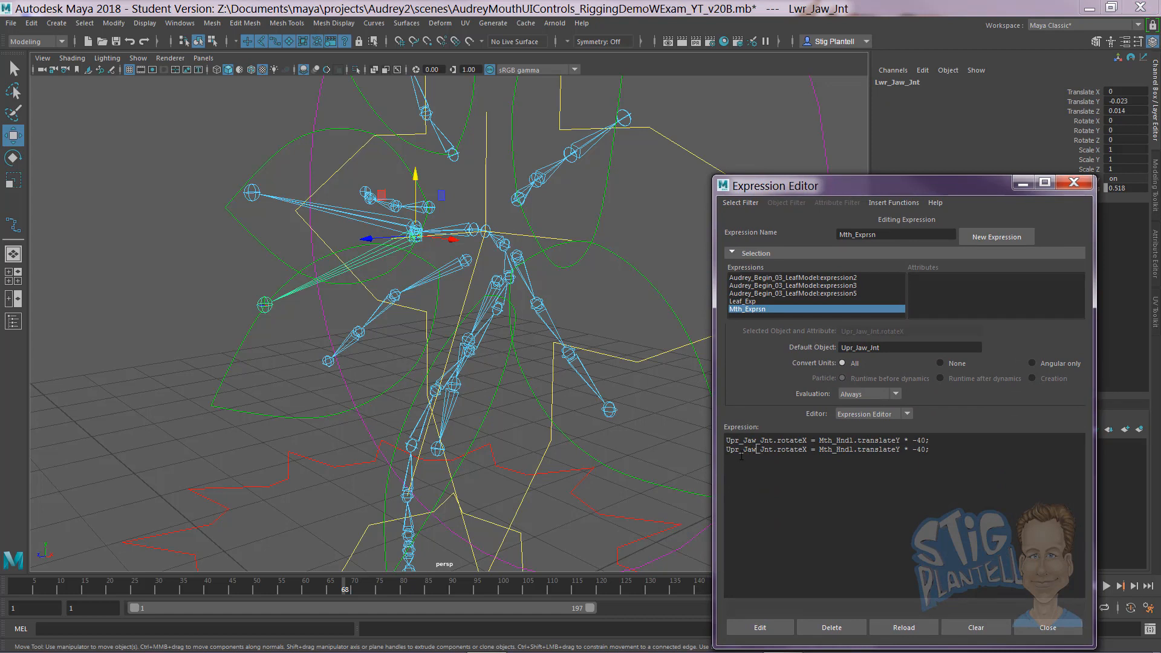
key("BackSpace")
key("BackSpace")
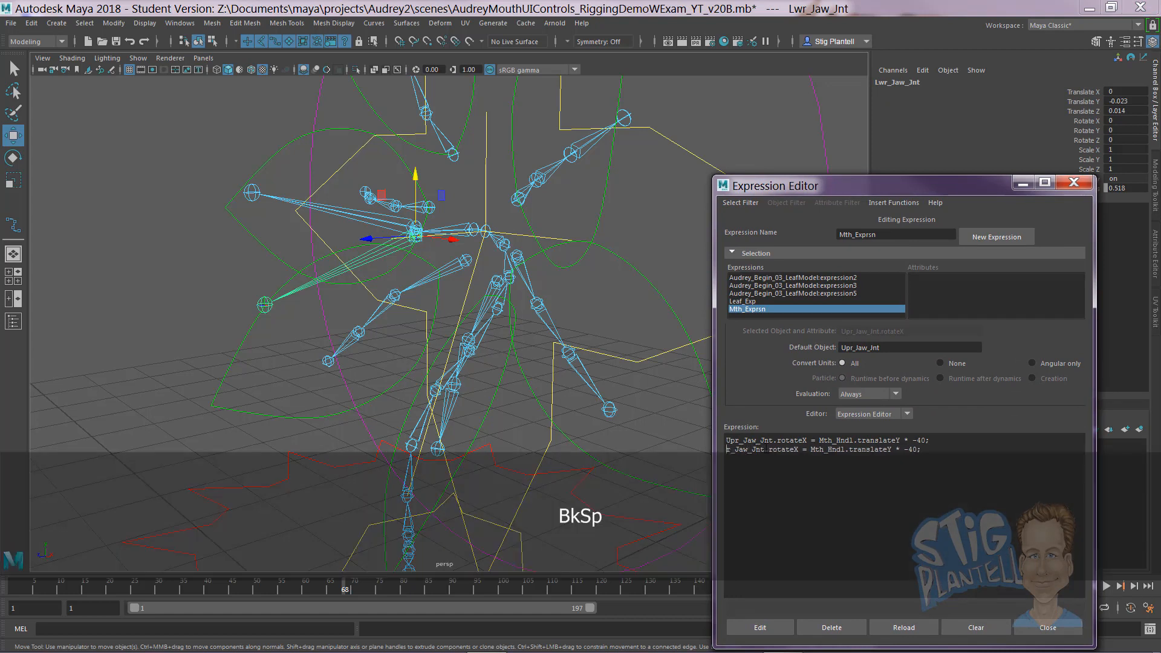
type("Le")
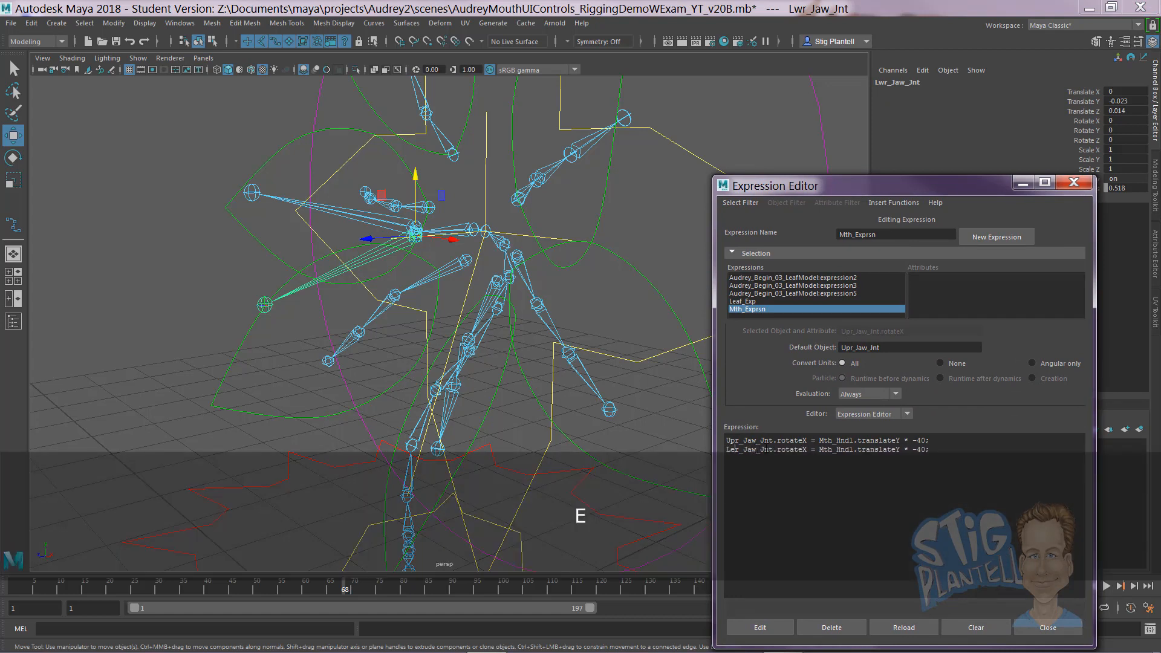
key("BackSpace")
type("w")
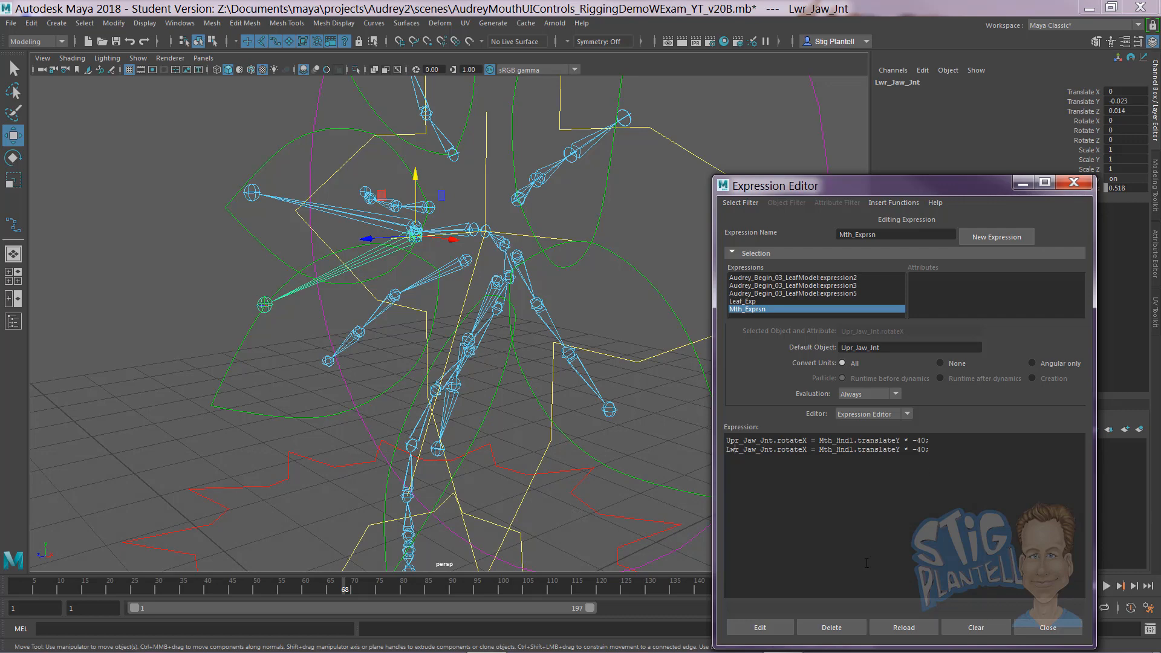
left_click(760, 626)
Step: Test how both jaw joints respond by sliding the M handle down, and undo the move
left_click_drag(850, 187, 818, 455)
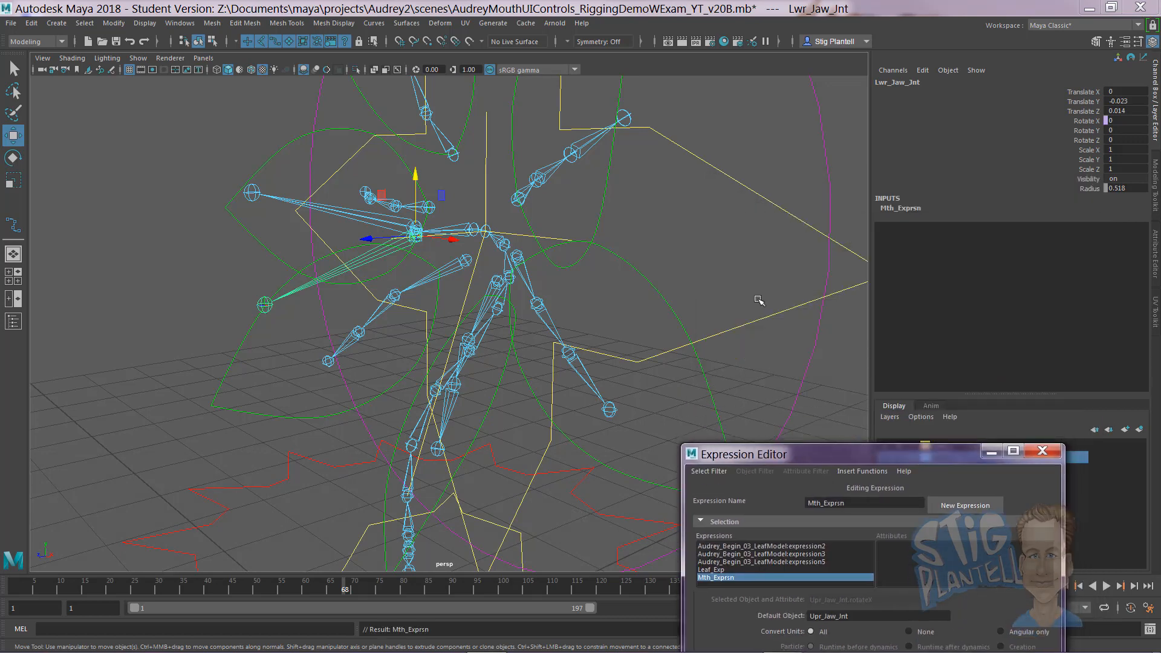
right_click_drag(775, 306, 671, 272, "alt")
middle_click_drag(671, 272, 590, 259, "alt")
left_click(712, 244)
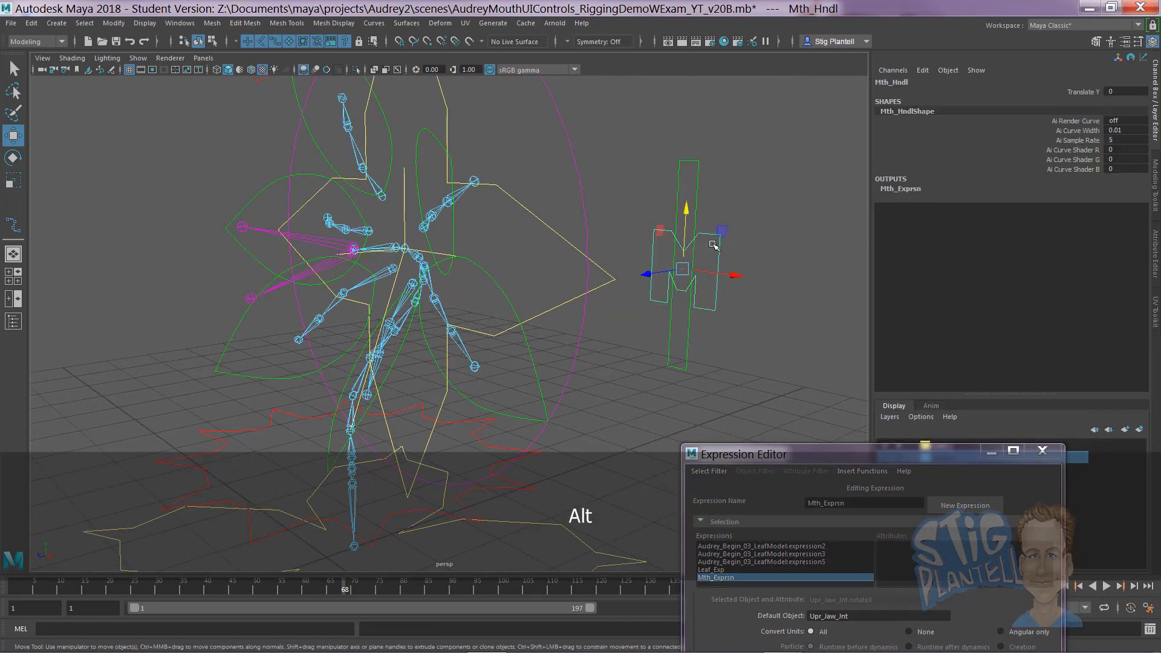
left_click_drag(697, 237, 676, 310)
key("ctrl+z")
left_click_drag(408, 278, 451, 284, "alt")
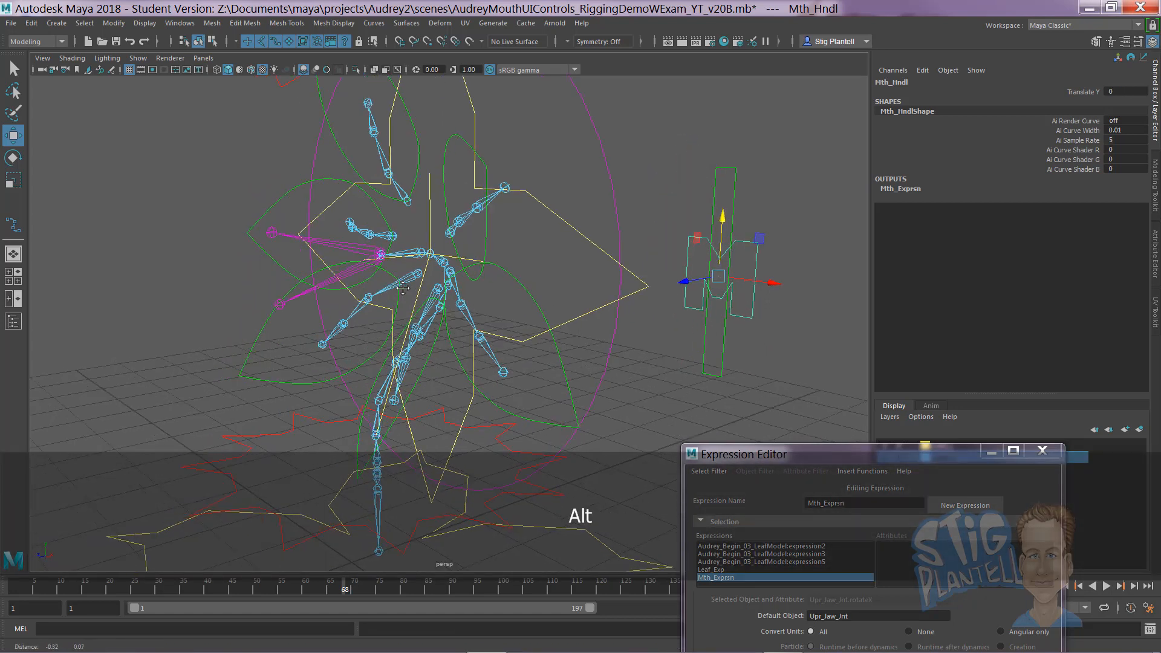
Step: Set the Lwr_Jaw_Jnt.rotateX line's multiplier to 40 and apply the edit to Mth_Exprsn
right_click_drag(471, 290, 605, 329, "alt")
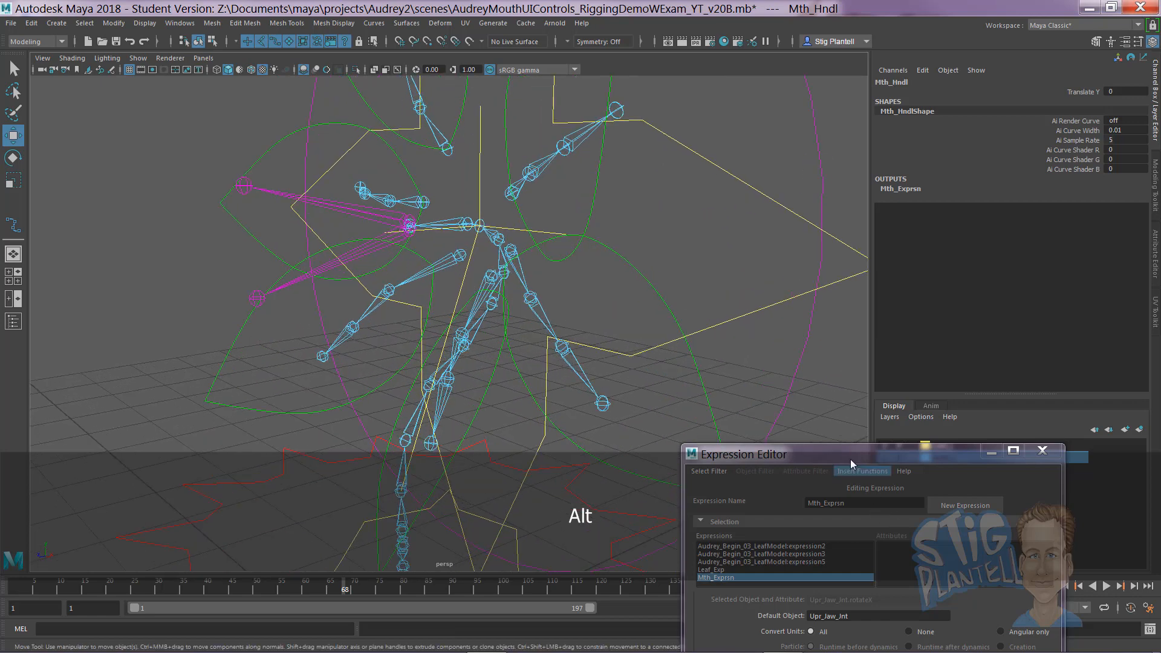
left_click_drag(850, 459, 857, 236)
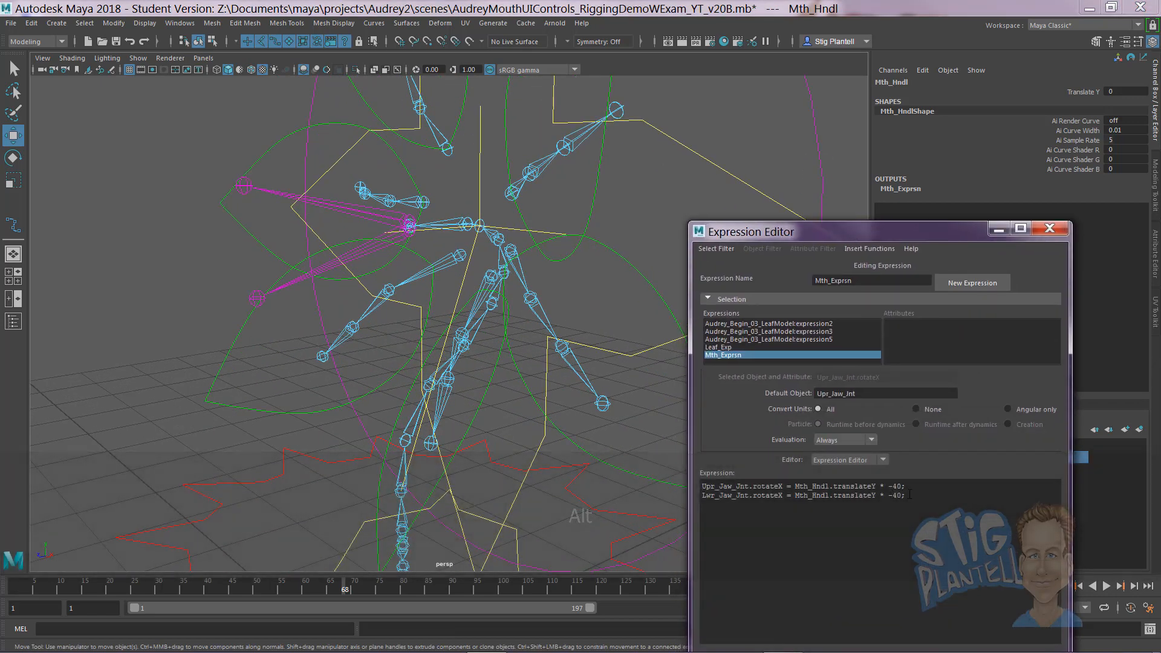
key("Delete")
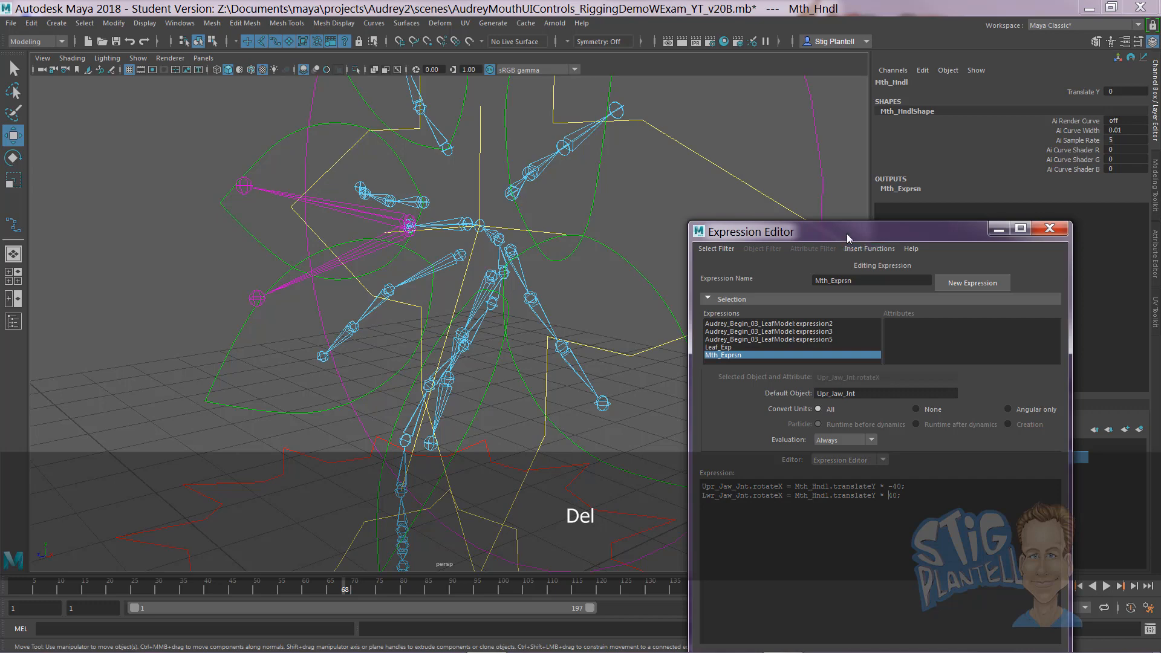
left_click_drag(846, 234, 807, 360)
left_click(736, 568)
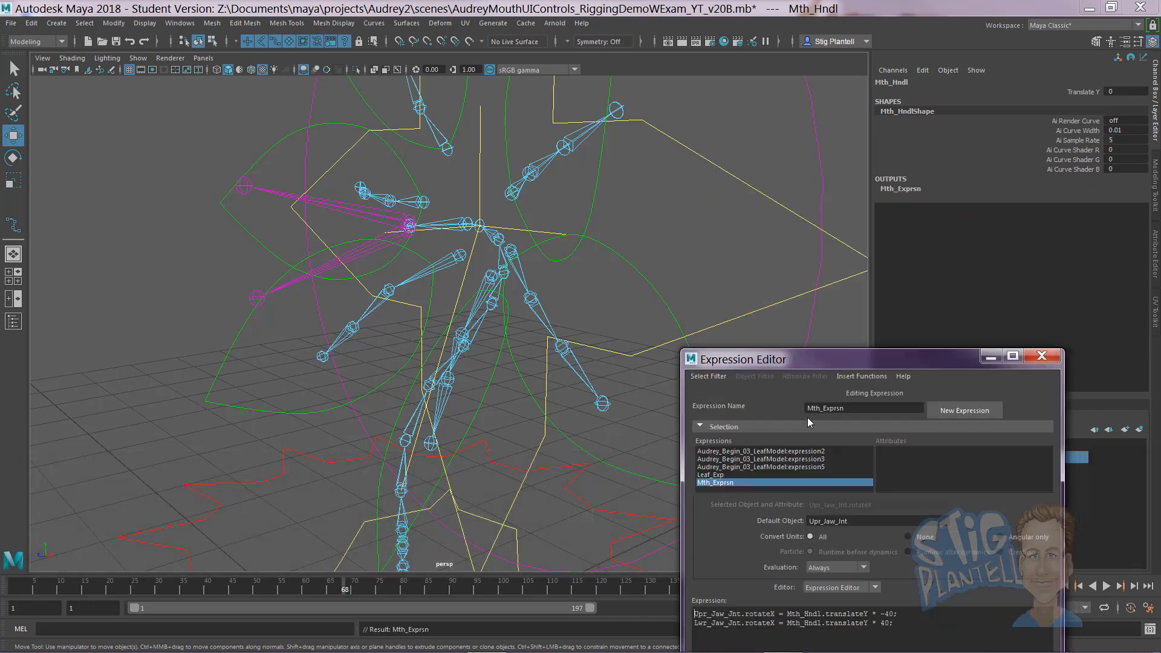
Step: Test the jaw joints' opening by sliding the M handle up to its 0.61 limit
left_click_drag(808, 419, 798, 469)
right_click_drag(759, 355, 679, 311, "alt")
left_click_drag(679, 310, 662, 307, "alt")
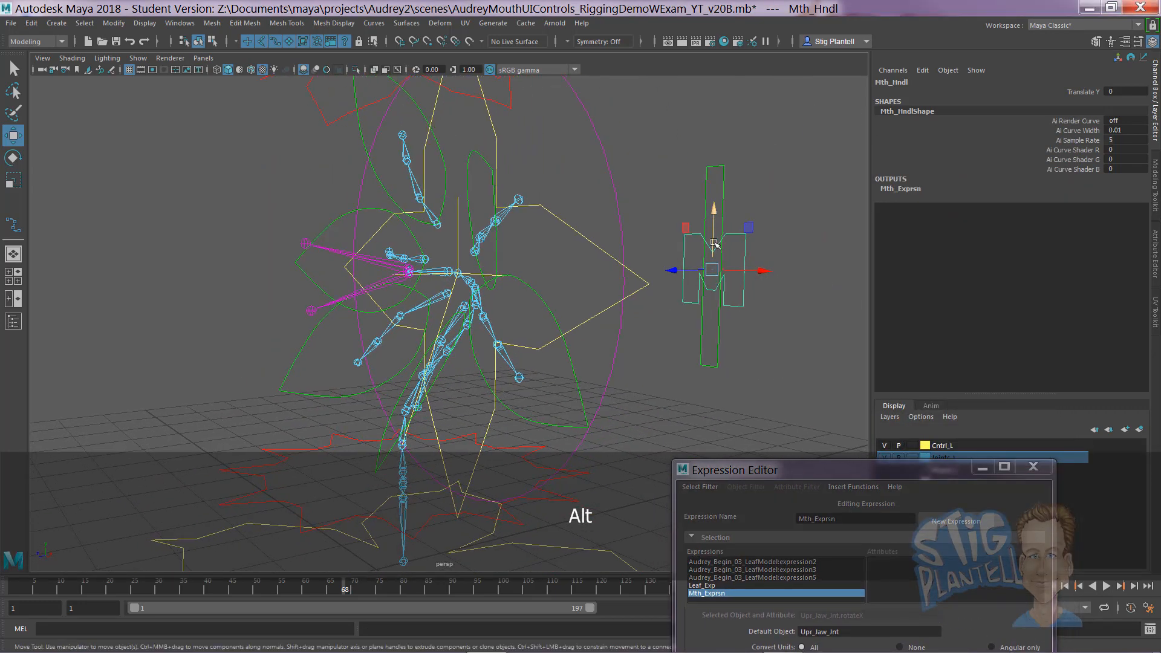
left_click_drag(714, 244, 725, 103)
Step: Show the GoalMonster_L layer, slide the M handle down a little, and reset its Translate Y to 0
left_click_drag(902, 473, 685, 547)
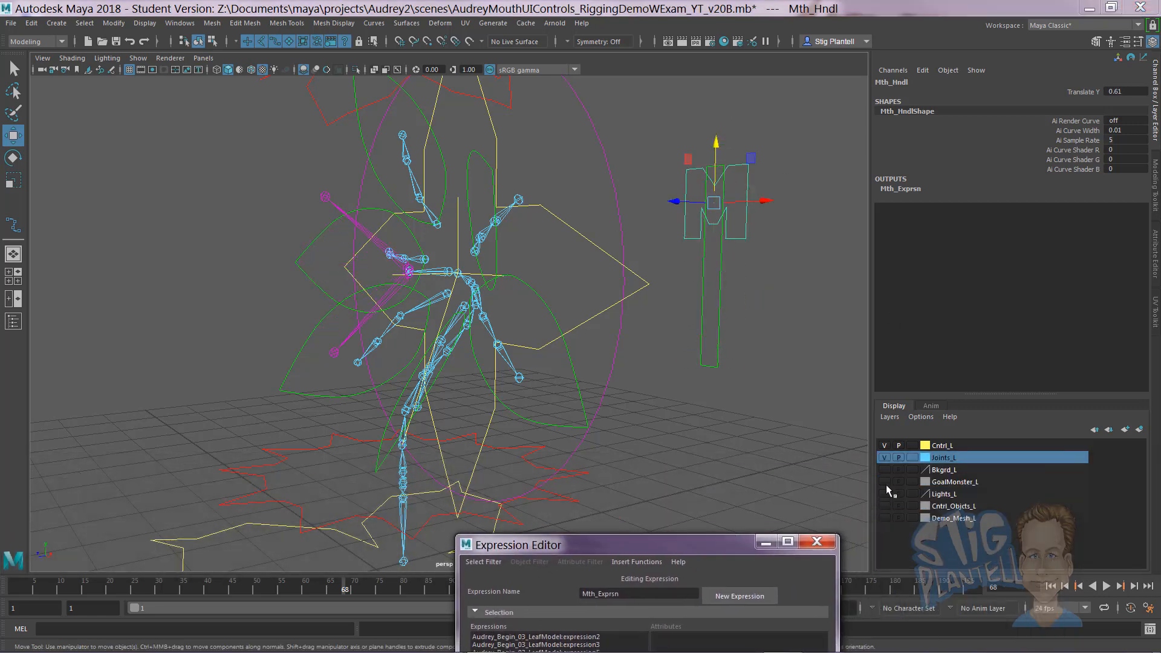
left_click(885, 483)
mouse_move(520, 327)
left_mouse_down("alt")
mouse_move(498, 335)
mouse_move(526, 327)
left_mouse_up("alt")
left_click_drag(711, 142, 711, 173)
left_click(1131, 93)
type("05")
key("Return")
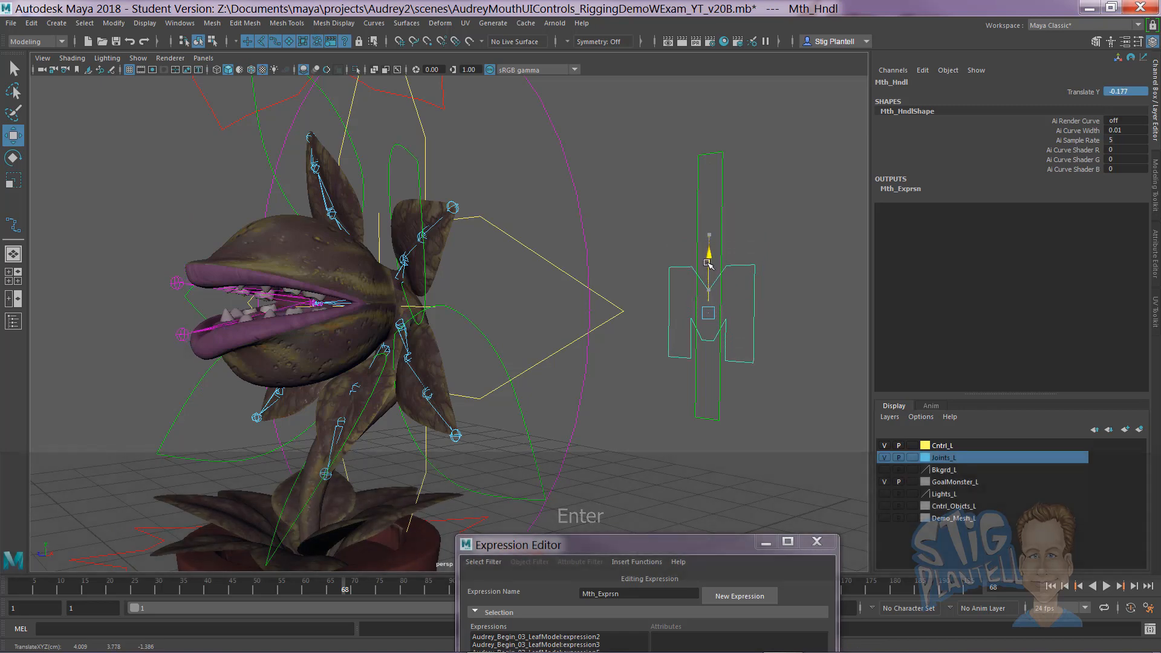
Step: Slide the M handle down to about -0.35 to close the jaw joints, and inspect them up close
left_click_drag(709, 231, 708, 280)
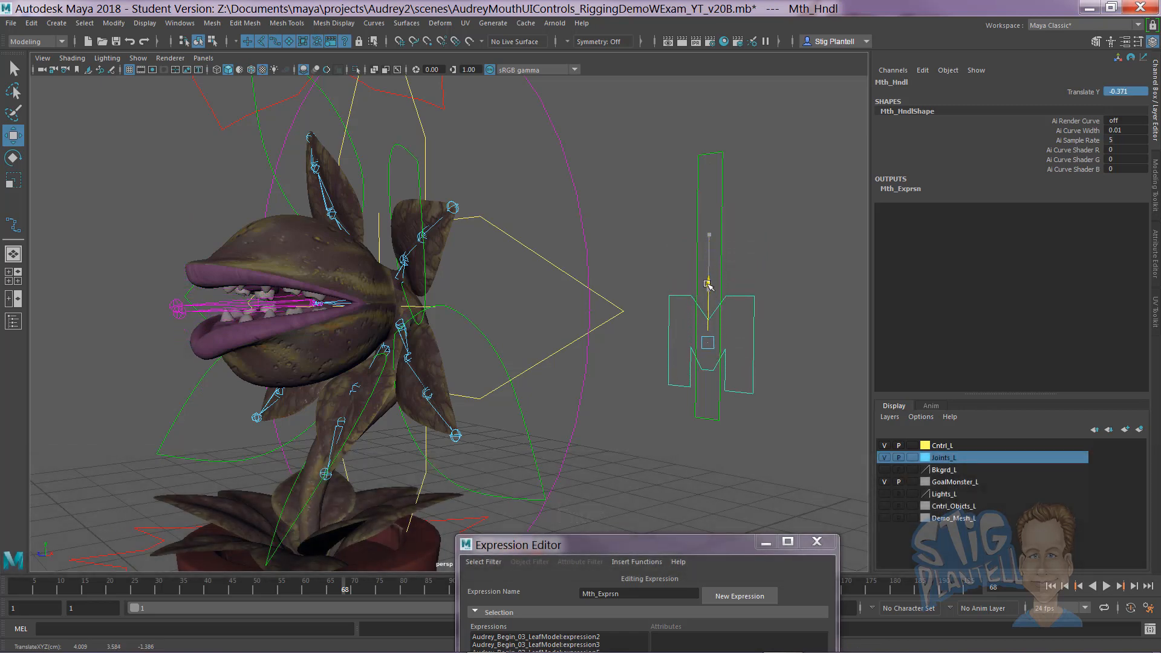
left_click(126, 215)
middle_click_drag(125, 215, 282, 210, "alt")
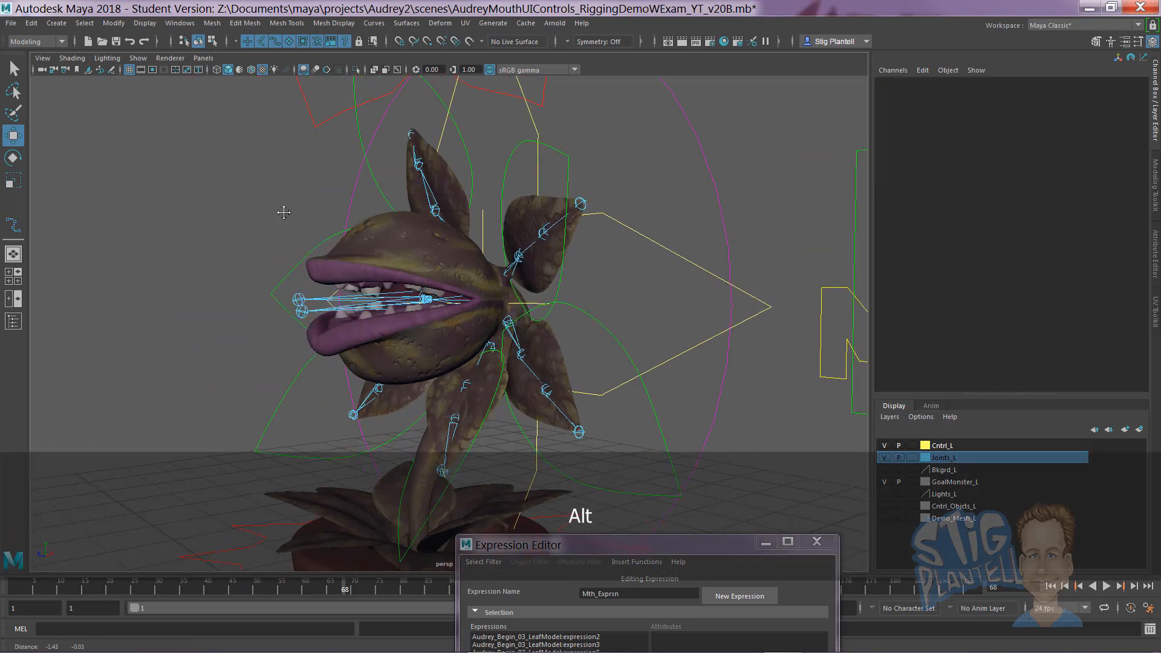
left_click_drag(282, 210, 368, 232, "alt")
right_click_drag(368, 233, 513, 257, "alt")
left_click_drag(671, 264, 595, 264, "alt")
right_click_drag(596, 264, 547, 263, "alt")
Step: Slide the M handle up to about 0.164, and reset its Translate Y to 0
left_click(743, 280)
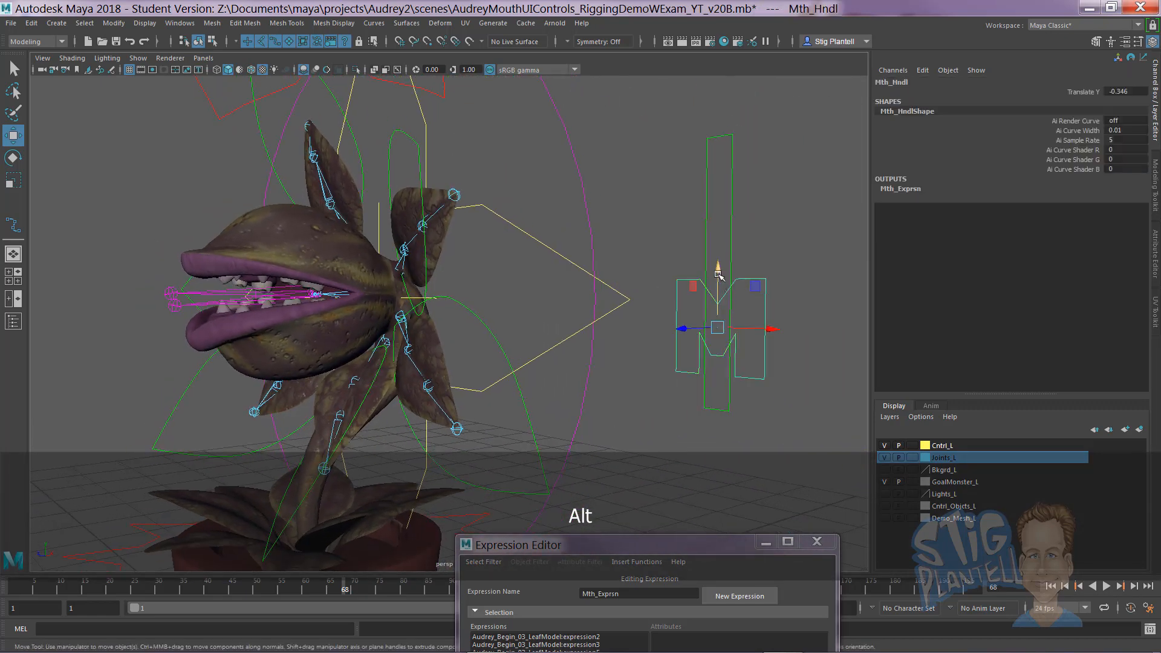
left_click_drag(718, 273, 735, 207)
double_click(1120, 90)
type("0")
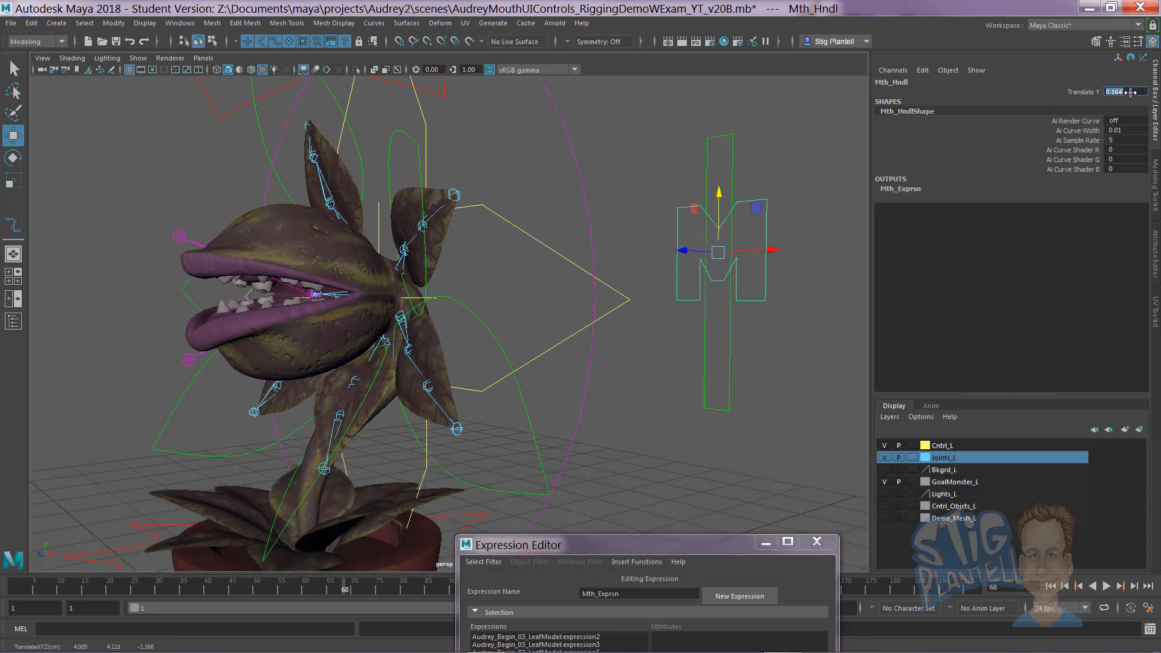
key("Return")
Step: Slide the M handle down to about -0.353 and enable the minimum Rot Limit X on Lwr_Jaw_Jnt
left_click_drag(721, 219, 724, 271)
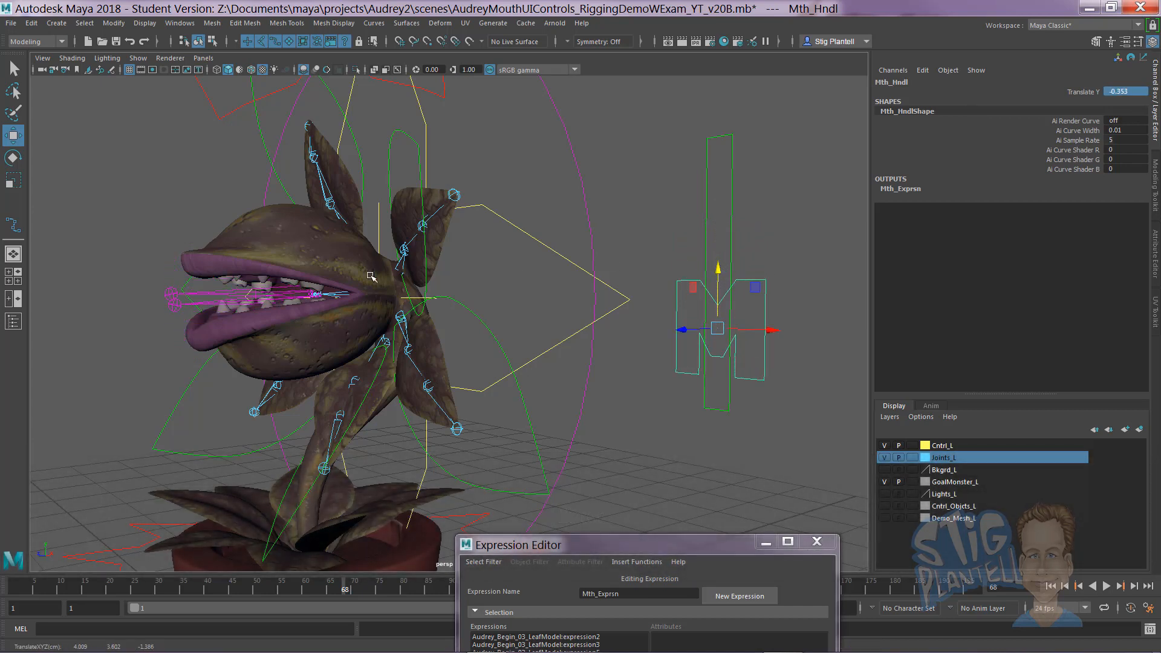
left_click(121, 276)
left_click(207, 301)
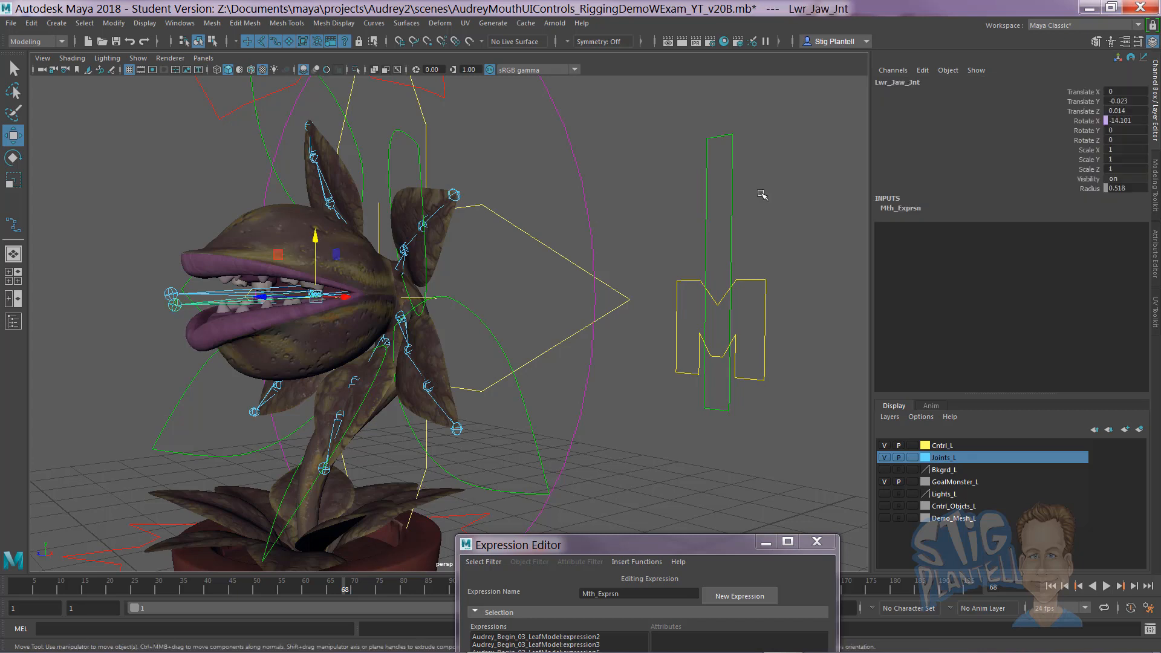
key("ctrl+a")
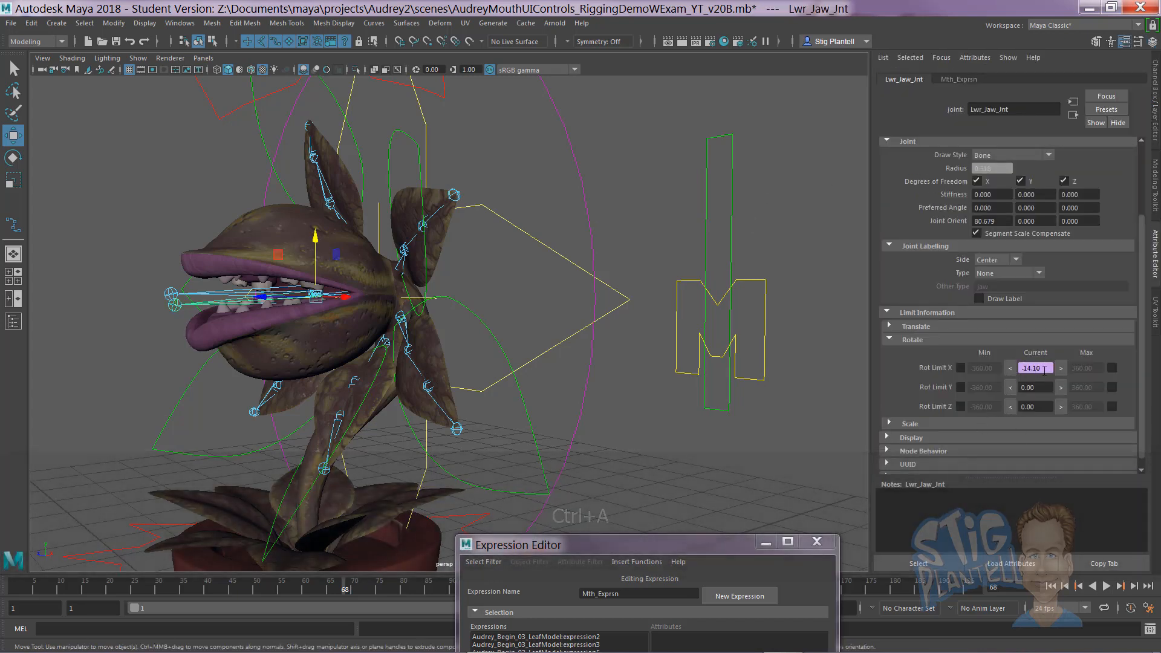
left_click(960, 368)
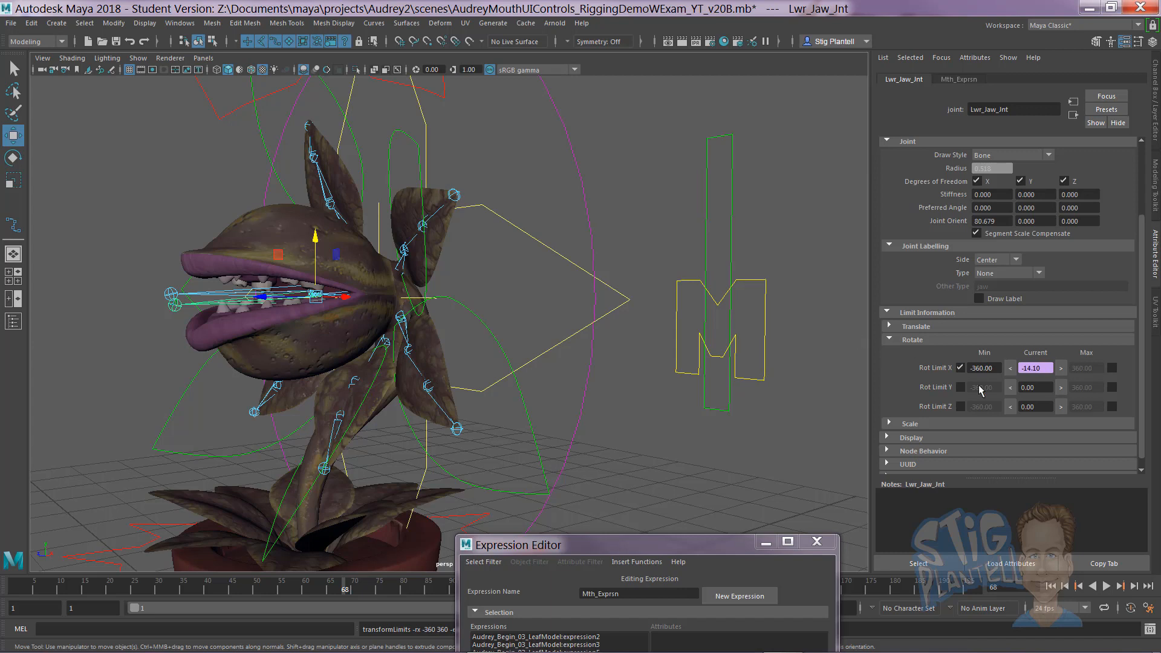
Step: Lock Lwr_Jaw_Jnt's Y and Z rotation by enabling their minimum and maximum limits at 0
left_click(1010, 387)
left_click(1060, 387)
left_click(1010, 406)
left_click(960, 387)
left_click(960, 406)
left_click(1111, 387)
left_click(1111, 406)
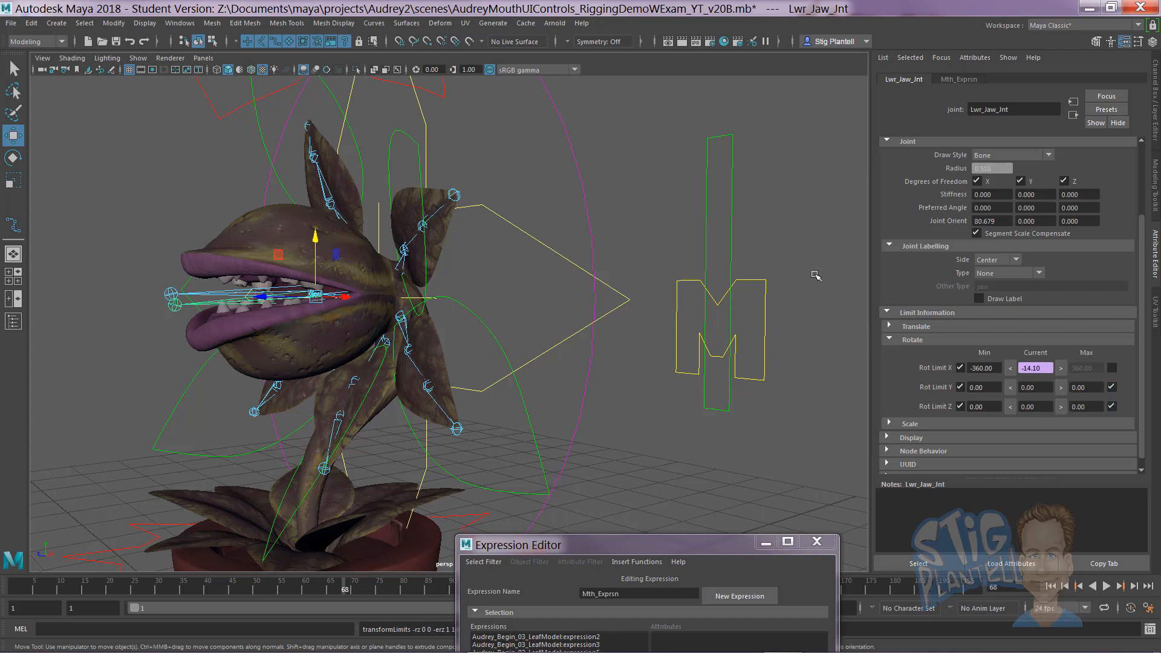
Step: Slide the M handle up to 0.61 and set Lwr_Jaw_Jnt's maximum Rot Limit X to the current 24.40
left_click(765, 277)
left_click(765, 277)
left_click_drag(719, 280, 707, 112)
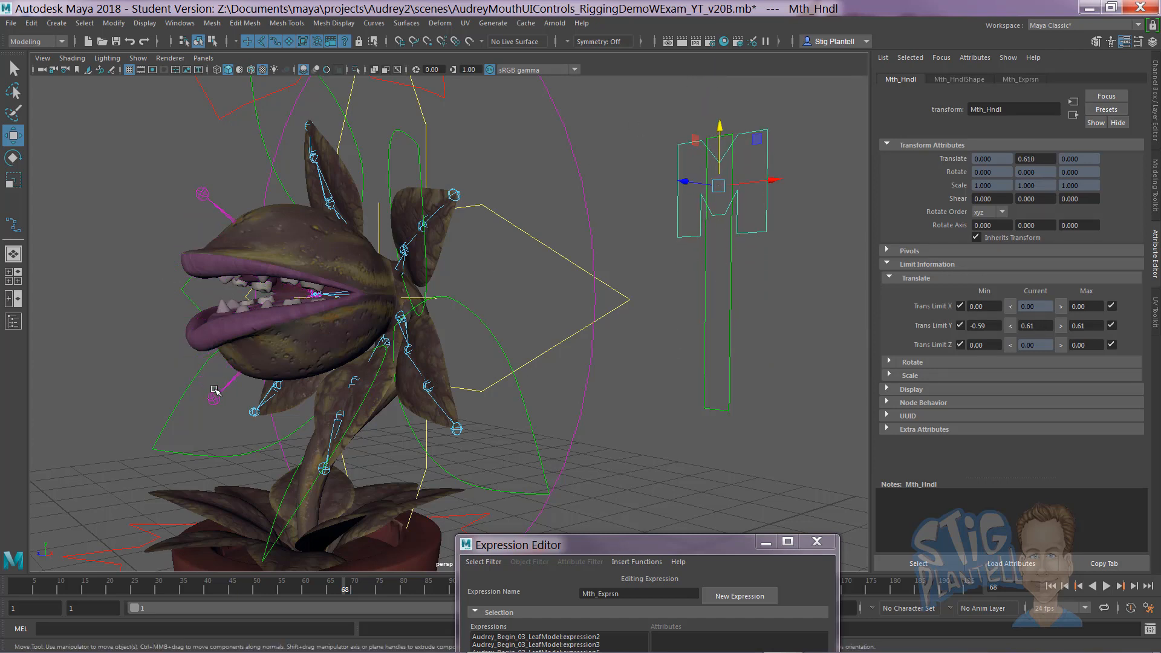
left_click(233, 381)
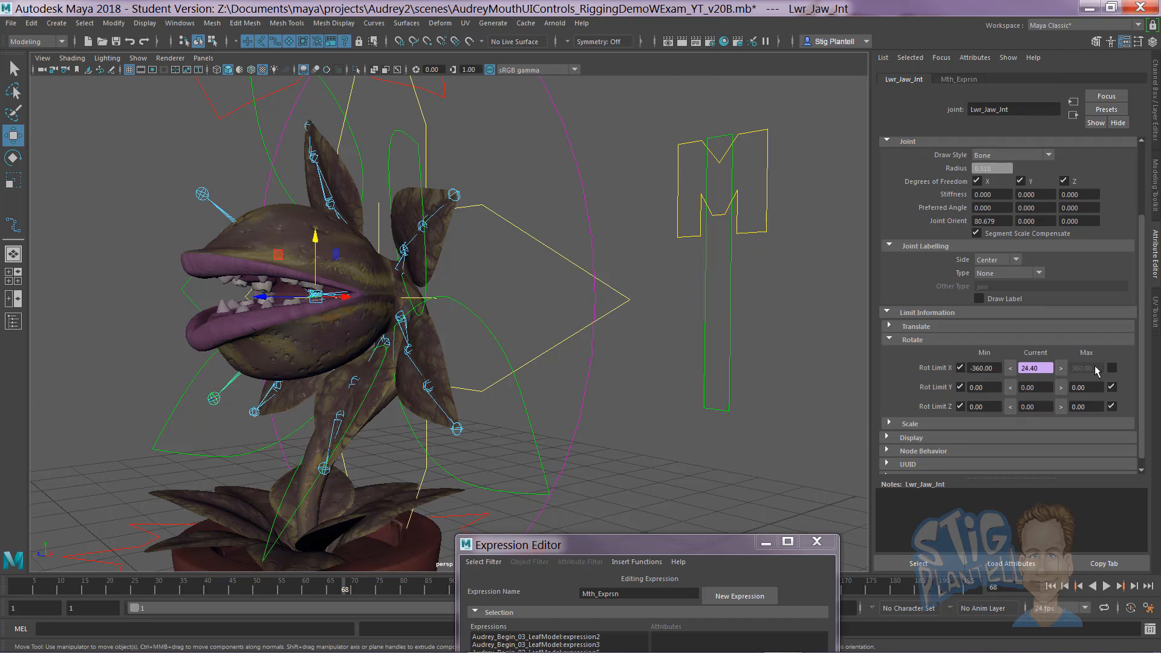
left_click(1111, 368)
left_click(1061, 369)
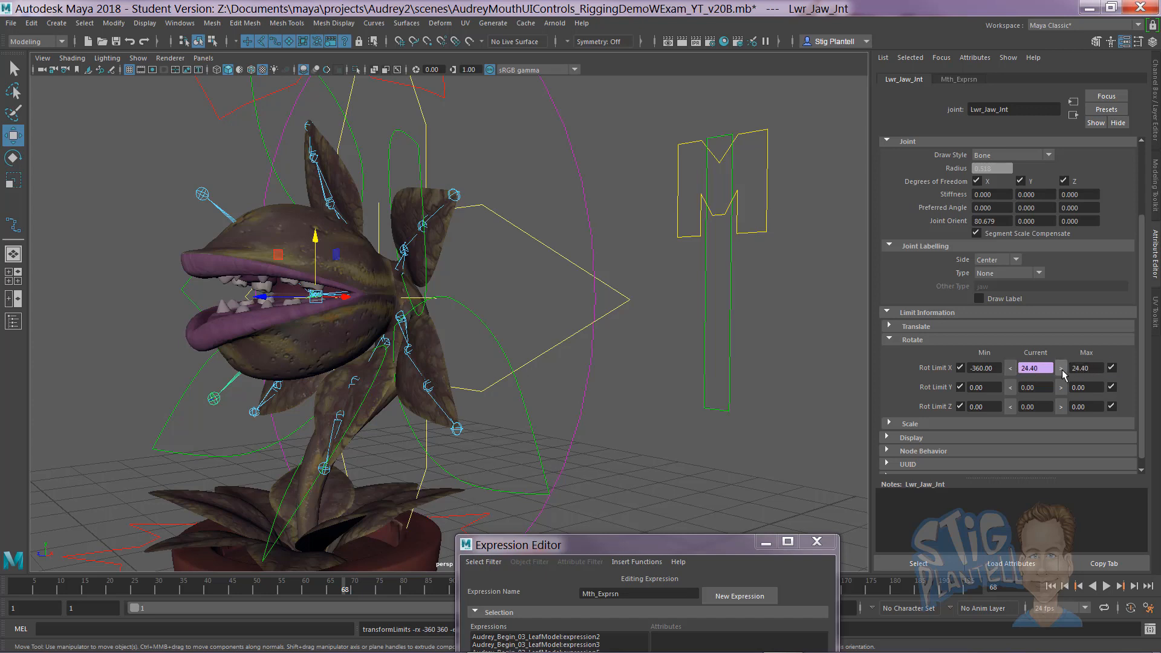
Step: Slide the M handle down to about -0.361 and set Lwr_Jaw_Jnt's minimum Rot Limit X to the current -14.46
left_click(797, 258)
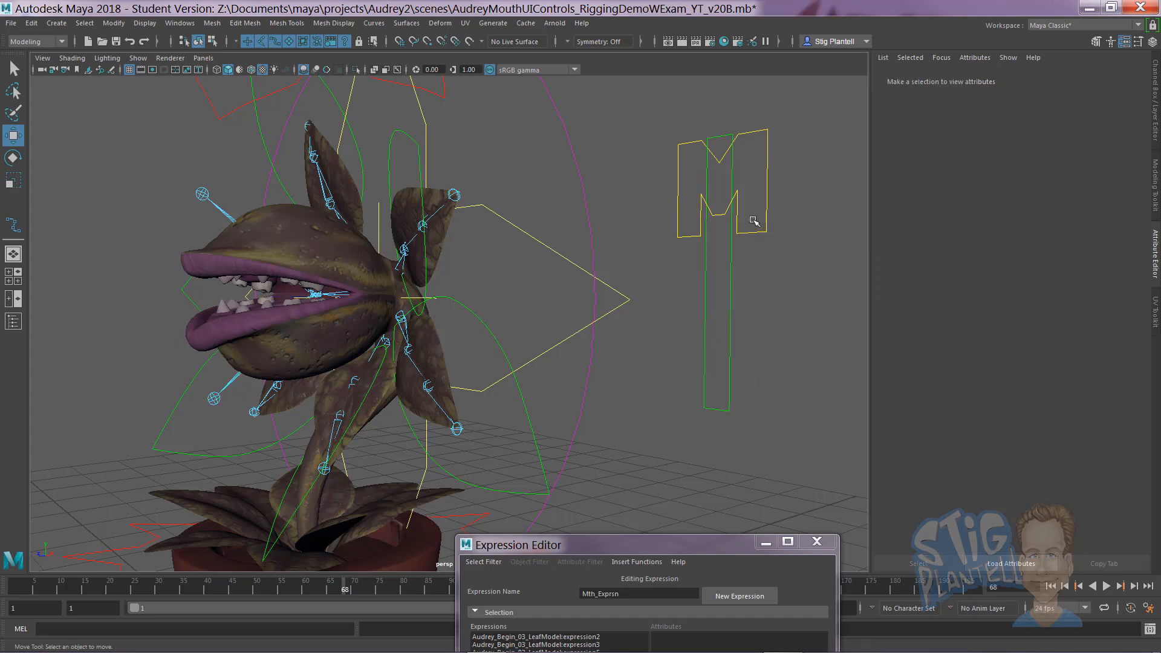
left_click(739, 247)
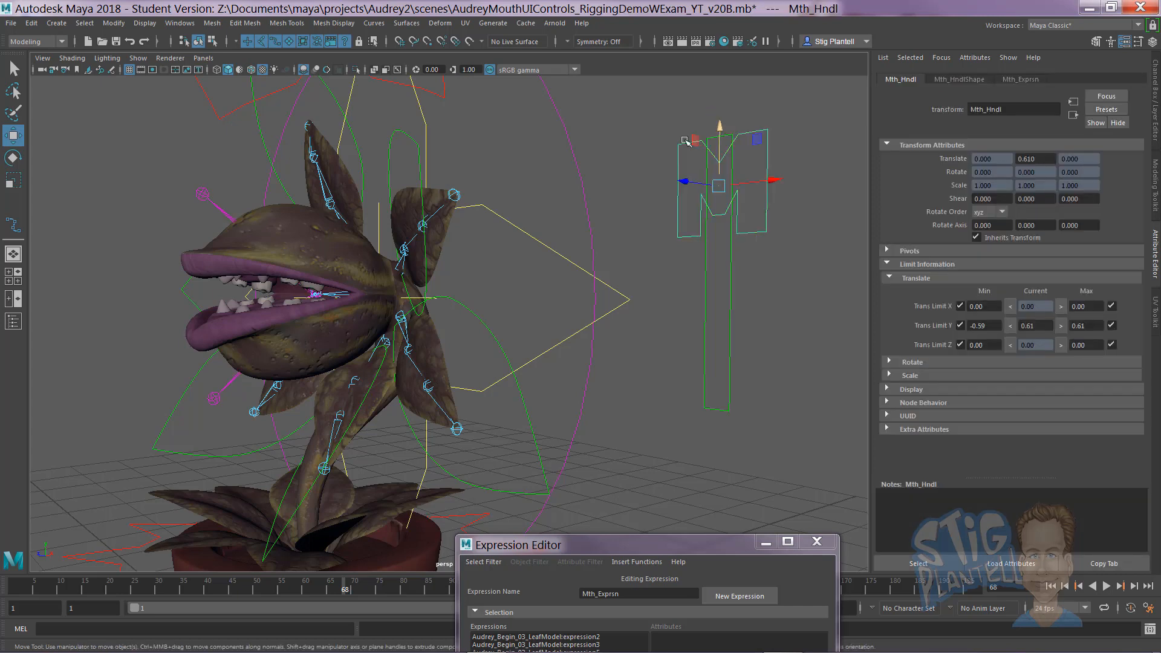
left_click(232, 386)
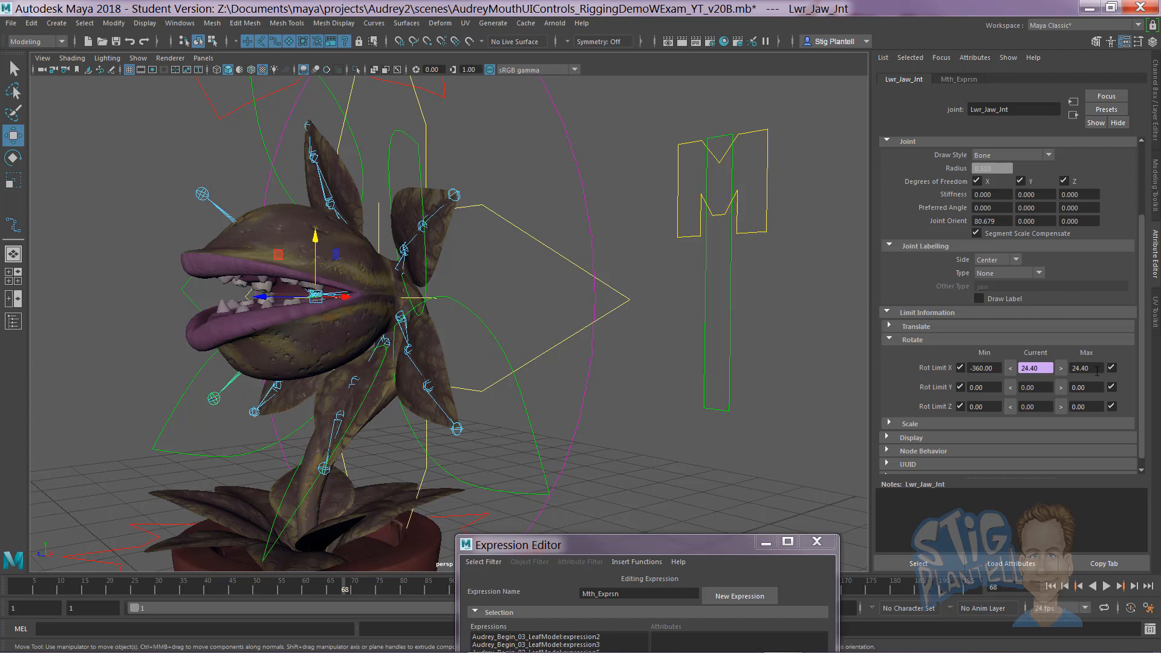
left_click(751, 130)
left_click_drag(718, 125, 748, 259)
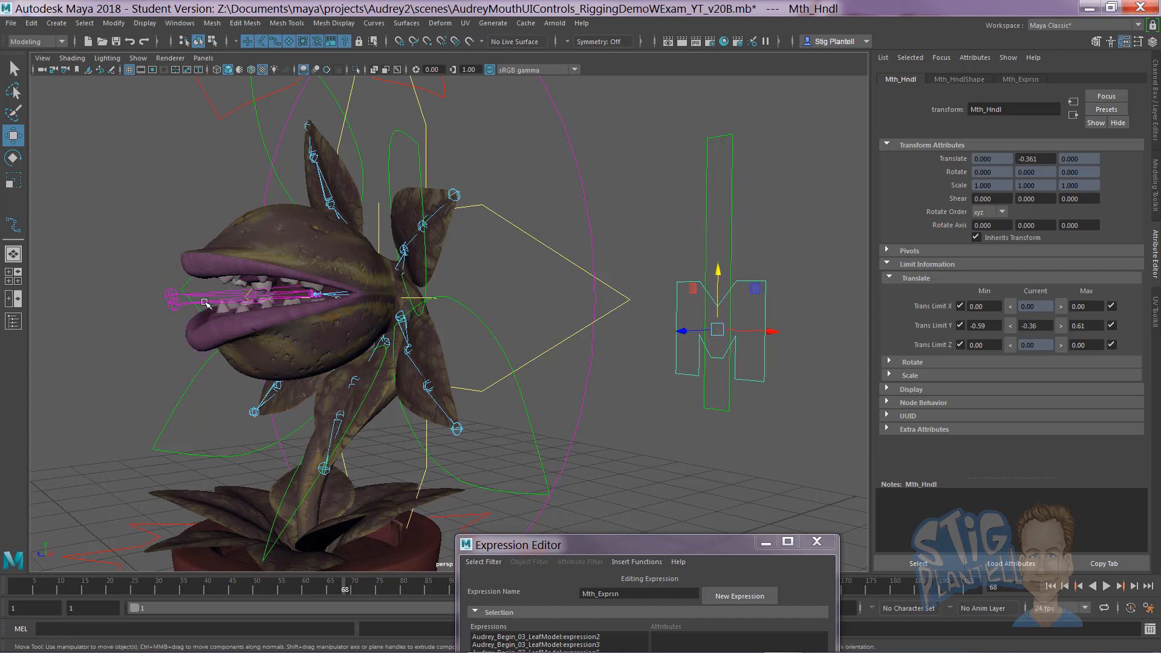
left_click(314, 296)
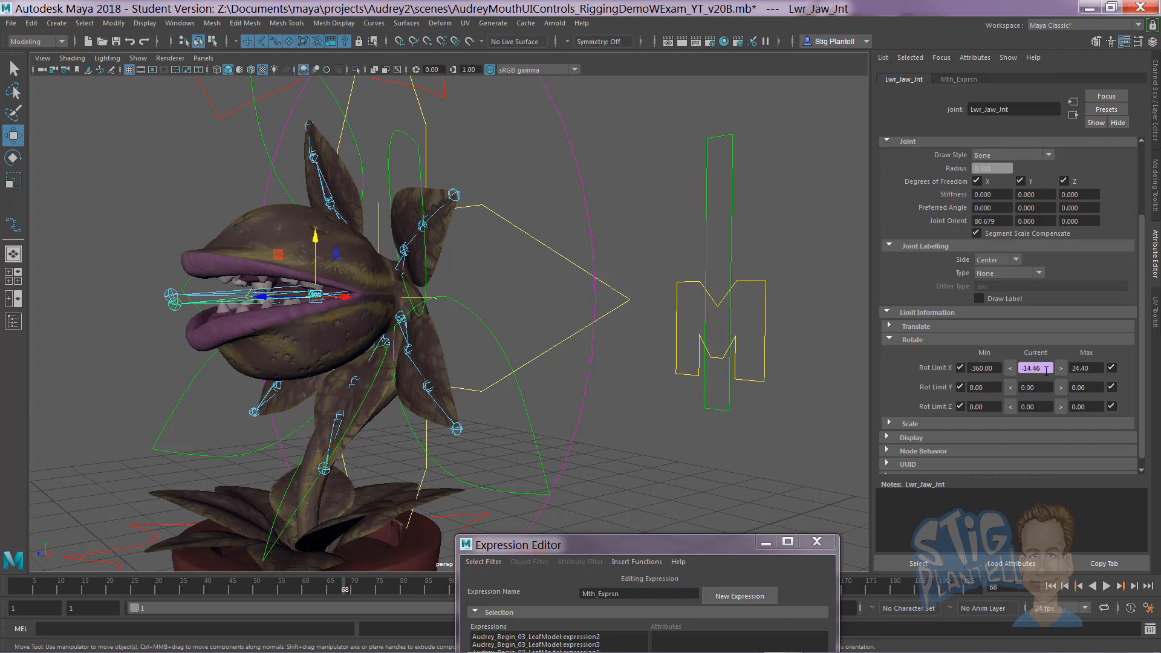
left_click(1010, 368)
Step: Slide the M handle to about -0.368 and set Upr_Jaw_Jnt's maximum Rot Limit X to the current 14.72
left_click(763, 253)
left_click(750, 282)
left_click_drag(718, 268, 717, 233)
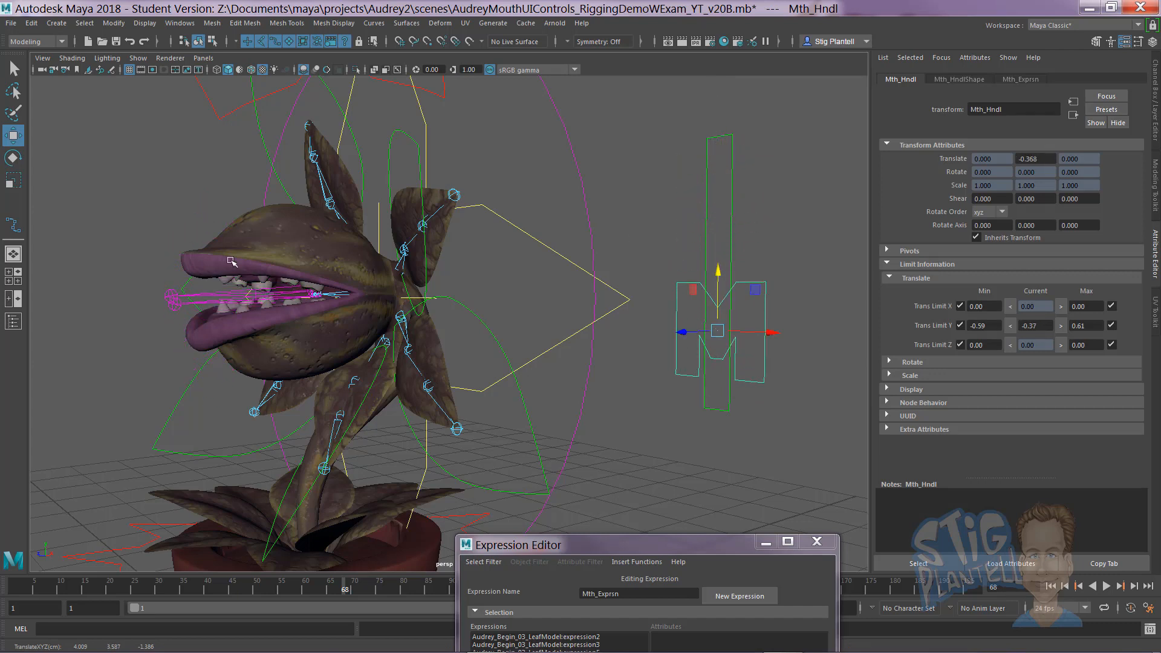
left_click(207, 295)
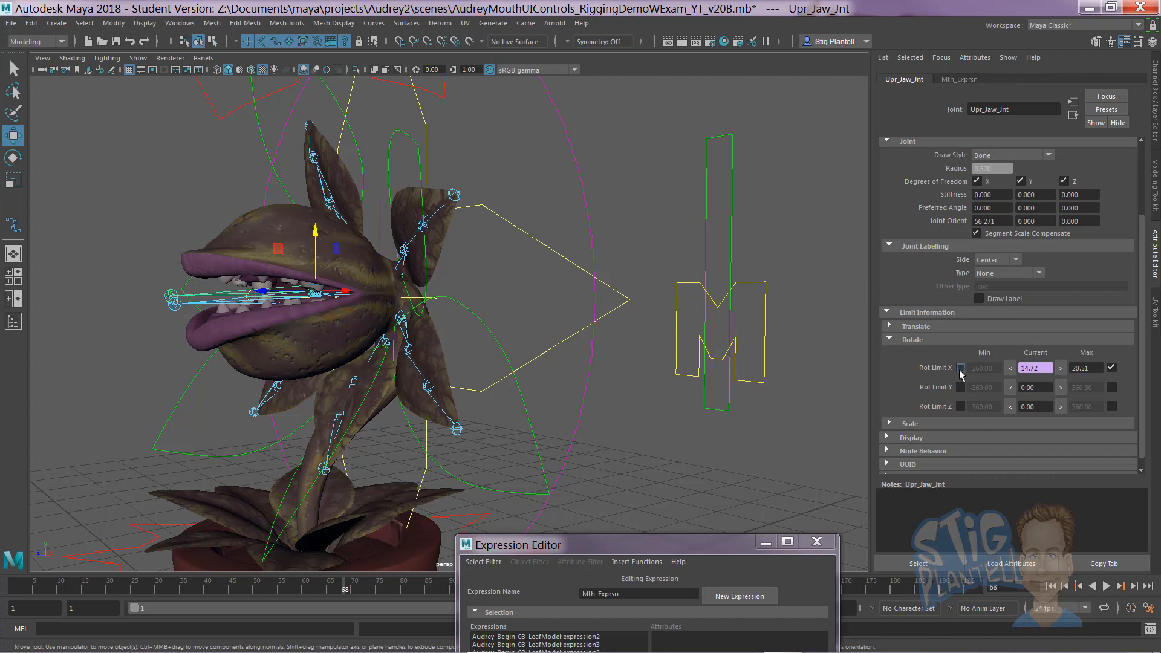
left_click(1060, 367)
Step: Slide the M handle up to 0.61 and enable Upr_Jaw_Jnt's minimum Rot Limit X at the current -24.39
left_click(754, 284)
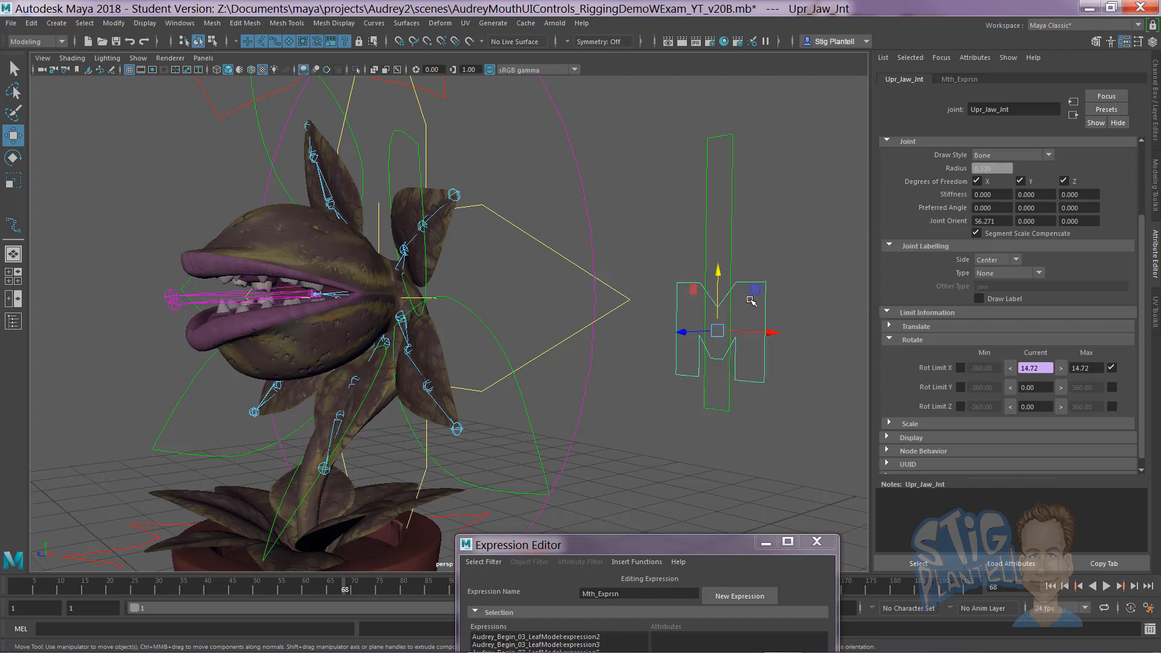
left_click_drag(720, 272, 726, 103)
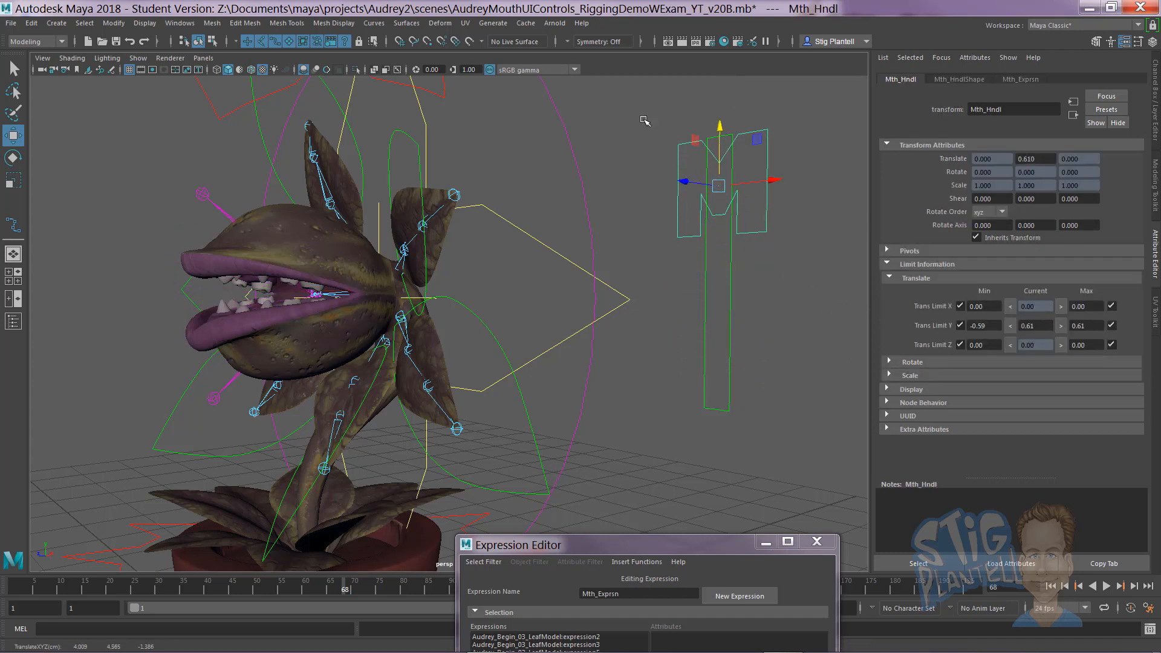
left_click(207, 196)
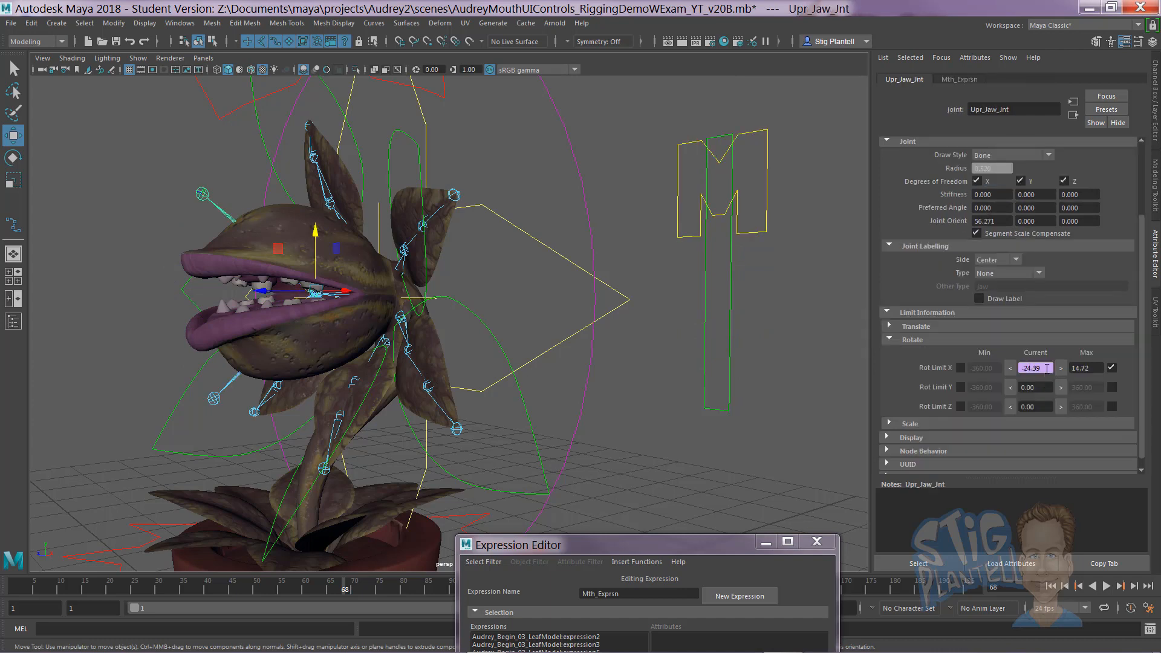
left_click(1009, 367)
Step: Lock Upr_Jaw_Jnt's Y and Z rotation by enabling their minimum and maximum limits at 0
left_click(1014, 387)
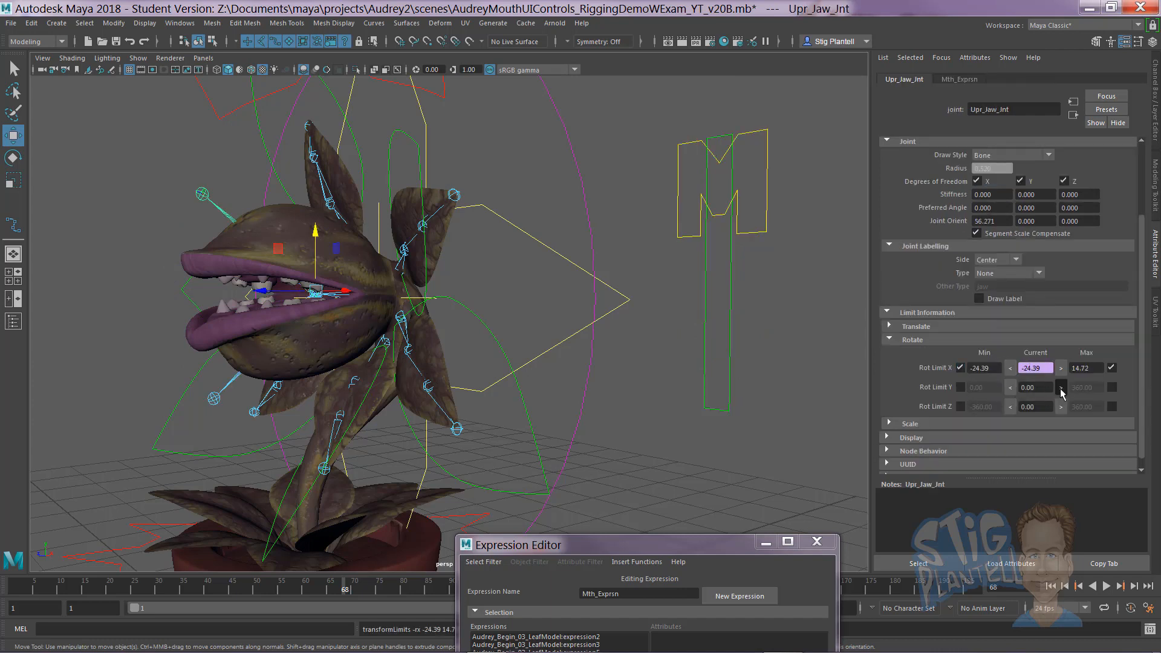
left_click(1060, 387)
left_click(1060, 406)
left_click(1012, 406)
left_click(960, 387)
left_click(961, 407)
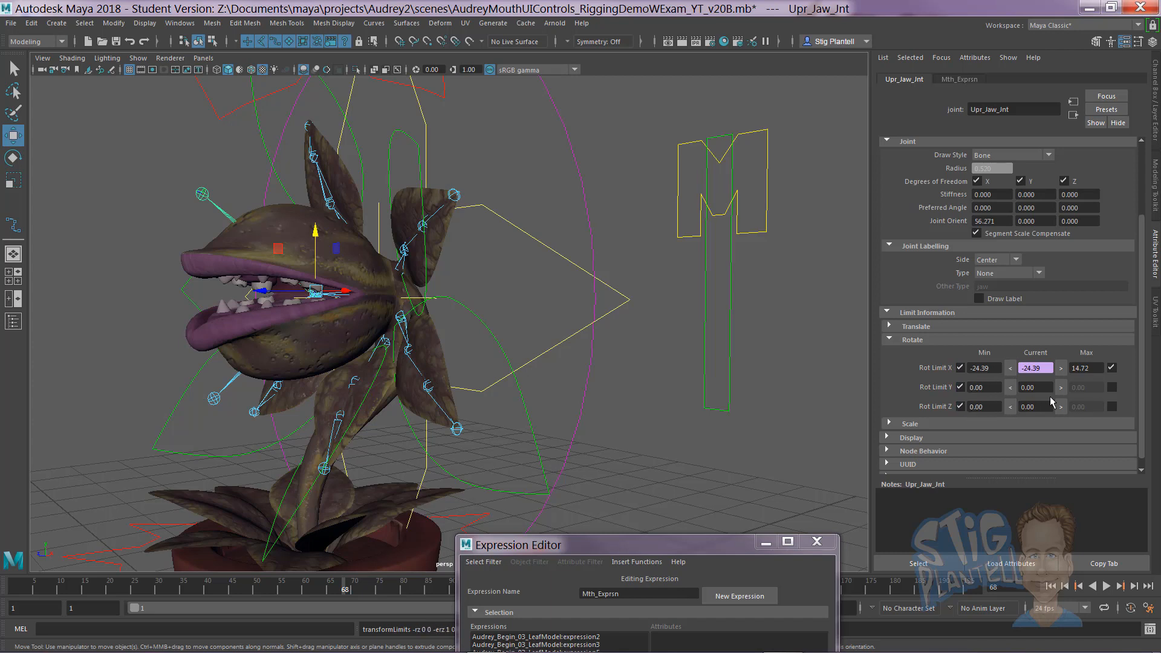
left_click(1111, 388)
left_click(1111, 406)
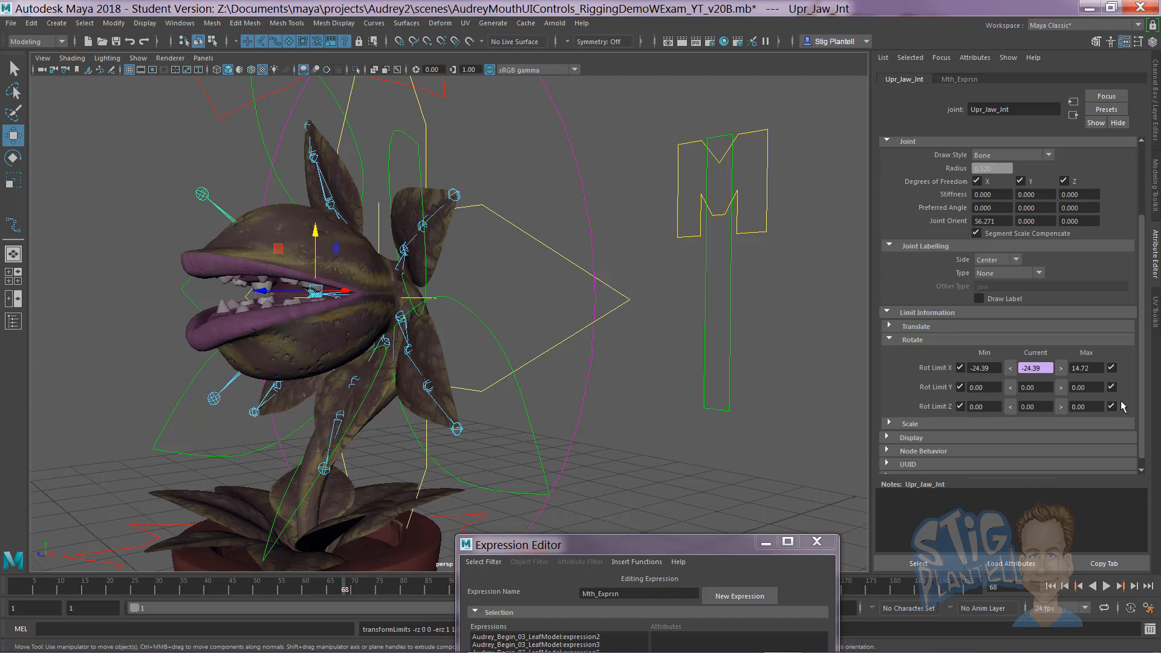
Step: Test the mouth by sliding the M handle down to about -0.589 and back up to about 0.02
left_click(782, 260)
left_click(765, 221)
right_click_drag(756, 269, 623, 279, "alt")
left_click_drag(627, 188, 793, 346)
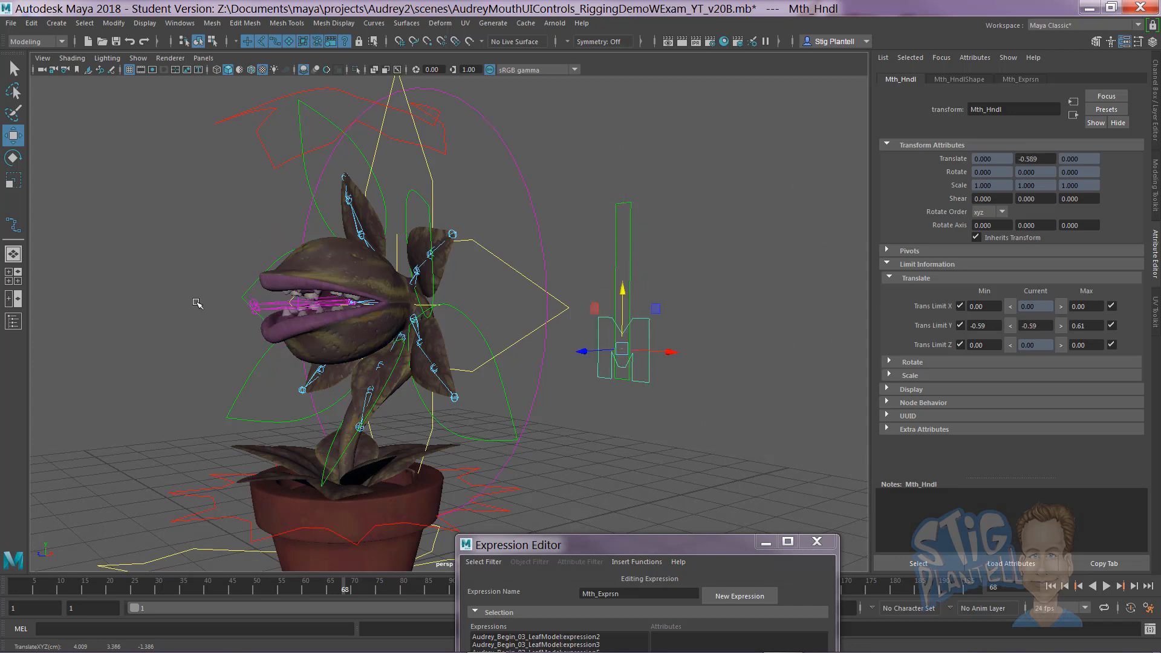
left_click_drag(629, 298, 616, 247)
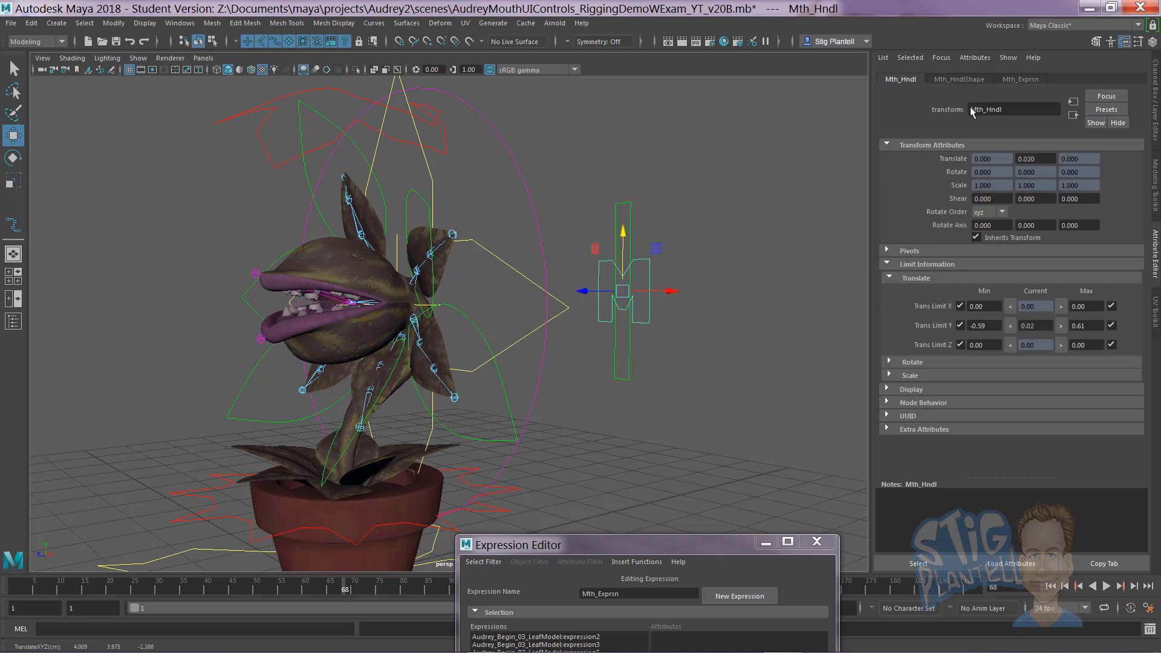
Step: Reset the M handle's Translate Y to 0 and deselect it
left_click(1156, 80)
left_click(1125, 92)
type("0")
key("Return")
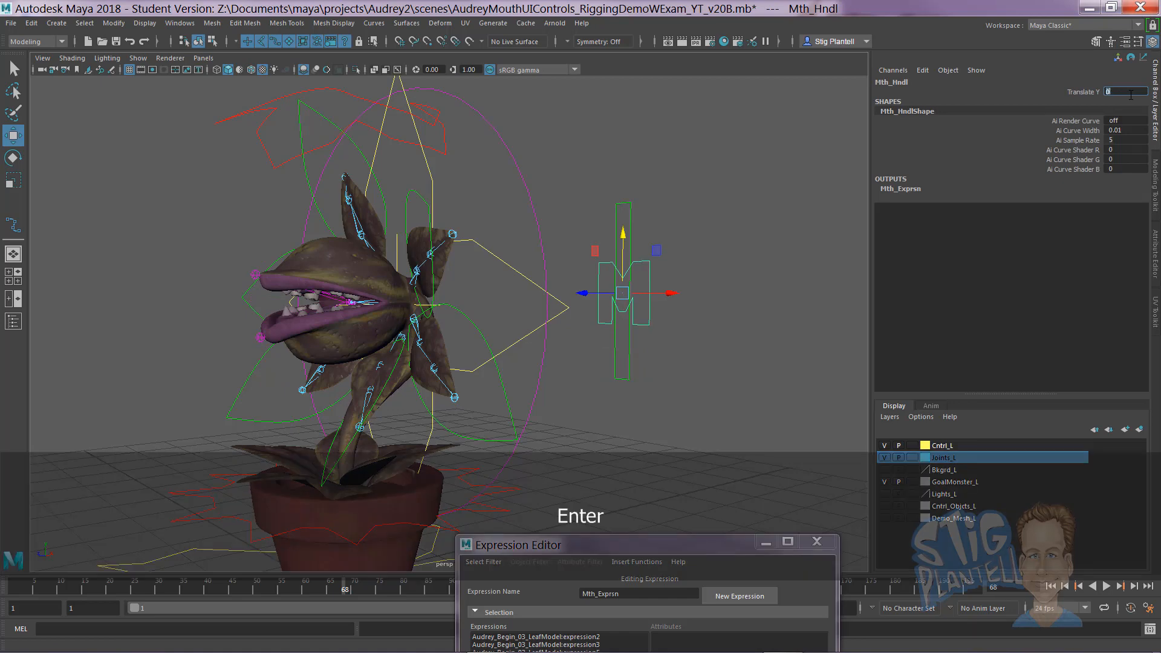
left_click(699, 251)
left_click_drag(596, 295, 672, 304, "alt")
middle_click_drag(593, 305, 648, 290, "alt")
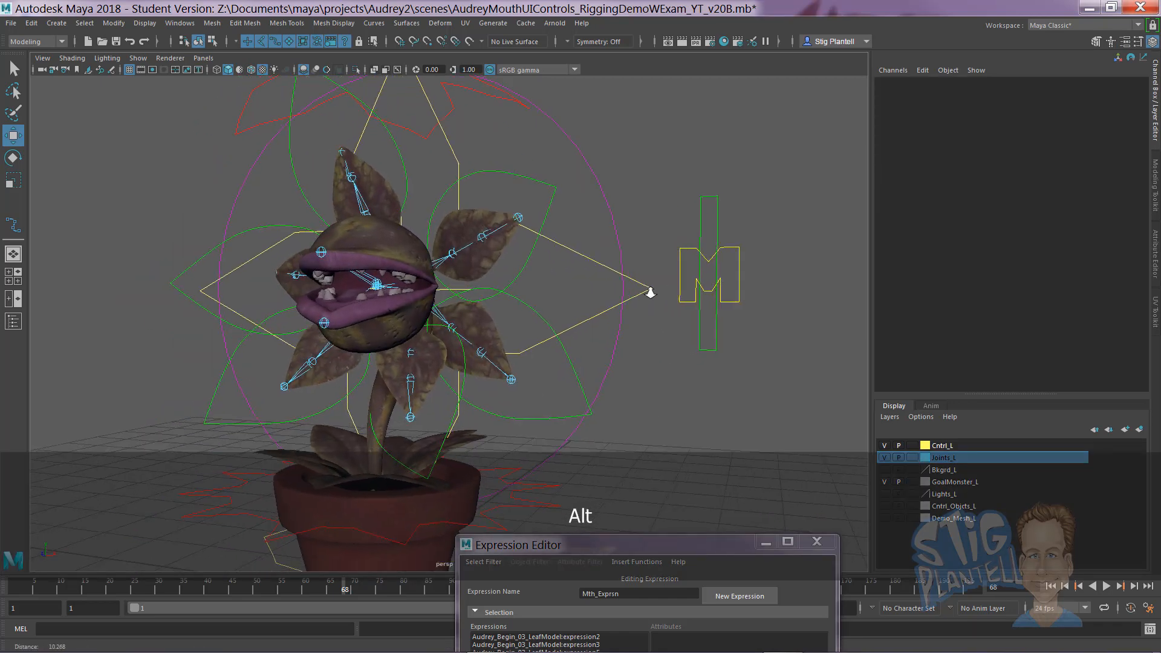
right_click_drag(648, 291, 609, 276, "alt")
middle_click_drag(609, 275, 607, 279, "alt")
left_click_drag(607, 279, 568, 310, "alt")
Step: Save the scene as AudreyMouthUIControls_RiggingDemoWExam_YT_v20C.mb, accepting the student version notice, and close the Expression Editor
left_click(11, 23)
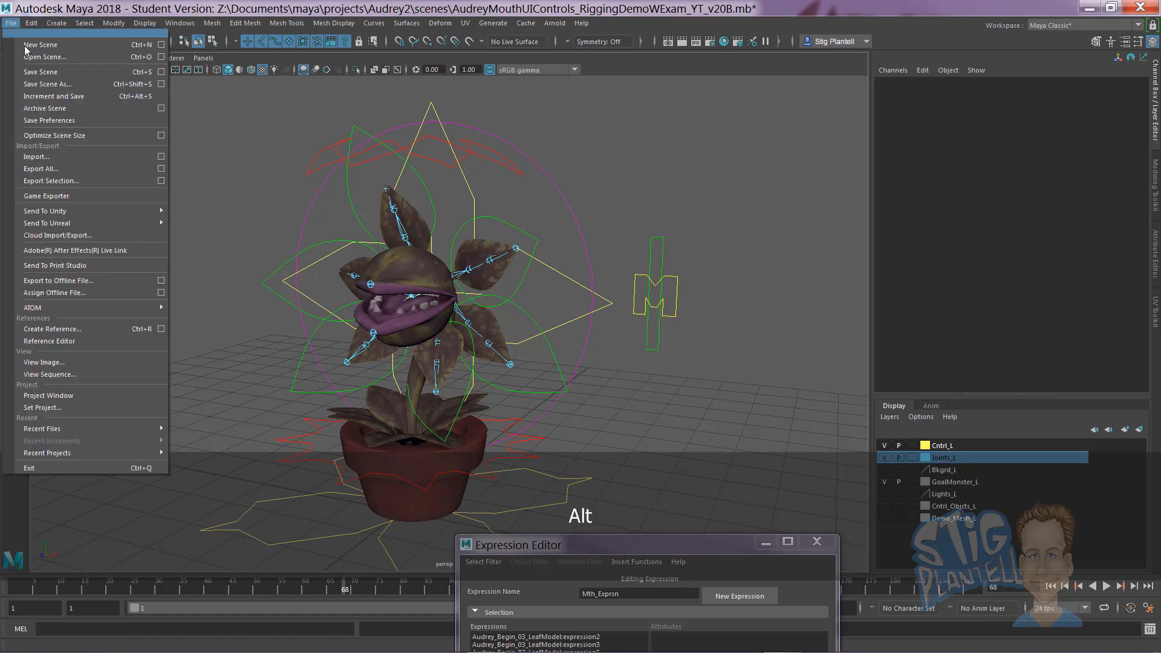
left_click(68, 85)
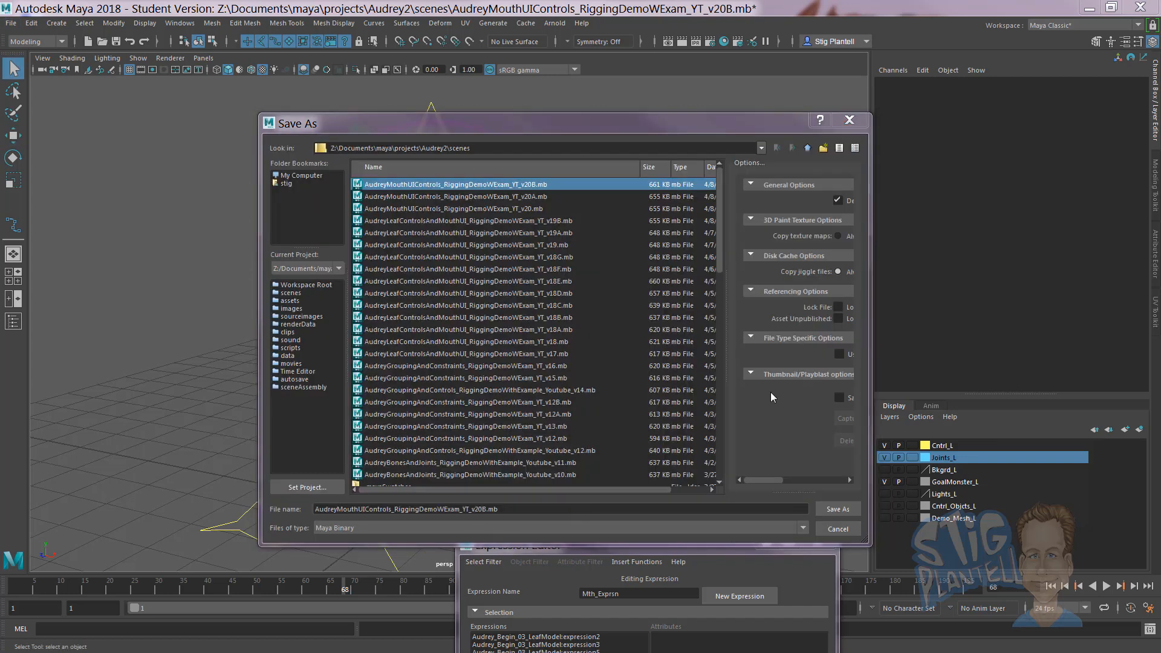
left_click(487, 509)
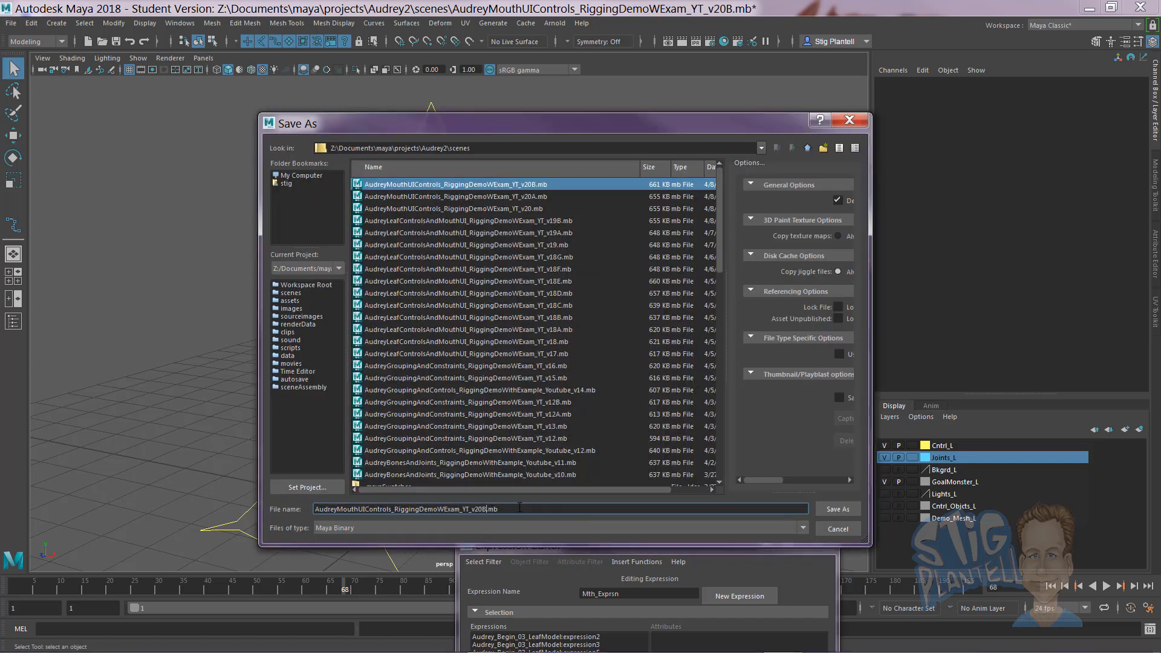
key("BackSpace")
type("C")
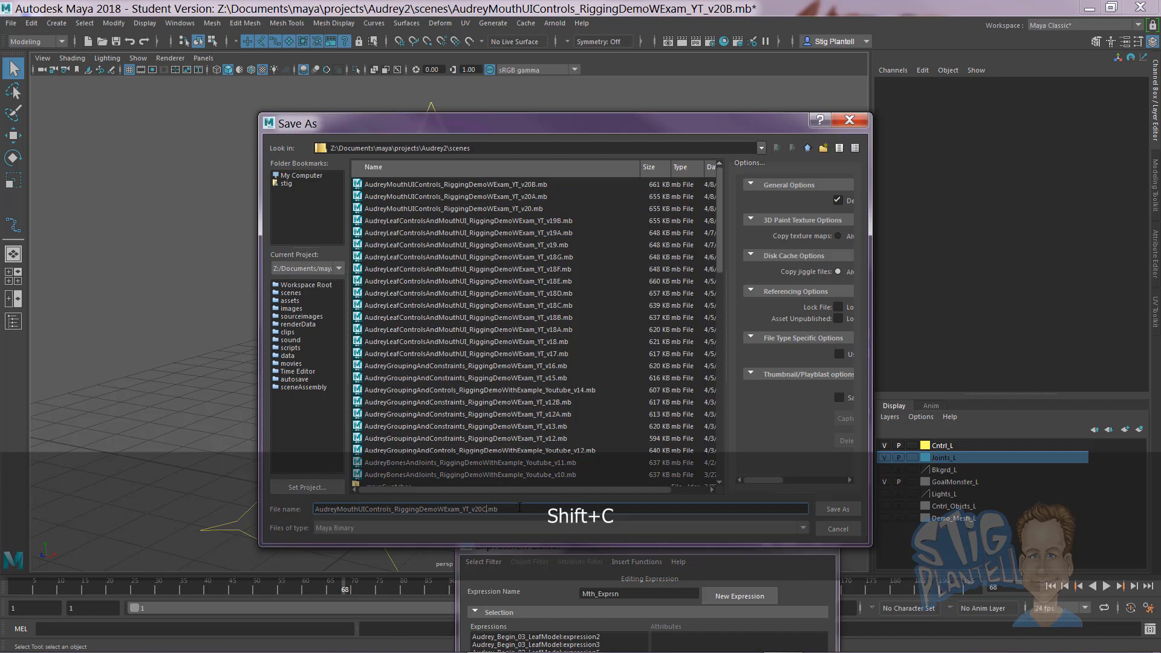
key("Return")
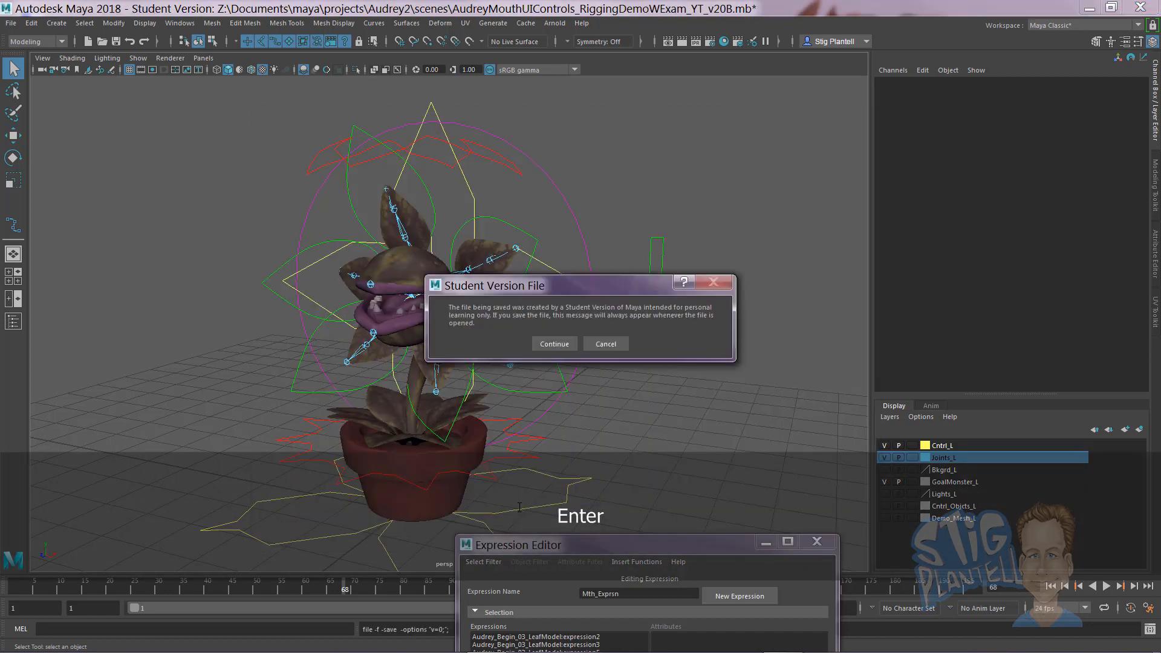
key("Return")
key("w")
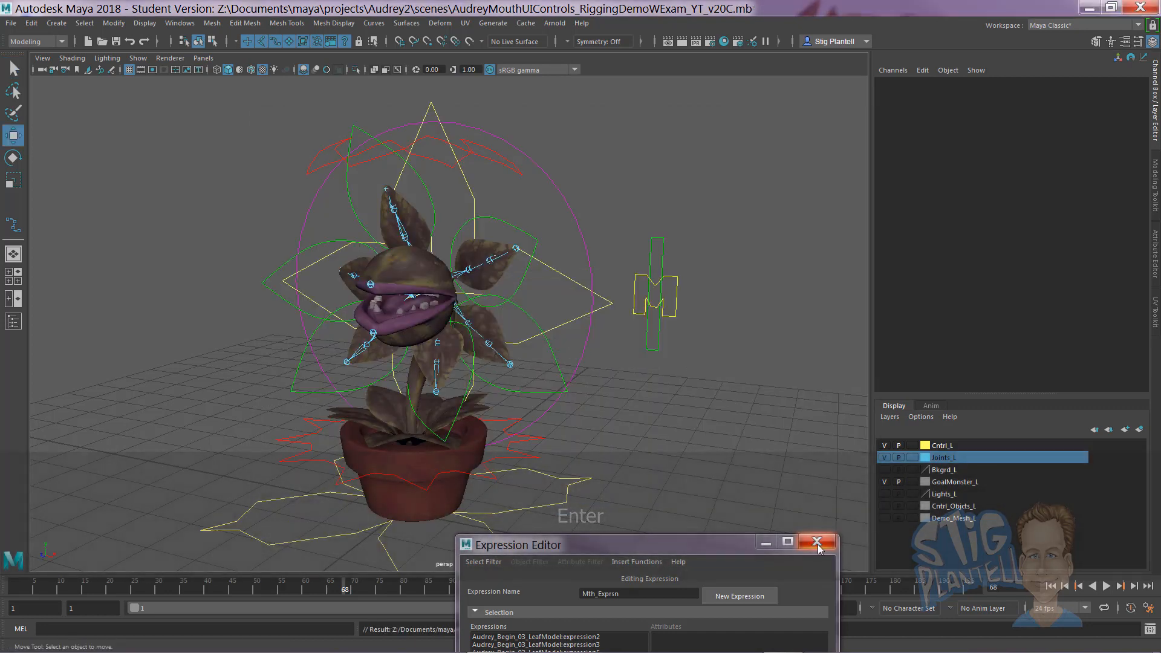
left_click(816, 541)
Step: Examine the whole plant rig and its mouth slider from the front and both sides
left_click_drag(623, 414, 632, 411, "alt")
right_click_drag(632, 412, 586, 371, "alt")
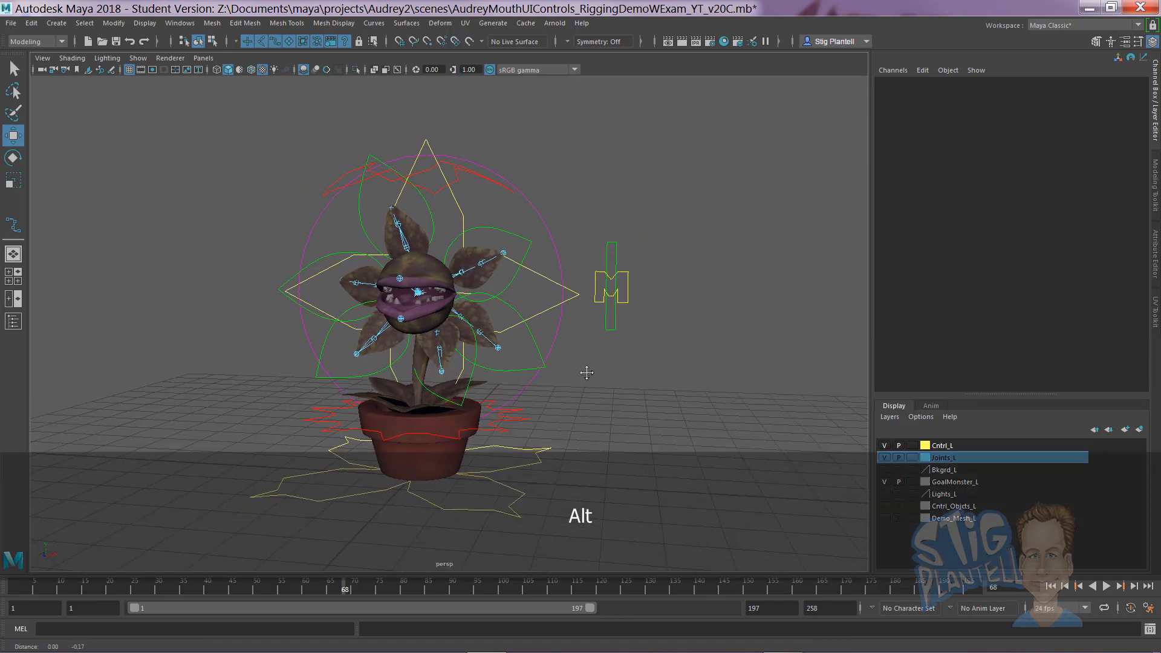
middle_click_drag(586, 371, 595, 343, "alt")
left_click_drag(594, 342, 682, 294, "alt")
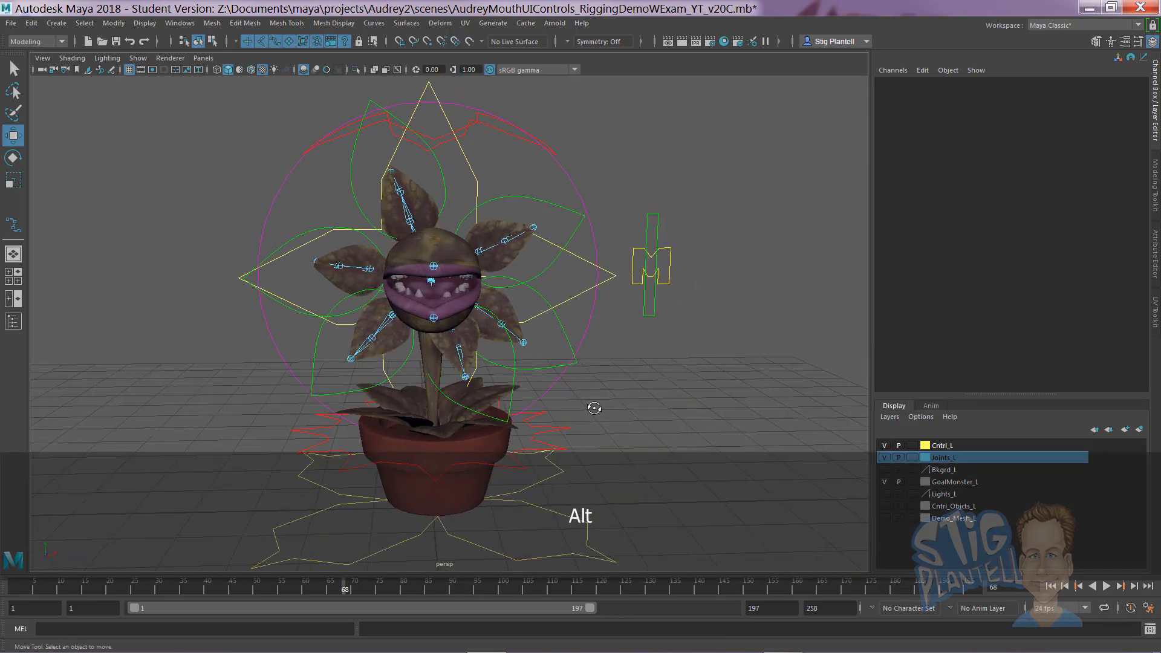
left_click_drag(594, 408, 550, 400, "alt")
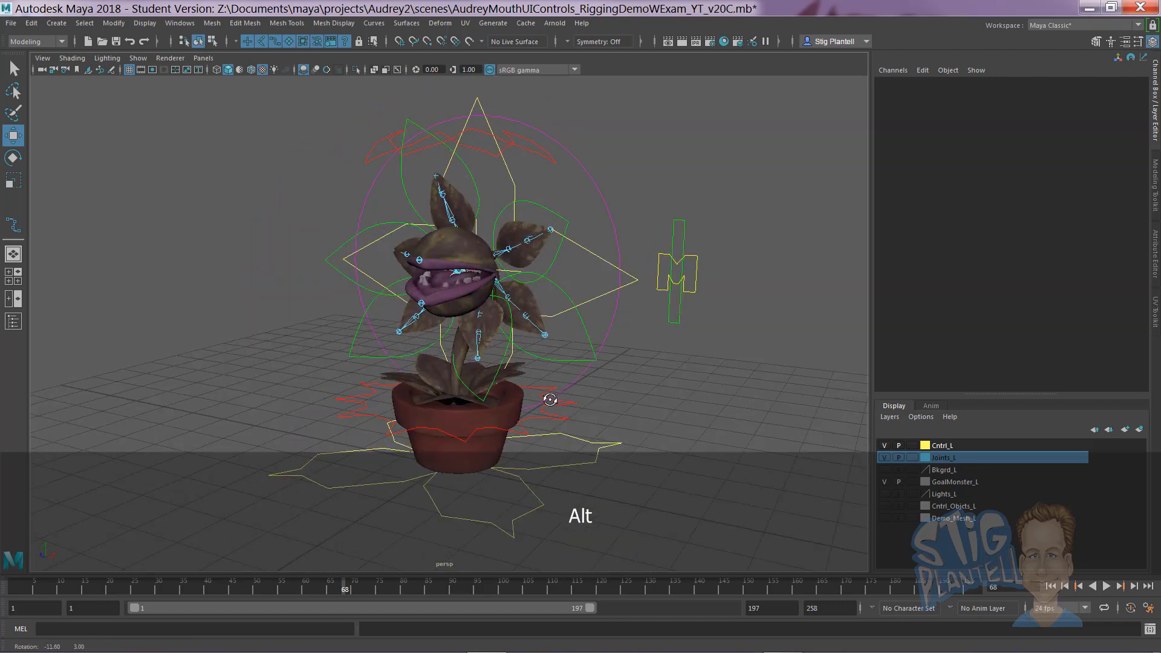
mouse_move(549, 399)
right_mouse_down("alt")
mouse_move(697, 419)
mouse_move(623, 391)
mouse_move(547, 391)
right_mouse_up("alt")
middle_click_drag(556, 391, 578, 405, "alt")
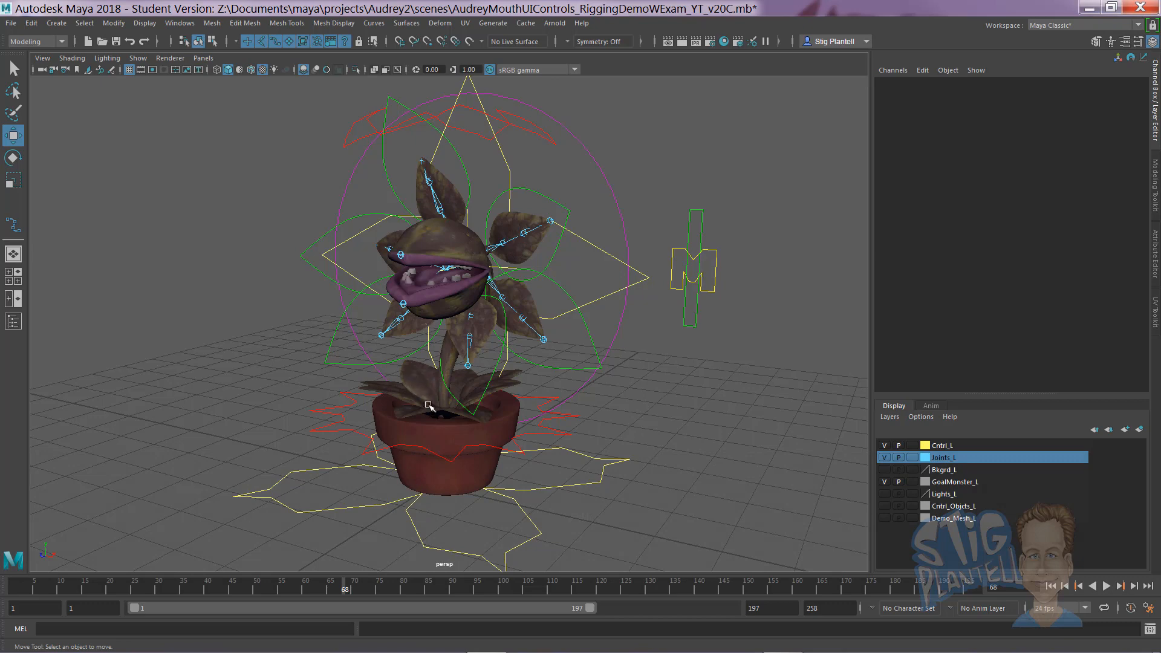
left_click_drag(428, 405, 462, 122, "alt")
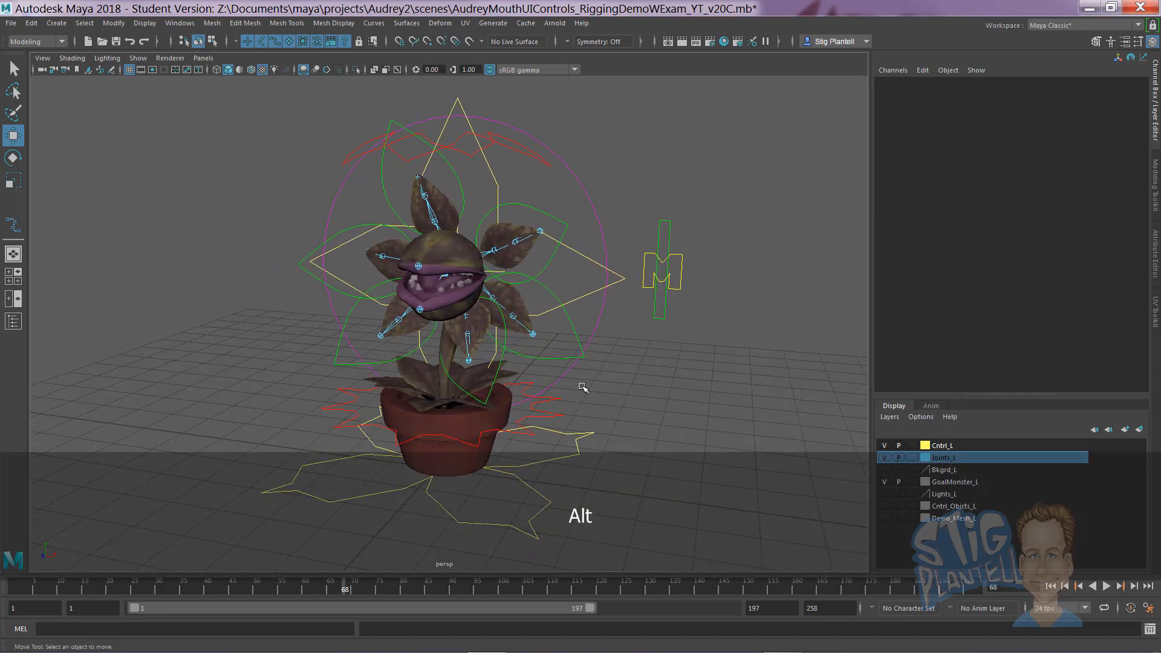
left_click_drag(583, 387, 614, 381, "alt")
middle_click_drag(614, 381, 608, 396, "alt")
left_click_drag(608, 397, 653, 387, "alt")
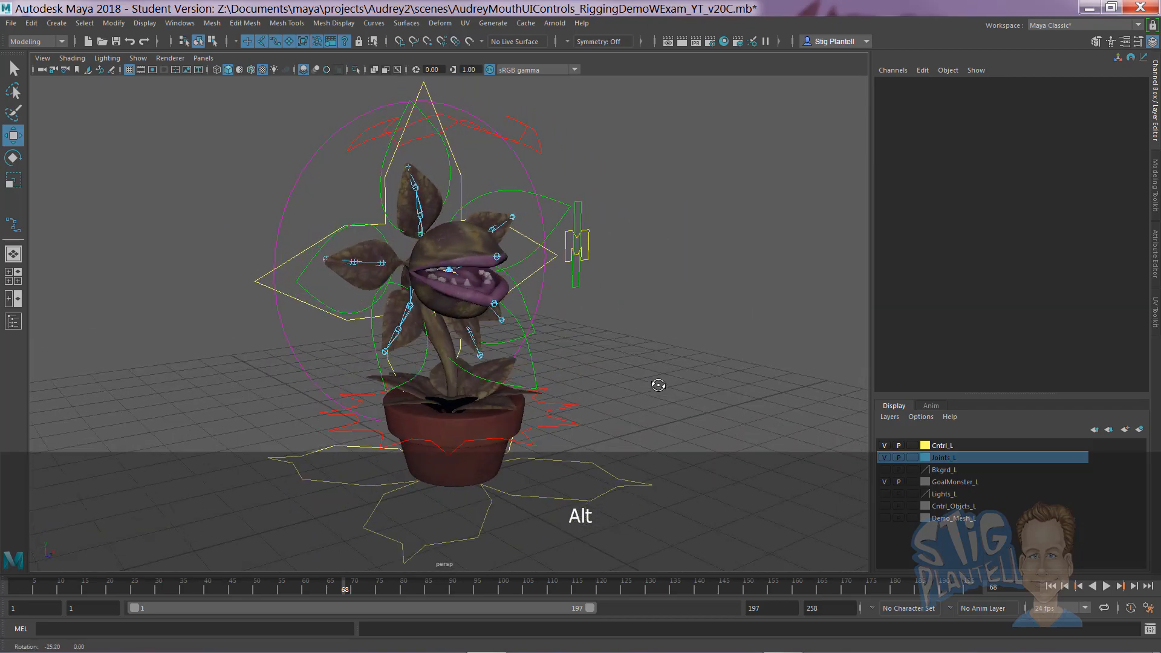
key("alt+Tab")
key("alt+Tab")
key("alt+Tab")
key("alt+Tab")
key("alt+Tab")
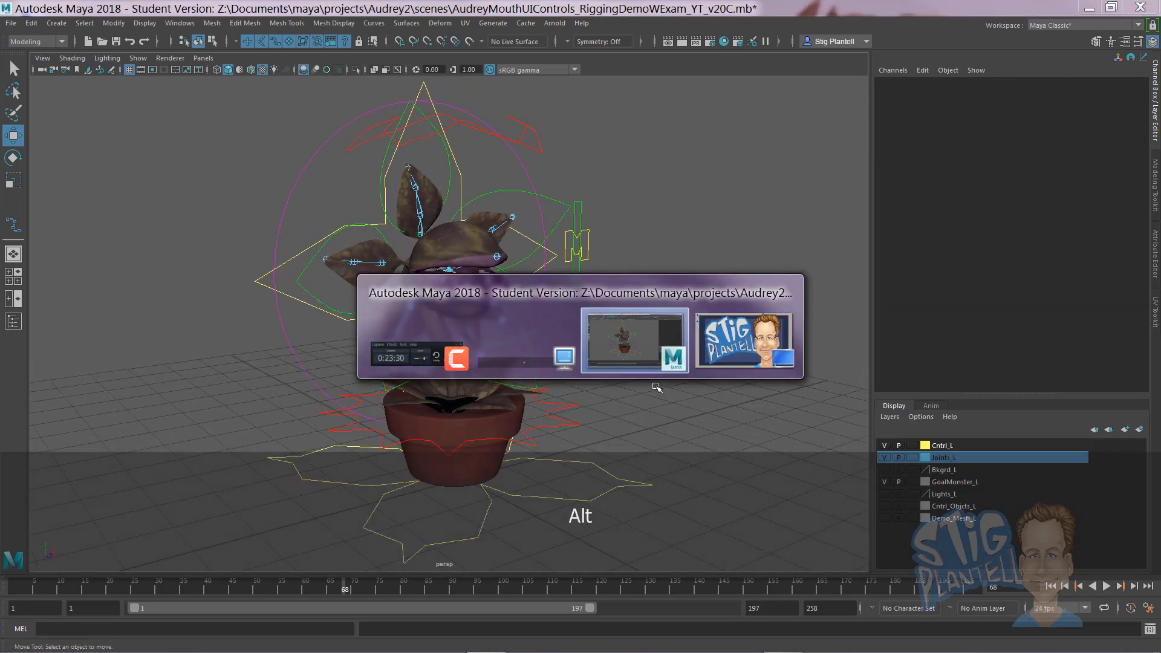